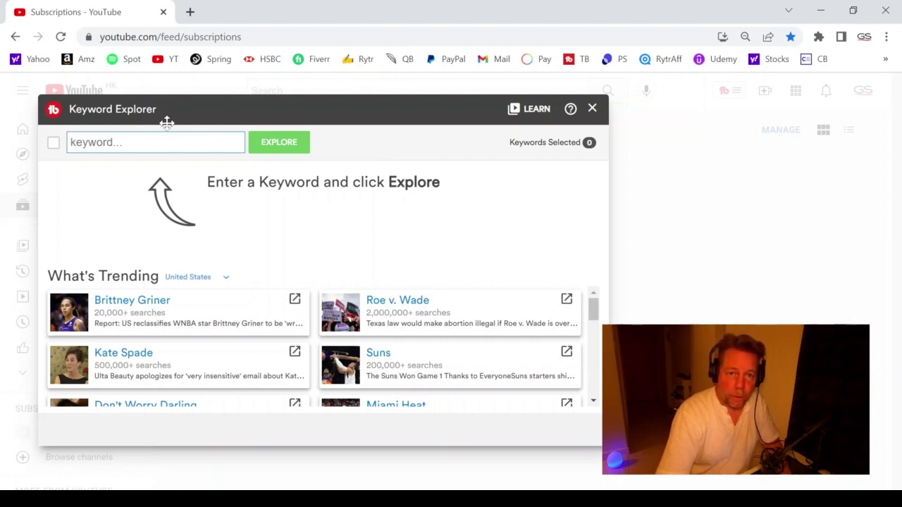
Explore the keyword "setting goals in life" in Keyword Explorer.
{"action": "left_click", "coordinate": [105, 142]}
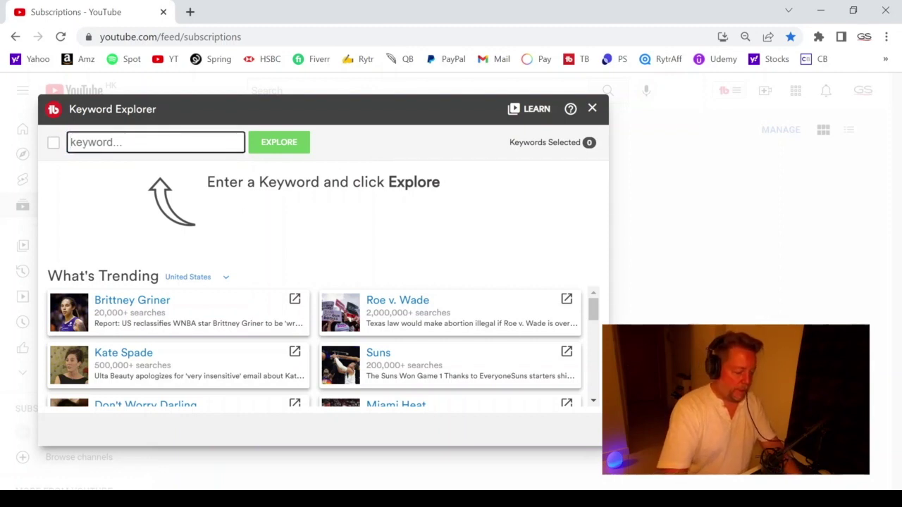
{"action": "type", "text": "settin"}
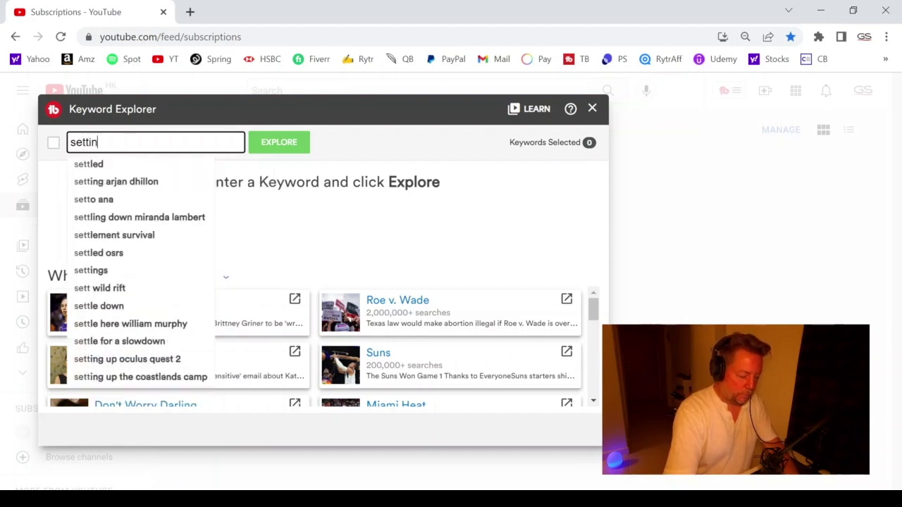
{"action": "type", "text": "g goa"}
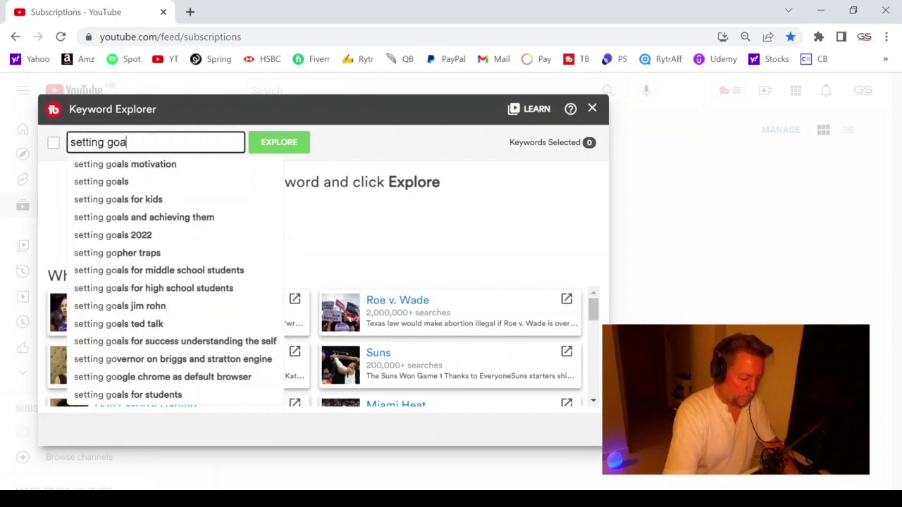
{"action": "type", "text": "ls in "}
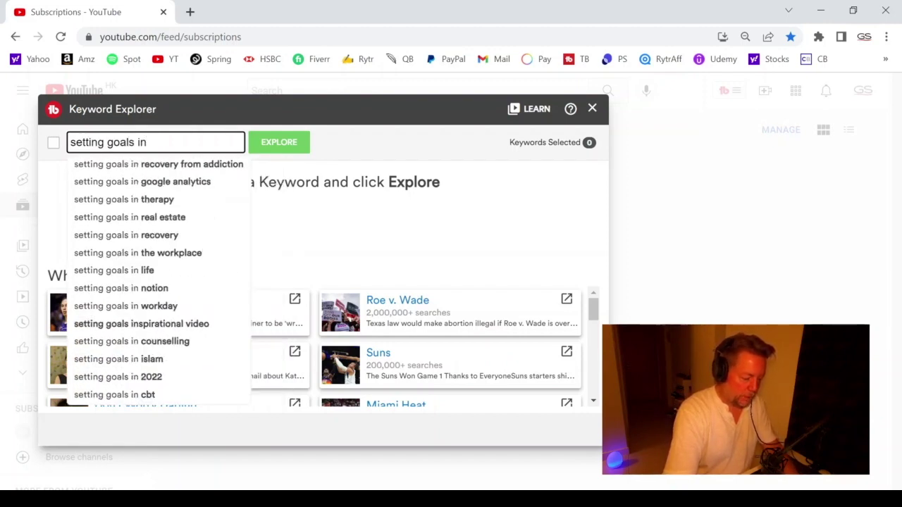
{"action": "type", "text": "life"}
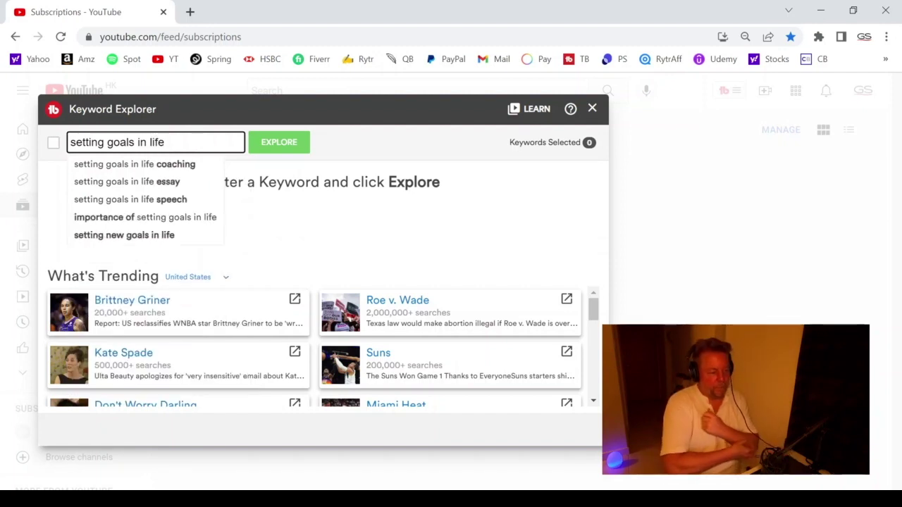
{"action": "left_click", "coordinate": [286, 144]}
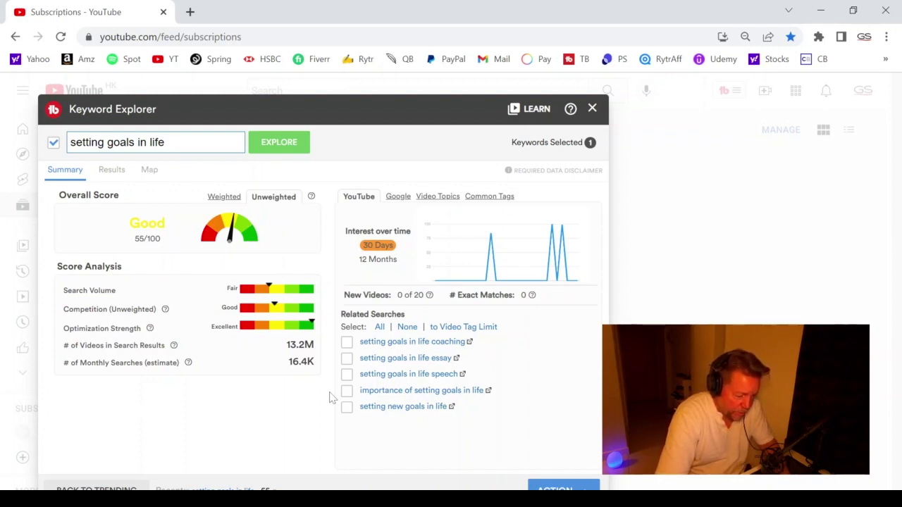
Explore the related search "setting new goals in life" and copy the phrase, followed by a comma, into the second line of the Notepad document.
{"action": "left_click", "coordinate": [408, 407]}
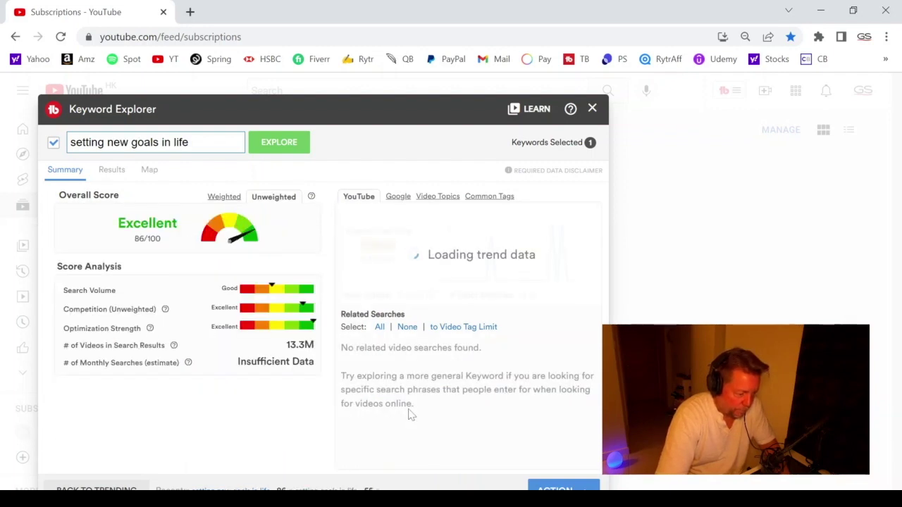
{"action": "left_click_drag", "start_coordinate": [233, 143], "coordinate": [50, 139]}
{"action": "key", "text": "ctrl+c"}
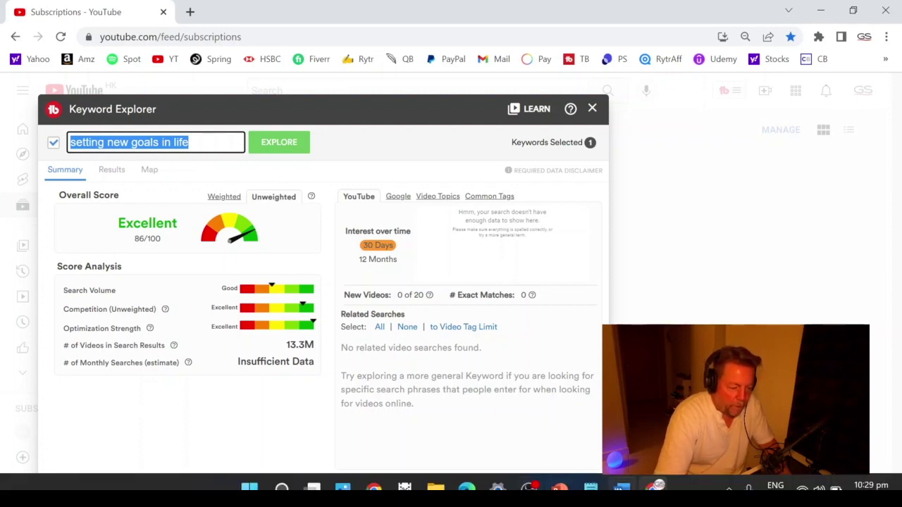
{"action": "left_click", "coordinate": [591, 486]}
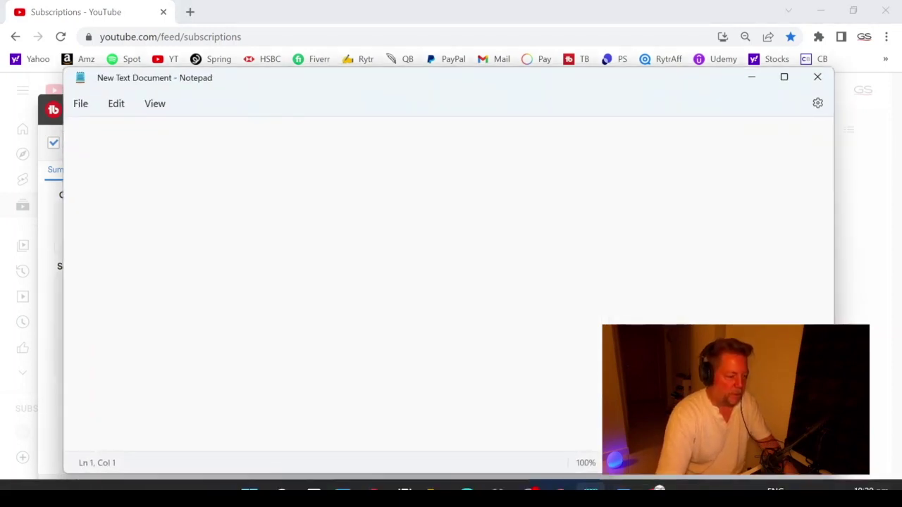
{"action": "key", "text": "Return"}
{"action": "key", "text": "ctrl+v"}
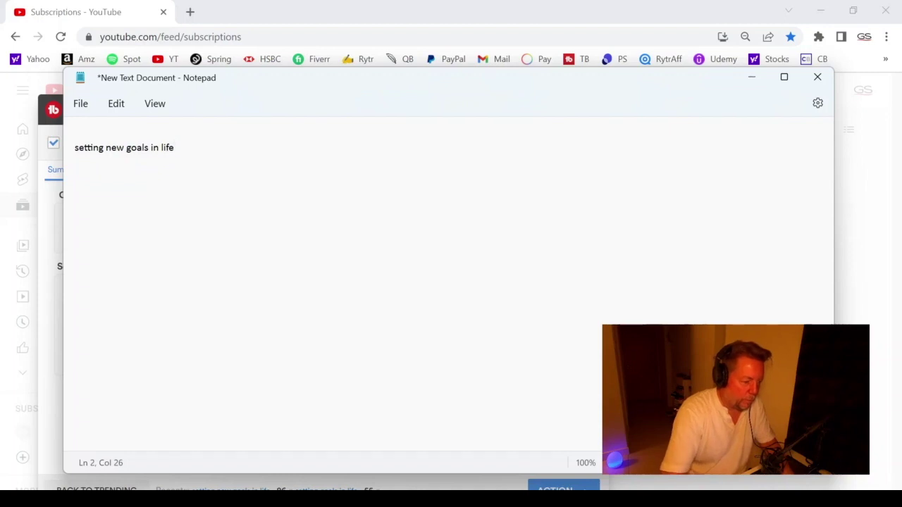
{"action": "type", "text": ","}
{"action": "key", "text": "Return"}
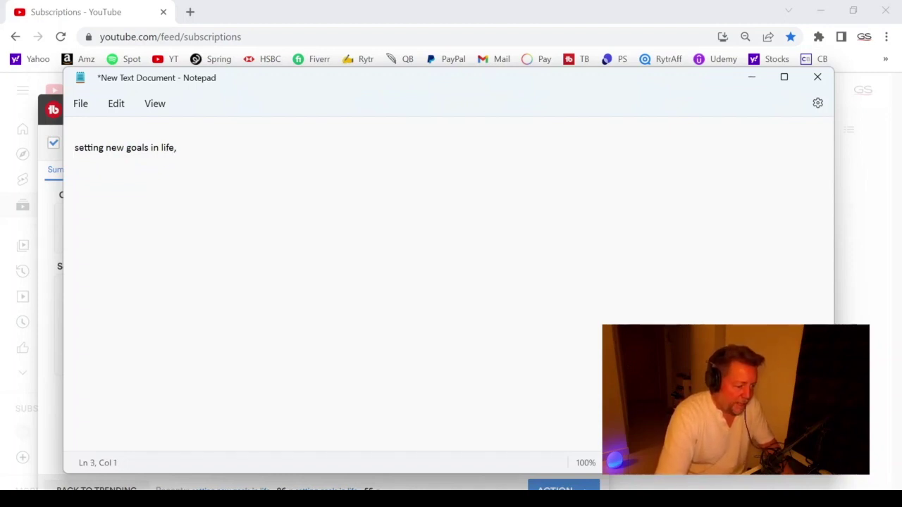
Add the score "(86)" after "setting new goals in life," in the notes and return to Keyword Explorer.
{"action": "key", "text": "Up"}
{"action": "key", "text": "Up"}
{"action": "left_click", "coordinate": [176, 148]}
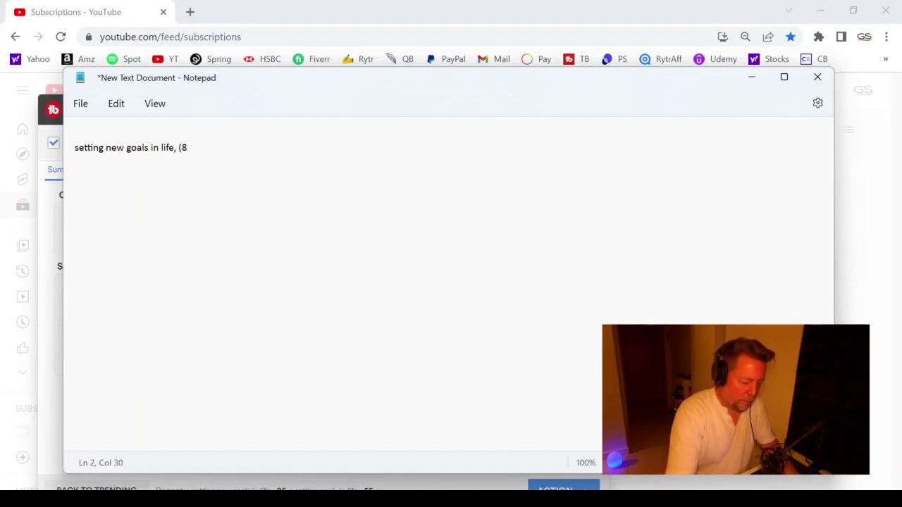
{"action": "type", "text": "(86"}
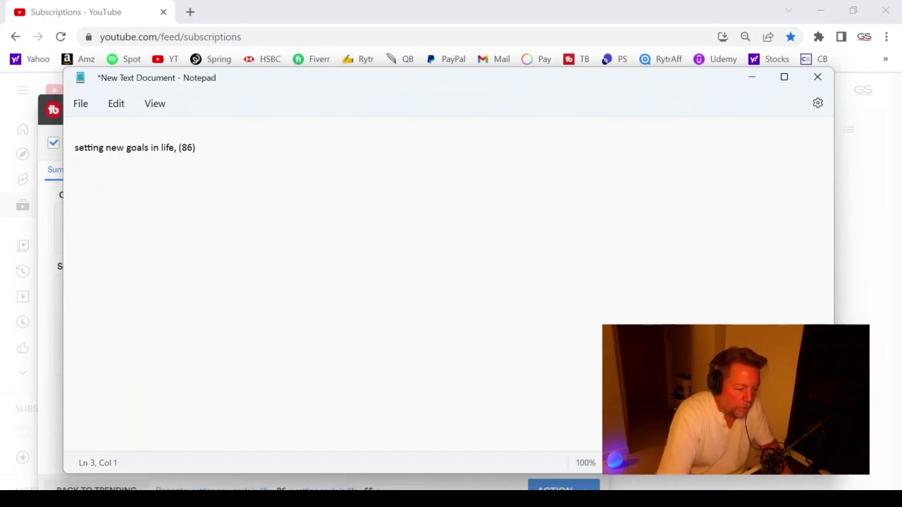
{"action": "left_click", "coordinate": [751, 78]}
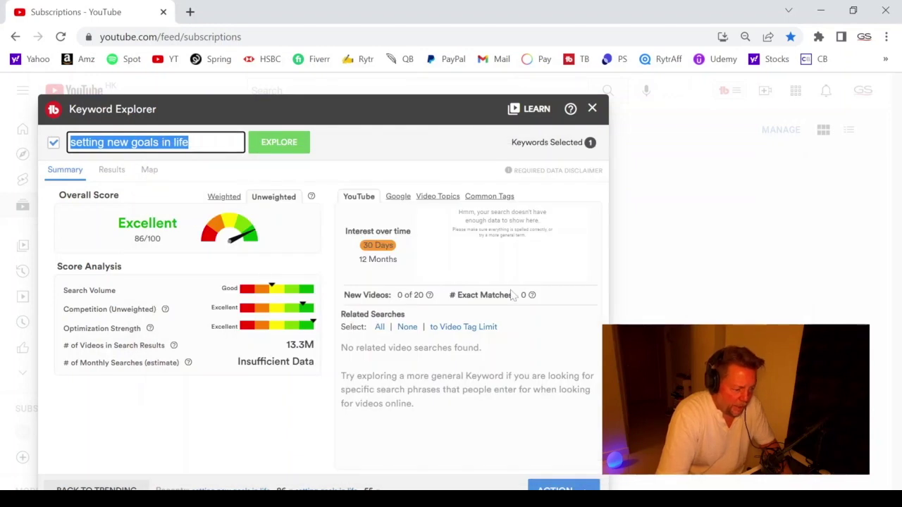
Select the Google related searches "how do you set personal goals" and "setting up my goals in life".
{"action": "left_click", "coordinate": [406, 200]}
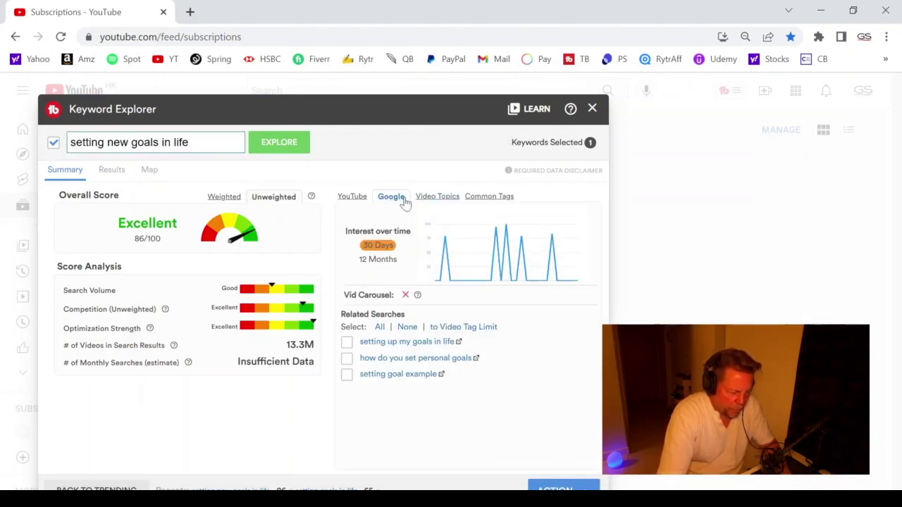
{"action": "left_click", "coordinate": [347, 359]}
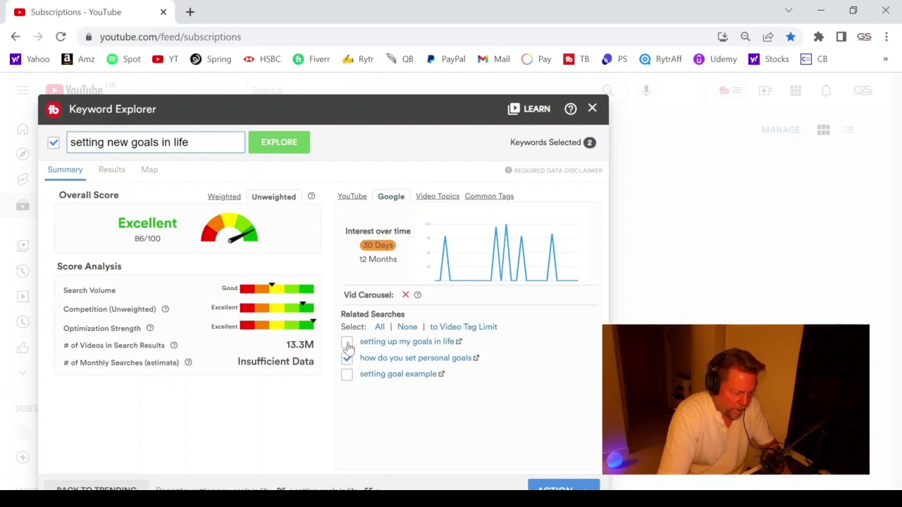
{"action": "left_click", "coordinate": [348, 344]}
Select the common tags "how to achieve goals", "personal growth", "how to set goals in life", "self improvement", "personal development" and "how to design your life".
{"action": "left_click", "coordinate": [477, 201]}
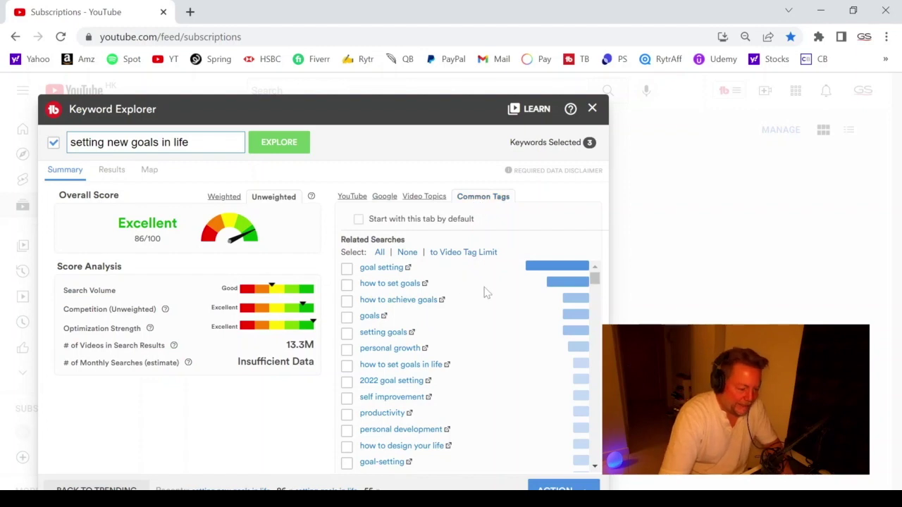
{"action": "left_click", "coordinate": [347, 301]}
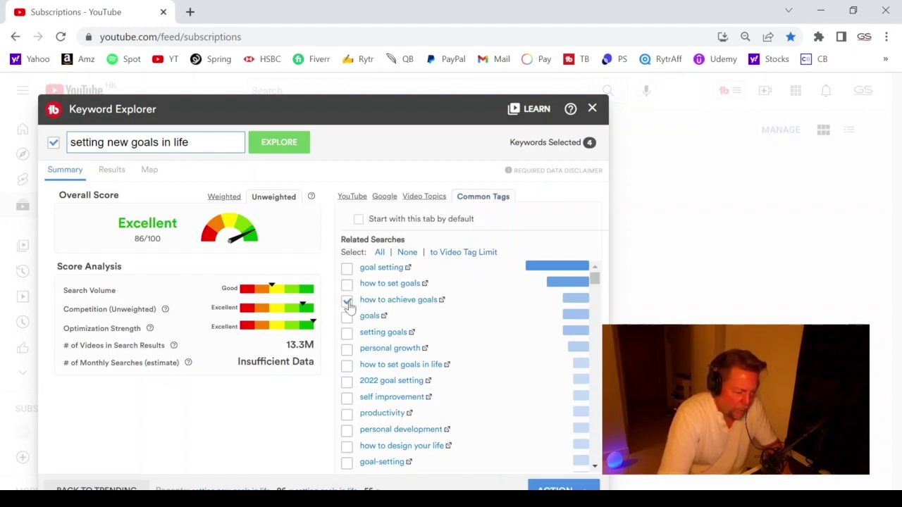
{"action": "left_click", "coordinate": [348, 368]}
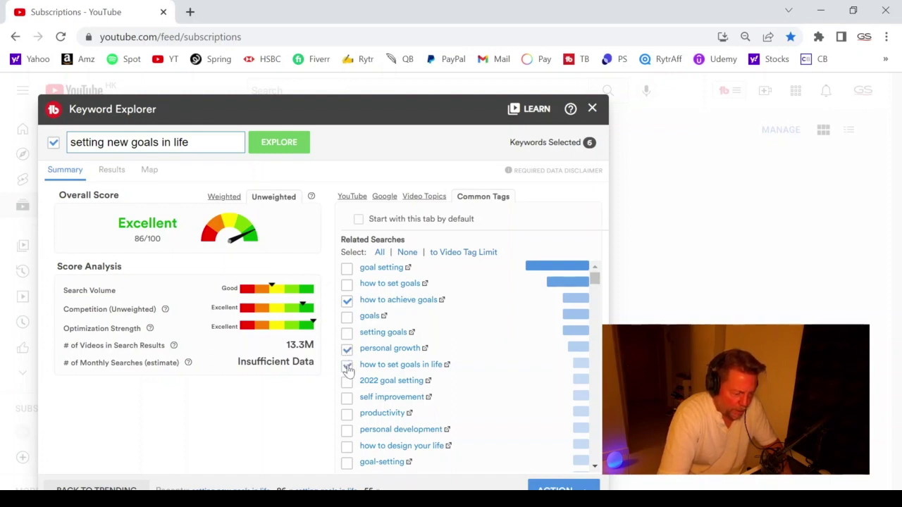
{"action": "scroll", "coordinate": [447, 346], "scroll_direction": "down", "scroll_amount": 1}
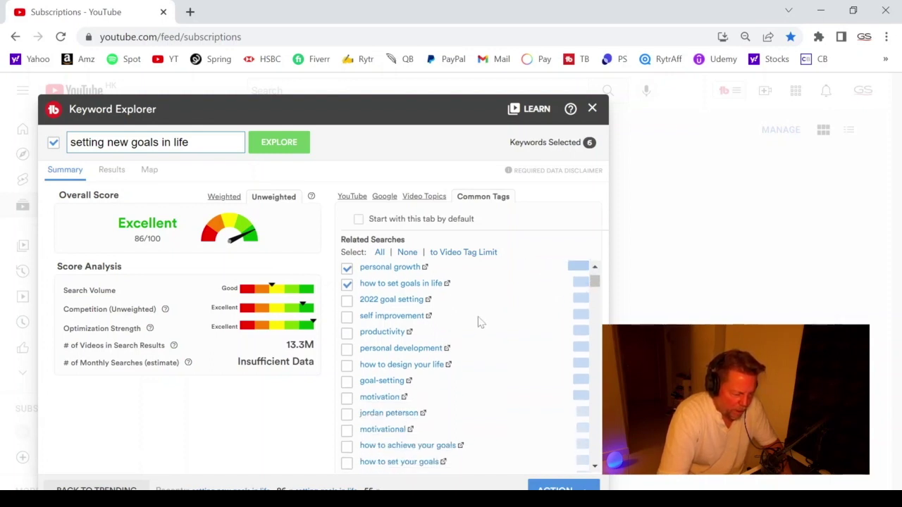
{"action": "left_click", "coordinate": [346, 317]}
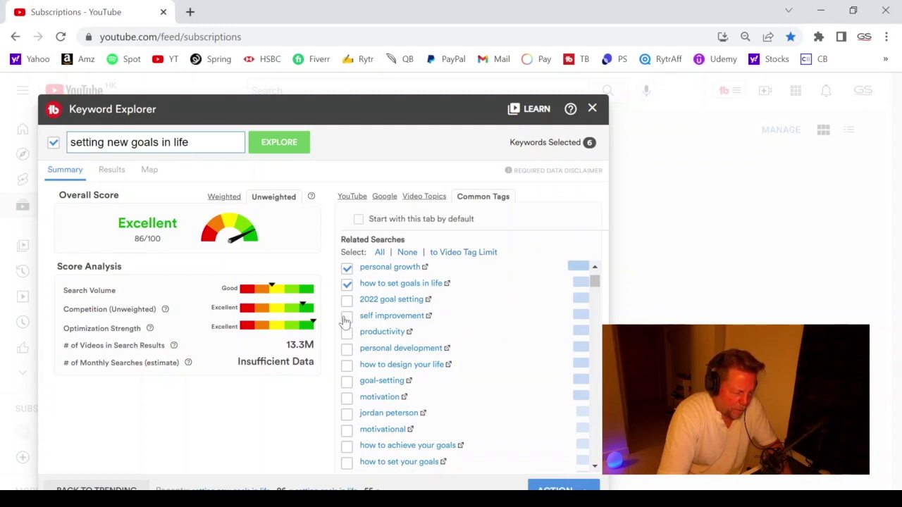
{"action": "left_click", "coordinate": [346, 351]}
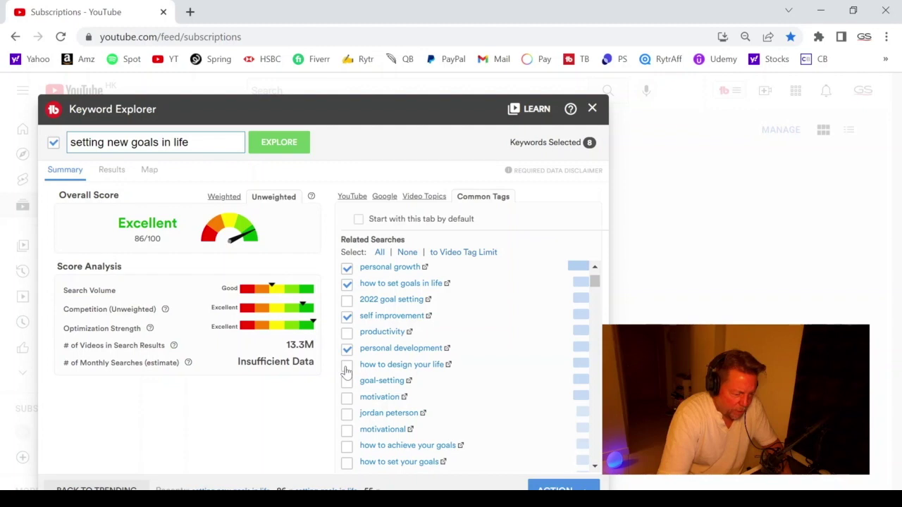
Select the common tags "how to achieve your goals", "how to set your goals" and "self improvement tips".
{"action": "scroll", "coordinate": [416, 374], "scroll_direction": "down", "scroll_amount": 3}
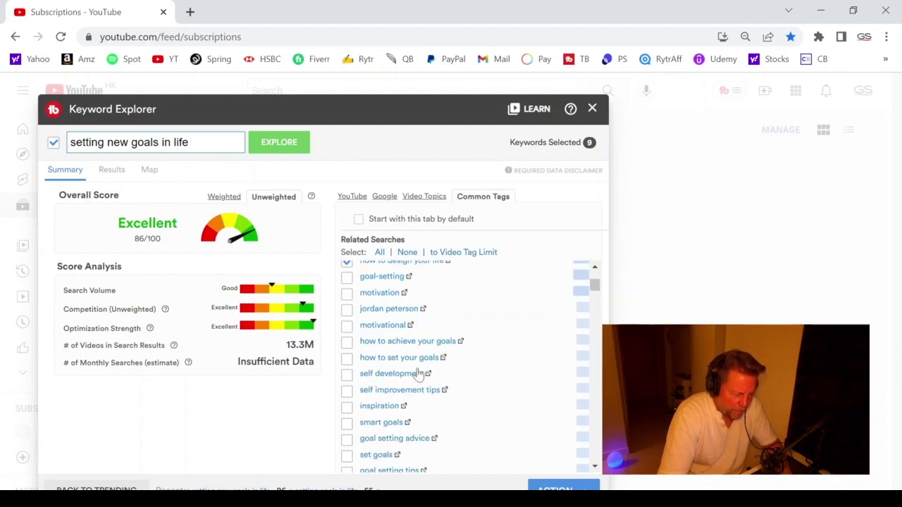
{"action": "left_click", "coordinate": [347, 342]}
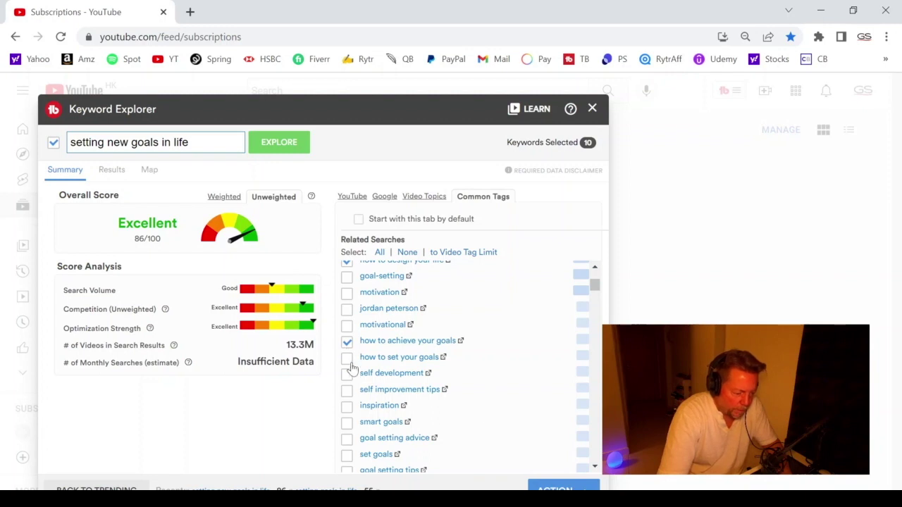
{"action": "left_click", "coordinate": [347, 358]}
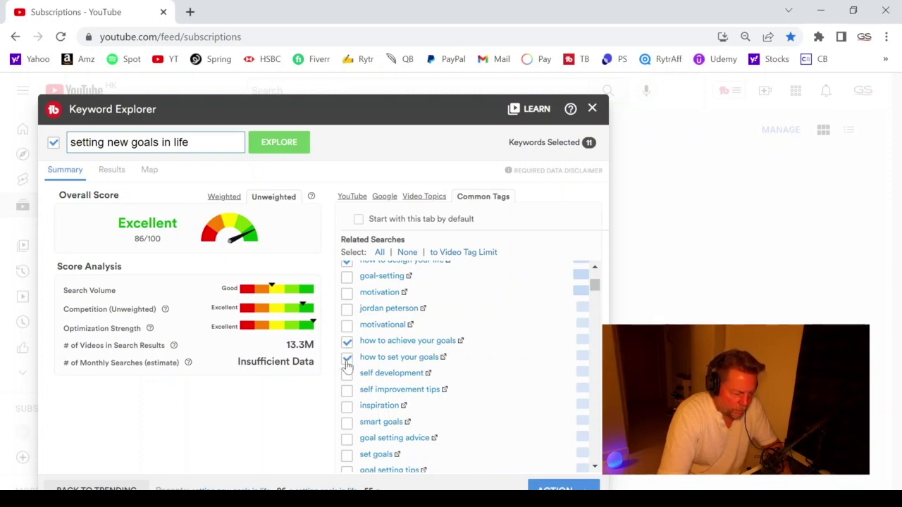
{"action": "left_click", "coordinate": [346, 394]}
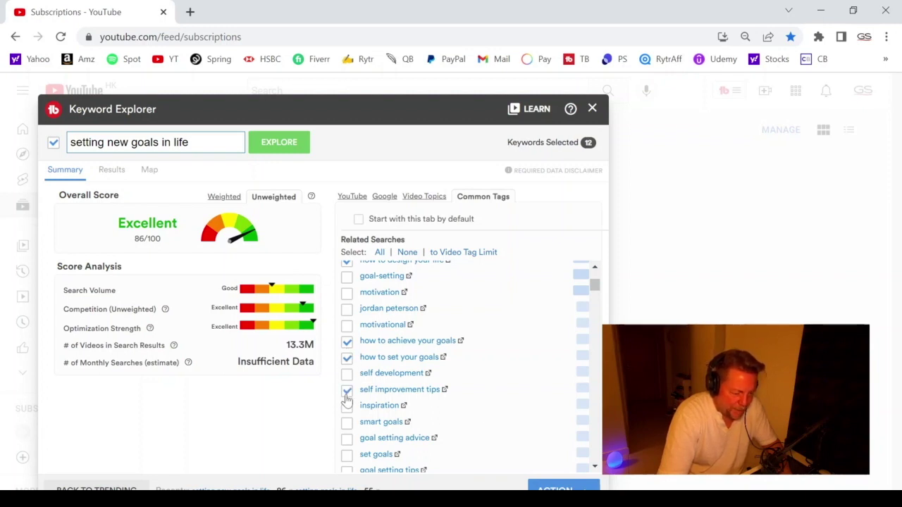
Select the common tags "how to set goals and achieve them", "how to set goals for yourself" and "how to set goals and objectives".
{"action": "scroll", "coordinate": [495, 355], "scroll_direction": "down", "scroll_amount": 5}
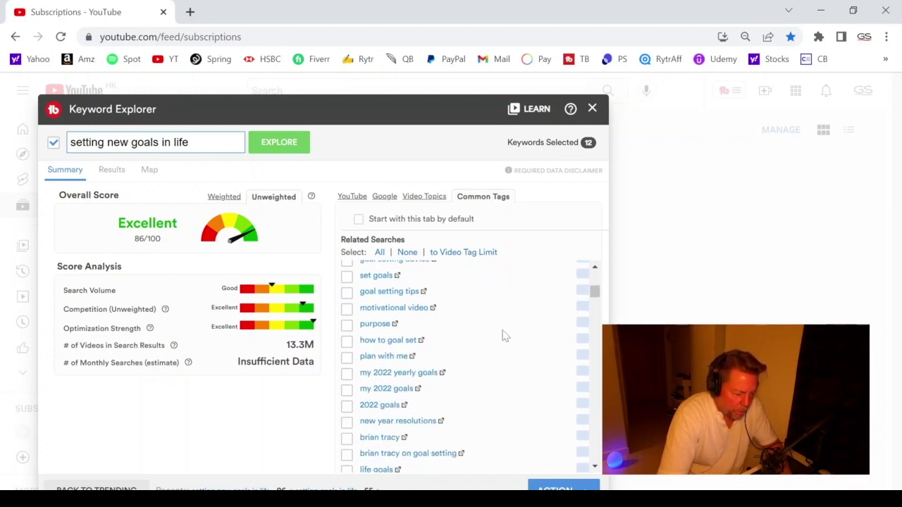
{"action": "scroll", "coordinate": [503, 336], "scroll_direction": "down", "scroll_amount": 4}
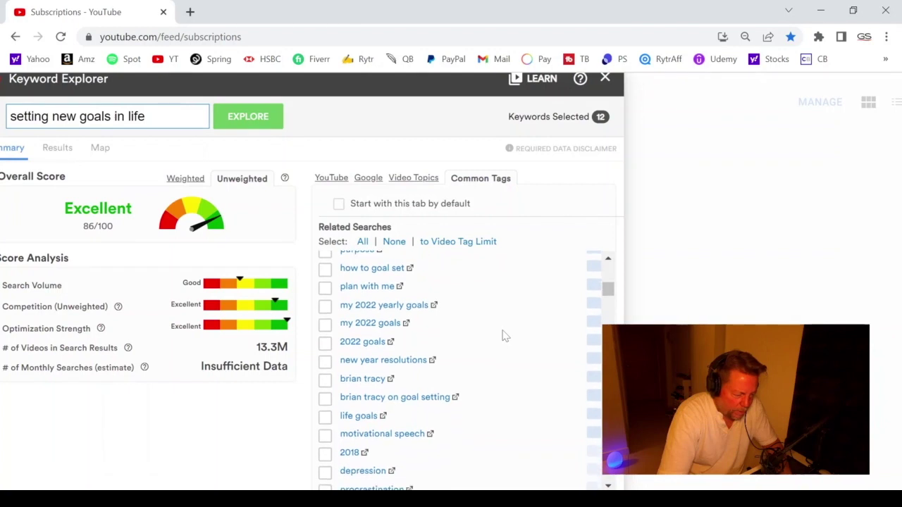
{"action": "scroll", "coordinate": [503, 336], "scroll_direction": "down", "scroll_amount": 4}
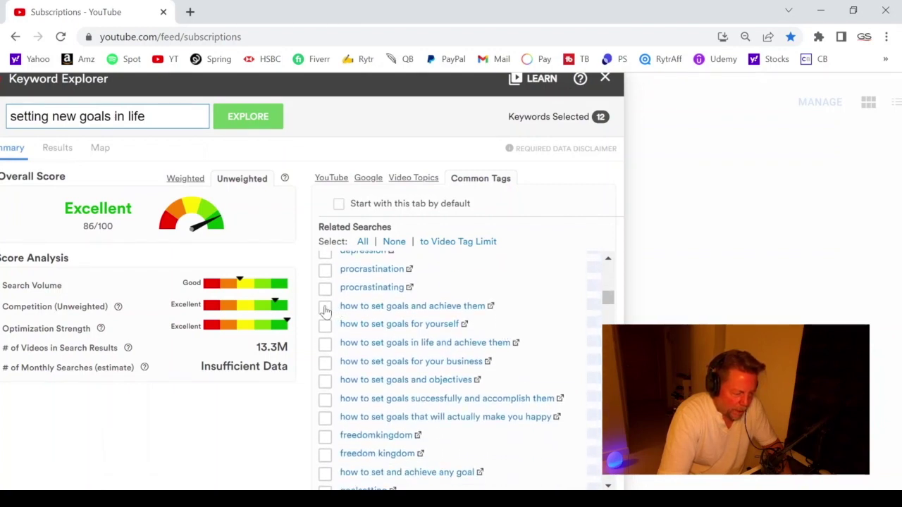
{"action": "left_click", "coordinate": [325, 308]}
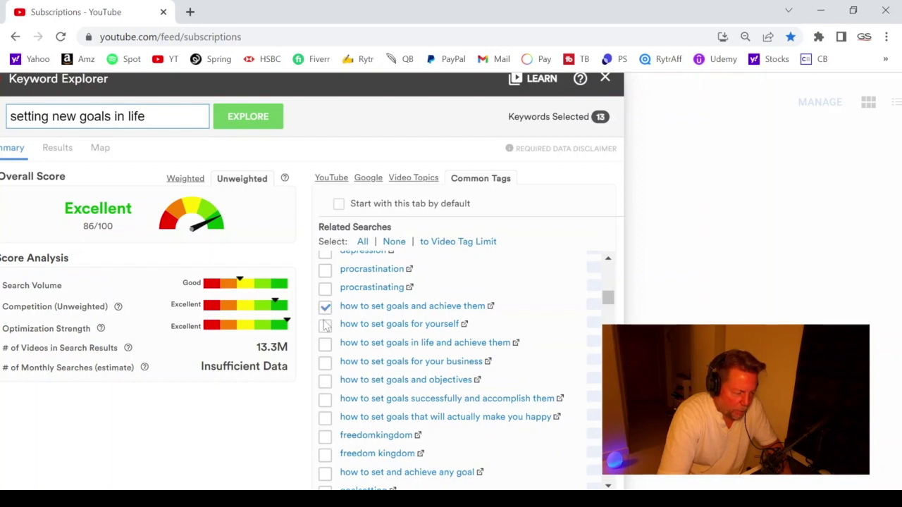
{"action": "left_click", "coordinate": [325, 326]}
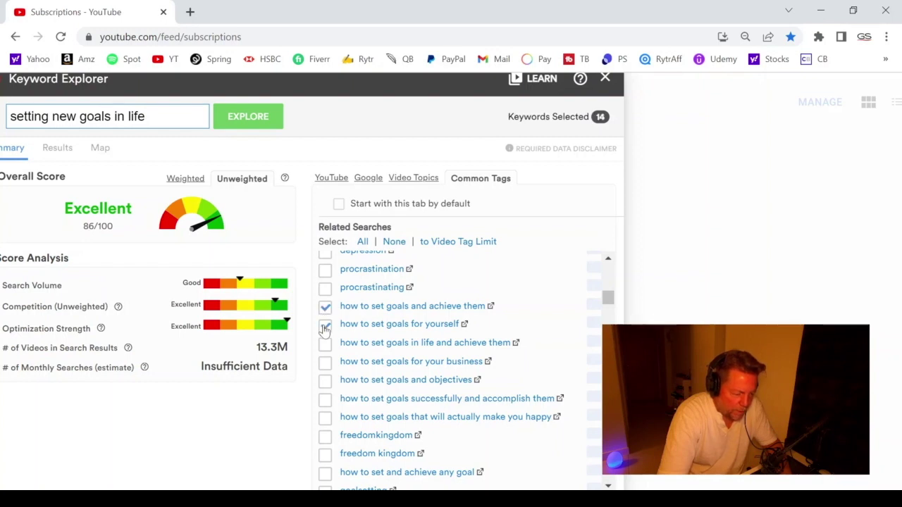
{"action": "left_click", "coordinate": [325, 381]}
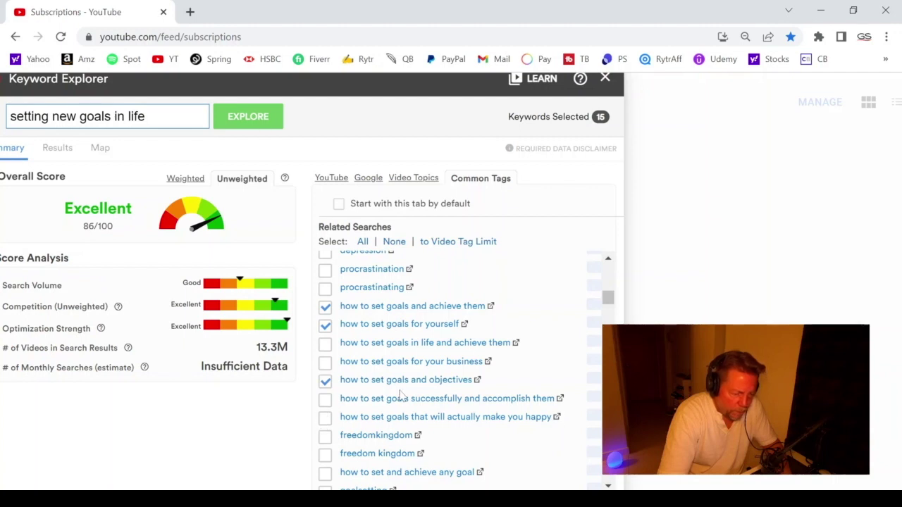
Select the common tags "how to set and achieve any goal", "how to achieve your dreams" and "how to achieve your most ambitious goals".
{"action": "scroll", "coordinate": [399, 395], "scroll_direction": "down", "scroll_amount": 5}
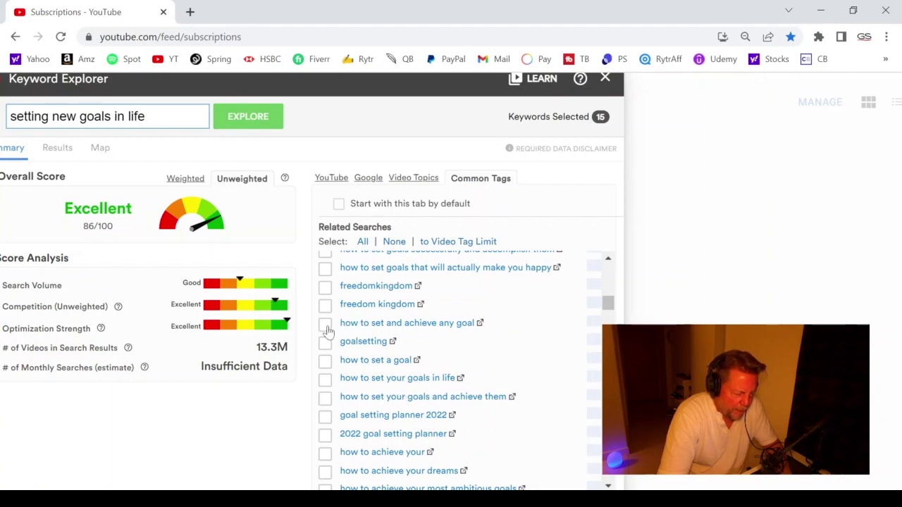
{"action": "left_click", "coordinate": [326, 325]}
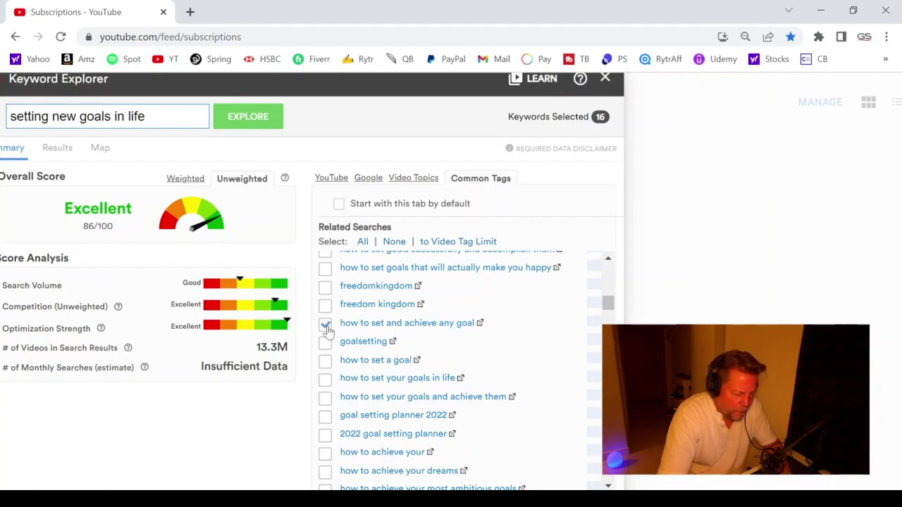
{"action": "scroll", "coordinate": [467, 343], "scroll_direction": "down", "scroll_amount": 1}
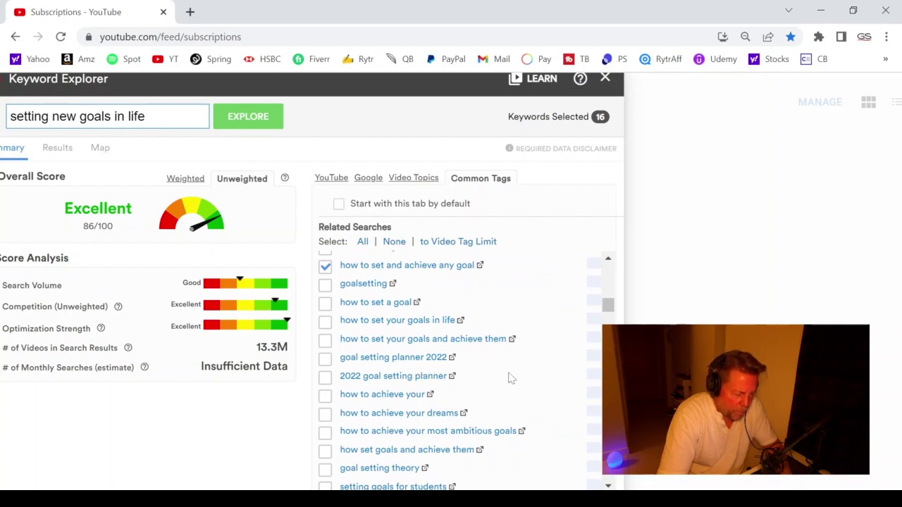
{"action": "scroll", "coordinate": [512, 379], "scroll_direction": "down", "scroll_amount": 1}
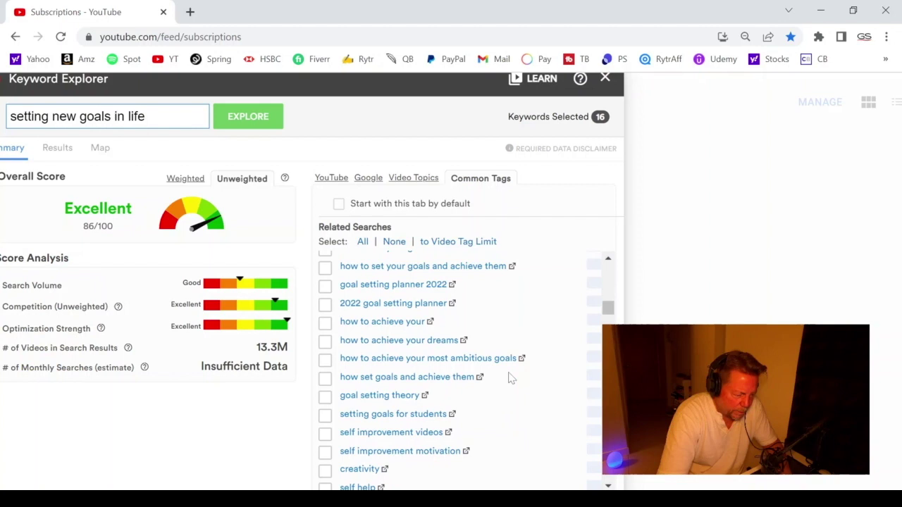
{"action": "left_click", "coordinate": [325, 342]}
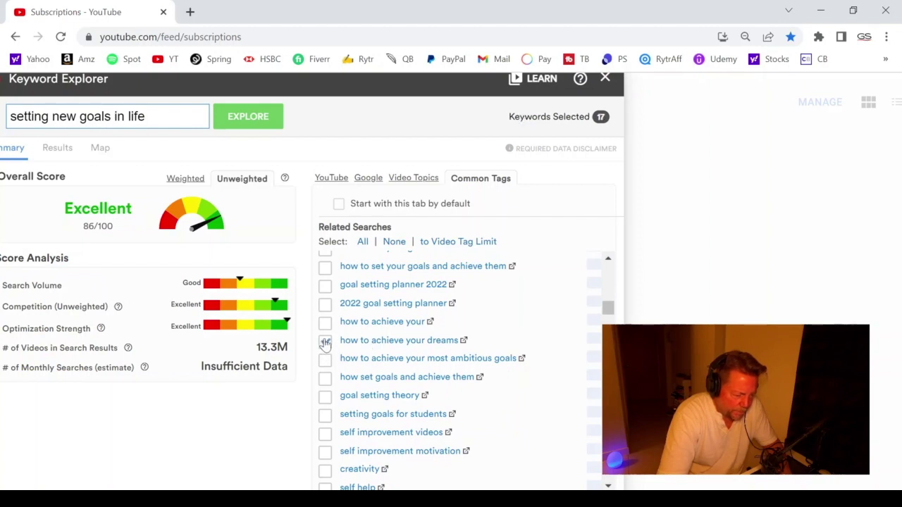
{"action": "left_click", "coordinate": [325, 360]}
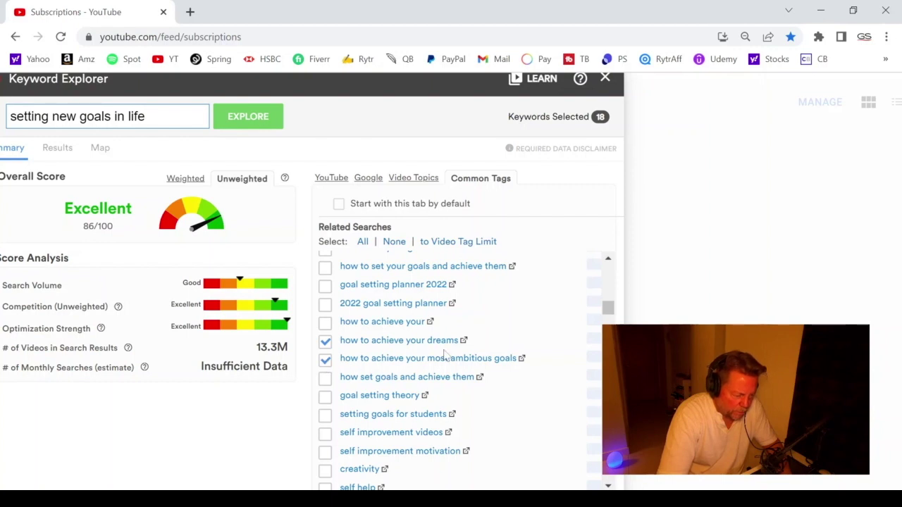
Select the common tags "self improvement motivation" and "how to set goals effectively".
{"action": "scroll", "coordinate": [446, 356], "scroll_direction": "down", "scroll_amount": 1}
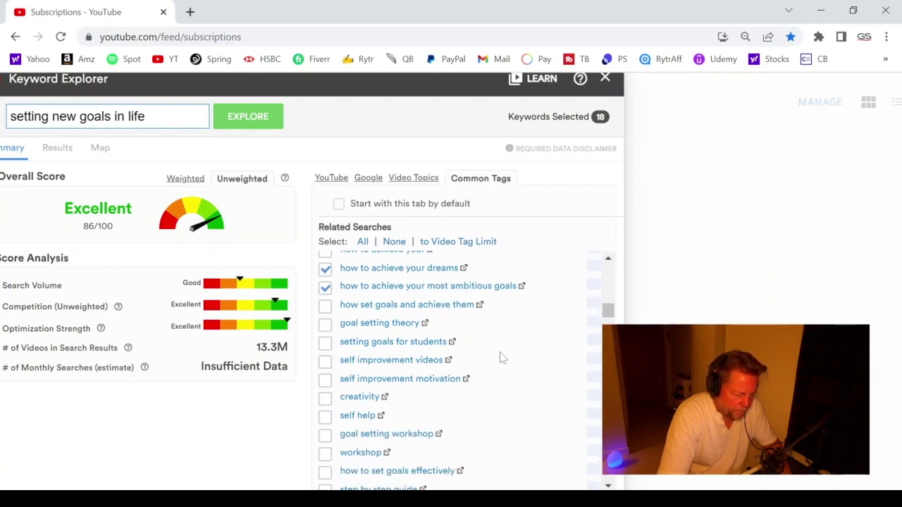
{"action": "scroll", "coordinate": [500, 358], "scroll_direction": "down", "scroll_amount": 1}
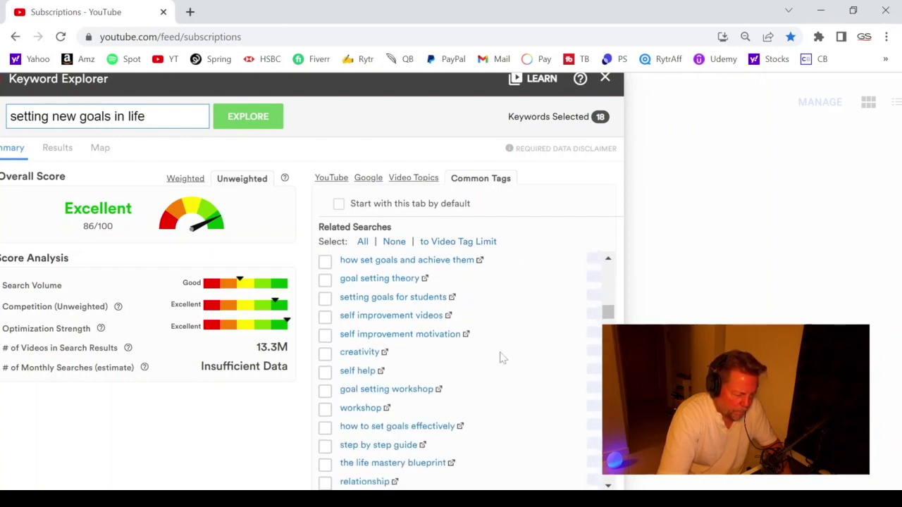
{"action": "left_click", "coordinate": [326, 337]}
{"action": "scroll", "coordinate": [497, 370], "scroll_direction": "down", "scroll_amount": 2}
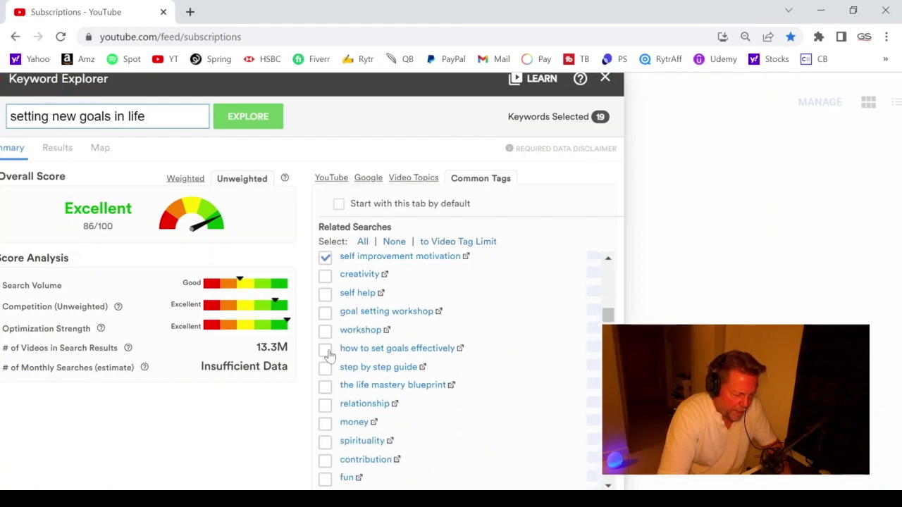
{"action": "left_click", "coordinate": [326, 350]}
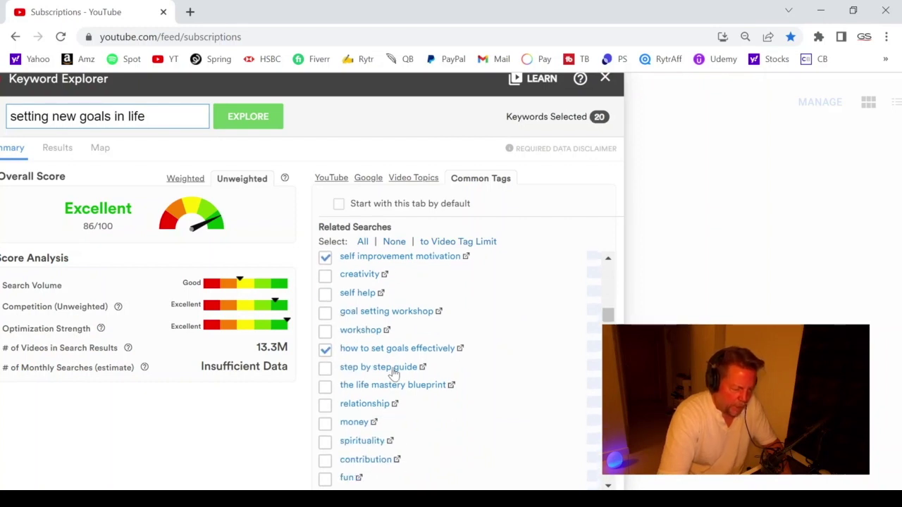
Copy all the selected keywords to the clipboard.
{"action": "mouse_move", "coordinate": [541, 468]}
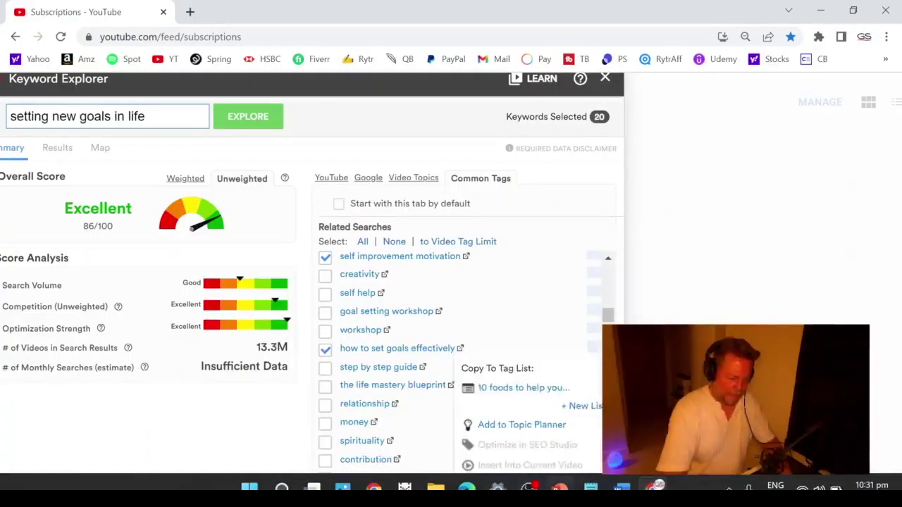
{"action": "mouse_move", "coordinate": [560, 488]}
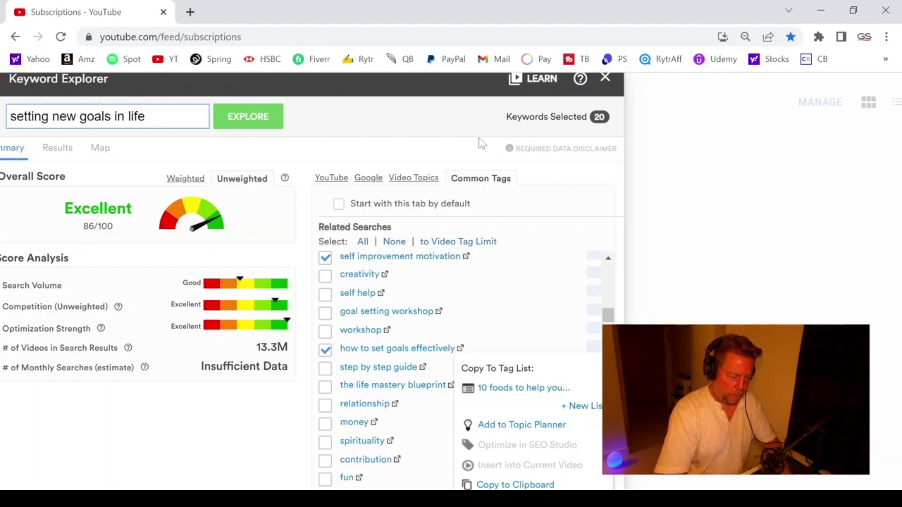
{"action": "left_click_drag", "start_coordinate": [455, 91], "coordinate": [456, 82]}
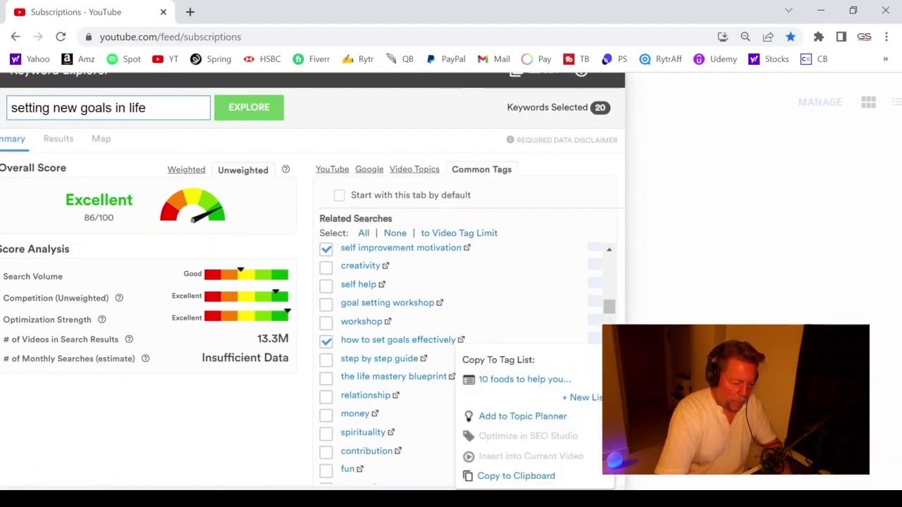
{"action": "left_click", "coordinate": [540, 478]}
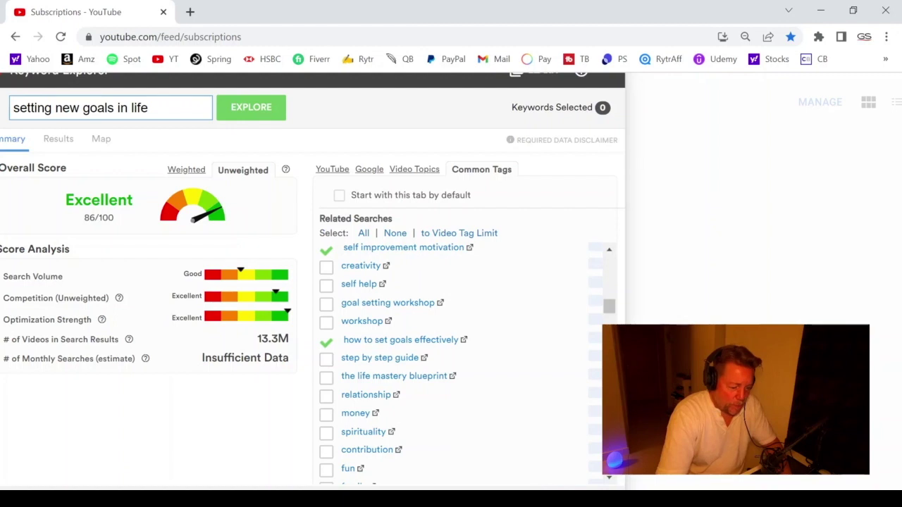
Switch to the Notepad document and paste the copied tags below the line "setting new goals in life, (86)".
{"action": "mouse_move", "coordinate": [540, 489]}
{"action": "left_click", "coordinate": [591, 486]}
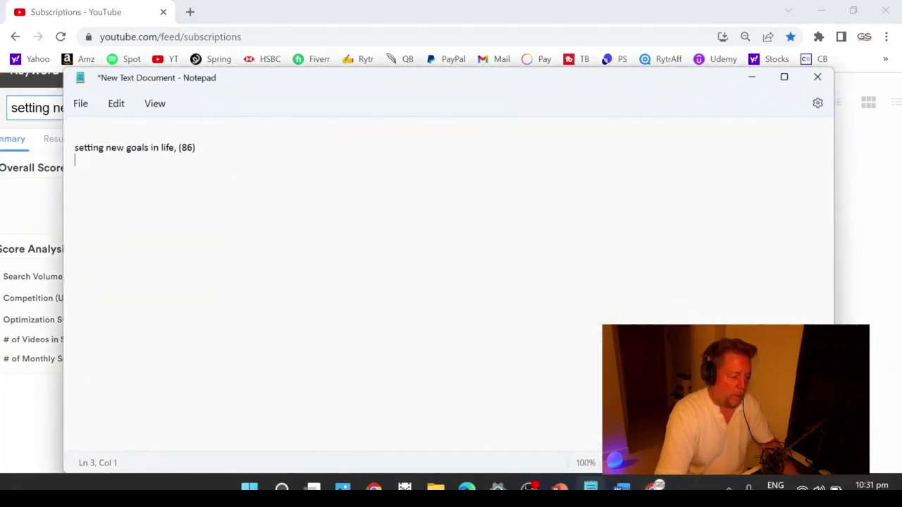
{"action": "type", "text": "setting new goals in life, setting up my goals in life, how do you set personal goals, how to achieve goals, personal growth, how to set goals in life, self improvement, personal development, how to design your life, how to achieve your goals, how to set your goals, self improvement tips, how to set goals and achieve them, how to set goals for yourself, how to set goals and objectives, how to set and achieve any goal, how to achieve your dreams, how to achieve your most ambitious goals, self improvement motivation, how to set goals effectively"}
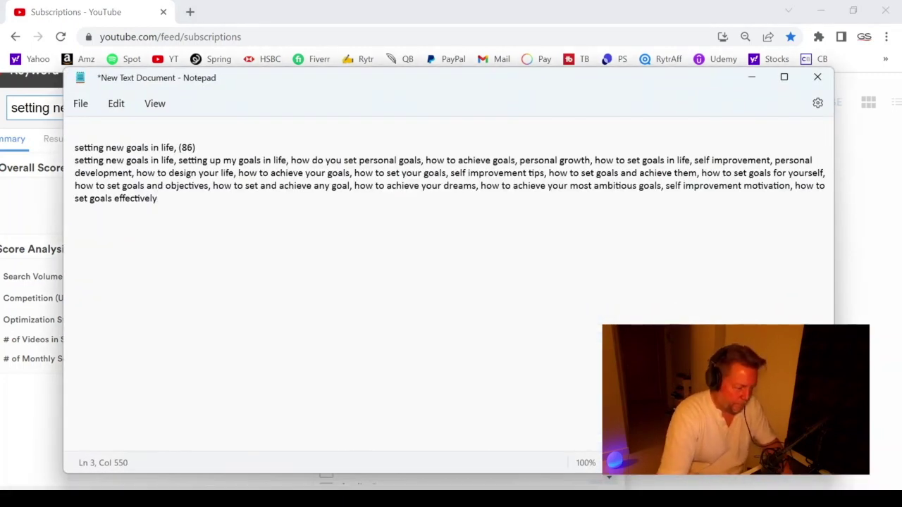
Delete the duplicate "setting new goals in life," from the start of the pasted tag list.
{"action": "left_click", "coordinate": [178, 148]}
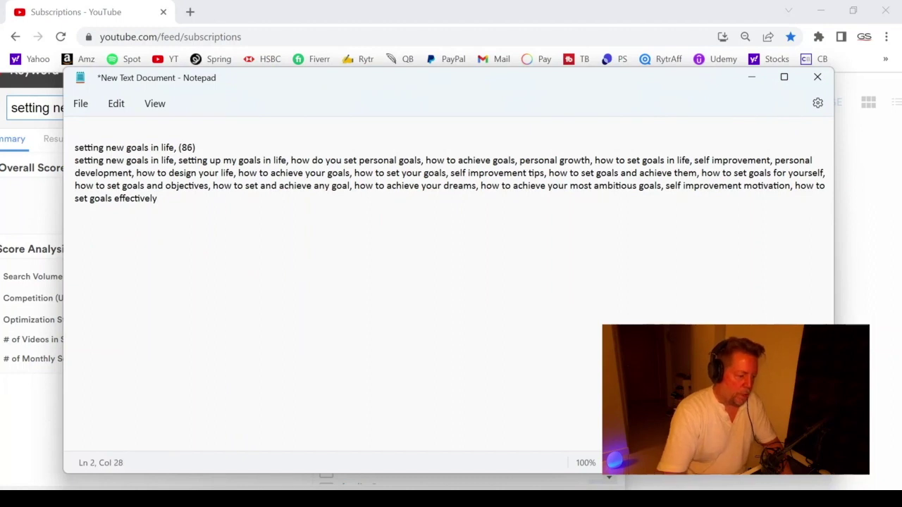
{"action": "key", "text": "BackSpace"}
{"action": "key", "text": "BackSpace"}
{"action": "key", "text": "BackSpace"}
{"action": "key", "text": "BackSpace"}
{"action": "key", "text": "BackSpace"}
{"action": "key", "text": "BackSpace"}
{"action": "key", "text": "BackSpace"}
{"action": "key", "text": "BackSpace"}
{"action": "key", "text": "BackSpace"}
{"action": "key", "text": "BackSpace"}
{"action": "key", "text": "BackSpace"}
{"action": "key", "text": "BackSpace"}
{"action": "key", "text": "BackSpace"}
{"action": "key", "text": "BackSpace"}
{"action": "key", "text": "BackSpace"}
{"action": "key", "text": "BackSpace"}
{"action": "key", "text": "BackSpace"}
{"action": "key", "text": "BackSpace"}
{"action": "key", "text": "BackSpace"}
{"action": "key", "text": "BackSpace"}
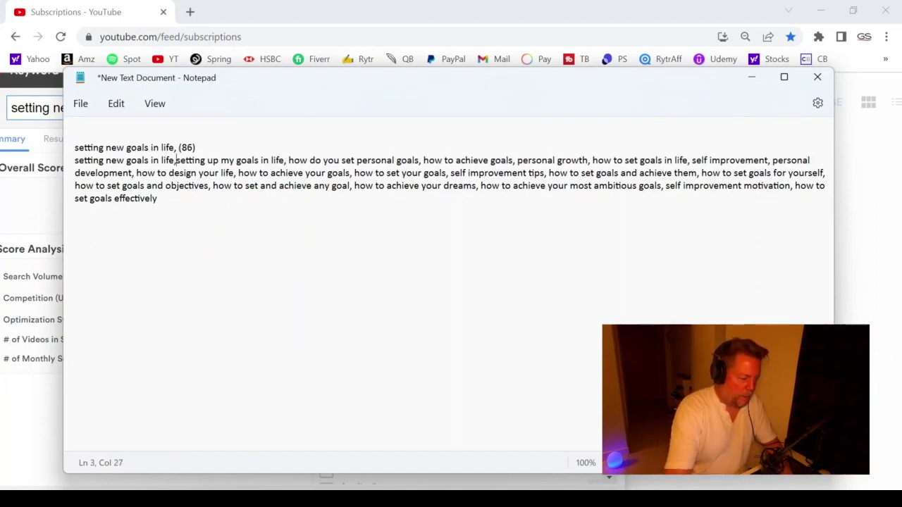
{"action": "key", "text": "BackSpace"}
{"action": "key", "text": "BackSpace"}
{"action": "key", "text": "BackSpace"}
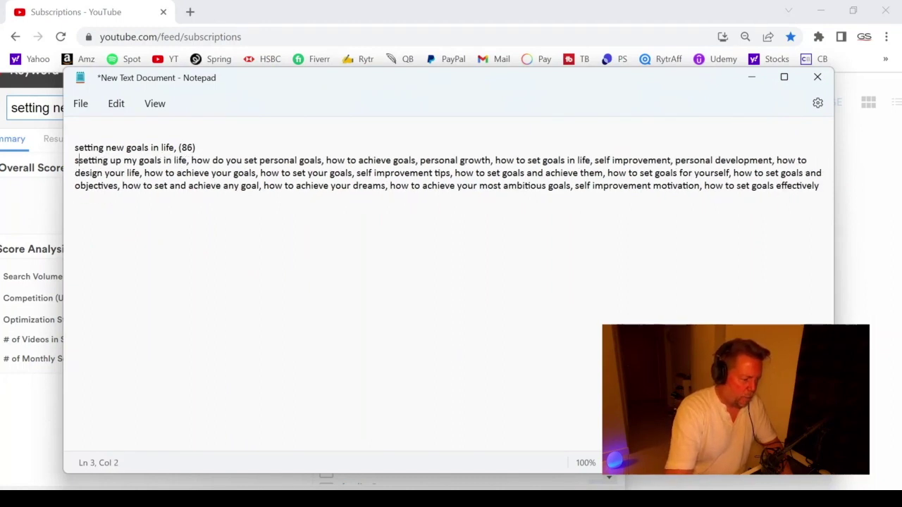
Put the tags "setting up my goals in life," and "how do you set personal goals," each on its own line.
{"action": "key", "text": "Right"}
{"action": "key", "text": "Right"}
{"action": "key", "text": "Right"}
{"action": "key", "text": "Right"}
{"action": "key", "text": "Right"}
{"action": "key", "text": "Right"}
{"action": "key", "text": "Right"}
{"action": "key", "text": "Right"}
{"action": "key", "text": "Right"}
{"action": "key", "text": "Right"}
{"action": "key", "text": "Right"}
{"action": "key", "text": "Right"}
{"action": "key", "text": "Right"}
{"action": "key", "text": "Right"}
{"action": "key", "text": "Right"}
{"action": "key", "text": "Right"}
{"action": "key", "text": "Right"}
{"action": "key", "text": "Right"}
{"action": "key", "text": "Right"}
{"action": "key", "text": "Right"}
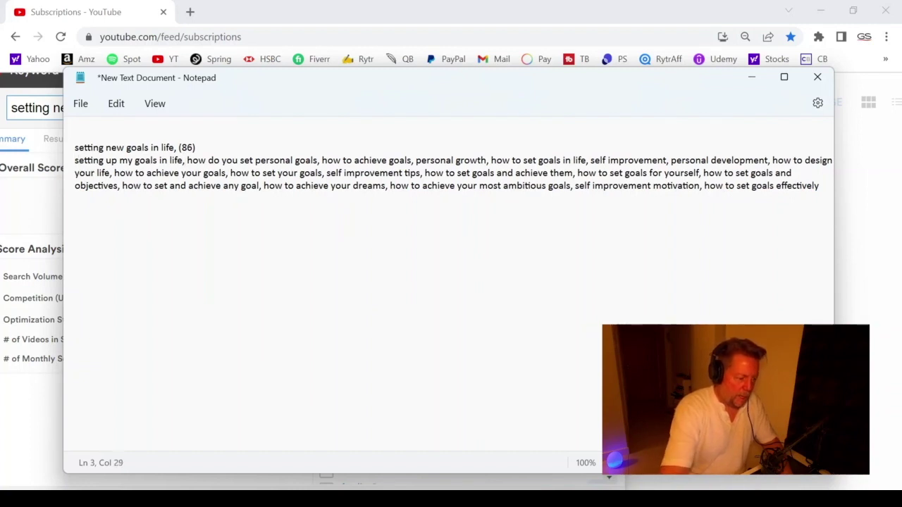
{"action": "key", "text": "Delete"}
{"action": "key", "text": "Return"}
{"action": "key", "text": "Right"}
{"action": "key", "text": "Right"}
{"action": "key", "text": "Right"}
{"action": "key", "text": "Right"}
{"action": "key", "text": "Right"}
{"action": "key", "text": "Right"}
{"action": "key", "text": "Right"}
{"action": "key", "text": "Right"}
{"action": "key", "text": "Right"}
{"action": "key", "text": "Right"}
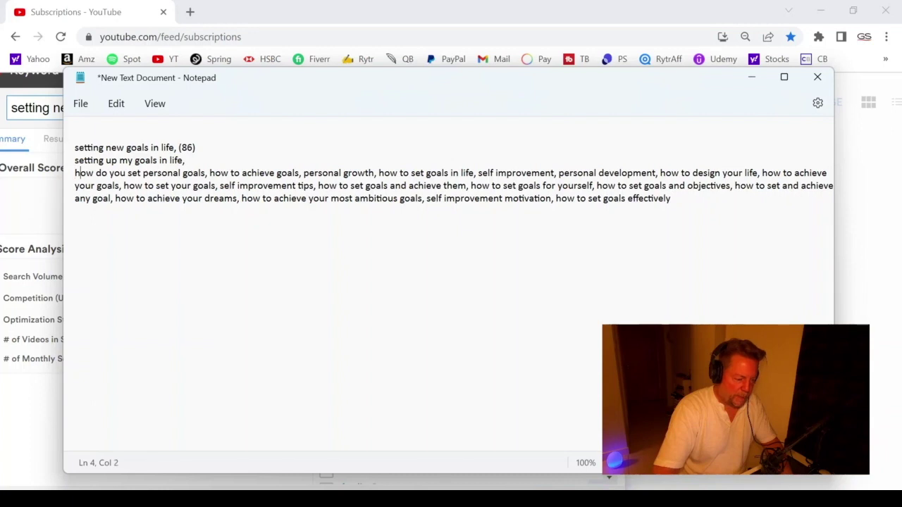
{"action": "key", "text": "Right"}
{"action": "key", "text": "Right"}
{"action": "key", "text": "Right"}
{"action": "key", "text": "Right"}
{"action": "key", "text": "Right"}
{"action": "key", "text": "Right"}
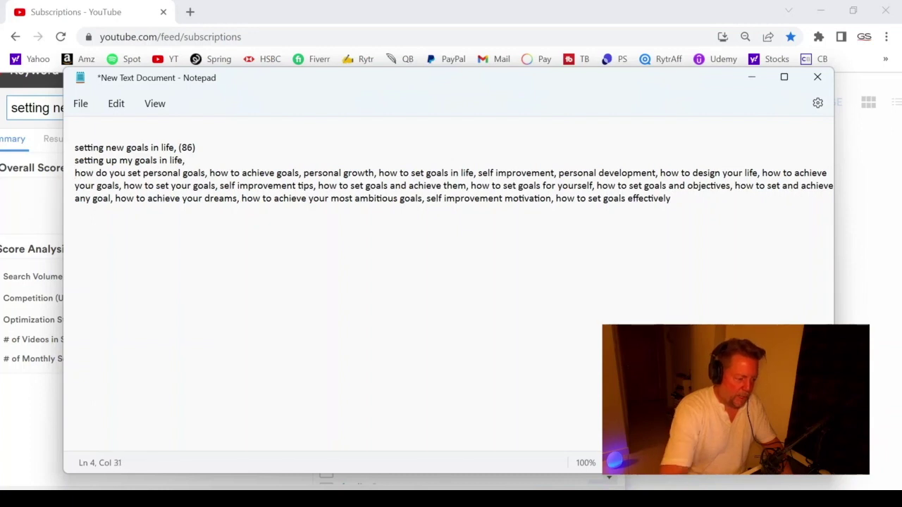
{"action": "key", "text": "Delete"}
{"action": "key", "text": "Return"}
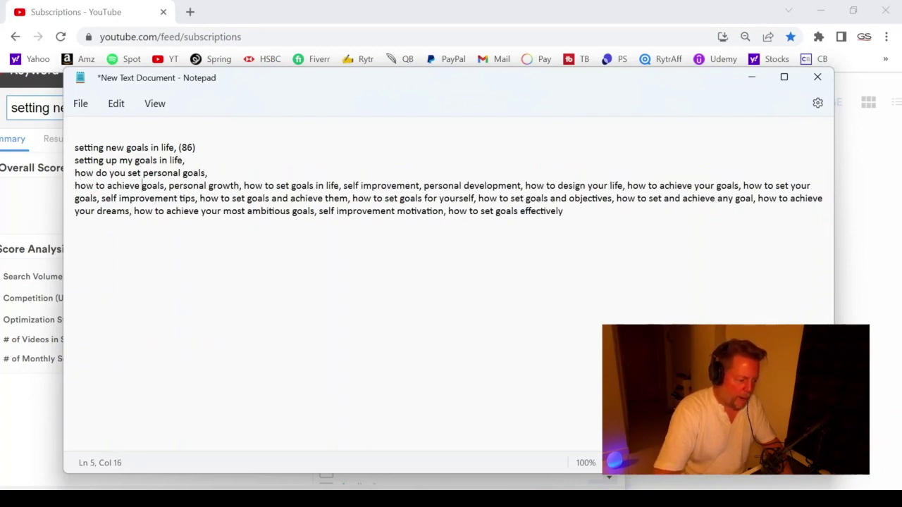
Put the tags "how to achieve goals," and "personal growth," each on its own line.
{"action": "key", "text": "Right"}
{"action": "key", "text": "Right"}
{"action": "key", "text": "Right"}
{"action": "key", "text": "Right"}
{"action": "key", "text": "Right"}
{"action": "key", "text": "Right"}
{"action": "key", "text": "Right"}
{"action": "key", "text": "Delete"}
{"action": "key", "text": "Return"}
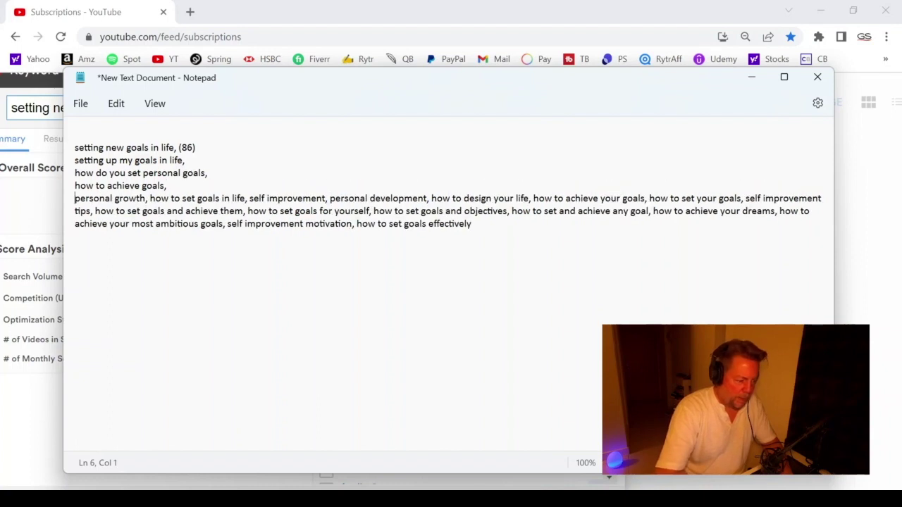
{"action": "key", "text": "Right"}
{"action": "type", "text": ","}
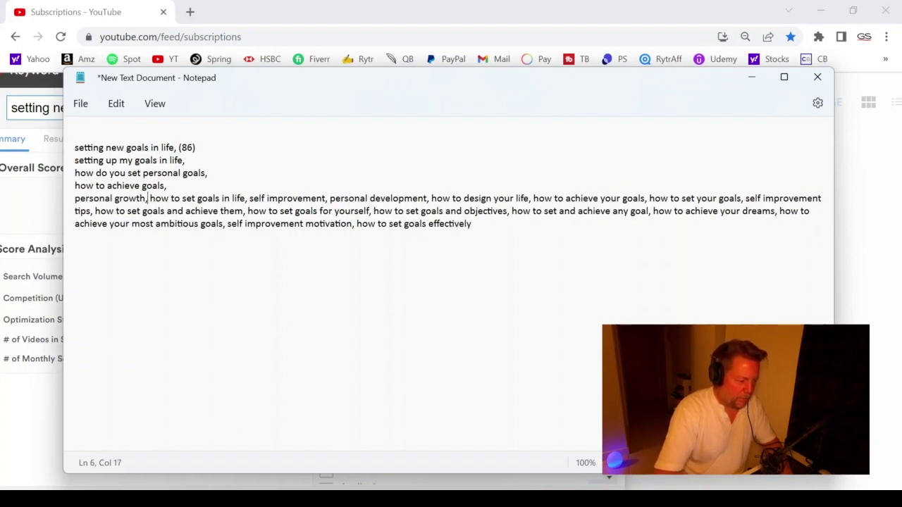
{"action": "key", "text": "Delete"}
{"action": "key", "text": "Return"}
Put the tags "how to set goals in life," and "self improvement," each on its own line.
{"action": "key", "text": "Right"}
{"action": "key", "text": "Right"}
{"action": "key", "text": "Right"}
{"action": "key", "text": "Right"}
{"action": "key", "text": "Right"}
{"action": "key", "text": "Right"}
{"action": "key", "text": "Right"}
{"action": "key", "text": "Right"}
{"action": "key", "text": "Right"}
{"action": "key", "text": "Right"}
{"action": "key", "text": "Right"}
{"action": "key", "text": "Right"}
{"action": "key", "text": "Right"}
{"action": "key", "text": "Right"}
{"action": "key", "text": "Right"}
{"action": "key", "text": "Right"}
{"action": "key", "text": "Right"}
{"action": "key", "text": "Right"}
{"action": "key", "text": "Right"}
{"action": "key", "text": "Right"}
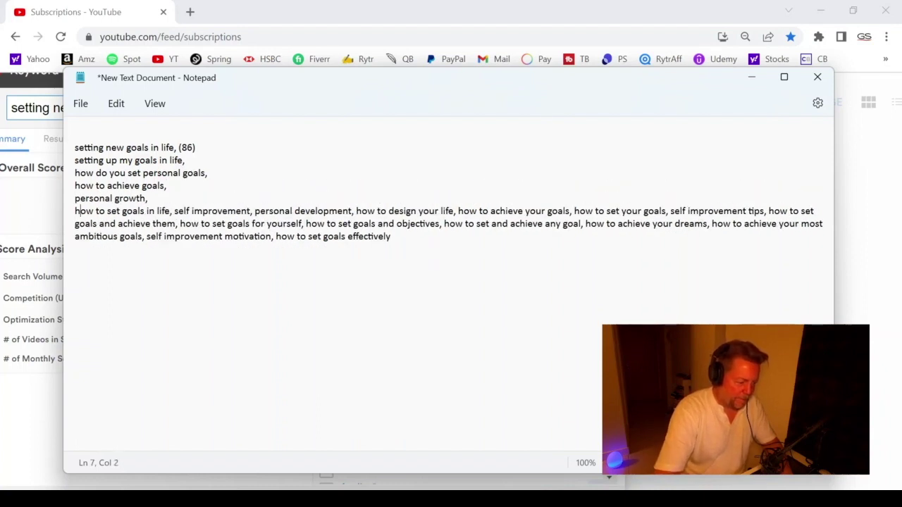
{"action": "key", "text": "Right"}
{"action": "key", "text": "Right"}
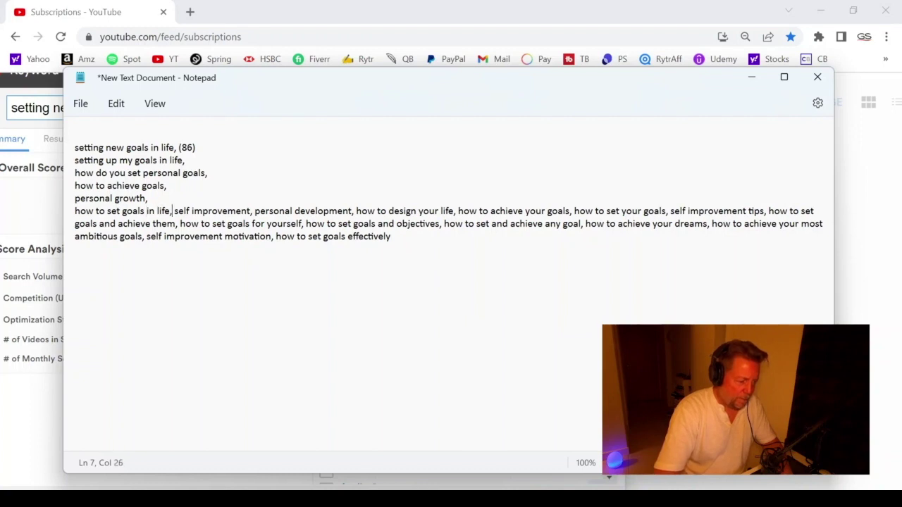
{"action": "key", "text": "Delete"}
{"action": "key", "text": "Return"}
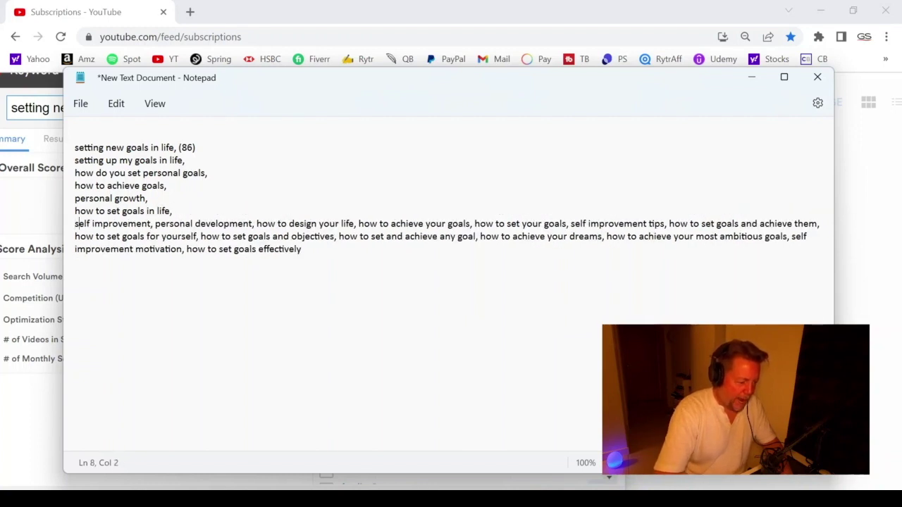
{"action": "key", "text": "Right"}
{"action": "key", "text": "Right"}
{"action": "key", "text": "Right"}
{"action": "key", "text": "Right"}
{"action": "key", "text": "Right"}
{"action": "key", "text": "Right"}
{"action": "key", "text": "Right"}
{"action": "key", "text": "Right"}
{"action": "key", "text": "Right"}
{"action": "key", "text": "Right"}
{"action": "key", "text": "Right"}
{"action": "key", "text": "Right"}
{"action": "key", "text": "Right"}
{"action": "key", "text": "Right"}
{"action": "key", "text": "Right"}
{"action": "key", "text": "Right"}
{"action": "key", "text": "Delete"}
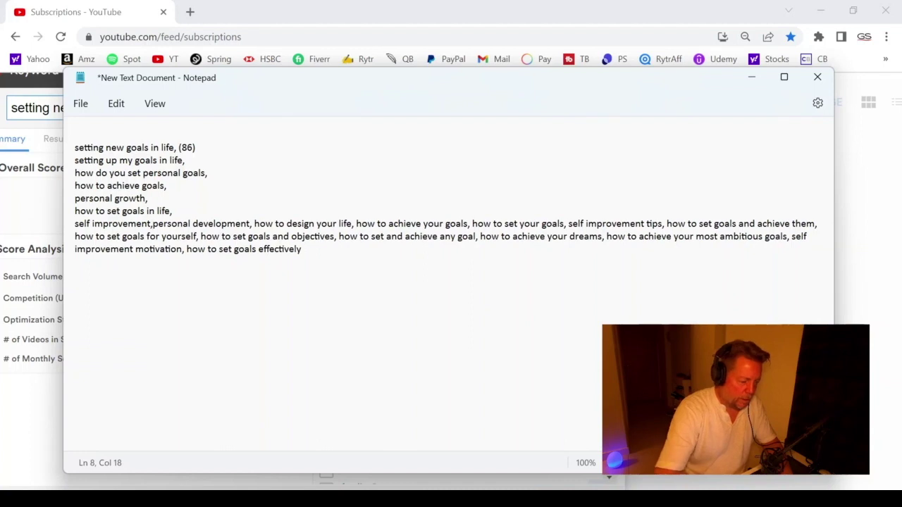
{"action": "key", "text": "Return"}
Put the tag "personal development," on its own line, separated from the rest of the list.
{"action": "key", "text": "Right"}
{"action": "key", "text": "Right"}
{"action": "key", "text": "Right"}
{"action": "key", "text": "Right"}
{"action": "key", "text": "Right"}
{"action": "key", "text": "Right"}
{"action": "key", "text": "Right"}
{"action": "key", "text": "Right"}
{"action": "key", "text": "Right"}
{"action": "key", "text": "Right"}
{"action": "key", "text": "Right"}
{"action": "key", "text": "Right"}
{"action": "key", "text": "Right"}
{"action": "key", "text": "Right"}
{"action": "key", "text": "Right"}
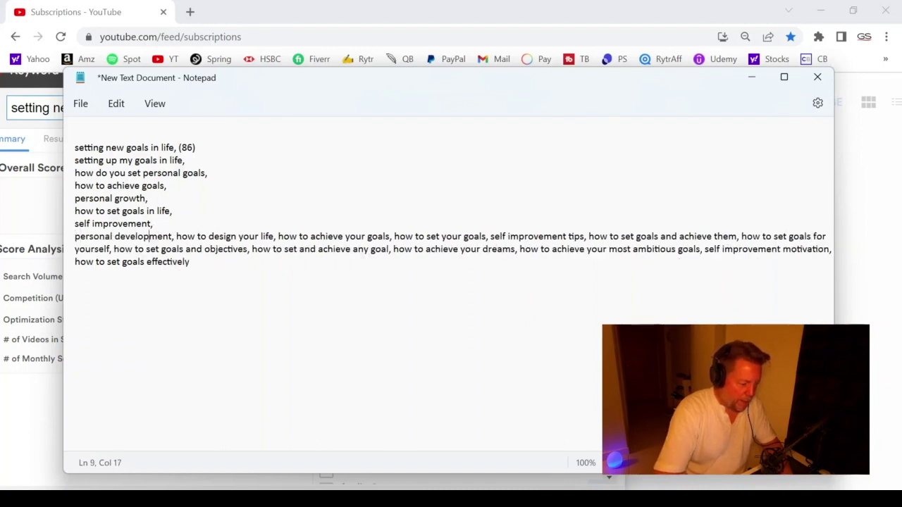
{"action": "key", "text": "Delete"}
{"action": "key", "text": "Return"}
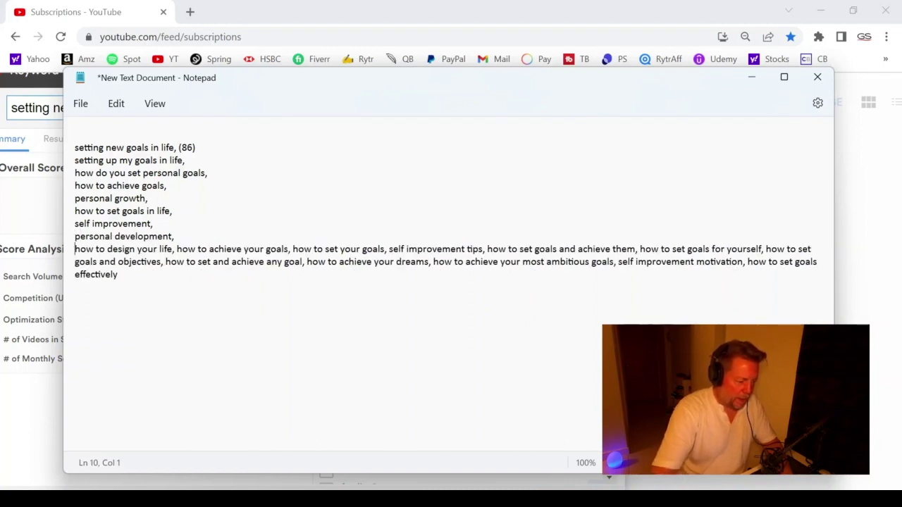
Put the tag "how to design your life," on its own line, removing the space before the next tag.
{"action": "key", "text": "Right"}
{"action": "key", "text": "Right"}
{"action": "key", "text": "Right"}
{"action": "key", "text": "Right"}
{"action": "key", "text": "Right"}
{"action": "key", "text": "Right"}
{"action": "key", "text": "Right"}
{"action": "key", "text": "Right"}
{"action": "key", "text": "Right"}
{"action": "key", "text": "Right"}
{"action": "key", "text": "Right"}
{"action": "key", "text": "Right"}
{"action": "key", "text": "Right"}
{"action": "key", "text": "Right"}
{"action": "key", "text": "Right"}
{"action": "key", "text": "Right"}
{"action": "key", "text": "Right"}
{"action": "key", "text": "Right"}
{"action": "key", "text": "Right"}
{"action": "key", "text": "Right"}
{"action": "key", "text": "Right"}
{"action": "key", "text": "Right"}
{"action": "key", "text": "Right"}
{"action": "key", "text": "Right"}
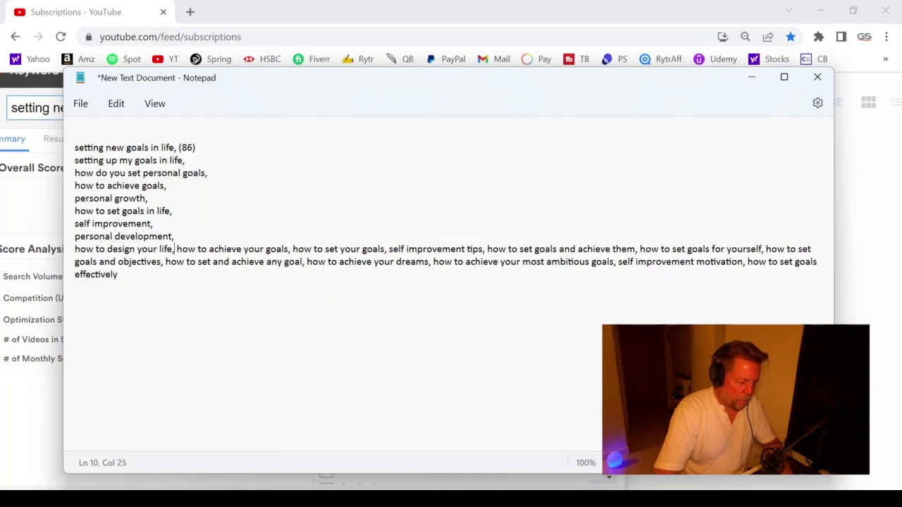
{"action": "key", "text": "Delete"}
{"action": "key", "text": "Return"}
Put the tag "how to achieve your goals," on its own line, removing the space before the next tag.
{"action": "key", "text": "Right"}
{"action": "key", "text": "Right"}
{"action": "key", "text": "Right"}
{"action": "key", "text": "Right"}
{"action": "key", "text": "Right"}
{"action": "key", "text": "Right"}
{"action": "key", "text": "Right"}
{"action": "key", "text": "Right"}
{"action": "key", "text": "Right"}
{"action": "key", "text": "Right"}
{"action": "key", "text": "Right"}
{"action": "key", "text": "Right"}
{"action": "key", "text": "Right"}
{"action": "key", "text": "Right"}
{"action": "key", "text": "Right"}
{"action": "key", "text": "Right"}
{"action": "key", "text": "Right"}
{"action": "key", "text": "Right"}
{"action": "key", "text": "Right"}
{"action": "key", "text": "Right"}
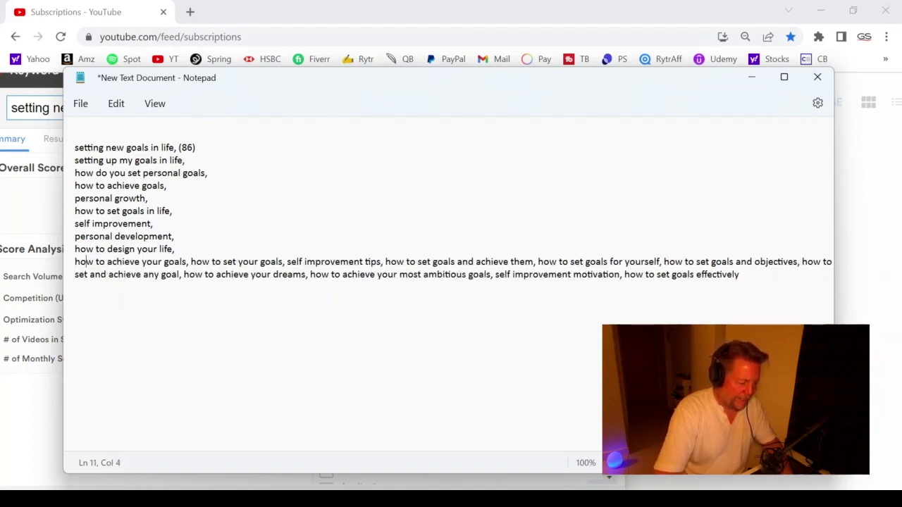
{"action": "key", "text": "Right"}
{"action": "key", "text": "Delete"}
{"action": "key", "text": "Return"}
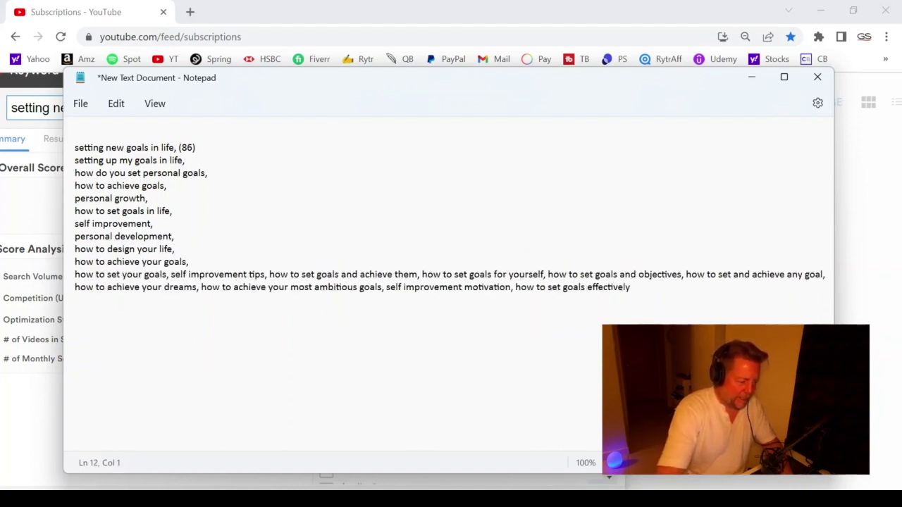
Put the tag "how to set your goals," on its own line, removing the space before the next tag.
{"action": "key", "text": "Right"}
{"action": "key", "text": "Right"}
{"action": "key", "text": "Right"}
{"action": "key", "text": "Right"}
{"action": "key", "text": "Right"}
{"action": "key", "text": "Right"}
{"action": "key", "text": "Right"}
{"action": "key", "text": "Right"}
{"action": "key", "text": "Right"}
{"action": "key", "text": "Right"}
{"action": "key", "text": "Right"}
{"action": "key", "text": "Right"}
{"action": "key", "text": "Right"}
{"action": "key", "text": "Right"}
{"action": "key", "text": "Right"}
{"action": "key", "text": "Right"}
{"action": "key", "text": "Right"}
{"action": "key", "text": "Right"}
{"action": "key", "text": "Right"}
{"action": "key", "text": "Right"}
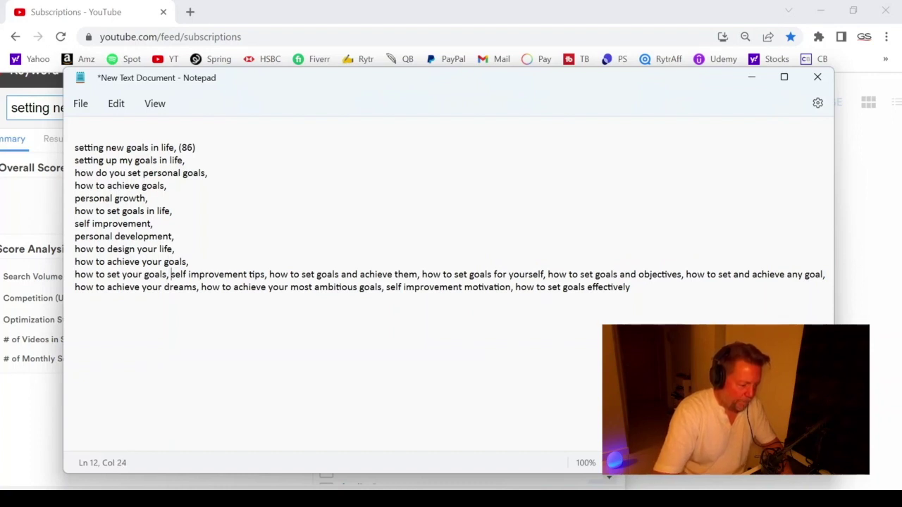
{"action": "key", "text": "Delete"}
{"action": "key", "text": "Return"}
Put the tag "self improvement tips," on its own line, removing the space before the next tag.
{"action": "key", "text": "Right"}
{"action": "key", "text": "Right"}
{"action": "key", "text": "Right"}
{"action": "key", "text": "Right"}
{"action": "key", "text": "Right"}
{"action": "key", "text": "Right"}
{"action": "key", "text": "Right"}
{"action": "key", "text": "Right"}
{"action": "key", "text": "Right"}
{"action": "key", "text": "Right"}
{"action": "key", "text": "Right"}
{"action": "key", "text": "Right"}
{"action": "key", "text": "Right"}
{"action": "key", "text": "Right"}
{"action": "key", "text": "Right"}
{"action": "key", "text": "Right"}
{"action": "key", "text": "Right"}
{"action": "key", "text": "Right"}
{"action": "key", "text": "Right"}
{"action": "key", "text": "Right"}
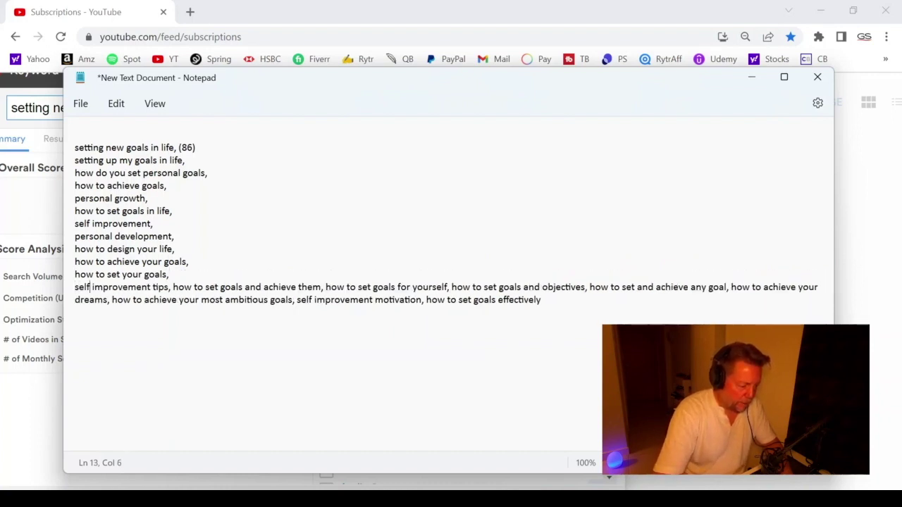
{"action": "key", "text": "Delete"}
{"action": "key", "text": "Return"}
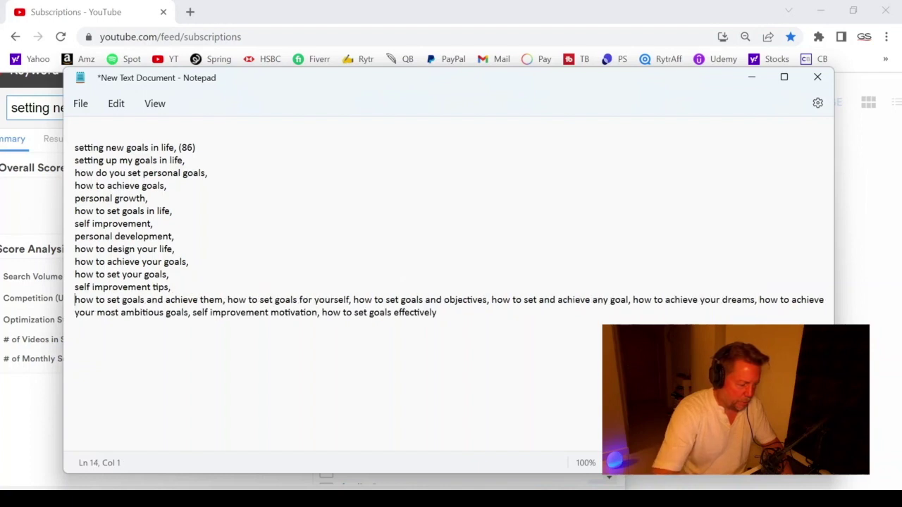
Put the tag "how to set goals and achieve them," on its own line, removing the space before the next tag.
{"action": "key", "text": "Right"}
{"action": "key", "text": "Right"}
{"action": "key", "text": "Right"}
{"action": "key", "text": "Right"}
{"action": "key", "text": "Right"}
{"action": "key", "text": "Right"}
{"action": "key", "text": "Right"}
{"action": "key", "text": "Right"}
{"action": "key", "text": "Right"}
{"action": "key", "text": "Right"}
{"action": "key", "text": "Right"}
{"action": "key", "text": "Right"}
{"action": "key", "text": "Right"}
{"action": "key", "text": "Right"}
{"action": "key", "text": "Right"}
{"action": "key", "text": "Right"}
{"action": "key", "text": "Right"}
{"action": "key", "text": "Right"}
{"action": "key", "text": "Right"}
{"action": "key", "text": "Right"}
{"action": "key", "text": "Right"}
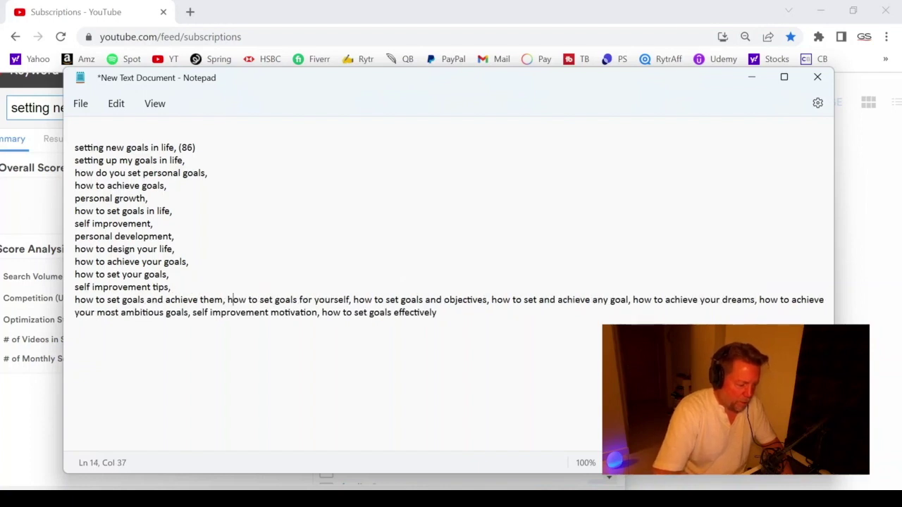
{"action": "key", "text": "Delete"}
{"action": "key", "text": "Return"}
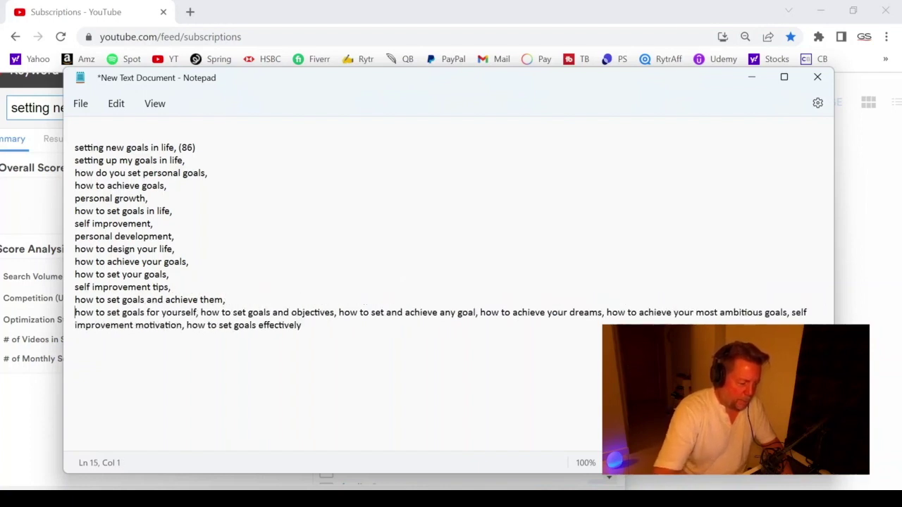
Put the tag "how to set goals for yourself," on its own line, removing the space before the next tag.
{"action": "key", "text": "Right"}
{"action": "key", "text": "Right"}
{"action": "key", "text": "Right"}
{"action": "key", "text": "Right"}
{"action": "key", "text": "Right"}
{"action": "key", "text": "Right"}
{"action": "key", "text": "Right"}
{"action": "key", "text": "Right"}
{"action": "key", "text": "Right"}
{"action": "key", "text": "Right"}
{"action": "key", "text": "Right"}
{"action": "key", "text": "Right"}
{"action": "key", "text": "Right"}
{"action": "key", "text": "Right"}
{"action": "key", "text": "Right"}
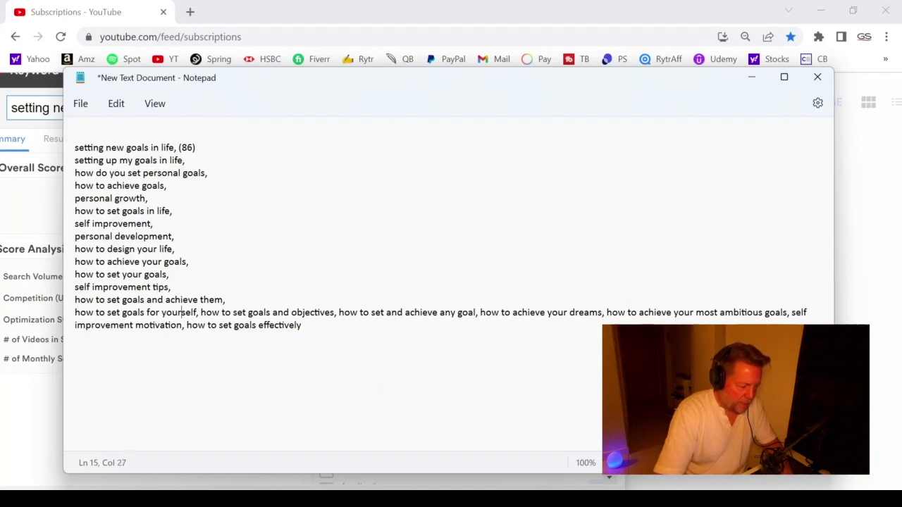
{"action": "key", "text": "Right"}
{"action": "key", "text": "Delete"}
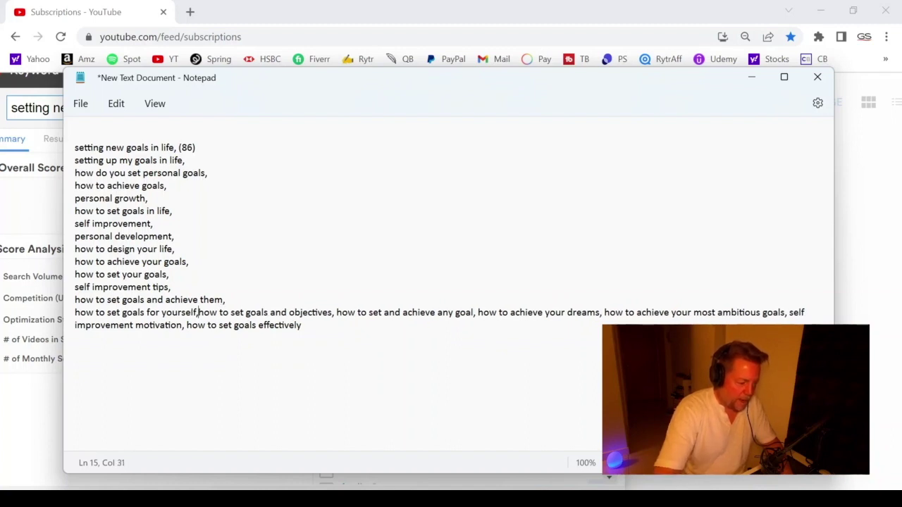
{"action": "key", "text": "Return"}
Put the tag "how to set goals and objectives," on its own line, removing the space before the next tag.
{"action": "key", "text": "Right"}
{"action": "key", "text": "Right"}
{"action": "key", "text": "Right"}
{"action": "key", "text": "Right"}
{"action": "key", "text": "Right"}
{"action": "key", "text": "Right"}
{"action": "key", "text": "Right"}
{"action": "key", "text": "Right"}
{"action": "key", "text": "Right"}
{"action": "key", "text": "Right"}
{"action": "key", "text": "Right"}
{"action": "key", "text": "Right"}
{"action": "key", "text": "Right"}
{"action": "key", "text": "Right"}
{"action": "key", "text": "Right"}
{"action": "key", "text": "Right"}
{"action": "key", "text": "Right"}
{"action": "key", "text": "Right"}
{"action": "key", "text": "Right"}
{"action": "key", "text": "Right"}
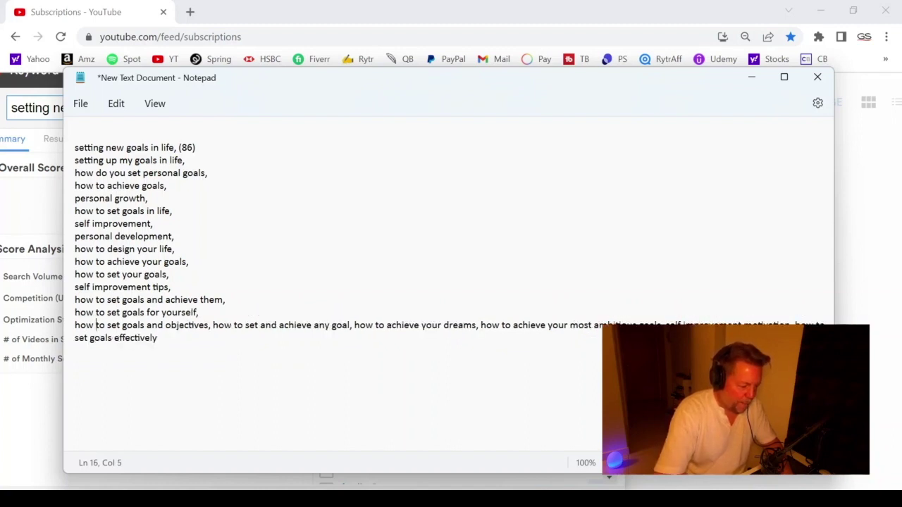
{"action": "key", "text": "Delete"}
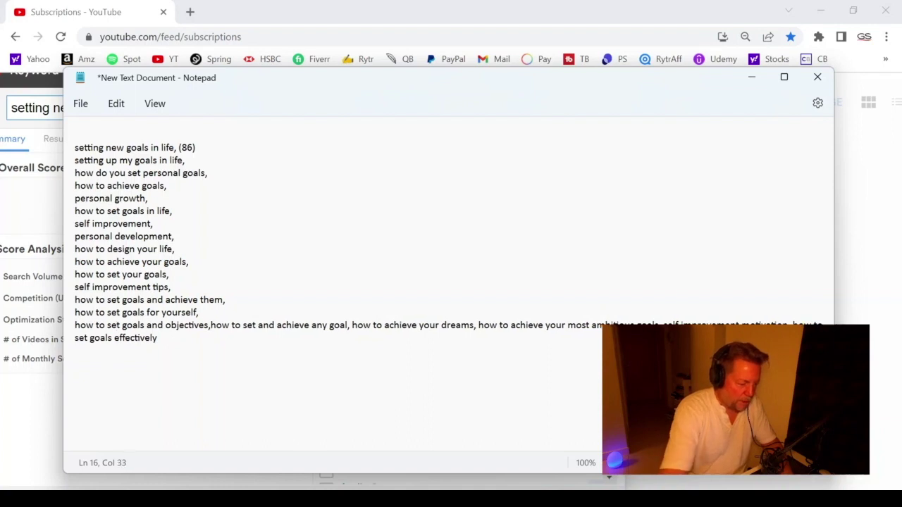
{"action": "key", "text": "Return"}
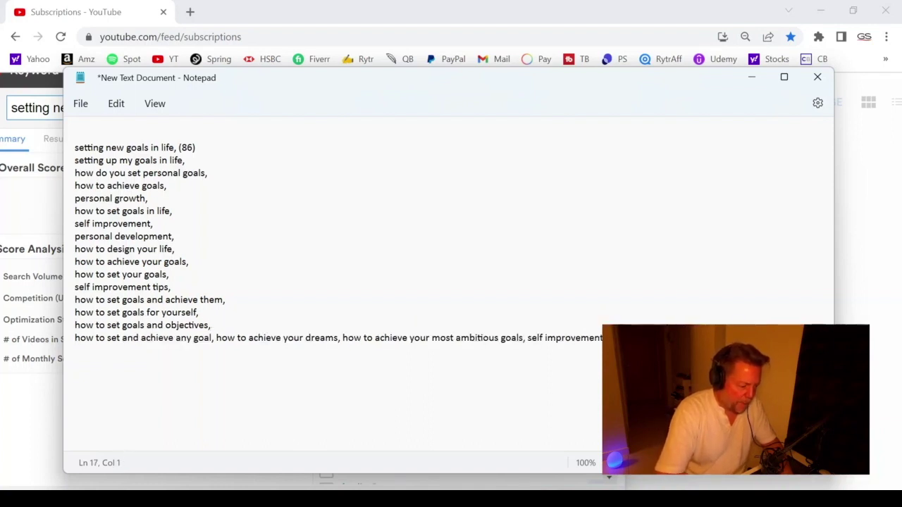
Put the tag "how to set and achieve any goal," on its own line, removing the space before the next tag.
{"action": "key", "text": "Right"}
{"action": "key", "text": "Right"}
{"action": "key", "text": "Right"}
{"action": "key", "text": "Right"}
{"action": "key", "text": "Right"}
{"action": "key", "text": "Right"}
{"action": "key", "text": "Right"}
{"action": "key", "text": "Right"}
{"action": "key", "text": "Right"}
{"action": "key", "text": "Right"}
{"action": "key", "text": "Right"}
{"action": "key", "text": "Right"}
{"action": "key", "text": "Right"}
{"action": "key", "text": "Right"}
{"action": "key", "text": "Right"}
{"action": "key", "text": "Right"}
{"action": "key", "text": "Right"}
{"action": "key", "text": "Right"}
{"action": "key", "text": "Delete"}
{"action": "key", "text": "Return"}
Put the tag "how to achieve your dreams," on its own line, removing the space before the next tag.
{"action": "key", "text": "Right"}
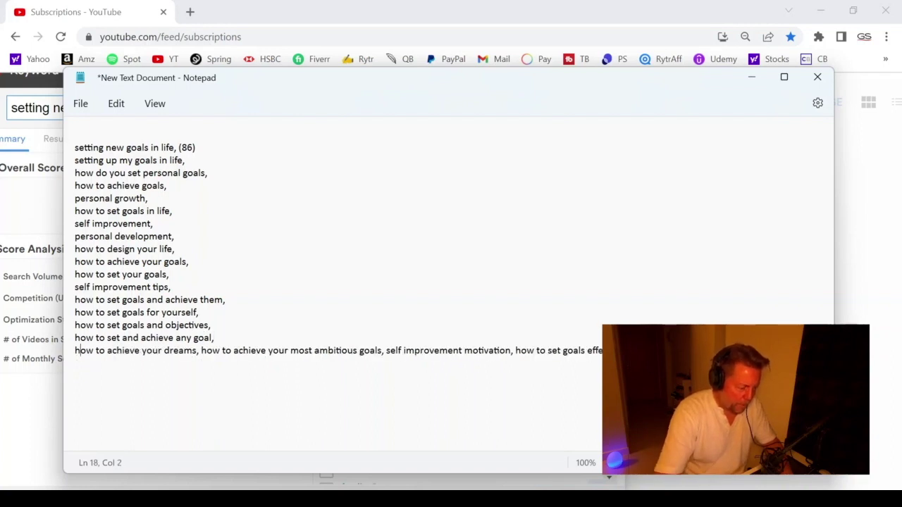
{"action": "key", "text": "Right"}
{"action": "key", "text": "Right"}
{"action": "key", "text": "Right"}
{"action": "key", "text": "Right"}
{"action": "key", "text": "Right"}
{"action": "key", "text": "Right"}
{"action": "key", "text": "Right"}
{"action": "key", "text": "Right"}
{"action": "key", "text": "Right"}
{"action": "key", "text": "Right"}
{"action": "key", "text": "Right"}
{"action": "key", "text": "Right"}
{"action": "key", "text": "Right"}
{"action": "key", "text": "Right"}
{"action": "key", "text": "Right"}
{"action": "key", "text": "Right"}
{"action": "key", "text": "Right"}
{"action": "key", "text": "Right"}
{"action": "key", "text": "Right"}
{"action": "key", "text": "Right"}
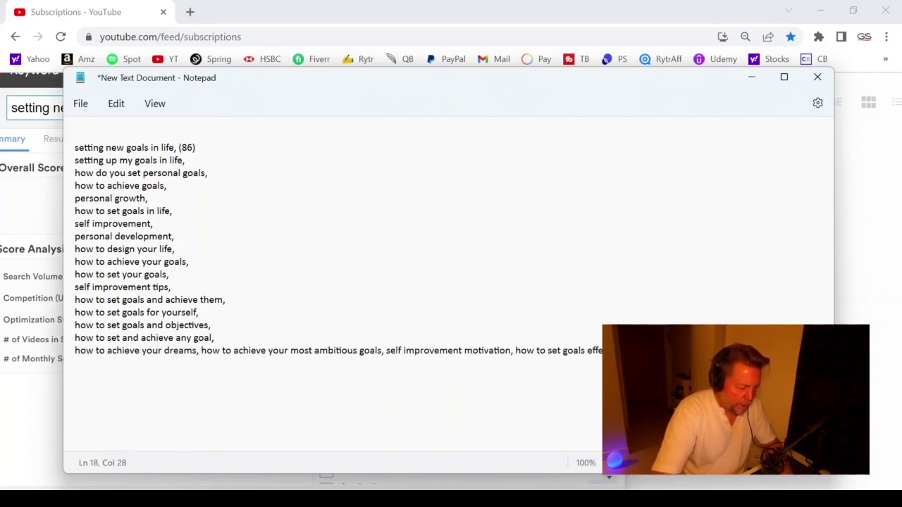
{"action": "key", "text": "Delete"}
{"action": "key", "text": "Return"}
Put the tag "how to achieve your most ambitious goals," on its own line, with no leading space or blank line before the next tag.
{"action": "key", "text": "Right"}
{"action": "key", "text": "Right"}
{"action": "key", "text": "Right"}
{"action": "key", "text": "Right"}
{"action": "key", "text": "Right"}
{"action": "key", "text": "Right"}
{"action": "key", "text": "Right"}
{"action": "key", "text": "Right"}
{"action": "key", "text": "Right"}
{"action": "key", "text": "Right"}
{"action": "key", "text": "Right"}
{"action": "key", "text": "Right"}
{"action": "key", "text": "Right"}
{"action": "key", "text": "Right"}
{"action": "key", "text": "Right"}
{"action": "key", "text": "Right"}
{"action": "key", "text": "Right"}
{"action": "key", "text": "Right"}
{"action": "key", "text": "Right"}
{"action": "key", "text": "Right"}
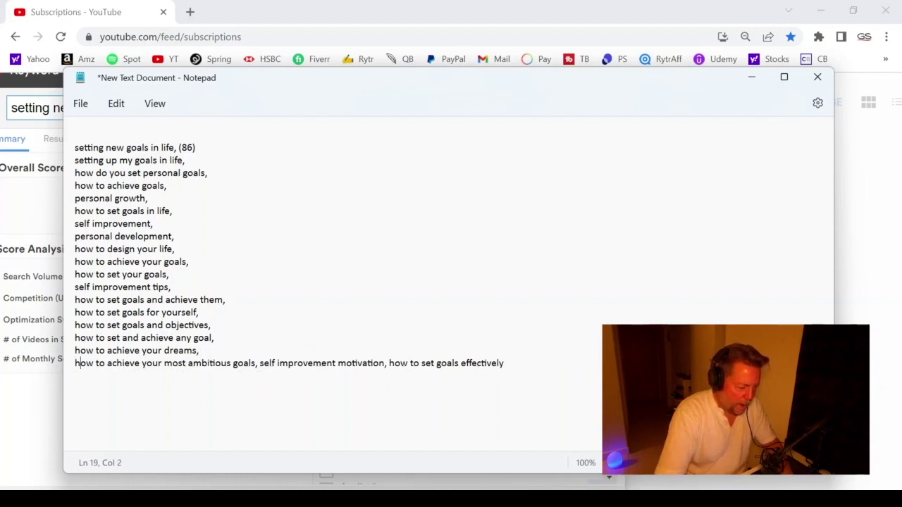
{"action": "key", "text": "Right"}
{"action": "key", "text": "Right"}
{"action": "key", "text": "Delete"}
{"action": "key", "text": "Return"}
{"action": "key", "text": "Return"}
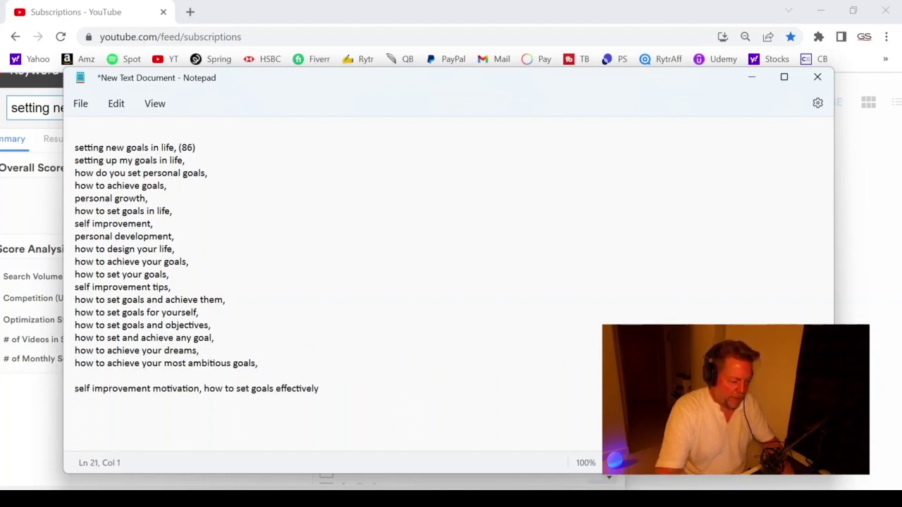
{"action": "key", "text": "BackSpace"}
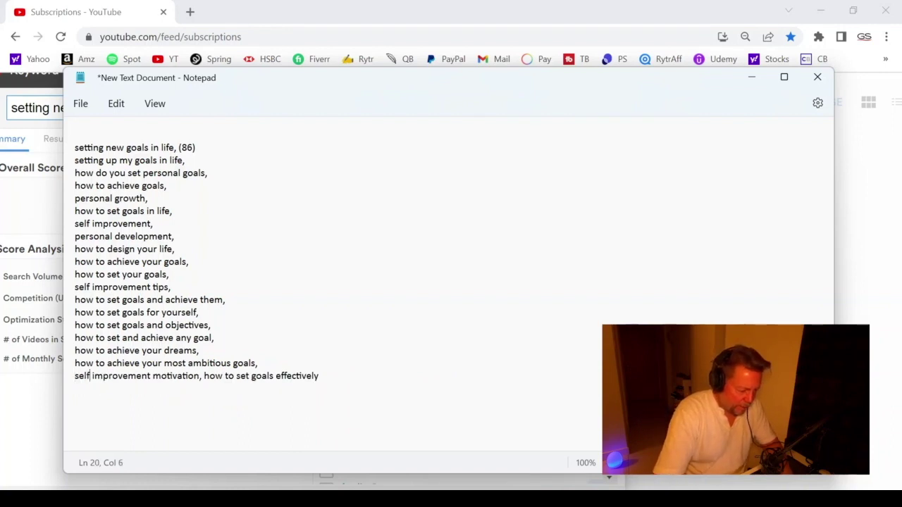
Put the tag "self improvement motivation," on its own line, removing the space before the next tag.
{"action": "key", "text": "Right"}
{"action": "key", "text": "Right"}
{"action": "key", "text": "Right"}
{"action": "key", "text": "Right"}
{"action": "key", "text": "Right"}
{"action": "key", "text": "Right"}
{"action": "key", "text": "Right"}
{"action": "key", "text": "Right"}
{"action": "key", "text": "Right"}
{"action": "key", "text": "Right"}
{"action": "key", "text": "Right"}
{"action": "key", "text": "Right"}
{"action": "key", "text": "Right"}
{"action": "key", "text": "Right"}
{"action": "key", "text": "Right"}
{"action": "key", "text": "Right"}
{"action": "key", "text": "Right"}
{"action": "key", "text": "Right"}
{"action": "key", "text": "Right"}
{"action": "key", "text": "Right"}
{"action": "key", "text": "Delete"}
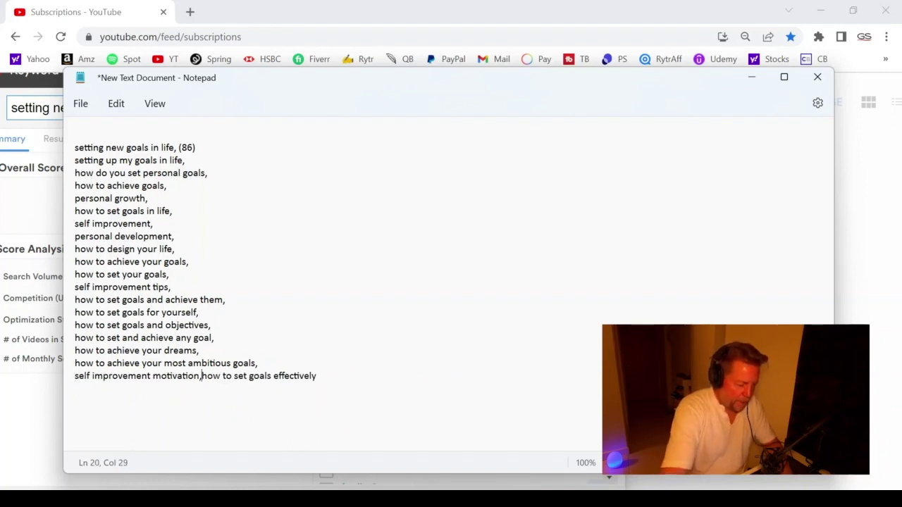
{"action": "key", "text": "Return"}
Add a comma after the last tag, "how to set goals effectively".
{"action": "key", "text": "Right"}
{"action": "key", "text": "Right"}
{"action": "key", "text": "Right"}
{"action": "key", "text": "Right"}
{"action": "key", "text": "Right"}
{"action": "key", "text": "Right"}
{"action": "key", "text": "Right"}
{"action": "key", "text": "Right"}
{"action": "key", "text": "Right"}
{"action": "key", "text": "Right"}
{"action": "key", "text": "Right"}
{"action": "key", "text": "Right"}
{"action": "key", "text": "Right"}
{"action": "key", "text": "Right"}
{"action": "key", "text": "Right"}
{"action": "key", "text": "Right"}
{"action": "key", "text": "Right"}
{"action": "key", "text": "Right"}
{"action": "key", "text": "Right"}
{"action": "key", "text": "Right"}
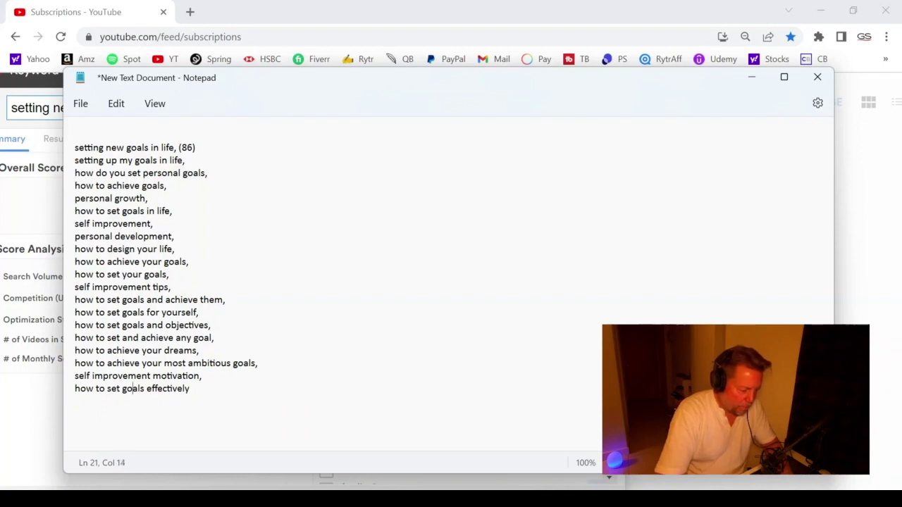
{"action": "key", "text": "Right"}
{"action": "key", "text": "Right"}
{"action": "key", "text": "Right"}
{"action": "key", "text": "Right"}
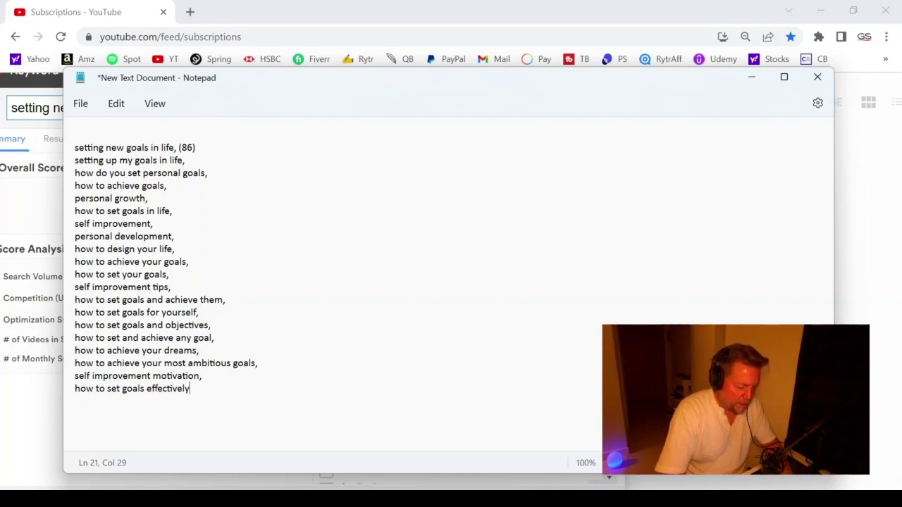
{"action": "type", "text": ","}
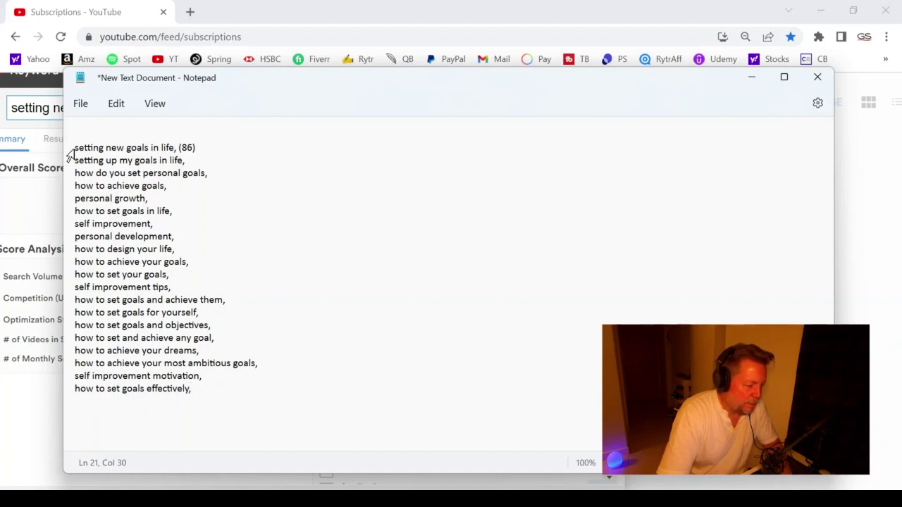
Copy the whole tag list from Notepad and paste it into the WordCounter Alphabetize Tool's input list.
{"action": "left_click_drag", "start_coordinate": [73, 148], "coordinate": [192, 389]}
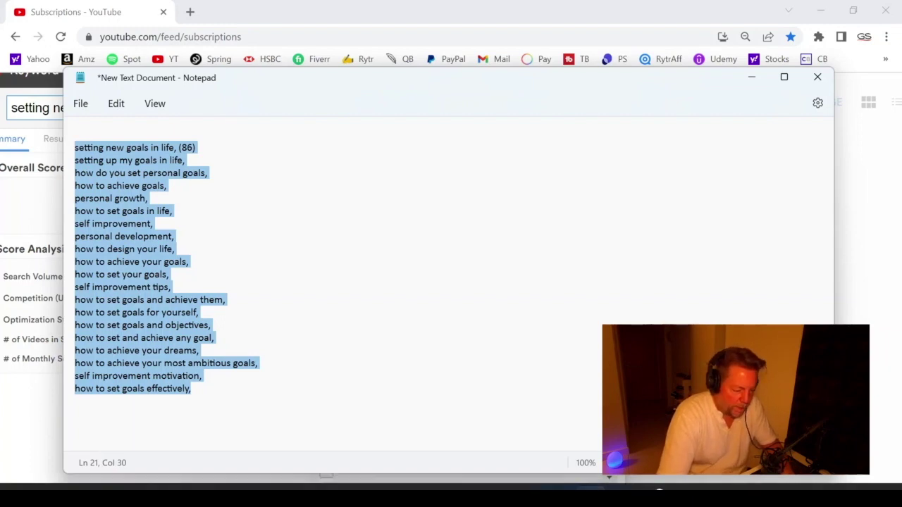
{"action": "key", "text": "alt+Tab"}
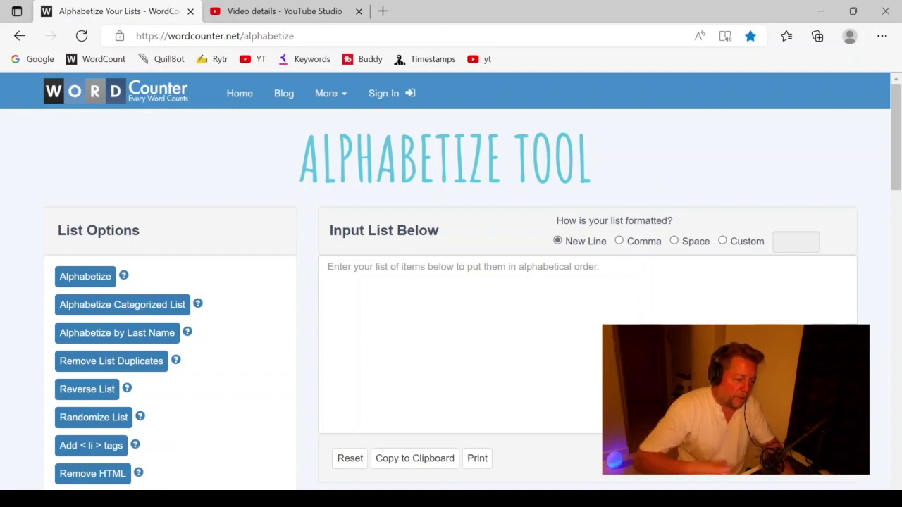
{"action": "left_click", "coordinate": [328, 266]}
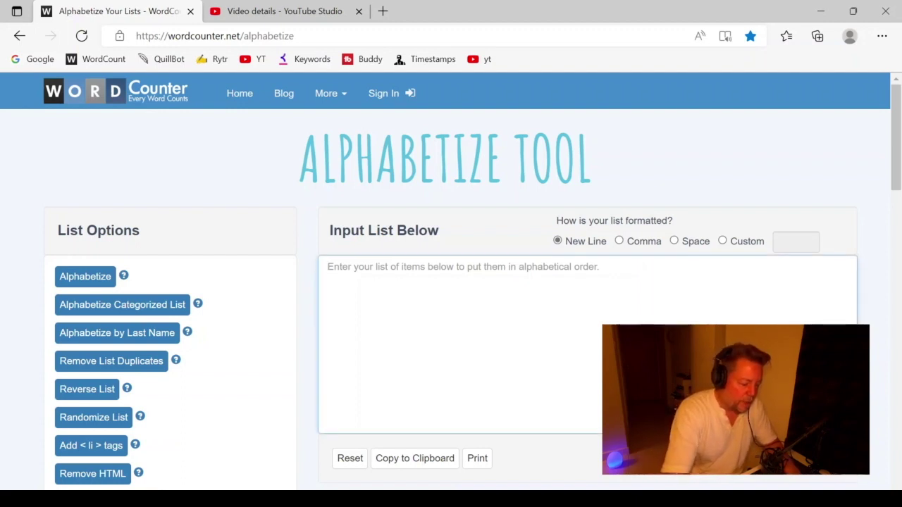
{"action": "key", "text": "ctrl+v"}
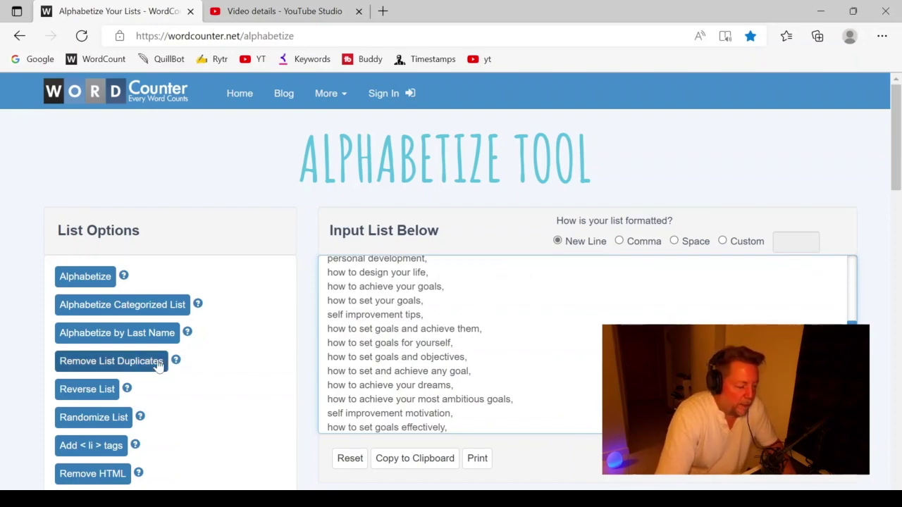
Remove the duplicates from the pasted tag list and alphabetize it.
{"action": "scroll", "coordinate": [131, 361], "scroll_direction": "up", "scroll_amount": 5}
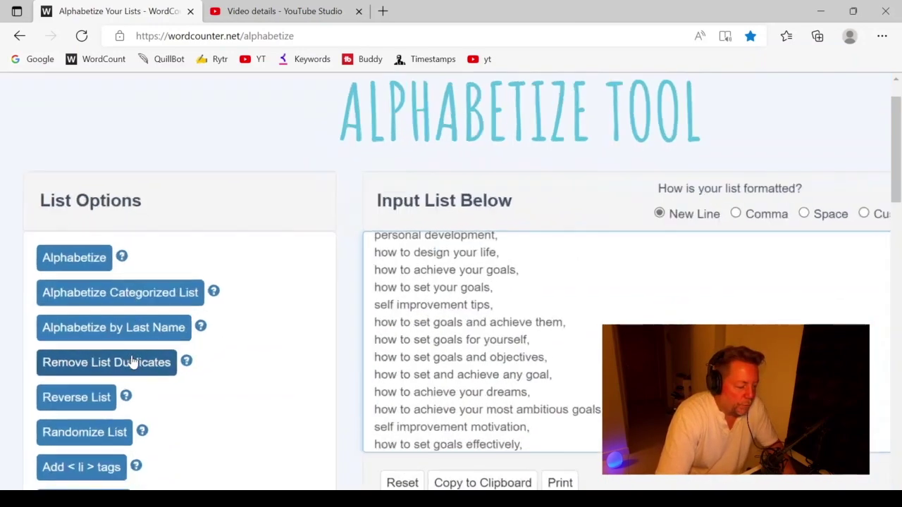
{"action": "scroll", "coordinate": [131, 361], "scroll_direction": "down", "scroll_amount": 3}
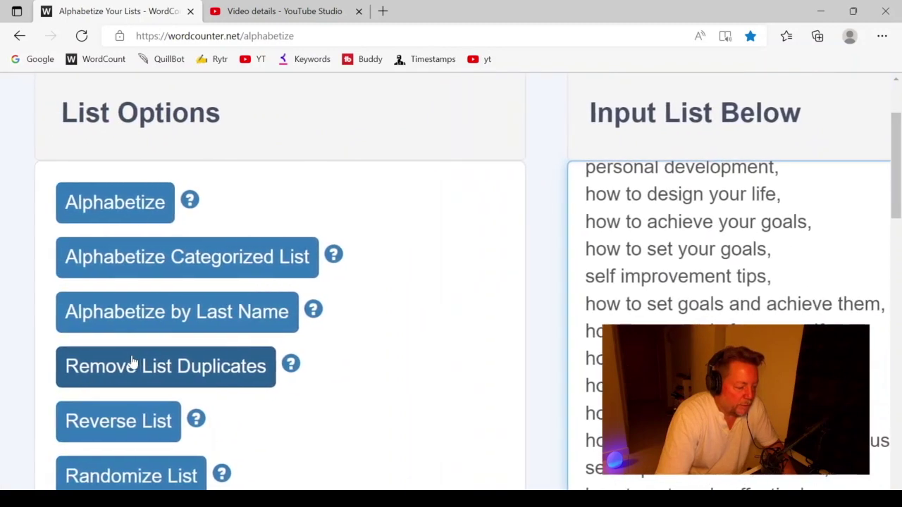
{"action": "scroll", "coordinate": [131, 361], "scroll_direction": "down", "scroll_amount": 3}
{"action": "left_click", "coordinate": [132, 361]}
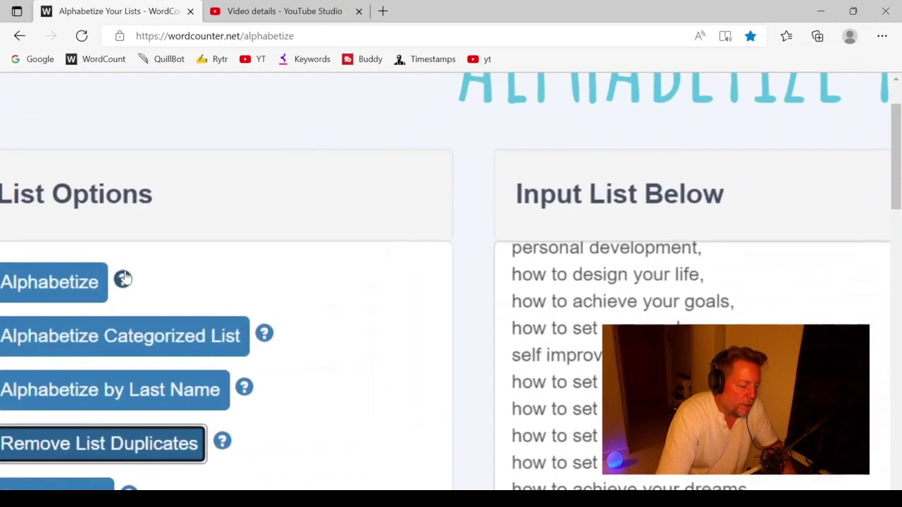
{"action": "scroll", "coordinate": [127, 277], "scroll_direction": "up", "scroll_amount": 5}
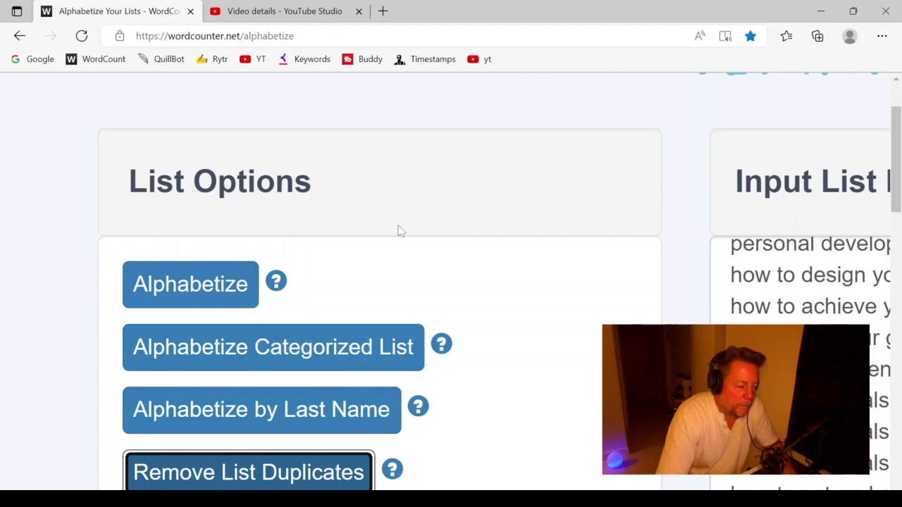
{"action": "scroll", "coordinate": [398, 231], "scroll_direction": "down", "scroll_amount": 5}
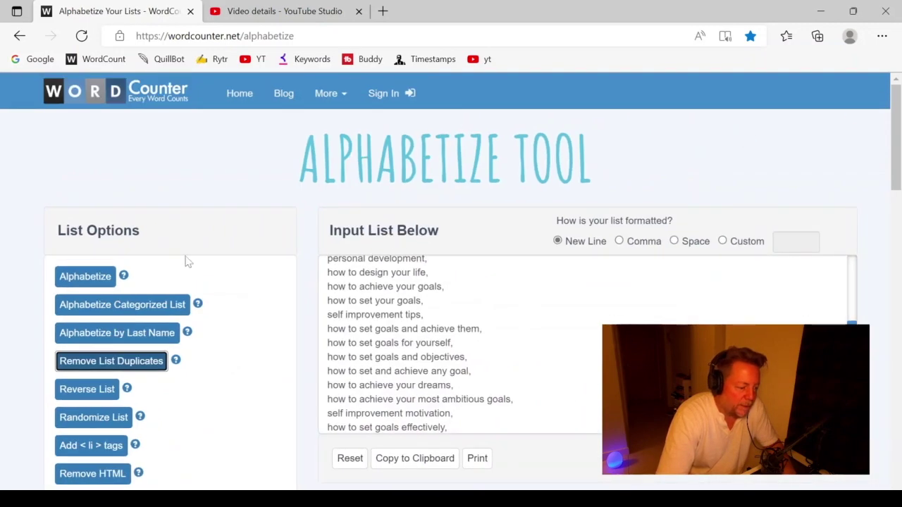
{"action": "left_click", "coordinate": [86, 279]}
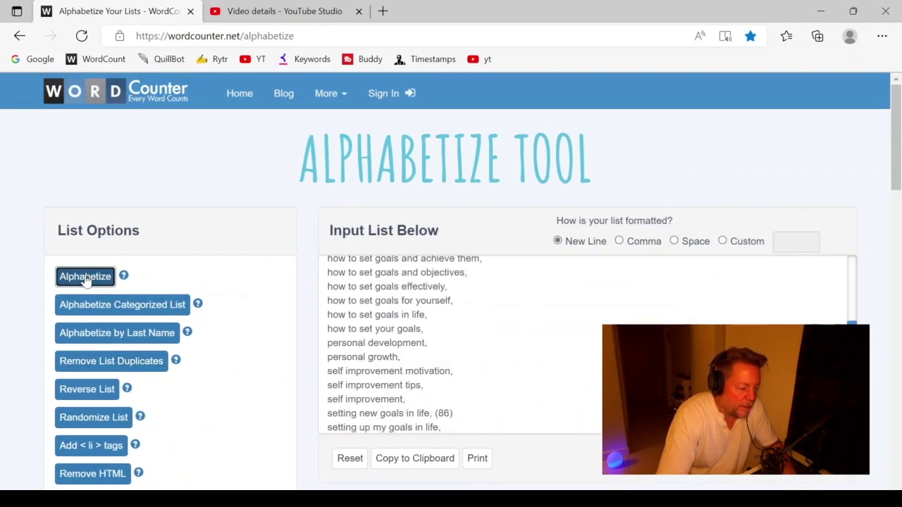
Copy the full alphabetized list and paste it over the selected tags in Notepad.
{"action": "left_click", "coordinate": [705, 381]}
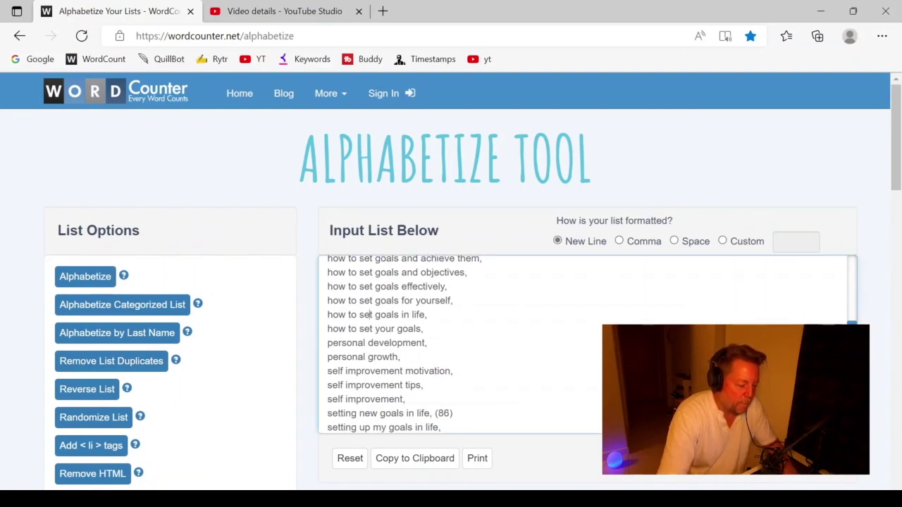
{"action": "key", "text": "ctrl+a"}
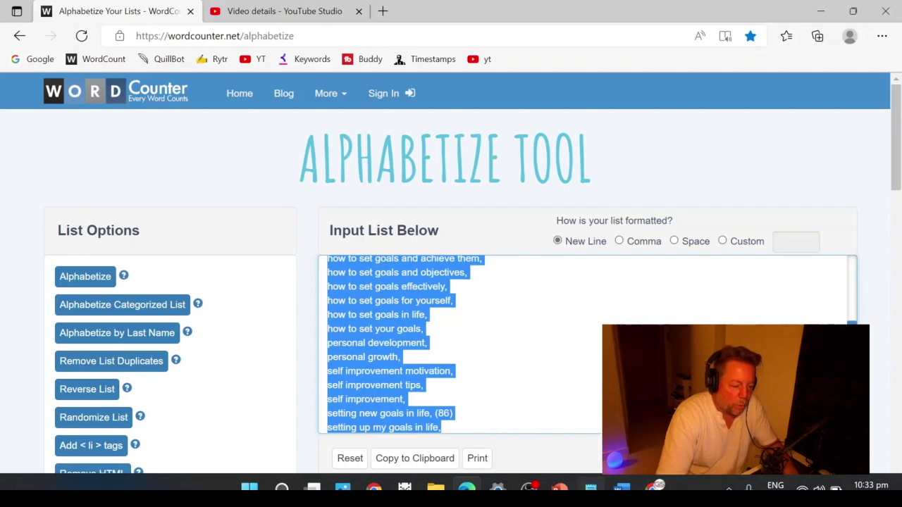
{"action": "left_click", "coordinate": [591, 486]}
{"action": "type", "text": "how do you set personal goals, how to achieve goals, how to achieve your dreams, how to achieve your goals, how to achieve your most ambitious goals, how to design your life, how to set and achieve any goal, how to set goals and achieve them, how to set goals and objectives, how to set goals effectively, how to set goals for yourself, how to set goals in life, how to set your goals, personal development, personal growth, self improvement motivation, self improvement tips, self improvement, setting new goals in life, (86) setting up my goals in life,"}
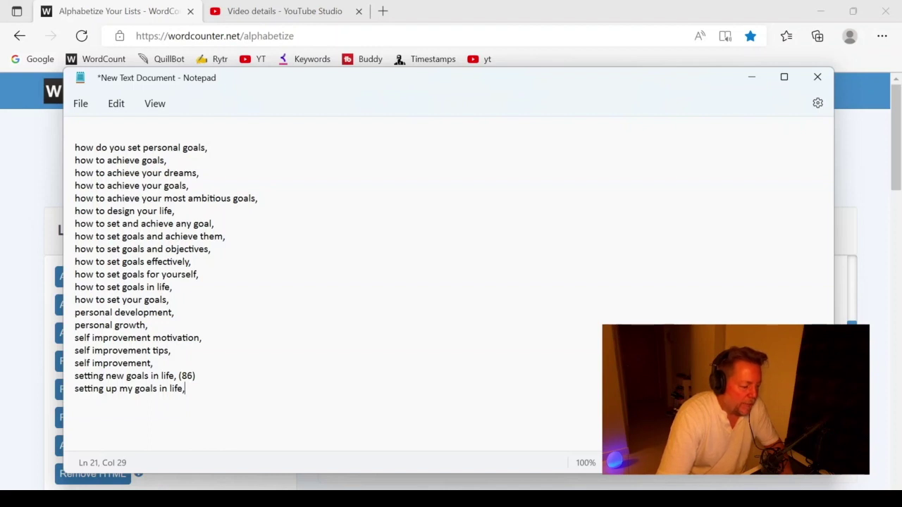
Move the line "setting new goals in life, (86)" to the head of the list, leaving blank lines above it.
{"action": "left_click_drag", "start_coordinate": [196, 376], "coordinate": [65, 384]}
{"action": "key", "text": "ctrl+c"}
{"action": "key", "text": "Delete"}
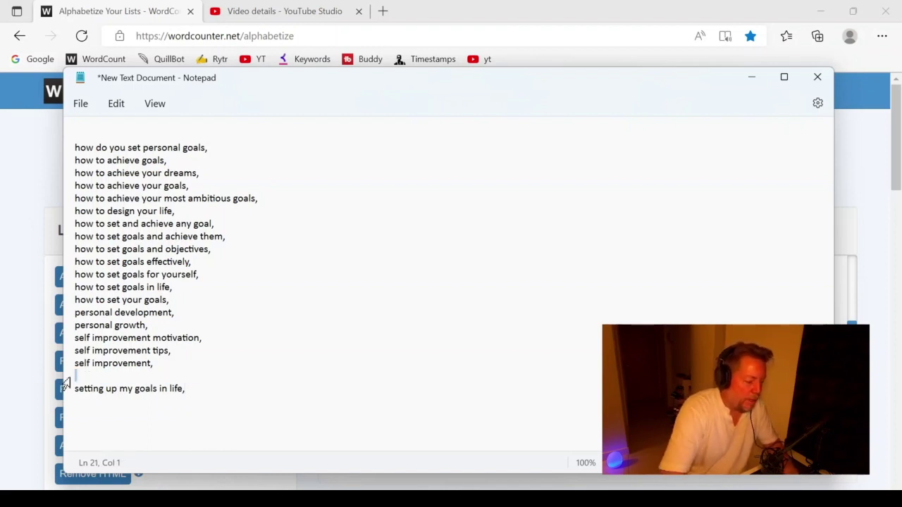
{"action": "key", "text": "Delete"}
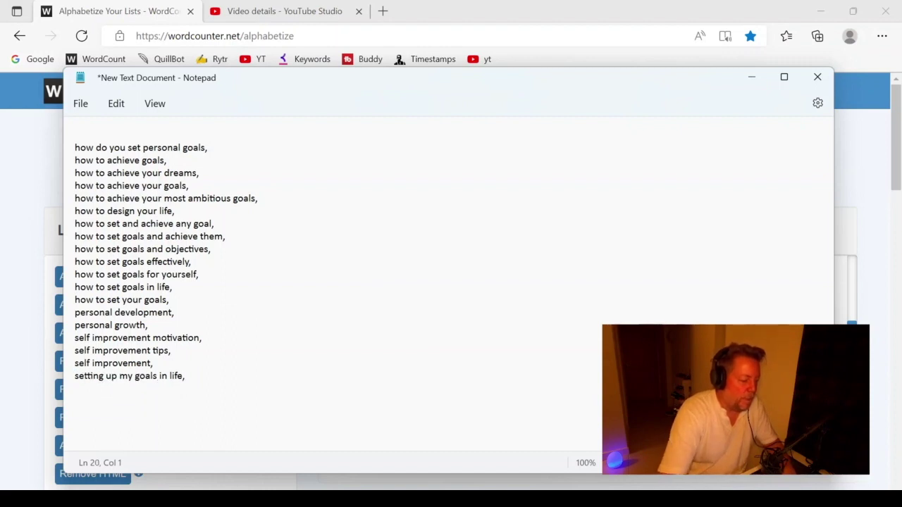
{"action": "key", "text": "ctrl+Home"}
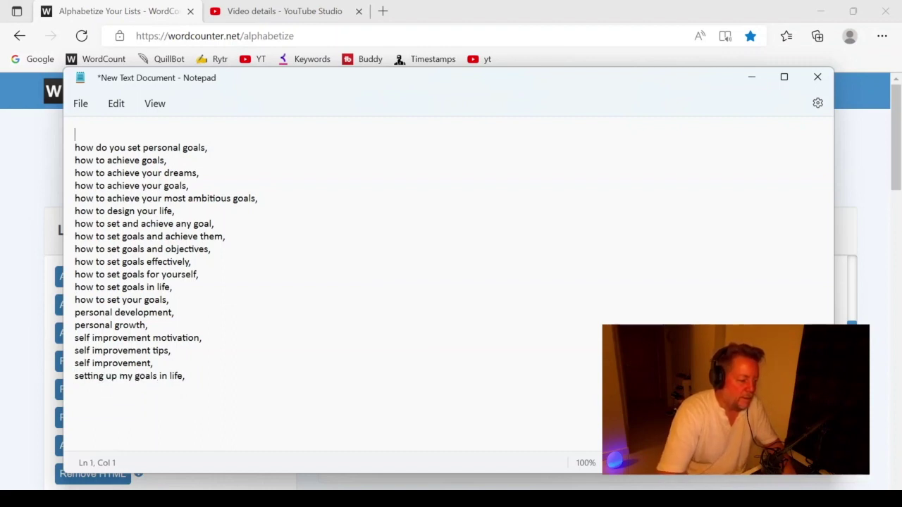
{"action": "key", "text": "Return"}
{"action": "key", "text": "Return"}
{"action": "key", "text": "Return"}
{"action": "key", "text": "ctrl+v"}
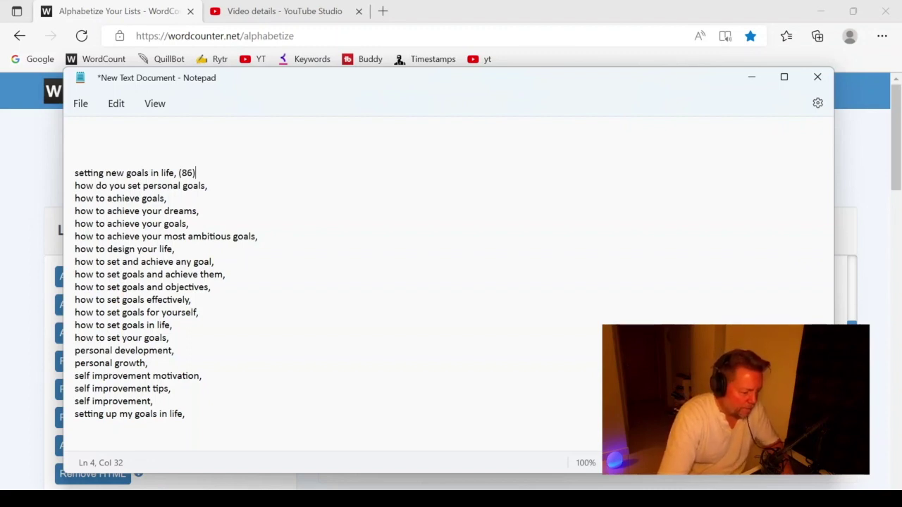
Copy the tag line "how to achieve your most ambitious goals," from the list.
{"action": "key", "text": "Down"}
{"action": "key", "text": "Down"}
{"action": "key", "text": "Down"}
{"action": "key", "text": "Down"}
{"action": "key", "text": "Down"}
{"action": "key", "text": "End"}
{"action": "key", "text": "shift+Home"}
{"action": "key", "text": "ctrl+c"}
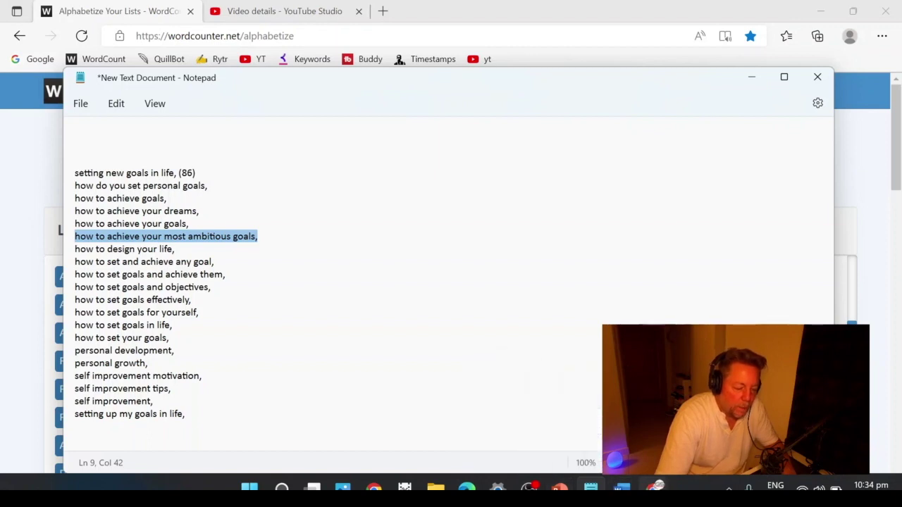
Switch to Keyword Explorer in Chrome and explore the keyword "how to achieve your most ambitious goals".
{"action": "left_click", "coordinate": [620, 486]}
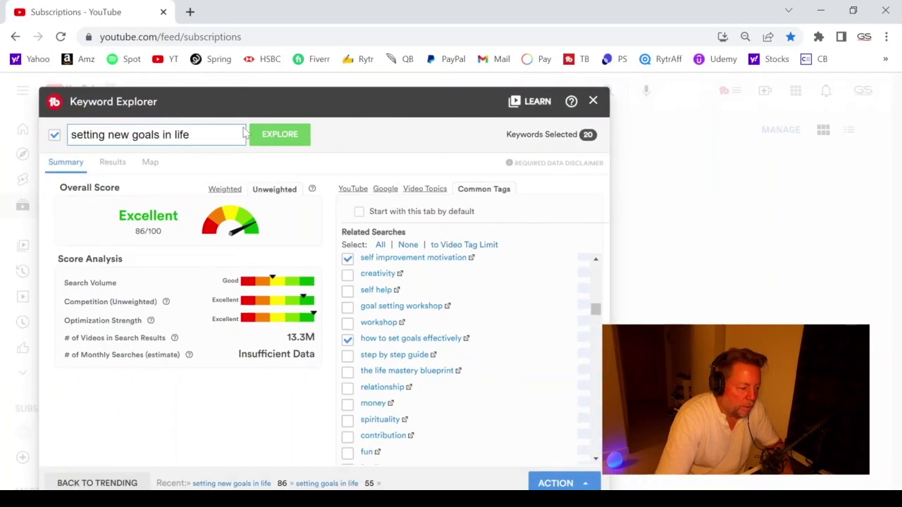
{"action": "key", "text": "ctrl+a"}
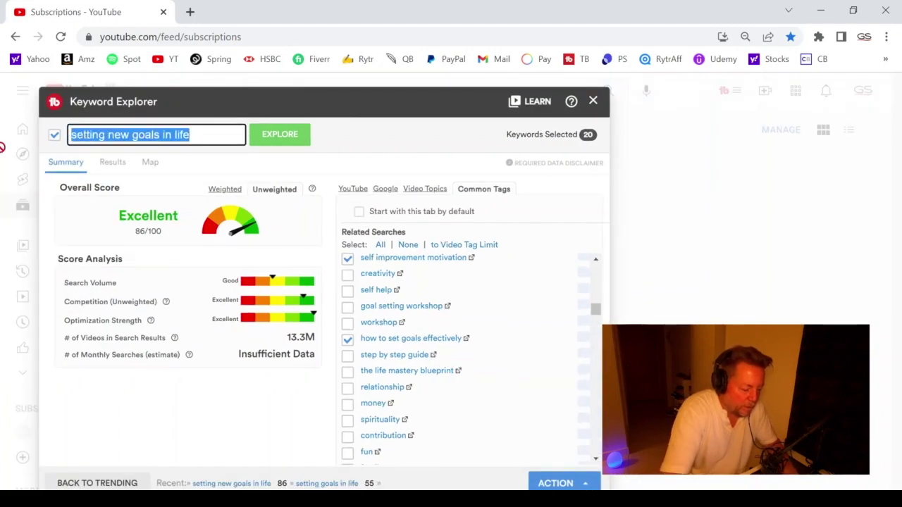
{"action": "key", "text": "ctrl+v"}
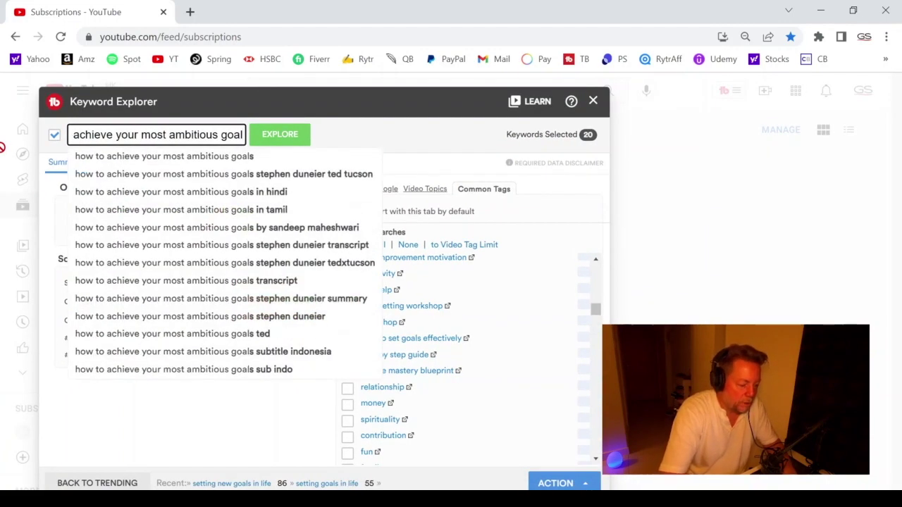
{"action": "type", "text": "s"}
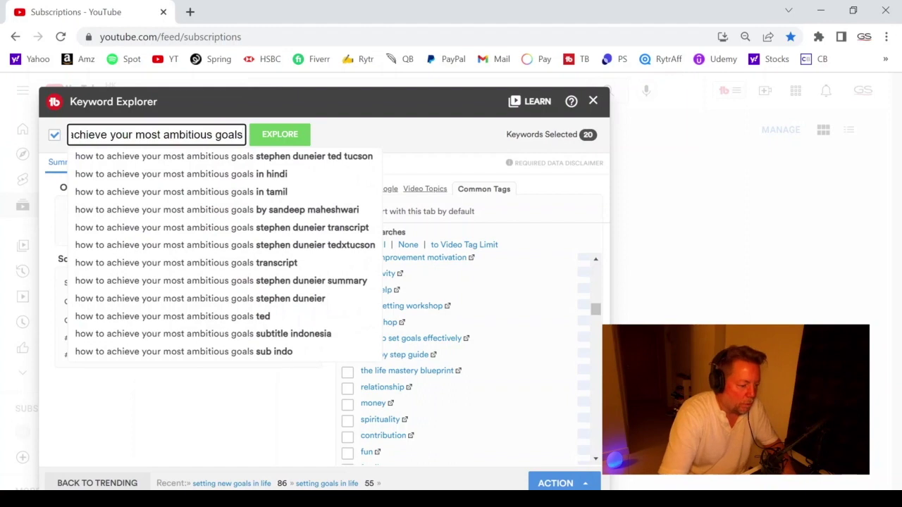
{"action": "left_click", "coordinate": [298, 134]}
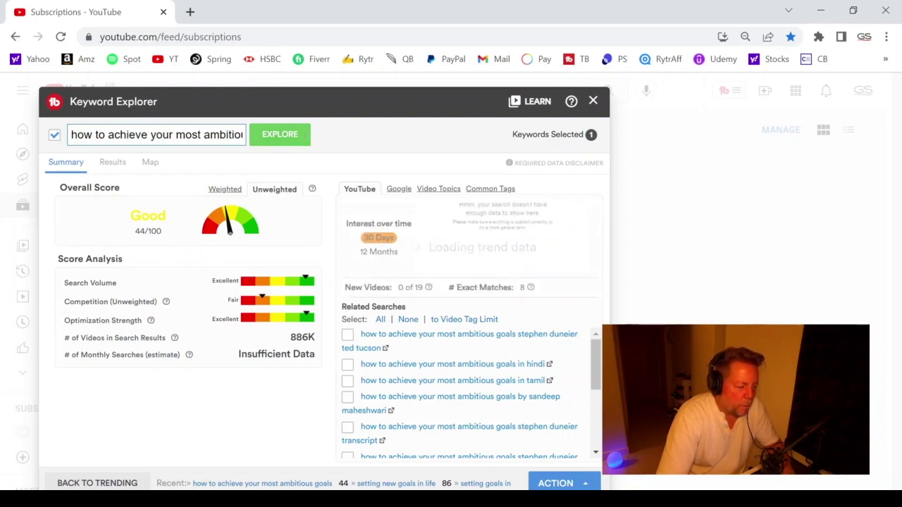
Clear the keyword in Keyword Explorer, then copy the line "how to set goals and achieve them," from the list in Notepad.
{"action": "triple_click", "coordinate": [223, 135]}
{"action": "key", "text": "BackSpace"}
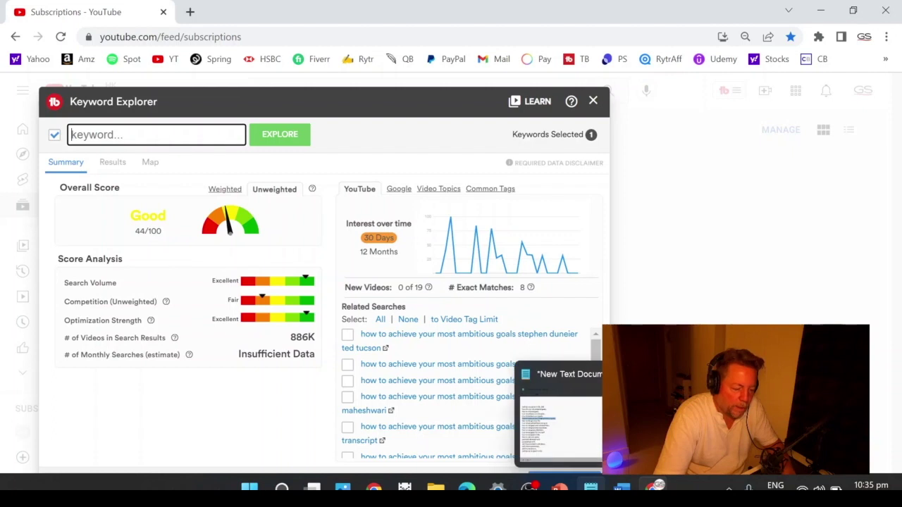
{"action": "left_click", "coordinate": [590, 486]}
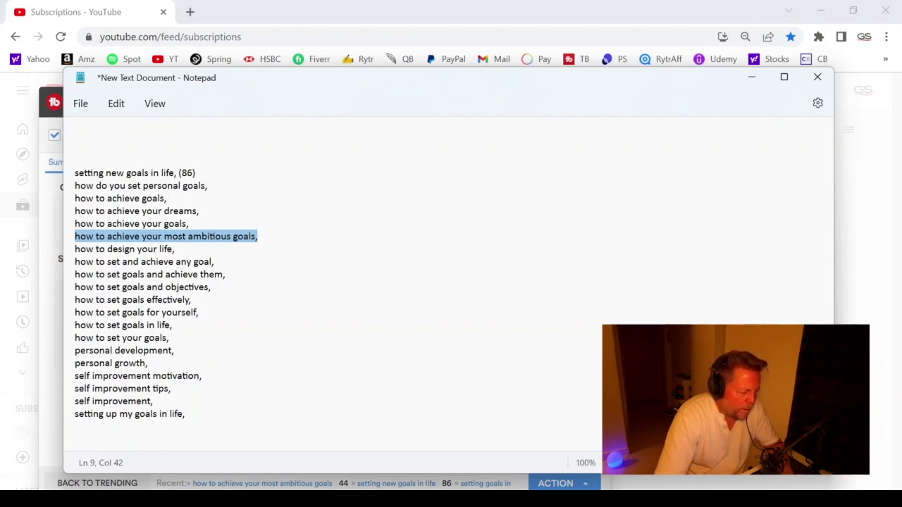
{"action": "left_click", "coordinate": [225, 274]}
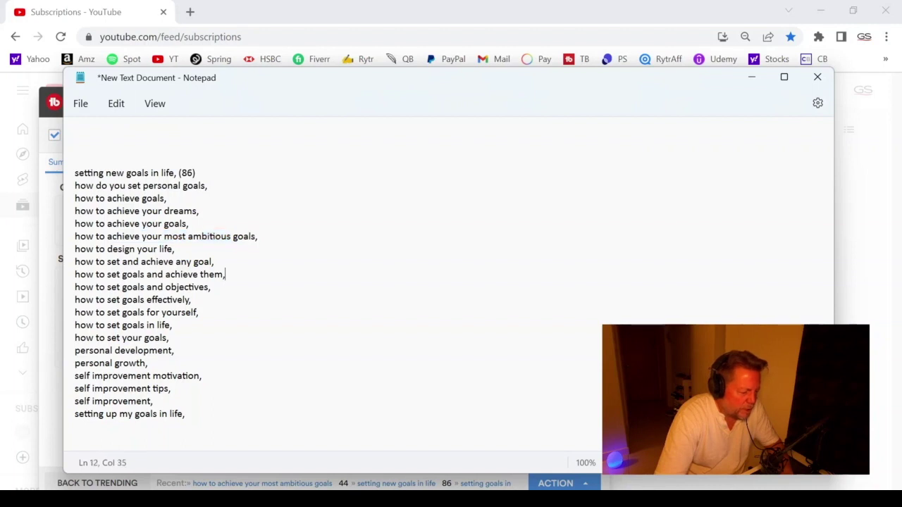
{"action": "left_click_drag", "start_coordinate": [225, 274], "coordinate": [75, 274]}
{"action": "key", "text": "ctrl+c"}
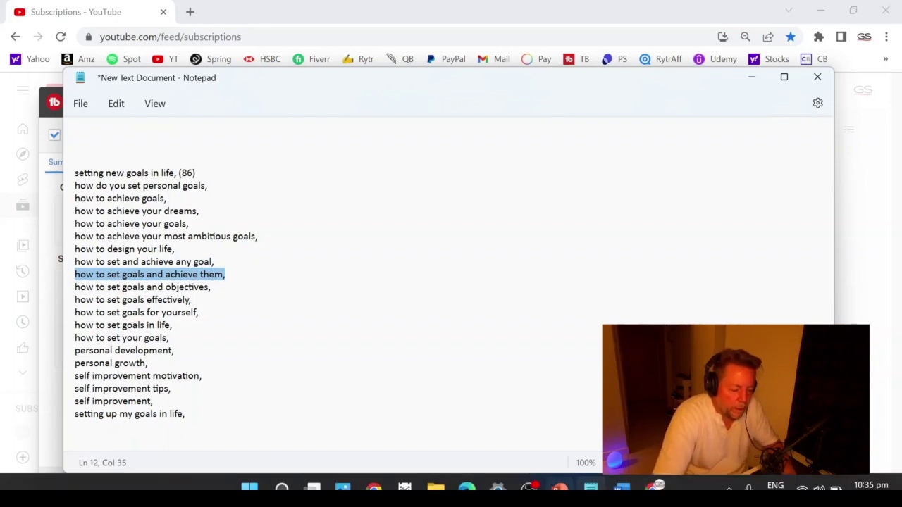
Switch back to Chrome and explore the keyword "how to set goals and achieve them" without the trailing comma in Keyword Explorer.
{"action": "left_click", "coordinate": [620, 486]}
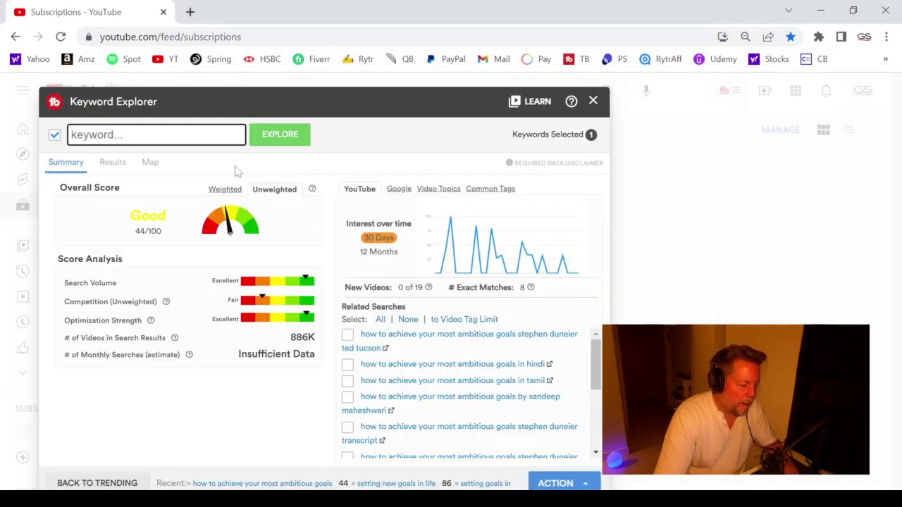
{"action": "key", "text": "ctrl+v"}
{"action": "key", "text": "BackSpace"}
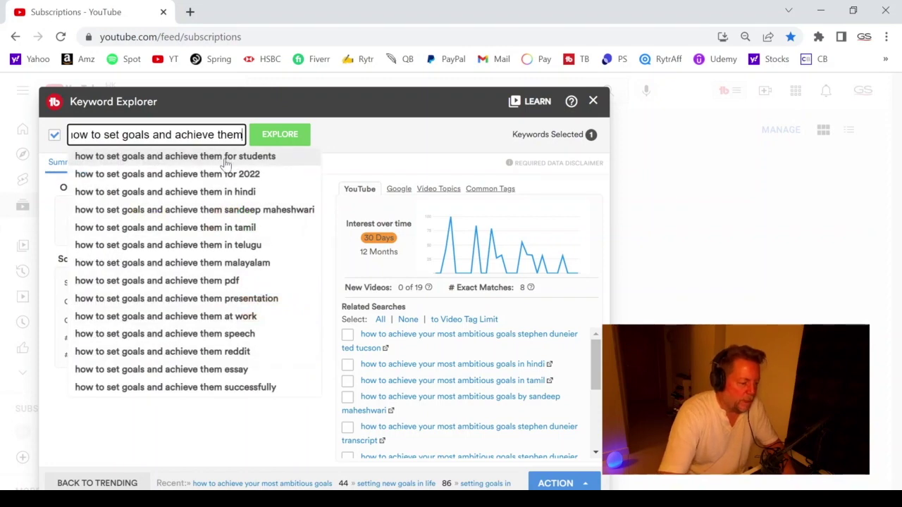
{"action": "left_click", "coordinate": [276, 144]}
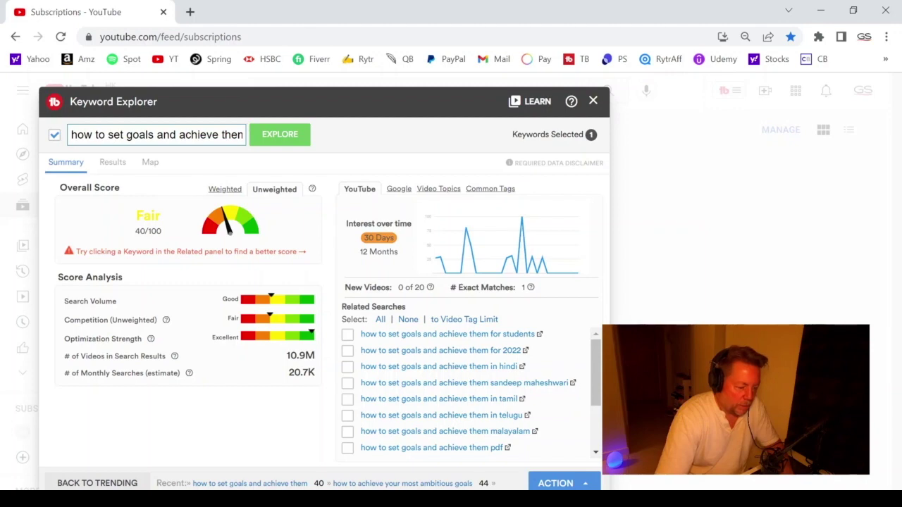
Switch to Notepad and select the tag line "how to set and achieve any goal," in the list.
{"action": "mouse_move", "coordinate": [559, 488]}
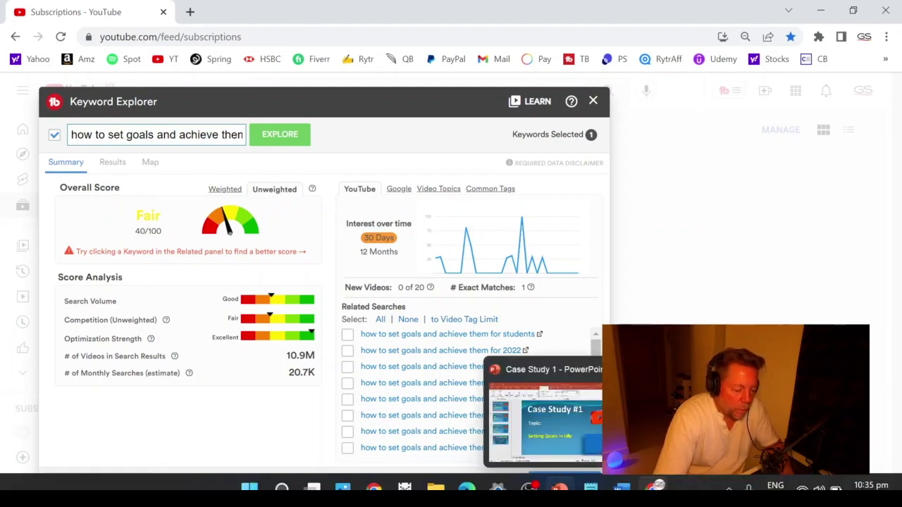
{"action": "left_click", "coordinate": [590, 488]}
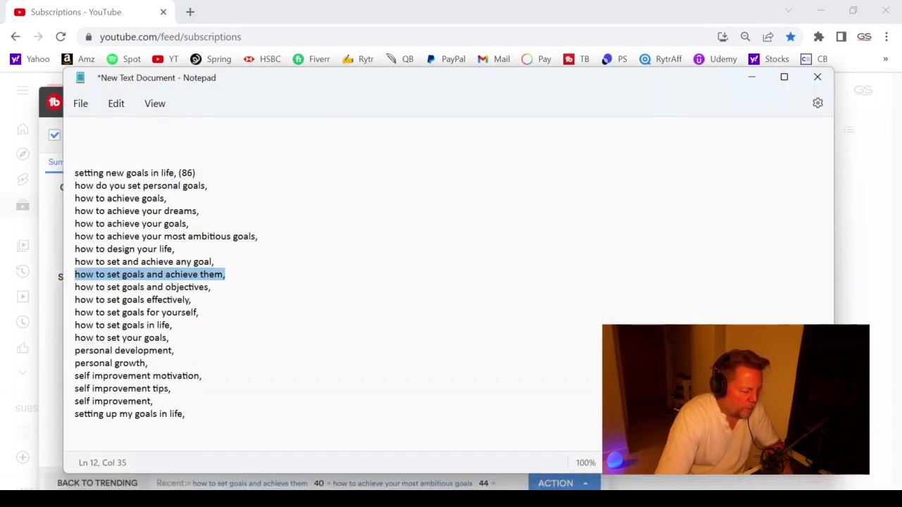
{"action": "left_click", "coordinate": [170, 338]}
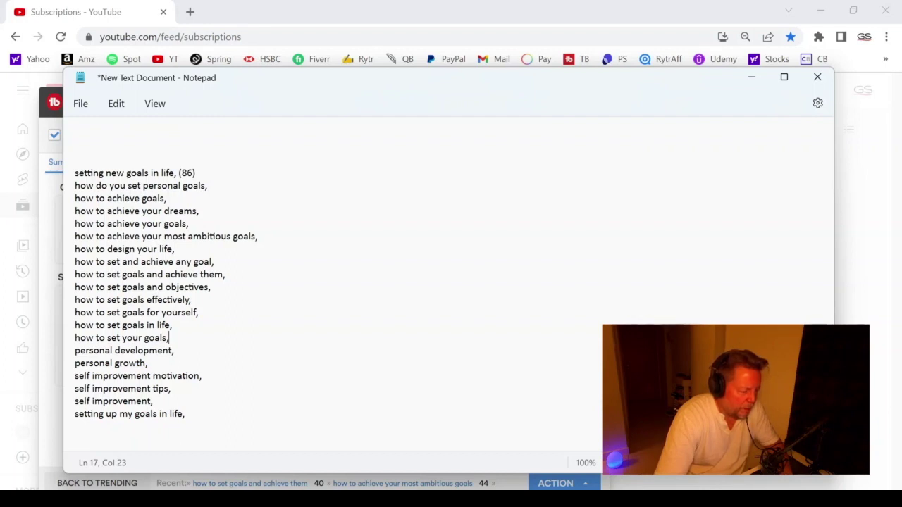
{"action": "left_click_drag", "start_coordinate": [214, 261], "coordinate": [74, 262]}
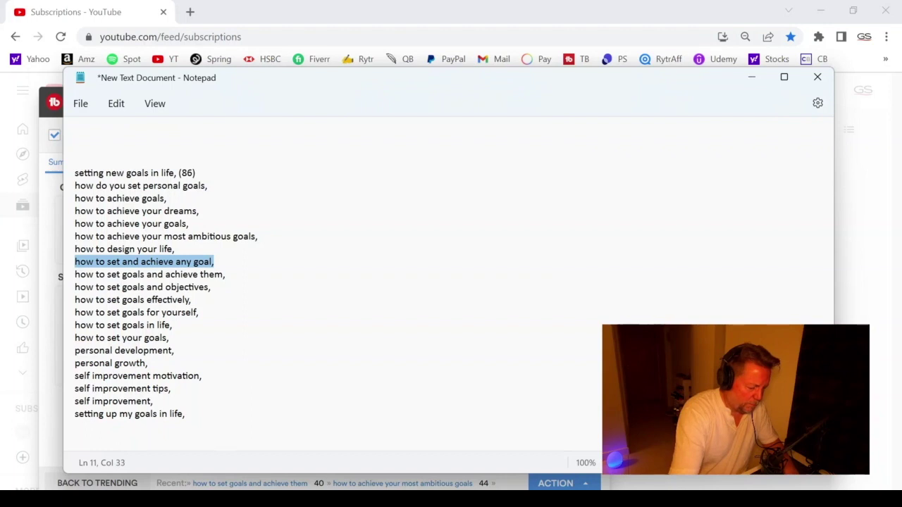
Return to Keyword Explorer in Chrome and explore the keyword "how to set and achieve any goal".
{"action": "mouse_move", "coordinate": [527, 488]}
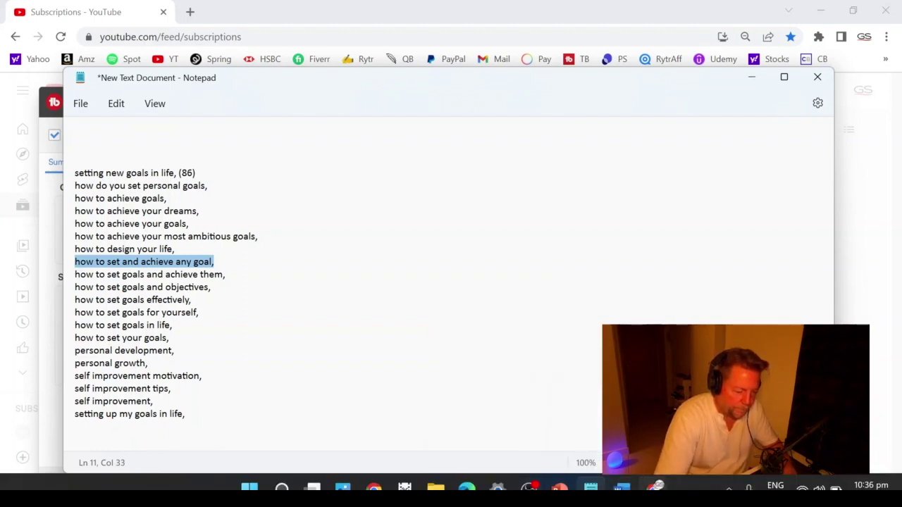
{"action": "left_click", "coordinate": [591, 488]}
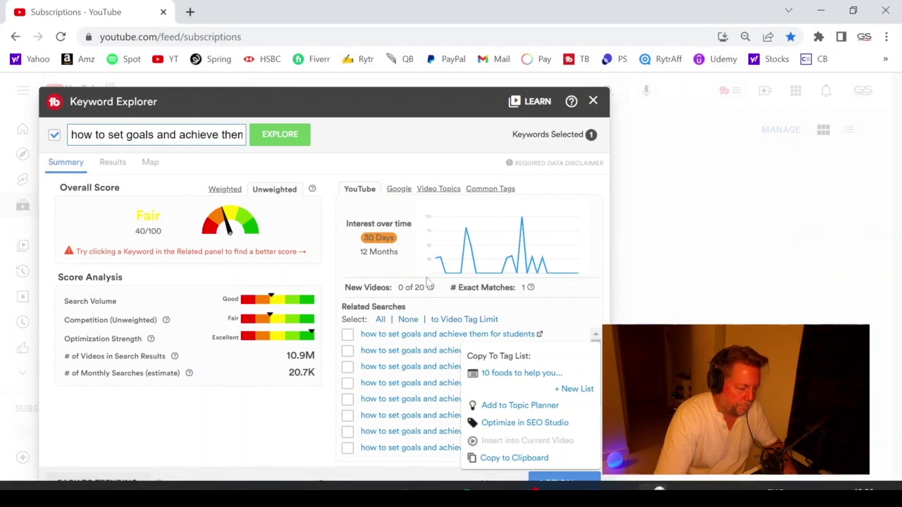
{"action": "triple_click", "coordinate": [190, 135]}
{"action": "type", "text": "how to set and achieve any goal"}
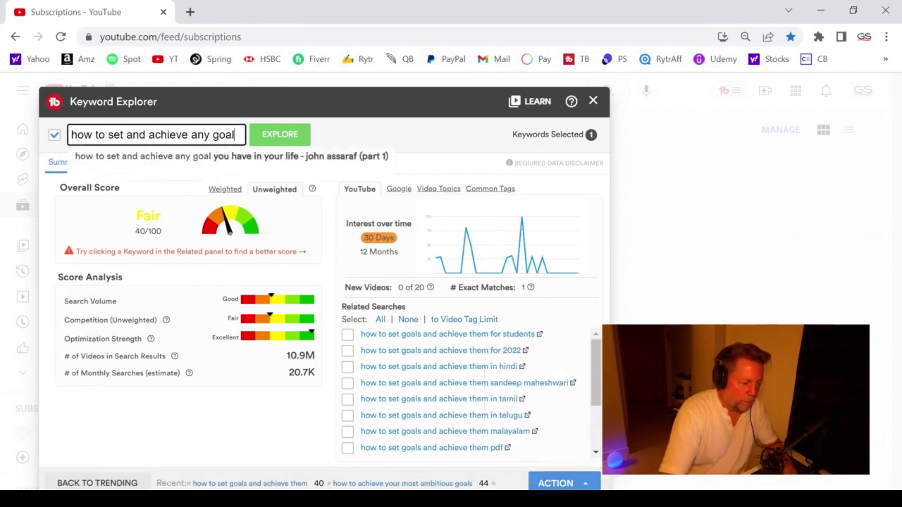
{"action": "key", "text": "Return"}
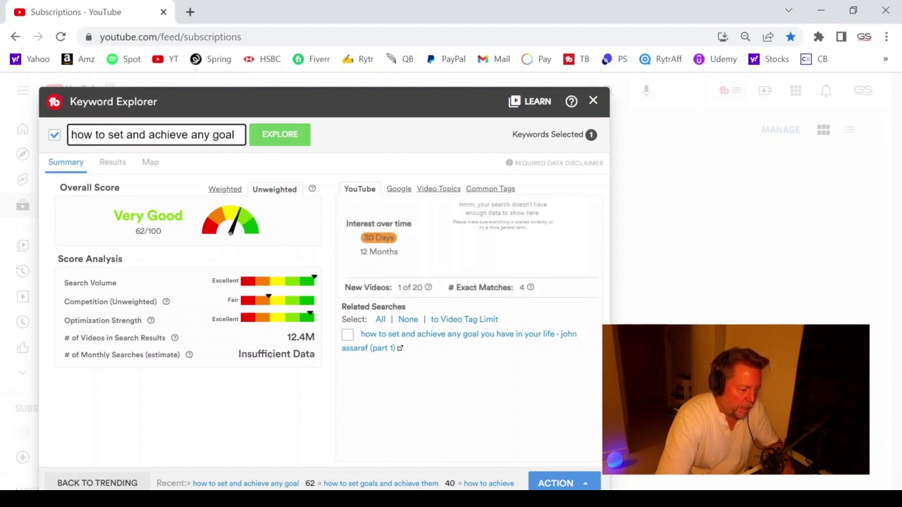
Copy the explored keyword and paste it in Notepad on a new line below "setting new goals in life, (86)".
{"action": "key", "text": "ctrl+a"}
{"action": "key", "text": "ctrl+c"}
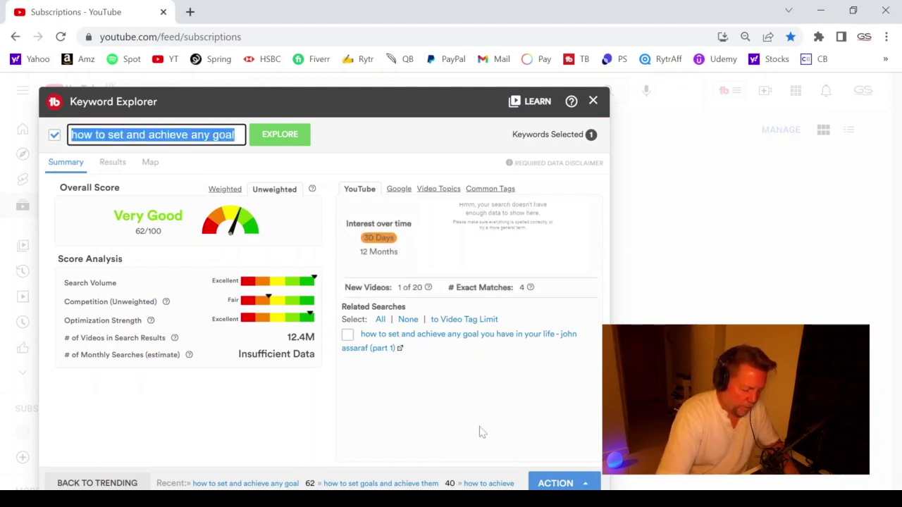
{"action": "mouse_move", "coordinate": [529, 488]}
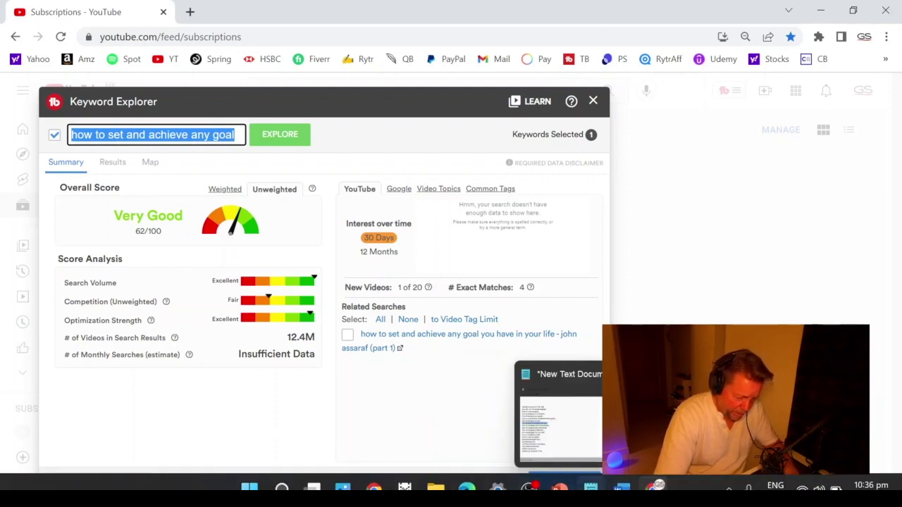
{"action": "left_click", "coordinate": [590, 488]}
{"action": "left_click", "coordinate": [196, 173]}
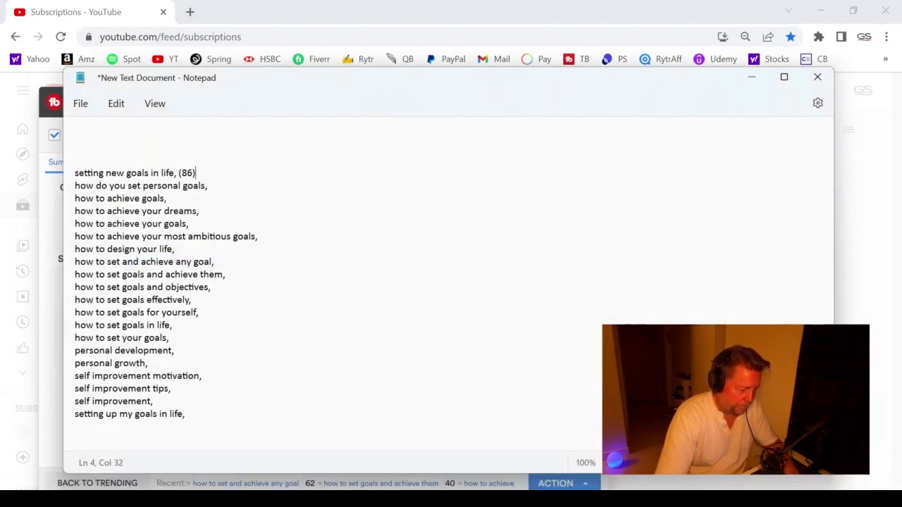
{"action": "key", "text": "Return"}
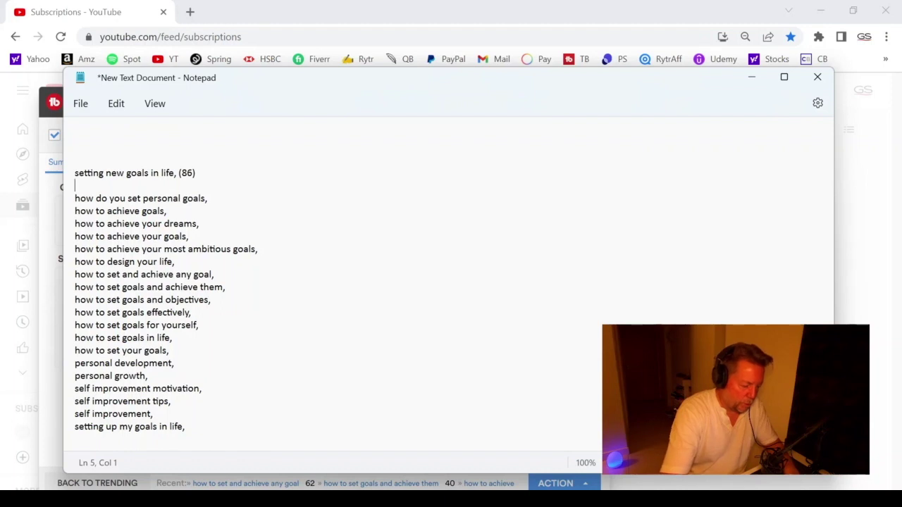
{"action": "key", "text": "ctrl+v"}
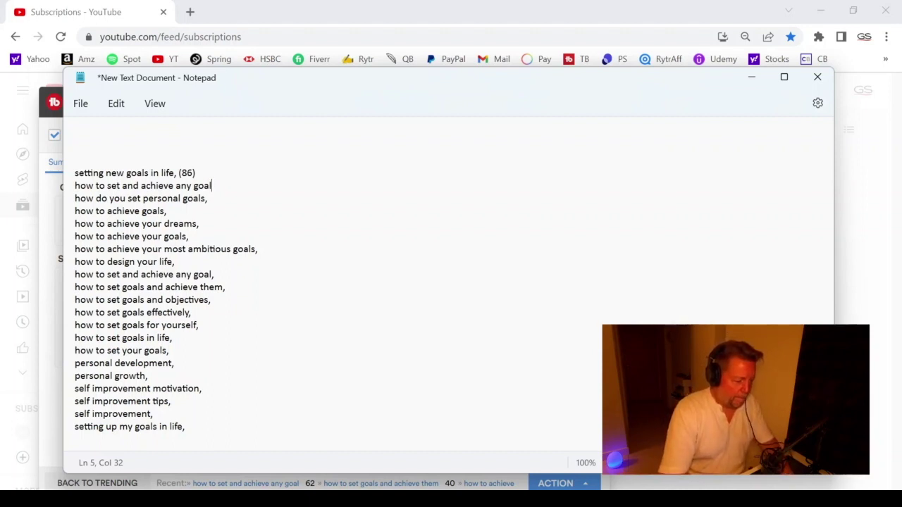
Move the line "personal growth," directly below the pasted "how to set and achieve any goal" line, adding a comma to the end of that line.
{"action": "triple_click", "coordinate": [144, 376]}
{"action": "key", "text": "ctrl+c"}
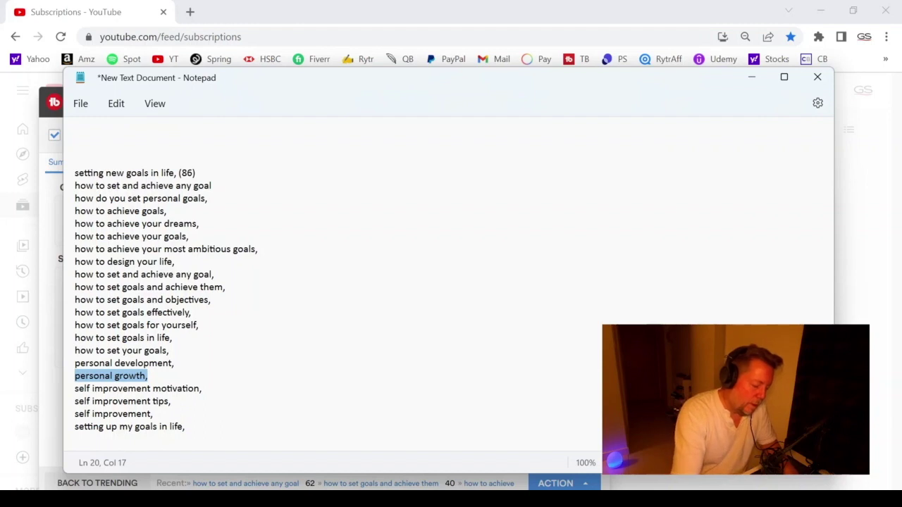
{"action": "key", "text": "BackSpace"}
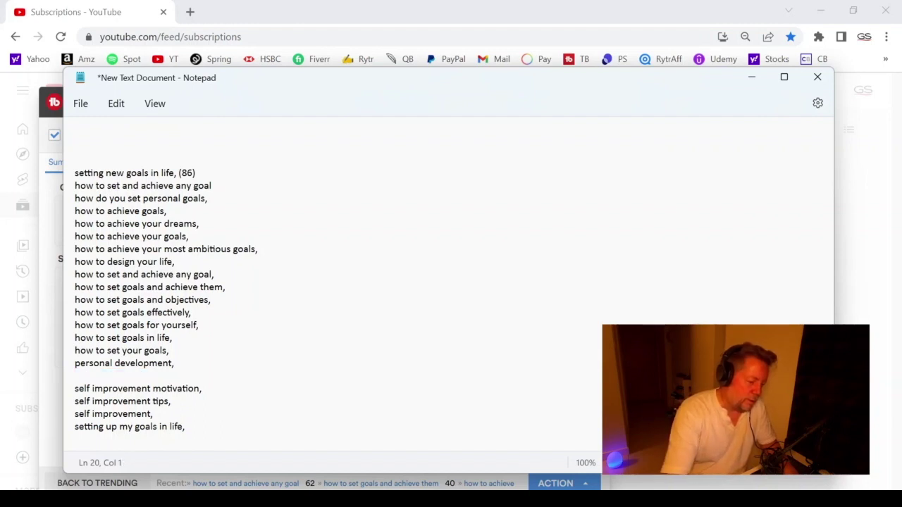
{"action": "key", "text": "Delete"}
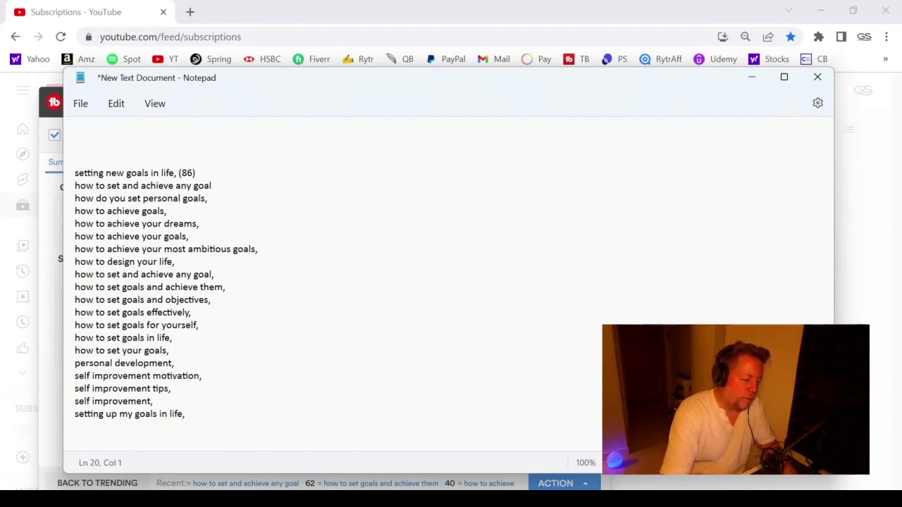
{"action": "left_click", "coordinate": [212, 185]}
{"action": "type", "text": ","}
{"action": "key", "text": "Return"}
{"action": "type", "text": "\\"}
{"action": "key", "text": "BackSpace"}
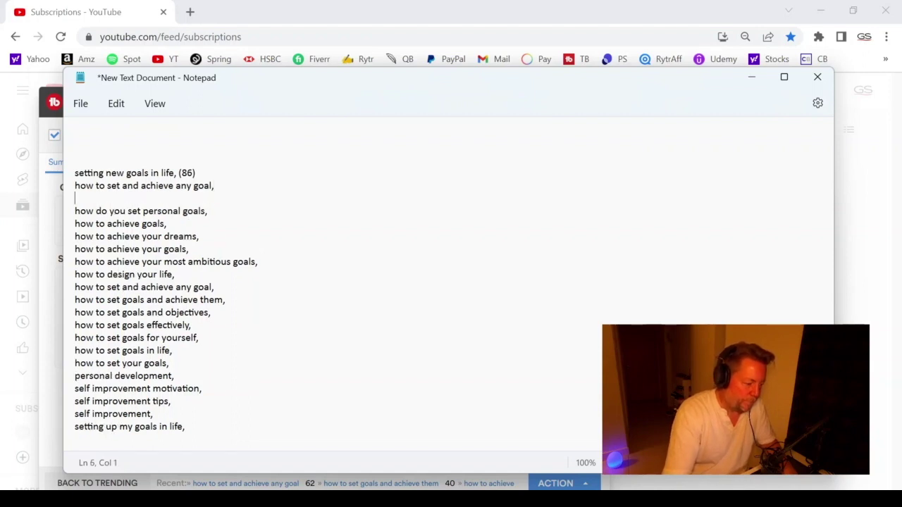
{"action": "key", "text": "ctrl+v"}
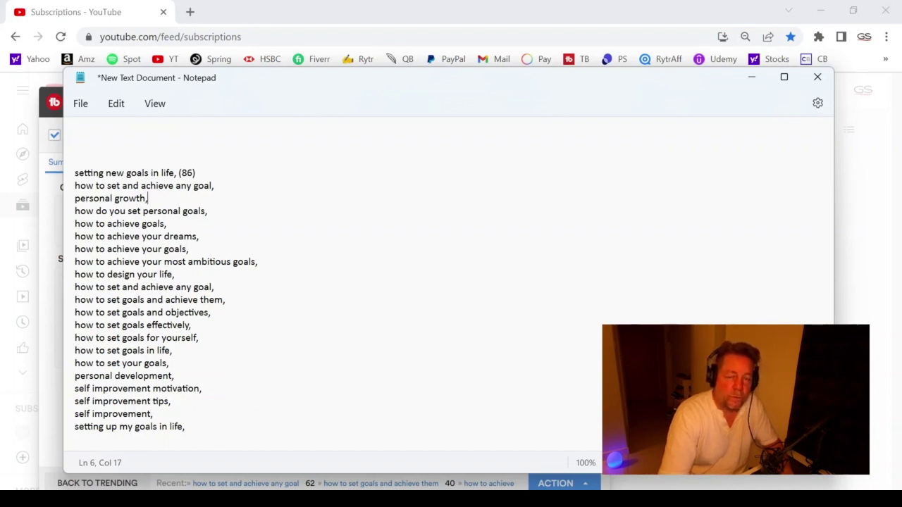
Copy the first three tag lines and paste the copy above the list, separated from it by blank lines.
{"action": "left_click_drag", "start_coordinate": [147, 198], "coordinate": [75, 172]}
{"action": "key", "text": "ctrl+c"}
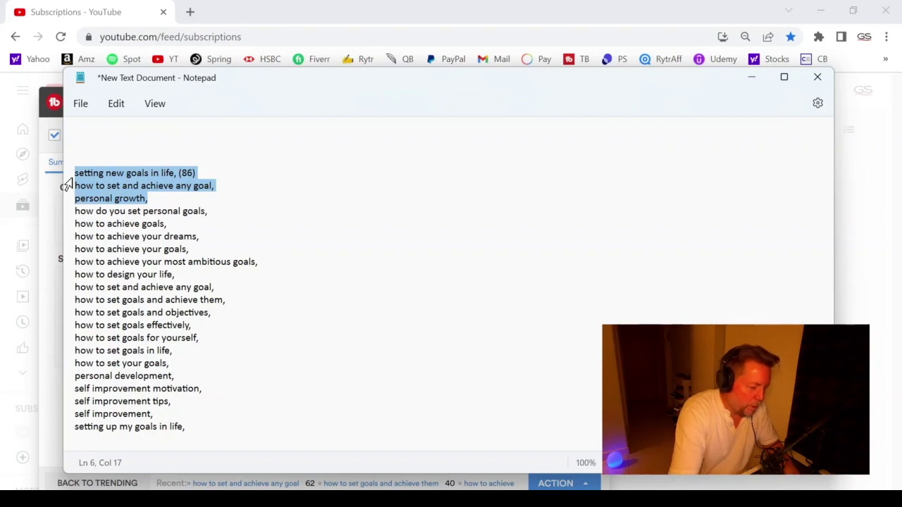
{"action": "key", "text": "ctrl+Home"}
{"action": "key", "text": "Return"}
{"action": "key", "text": "Return"}
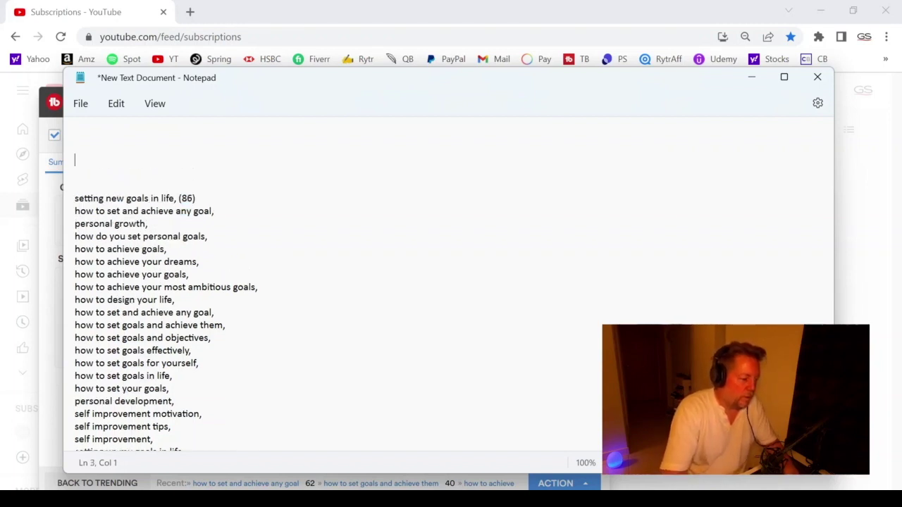
{"action": "key", "text": "ctrl+v"}
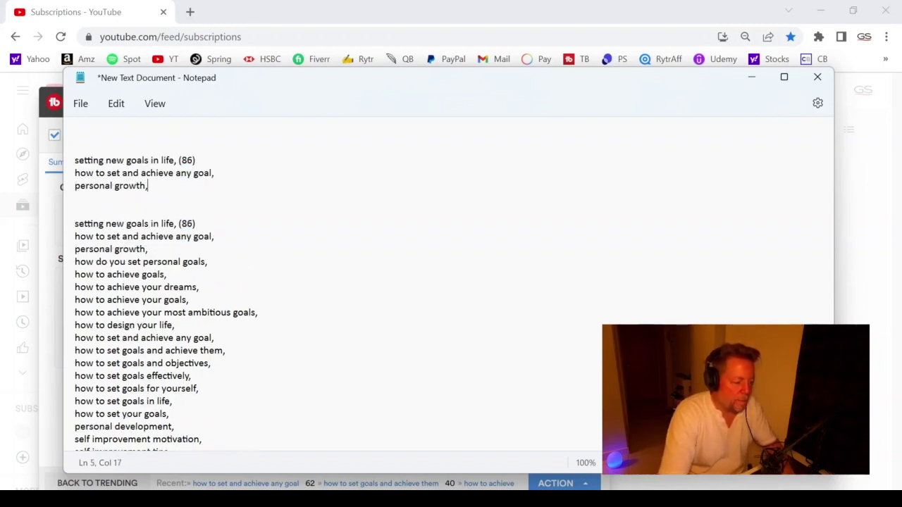
In the pasted copy, replace ", (86)" with " - " and join "how to set and achieve any goal," onto the same line.
{"action": "left_click", "coordinate": [195, 160]}
{"action": "key", "text": "BackSpace"}
{"action": "key", "text": "BackSpace"}
{"action": "key", "text": "BackSpace"}
{"action": "key", "text": "BackSpace"}
{"action": "key", "text": "BackSpace"}
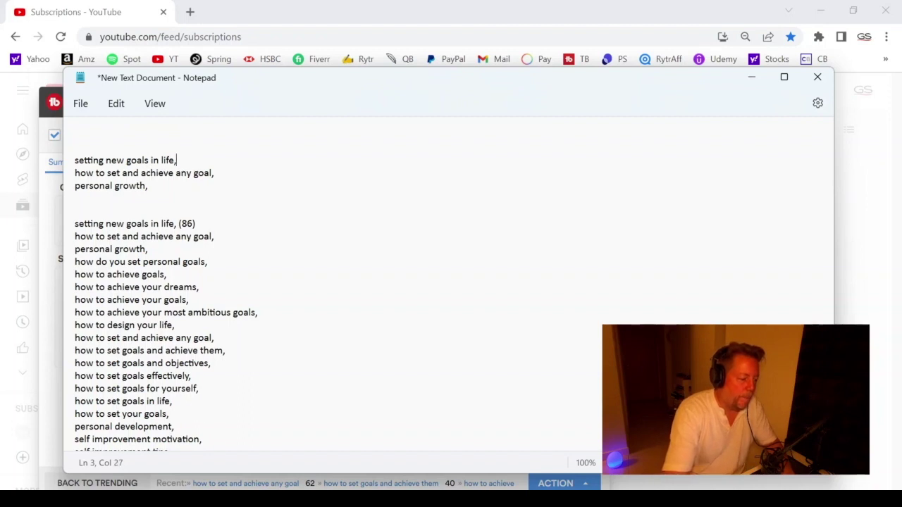
{"action": "key", "text": "BackSpace"}
{"action": "type", "text": "-"}
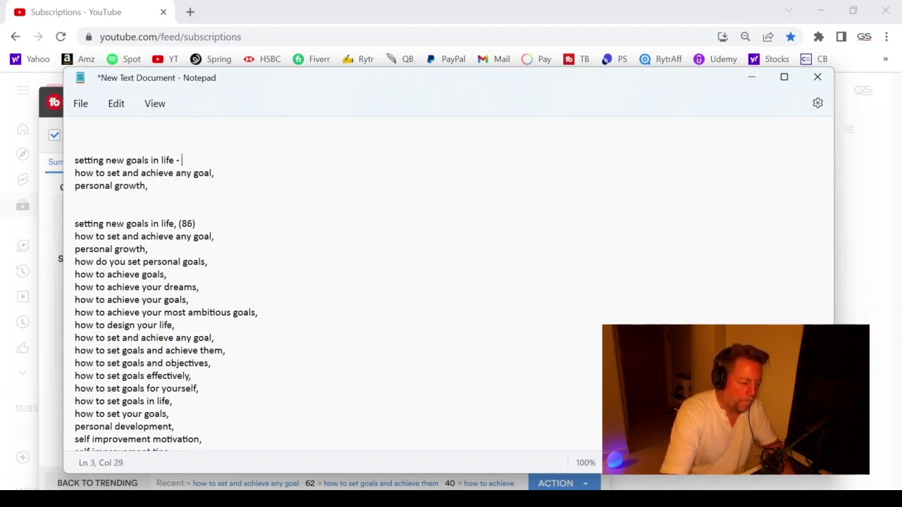
{"action": "key", "text": "Delete"}
{"action": "key", "text": "End"}
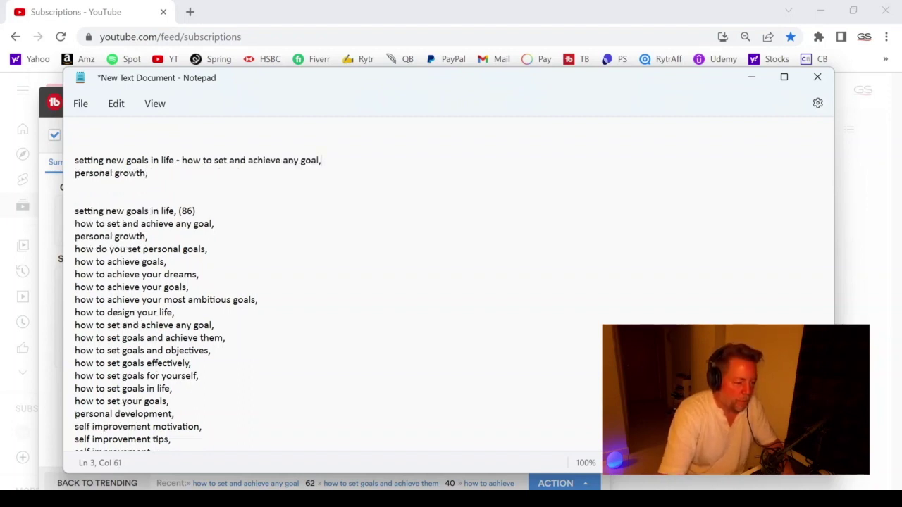
Complete the title line as "setting new goals in life - how to set and achieve any goal for personal growth", without commas.
{"action": "key", "text": "BackSpace"}
{"action": "type", "text": "for"}
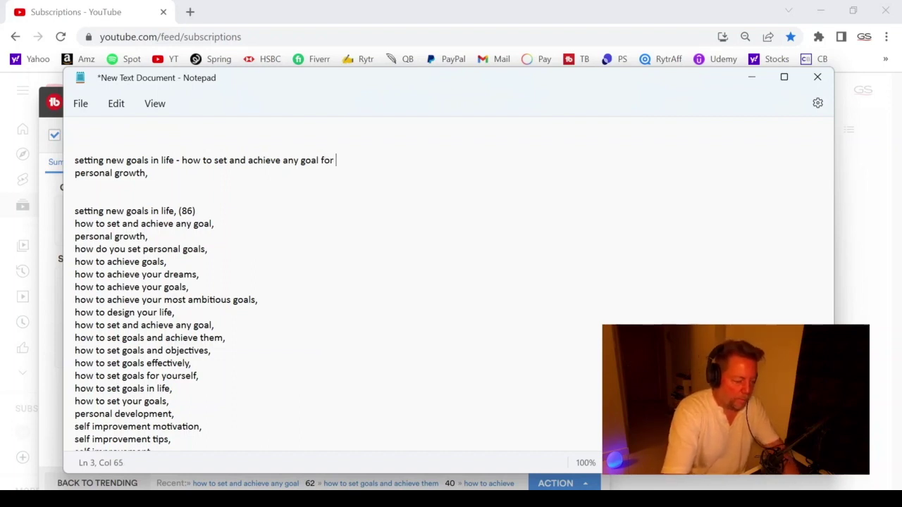
{"action": "key", "text": "Delete"}
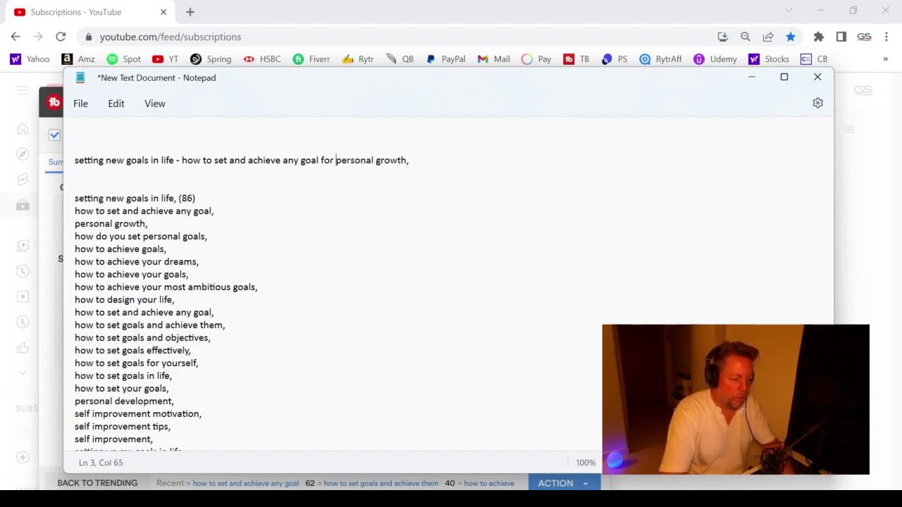
{"action": "key", "text": "BackSpace"}
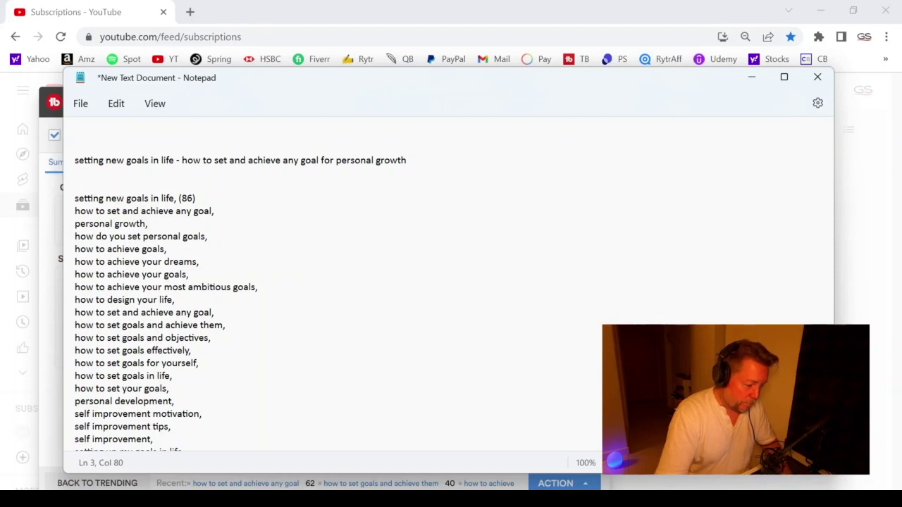
{"action": "scroll", "coordinate": [451, 296], "scroll_direction": "down", "scroll_amount": 1}
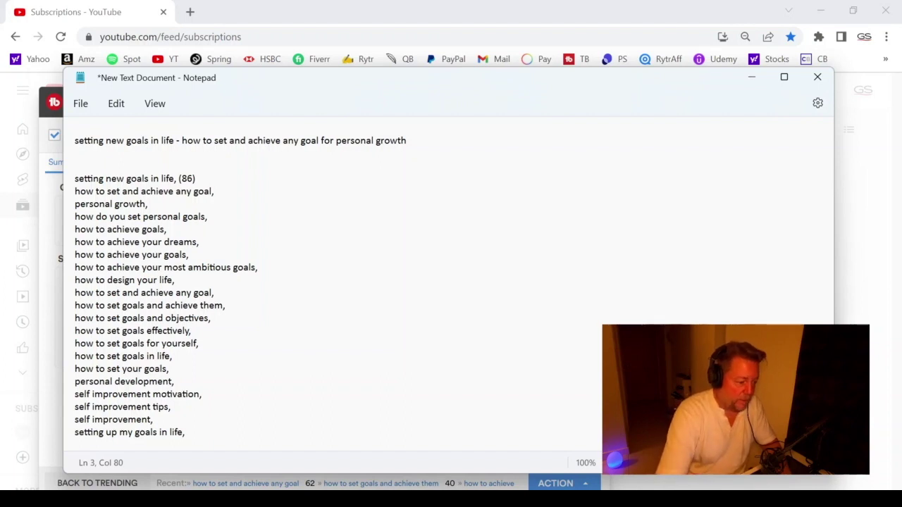
Copy the whole title line "setting new goals in life - how to set and achieve any goal for personal growth" and switch to the Word document.
{"action": "key", "text": "ctrl+shift+Left"}
{"action": "key", "text": "ctrl+shift+Left"}
{"action": "key", "text": "ctrl+shift+Left"}
{"action": "key", "text": "ctrl+shift+Left"}
{"action": "key", "text": "ctrl+shift+Left"}
{"action": "key", "text": "ctrl+shift+Left"}
{"action": "key", "text": "ctrl+shift+Left"}
{"action": "key", "text": "ctrl+shift+Left"}
{"action": "key", "text": "ctrl+shift+Left"}
{"action": "key", "text": "ctrl+shift+Left"}
{"action": "key", "text": "ctrl+shift+Left"}
{"action": "key", "text": "ctrl+shift+Left"}
{"action": "key", "text": "ctrl+shift+Left"}
{"action": "key", "text": "ctrl+shift+Left"}
{"action": "key", "text": "ctrl+shift+Left"}
{"action": "key", "text": "ctrl+shift+Left"}
{"action": "key", "text": "ctrl+c"}
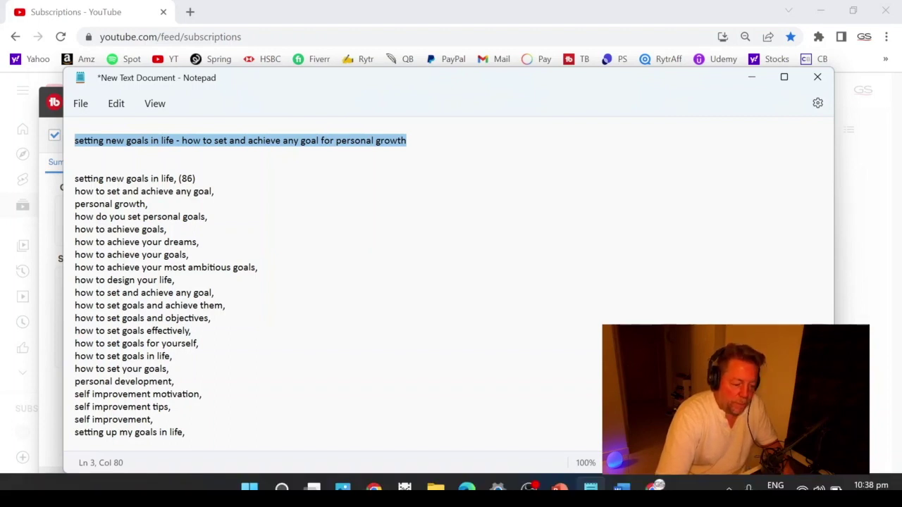
{"action": "left_click", "coordinate": [622, 486]}
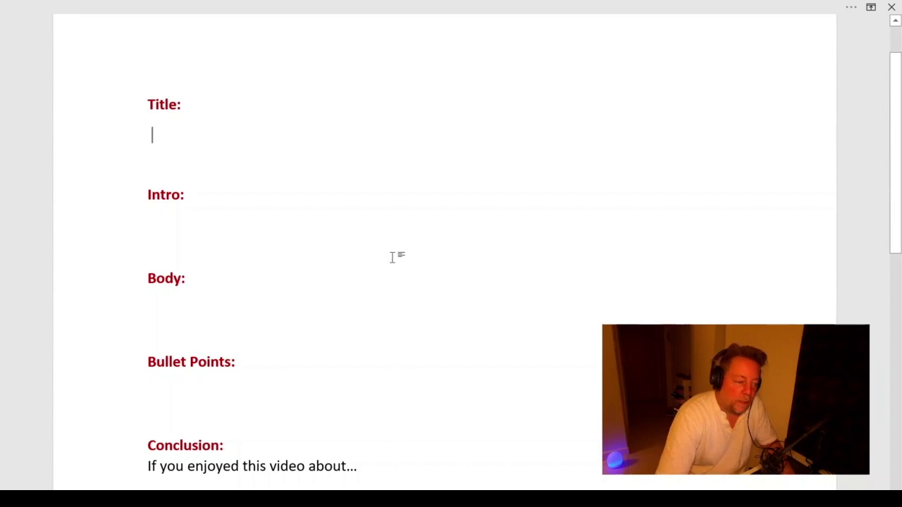
{"action": "left_click", "coordinate": [392, 258]}
{"action": "key", "text": "ctrl+v"}
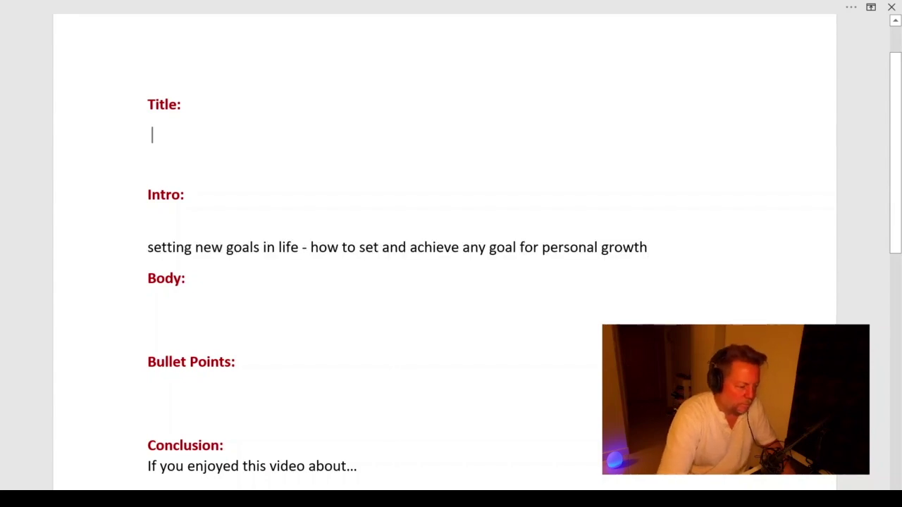
{"action": "key", "text": "shift+Home"}
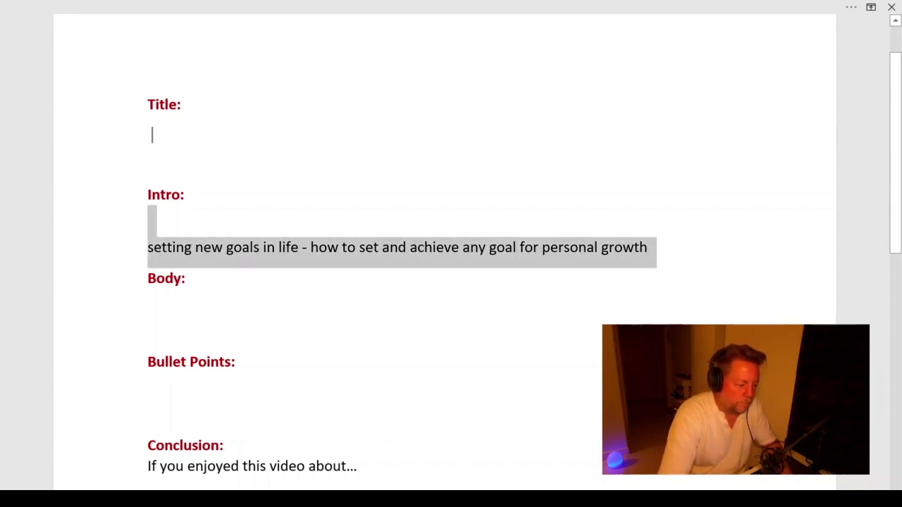
{"action": "key", "text": "Delete"}
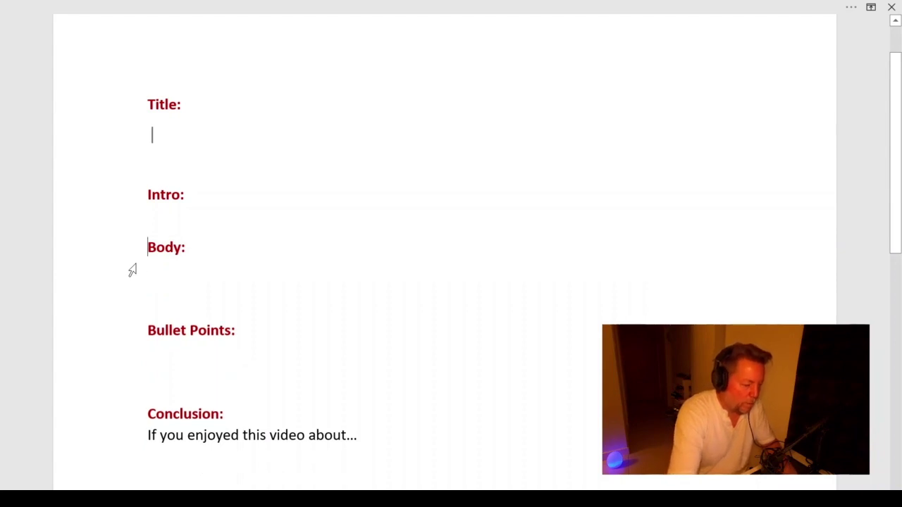
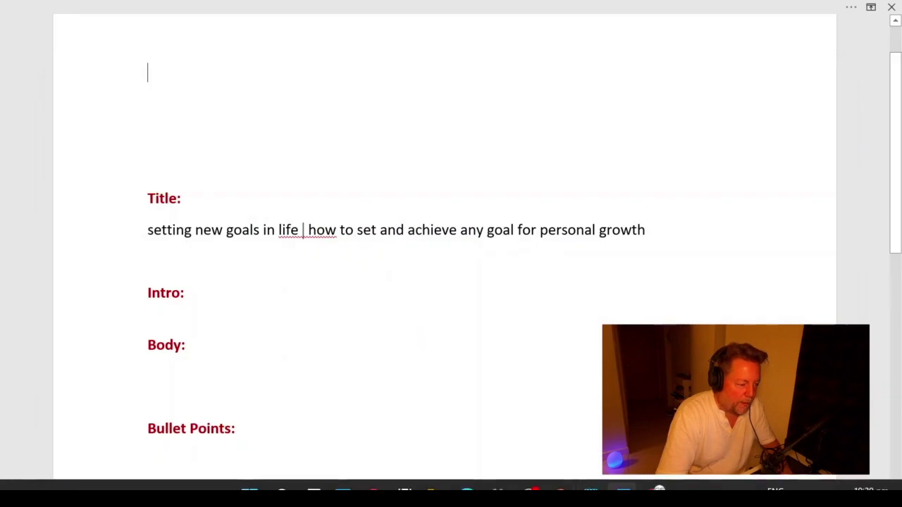
Insert the full tag list from Notepad at the start of the document, above the Title heading.
{"action": "type", "text": "setting new goals in life, (86) how to set and achieve any goal, personal growth, how do you set personal goals, how to achieve goals, how to achieve your dreams, how to achieve your goals, how to achieve your most ambitious goals, how to design your life, how to set and achieve any goal, how to set goals and achieve them, how to set goals and objectives, how to set goals effectively, how to set goals for yourself, how to set goals in life, how to set your goals, personal development, self improvement motivation, self improvement tips, self improvement, setting up my goals in life,"}
{"action": "key", "text": "ctrl+Home"}
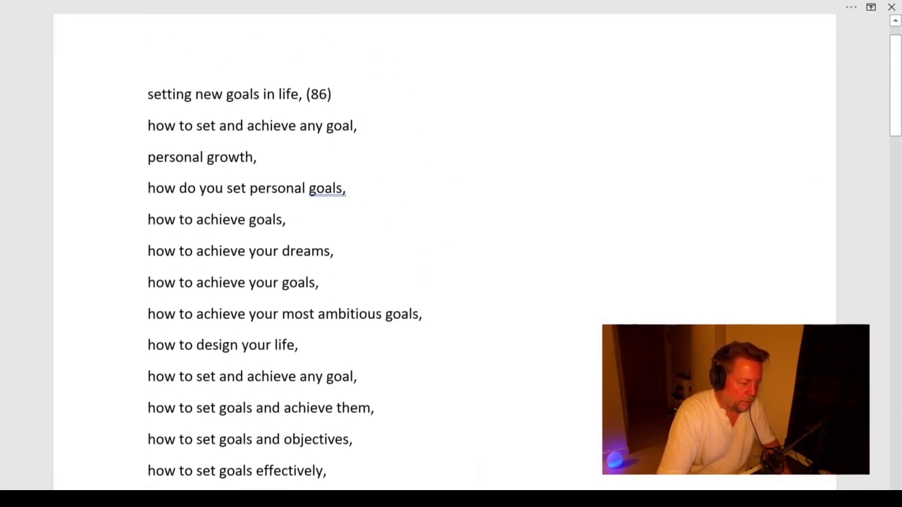
Apply the No Spacing style to all tag lines above the Title heading.
{"action": "key", "text": "shift+Down"}
{"action": "key", "text": "shift+Down"}
{"action": "key", "text": "shift+Down"}
{"action": "key", "text": "shift+Down"}
{"action": "key", "text": "shift+Down"}
{"action": "key", "text": "shift+Down"}
{"action": "key", "text": "shift+Down"}
{"action": "key", "text": "shift+Down"}
{"action": "key", "text": "shift+Down"}
{"action": "key", "text": "shift+Down"}
{"action": "key", "text": "shift+Down"}
{"action": "key", "text": "shift+Down"}
{"action": "key", "text": "shift+Down"}
{"action": "key", "text": "shift+Down"}
{"action": "key", "text": "shift+Down"}
{"action": "key", "text": "shift+Down"}
{"action": "key", "text": "shift+Down"}
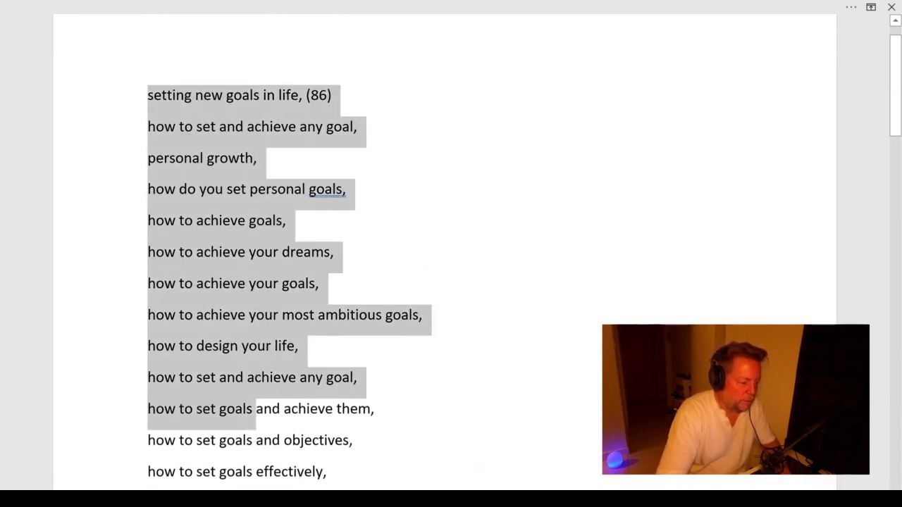
{"action": "key", "text": "shift+Down"}
{"action": "key", "text": "shift+Down"}
{"action": "key", "text": "shift+Down"}
{"action": "key", "text": "shift+Down"}
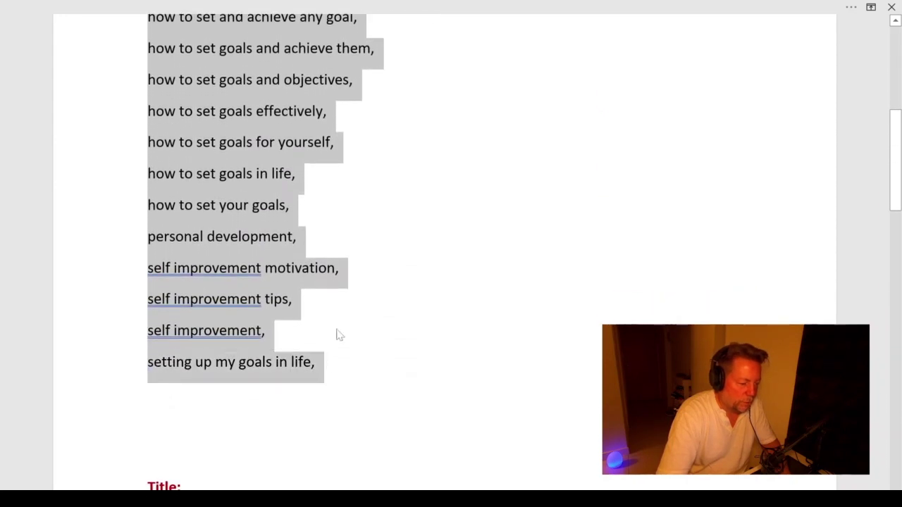
{"action": "left_click", "coordinate": [541, 5]}
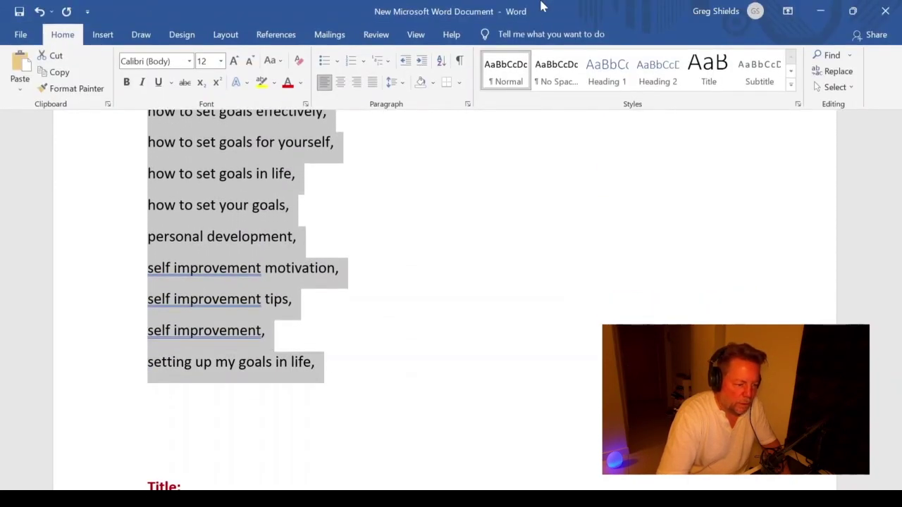
{"action": "left_click", "coordinate": [556, 71]}
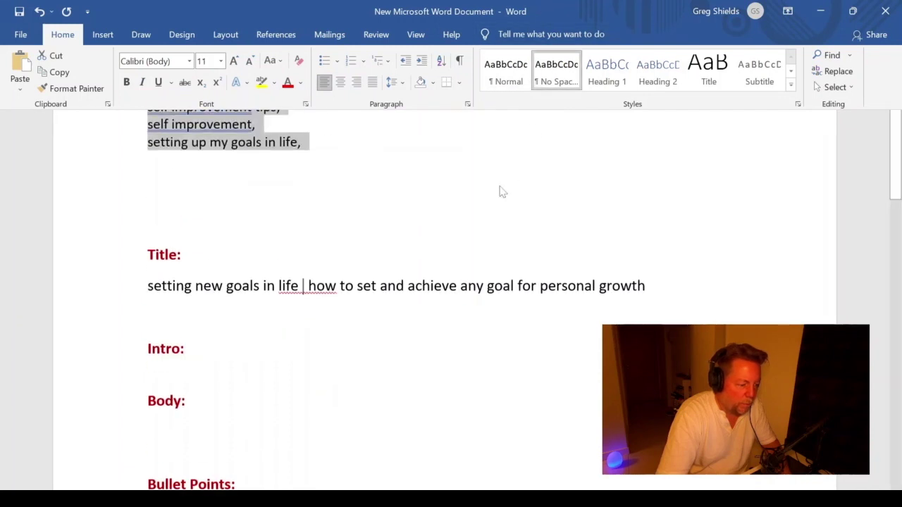
{"action": "scroll", "coordinate": [500, 192], "scroll_direction": "up", "scroll_amount": 6}
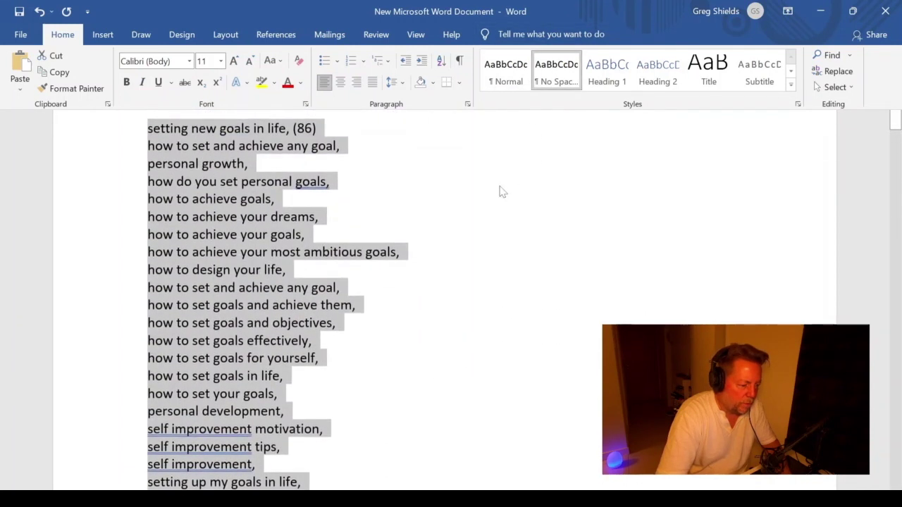
{"action": "left_click", "coordinate": [500, 191]}
{"action": "left_click", "coordinate": [501, 192]}
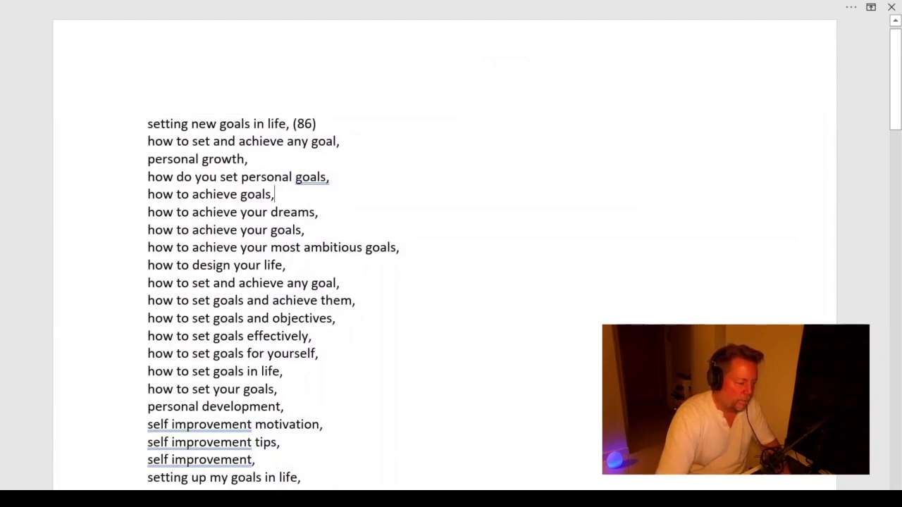
{"action": "key", "text": "ctrl+a"}
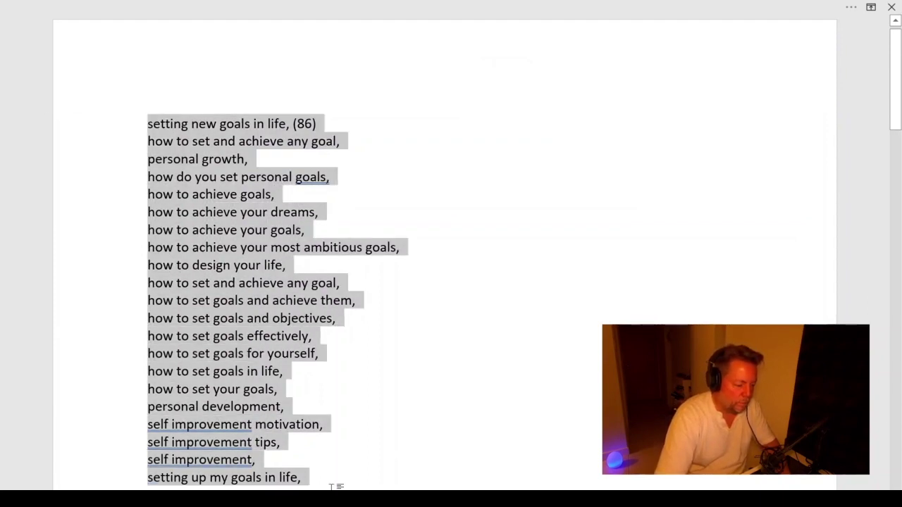
{"action": "left_click", "coordinate": [392, 405]}
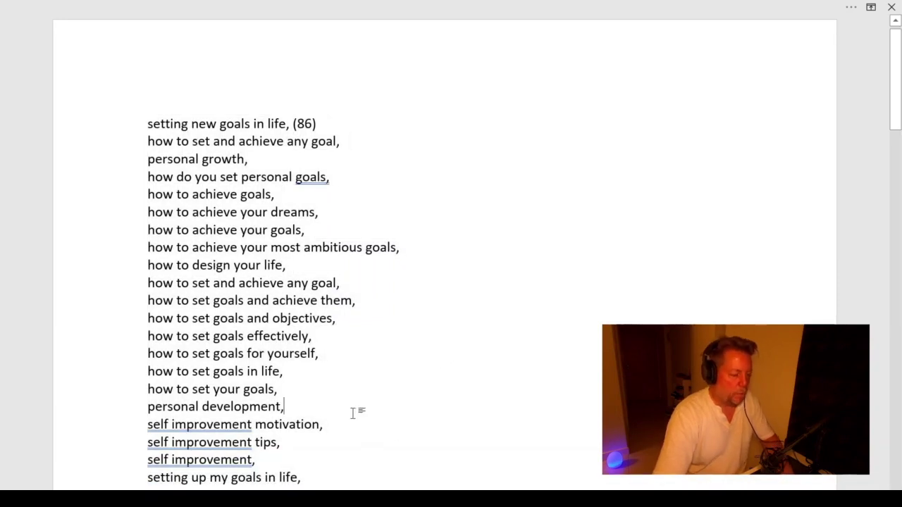
Set the ribbon display to show tabs and commands all the time.
{"action": "mouse_move", "coordinate": [672, 6]}
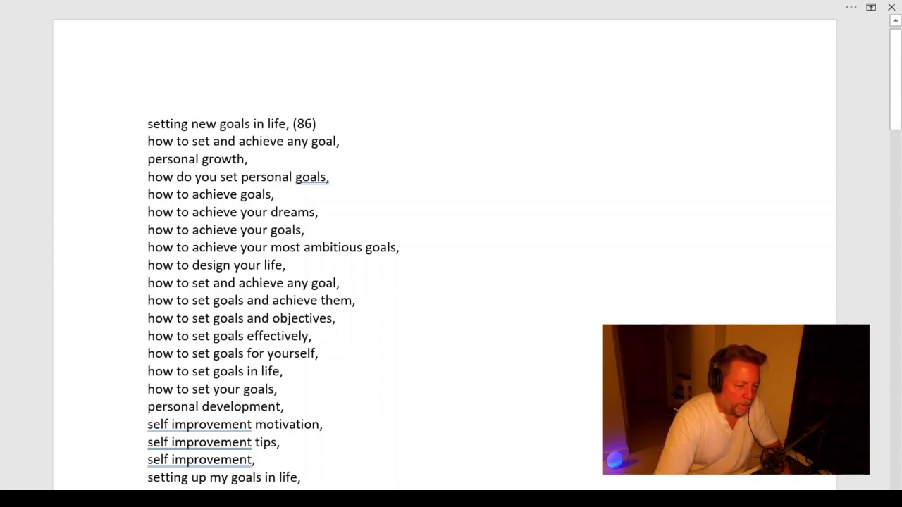
{"action": "left_click", "coordinate": [781, 10]}
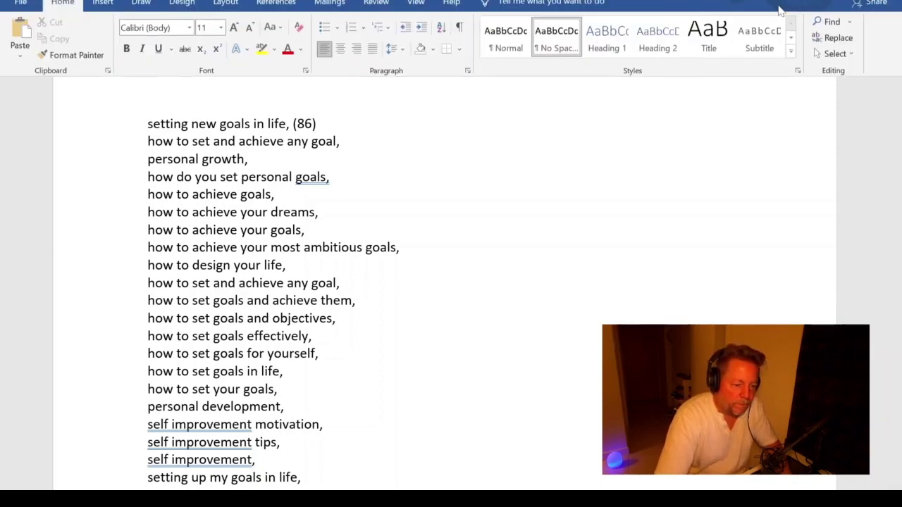
{"action": "left_click", "coordinate": [784, 14]}
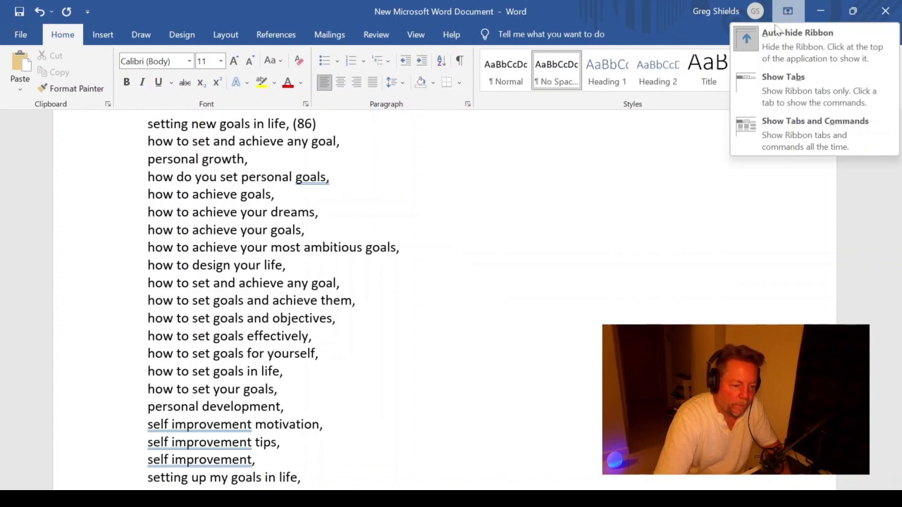
{"action": "left_click", "coordinate": [768, 134]}
Check the word and character counts of the complete tag list above the Title heading.
{"action": "left_click_drag", "start_coordinate": [148, 220], "coordinate": [303, 336]}
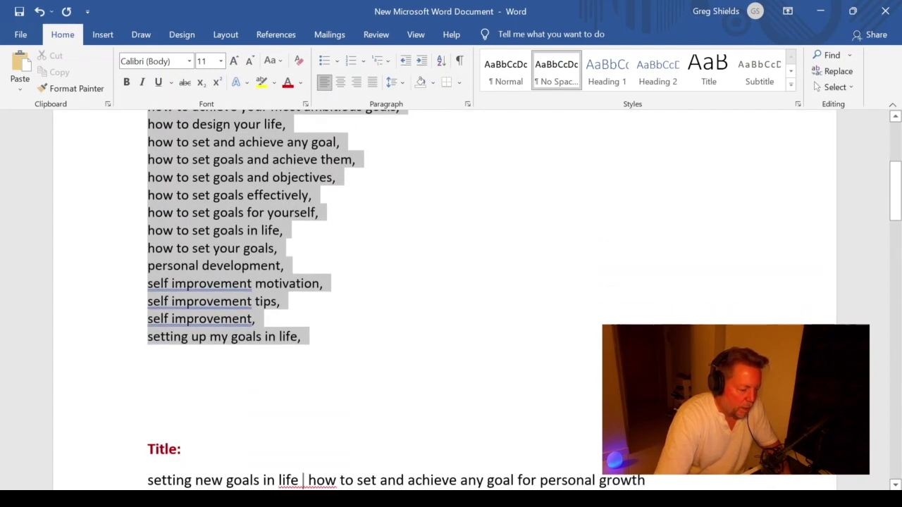
{"action": "key", "text": "ctrl+shift+g"}
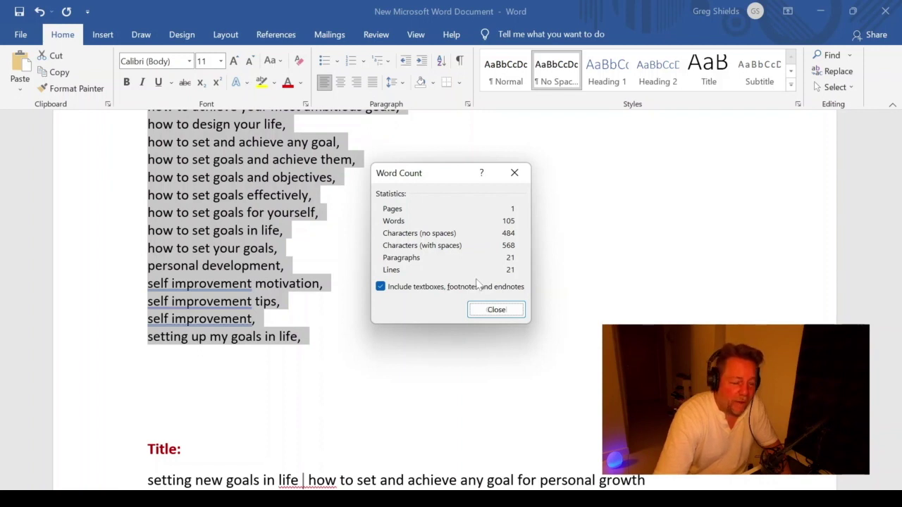
{"action": "left_click", "coordinate": [495, 310]}
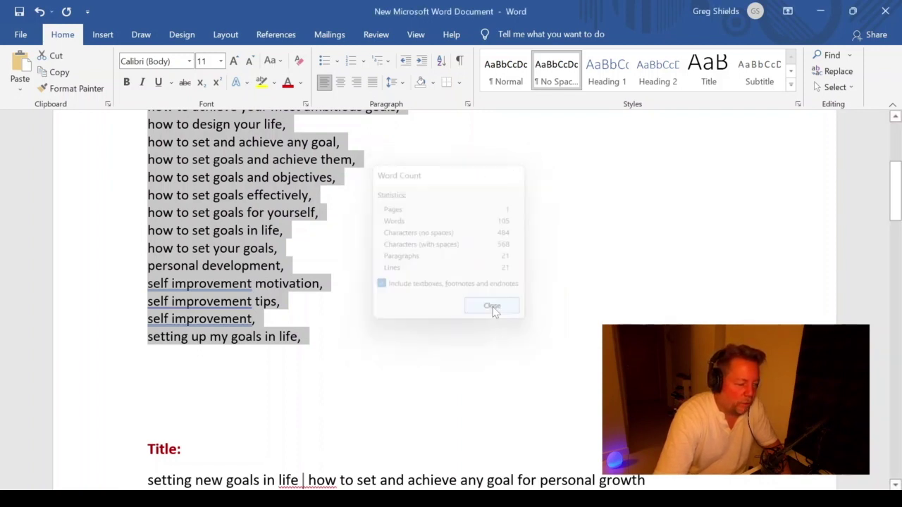
{"action": "scroll", "coordinate": [495, 312], "scroll_direction": "up", "scroll_amount": 2}
{"action": "left_click", "coordinate": [495, 313]}
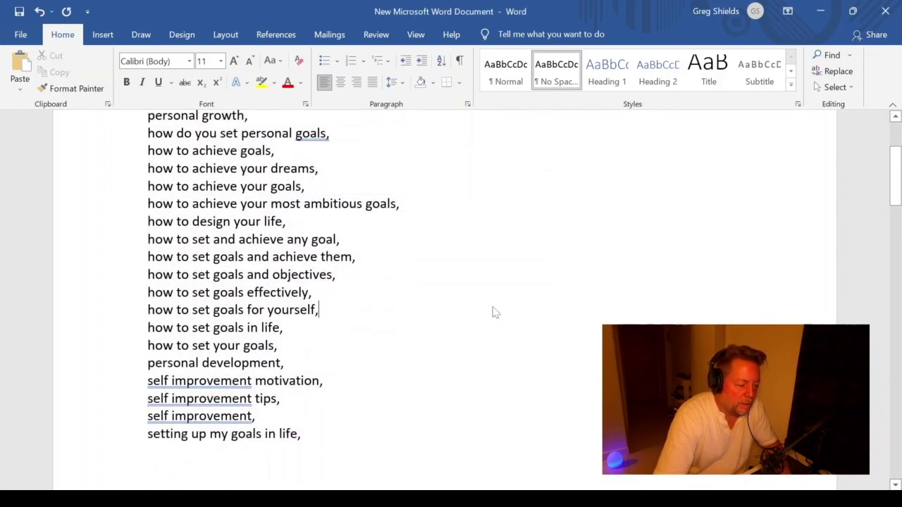
Delete the tag lines "how to achieve your most ambitious goals," and "how to set goals effectively," from the list.
{"action": "scroll", "coordinate": [495, 312], "scroll_direction": "up", "scroll_amount": 1}
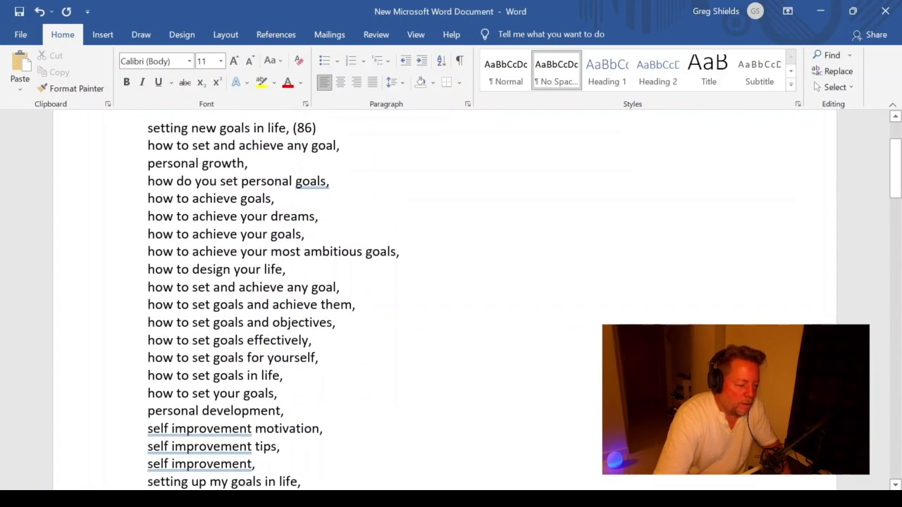
{"action": "left_click_drag", "start_coordinate": [403, 253], "coordinate": [150, 258]}
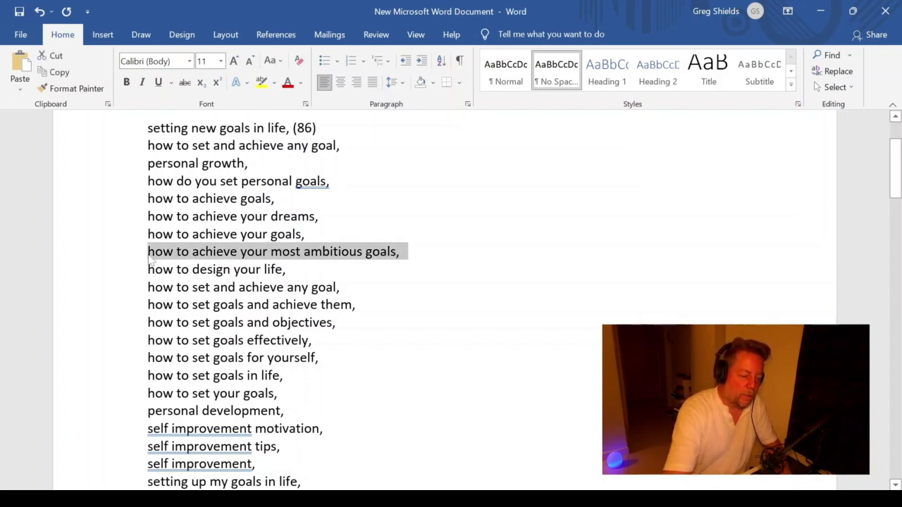
{"action": "key", "text": "Delete"}
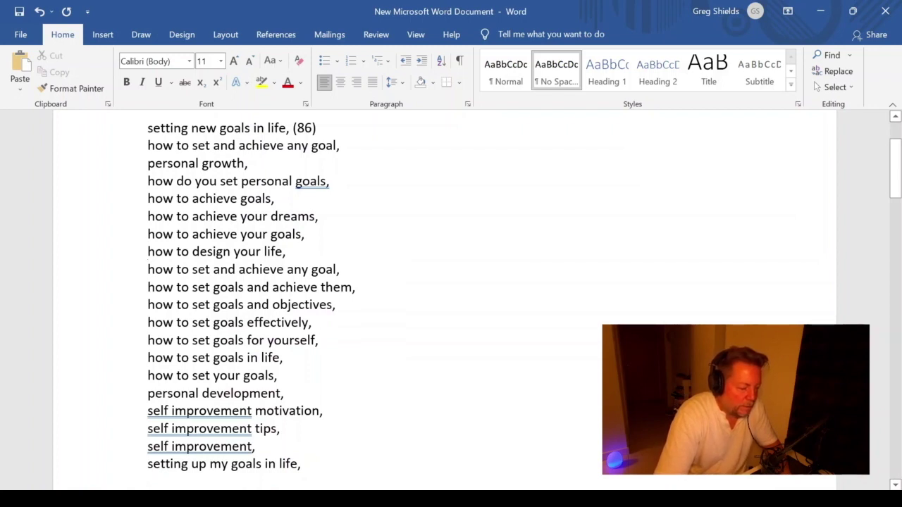
{"action": "scroll", "coordinate": [452, 296], "scroll_direction": "down", "scroll_amount": 3}
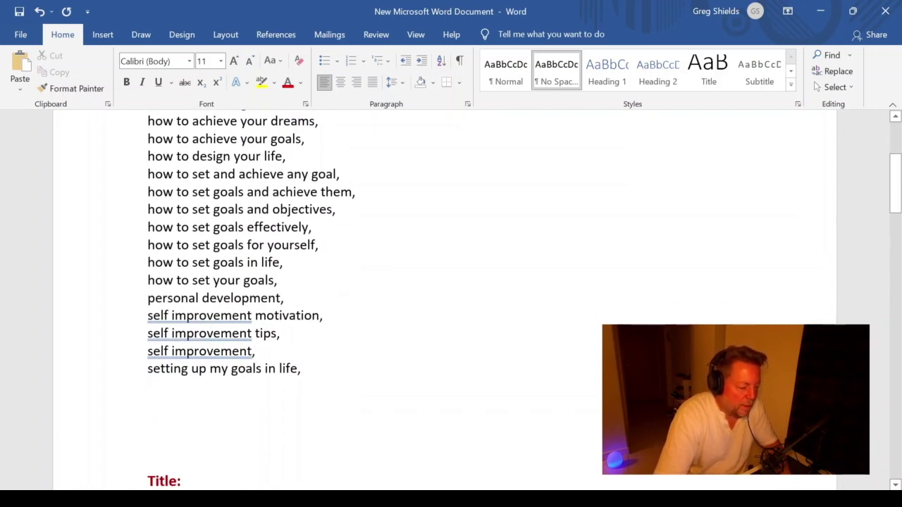
{"action": "scroll", "coordinate": [451, 296], "scroll_direction": "up", "scroll_amount": 1}
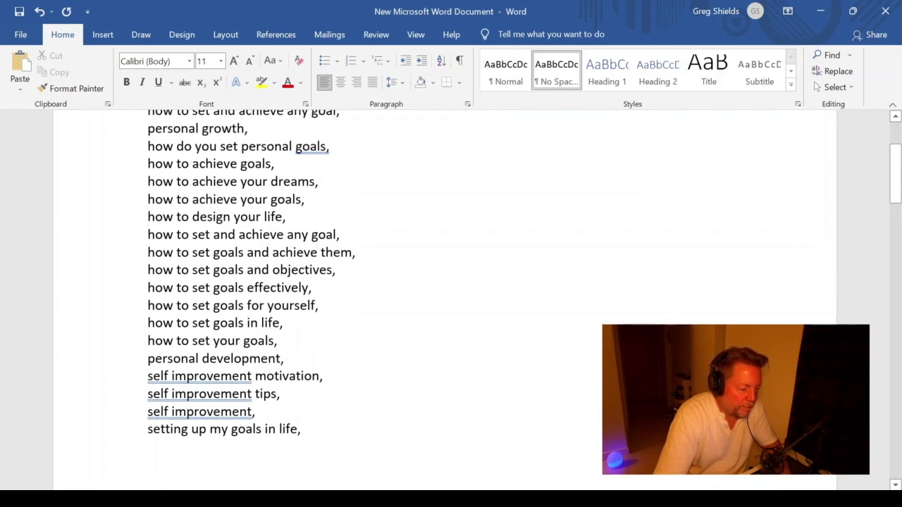
{"action": "left_click_drag", "start_coordinate": [314, 288], "coordinate": [121, 293]}
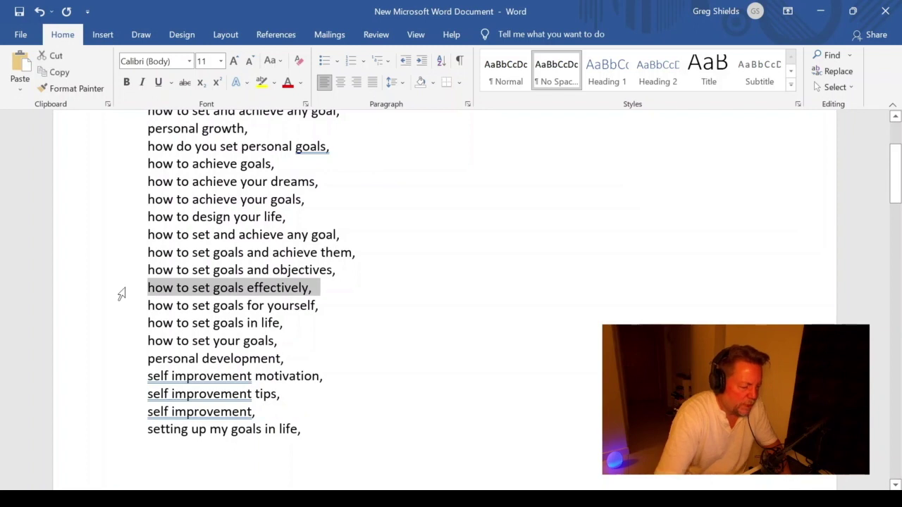
{"action": "key", "text": "Delete"}
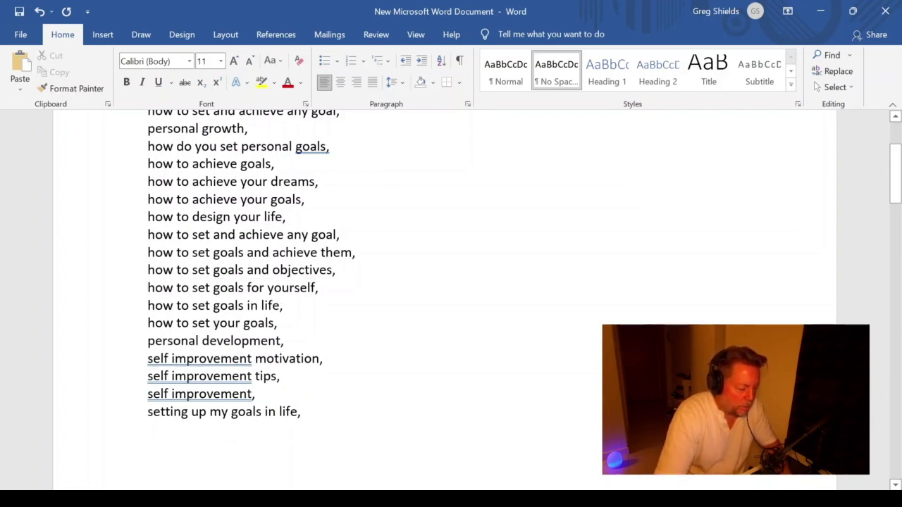
Delete the last tag line, "setting up my goals in life,", from the list.
{"action": "left_click", "coordinate": [301, 412]}
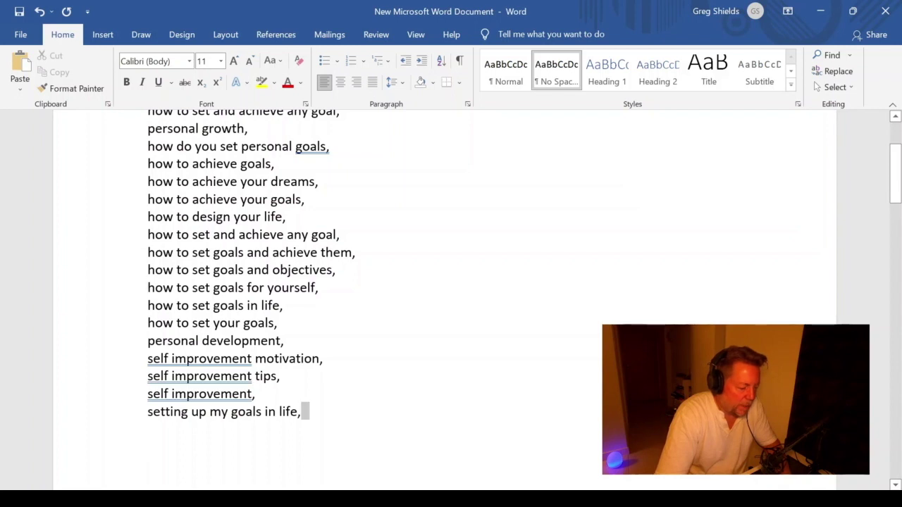
{"action": "key", "text": "shift+Home"}
{"action": "key", "text": "BackSpace"}
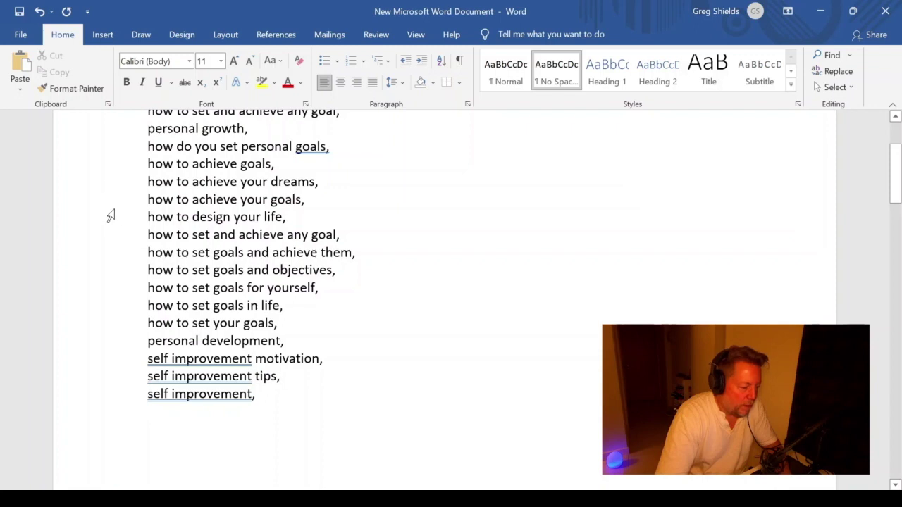
Remove the score "(86)" from the end of the first tag line, "setting new goals in life,".
{"action": "scroll", "coordinate": [111, 214], "scroll_direction": "up", "scroll_amount": 1}
{"action": "key", "text": "Up"}
{"action": "key", "text": "Up"}
{"action": "key", "text": "End"}
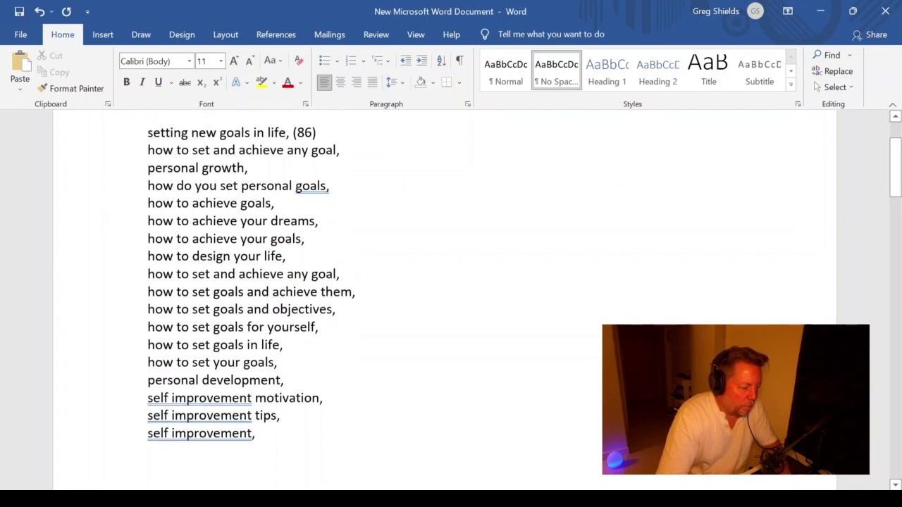
{"action": "left_click", "coordinate": [314, 126]}
{"action": "key", "text": "BackSpace"}
{"action": "key", "text": "BackSpace"}
{"action": "key", "text": "BackSpace"}
{"action": "key", "text": "BackSpace"}
{"action": "key", "text": "BackSpace"}
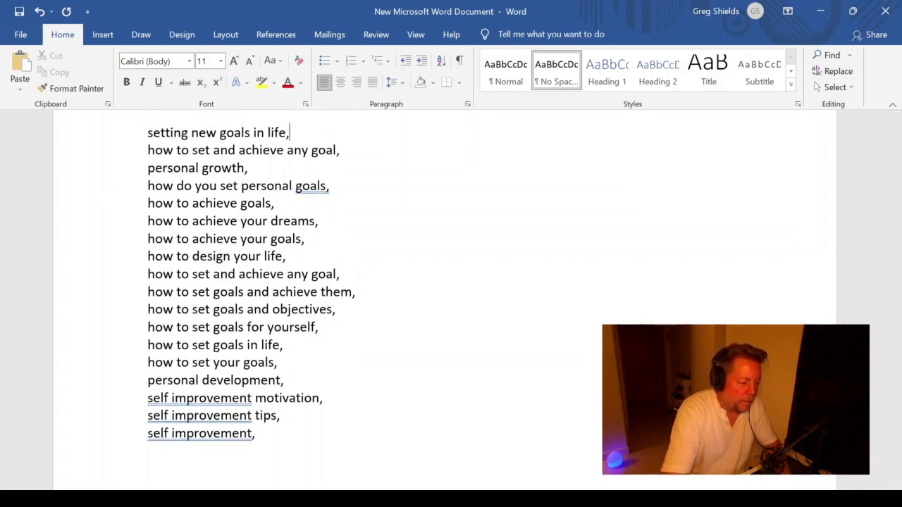
Check the word and character counts of the shortened tag list.
{"action": "left_click_drag", "start_coordinate": [127, 133], "coordinate": [127, 433]}
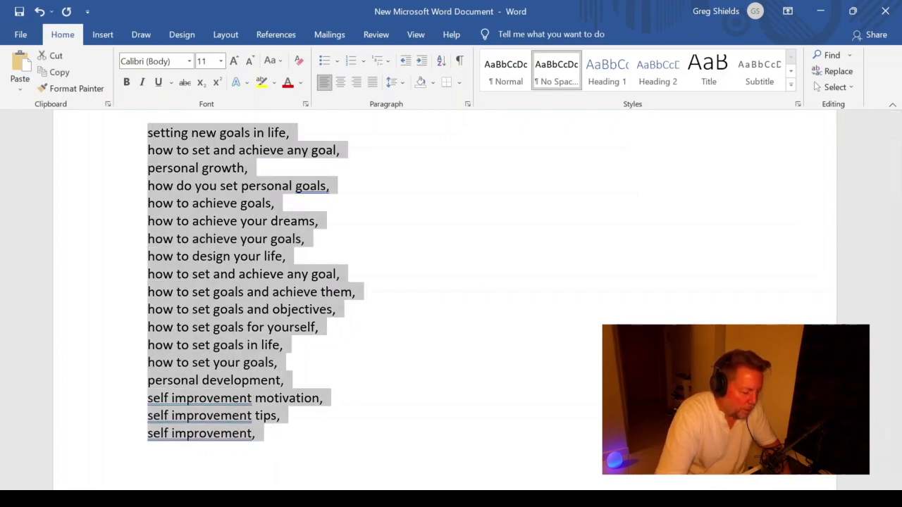
{"action": "key", "text": "ctrl+shift+g"}
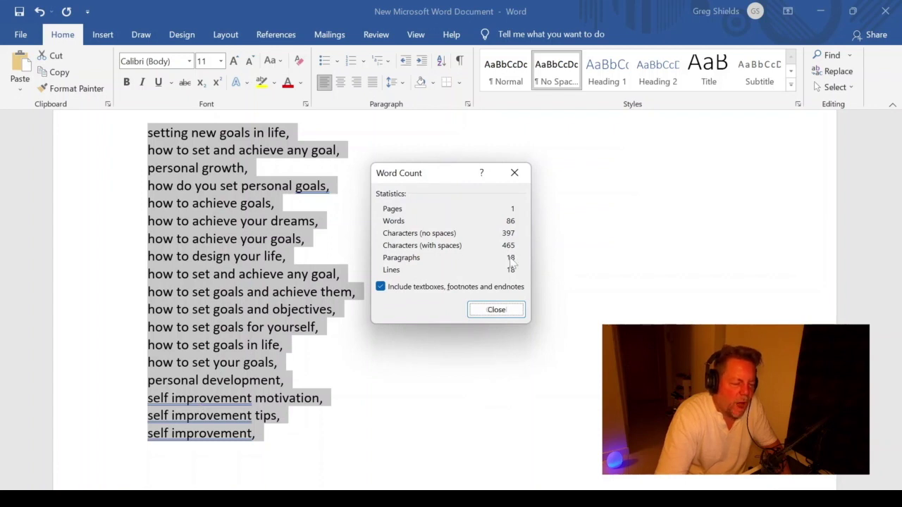
Close the word count results and insert three blank lines under the Intro heading.
{"action": "left_click", "coordinate": [496, 311]}
{"action": "left_click", "coordinate": [496, 315]}
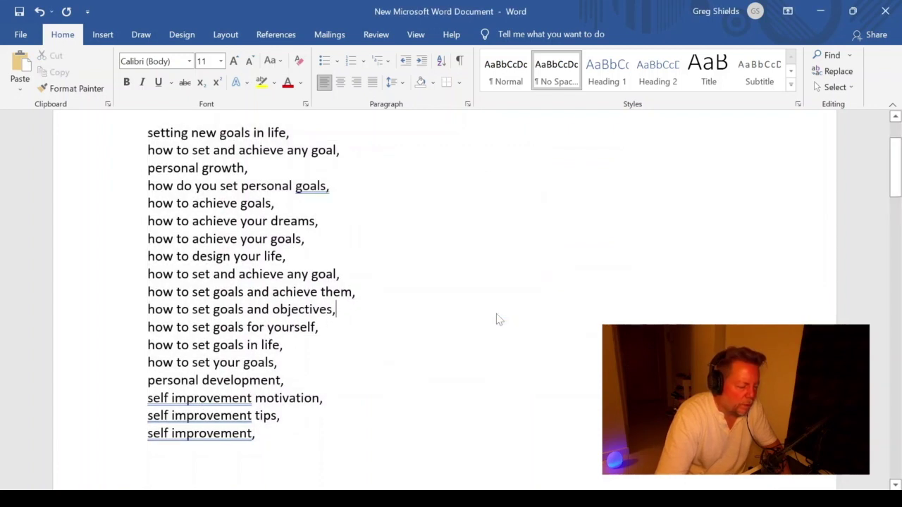
{"action": "scroll", "coordinate": [497, 318], "scroll_direction": "up", "scroll_amount": 1}
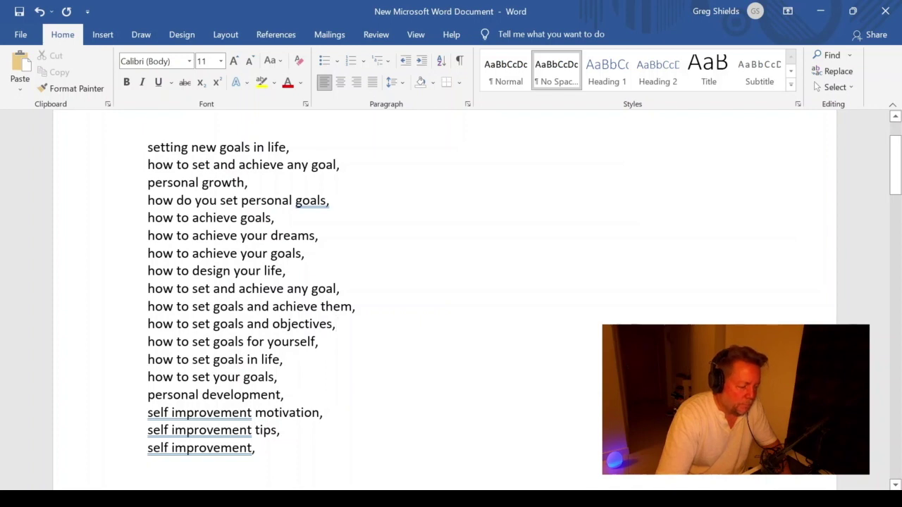
{"action": "scroll", "coordinate": [452, 296], "scroll_direction": "down", "scroll_amount": 10}
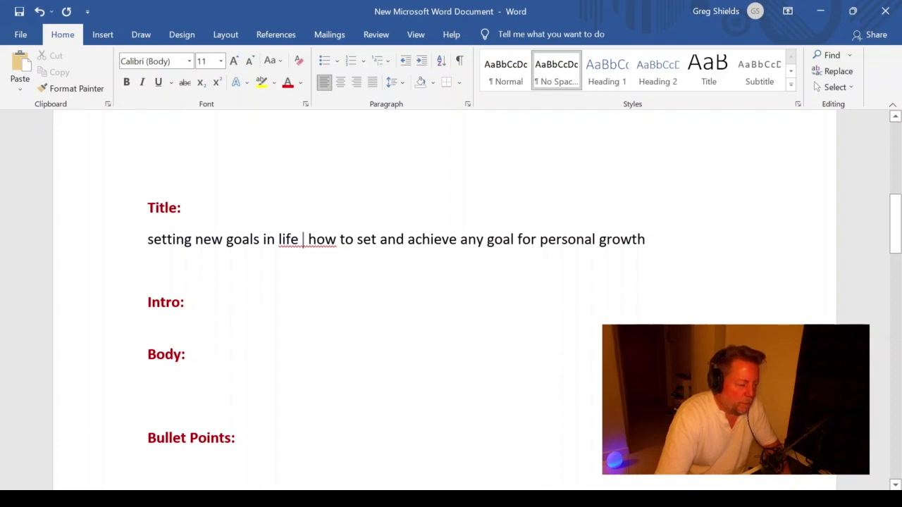
{"action": "scroll", "coordinate": [452, 296], "scroll_direction": "down", "scroll_amount": 2}
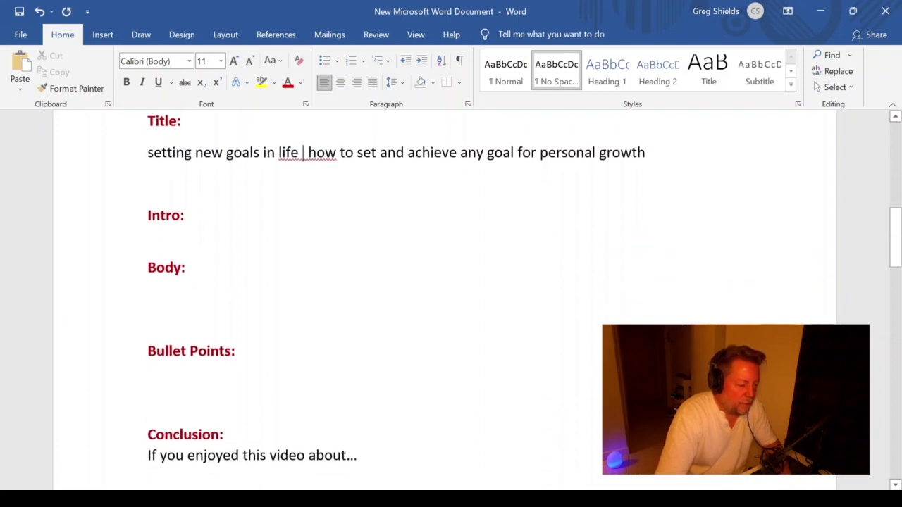
{"action": "left_click", "coordinate": [148, 236]}
{"action": "key", "text": "Return"}
{"action": "key", "text": "Return"}
{"action": "key", "text": "Return"}
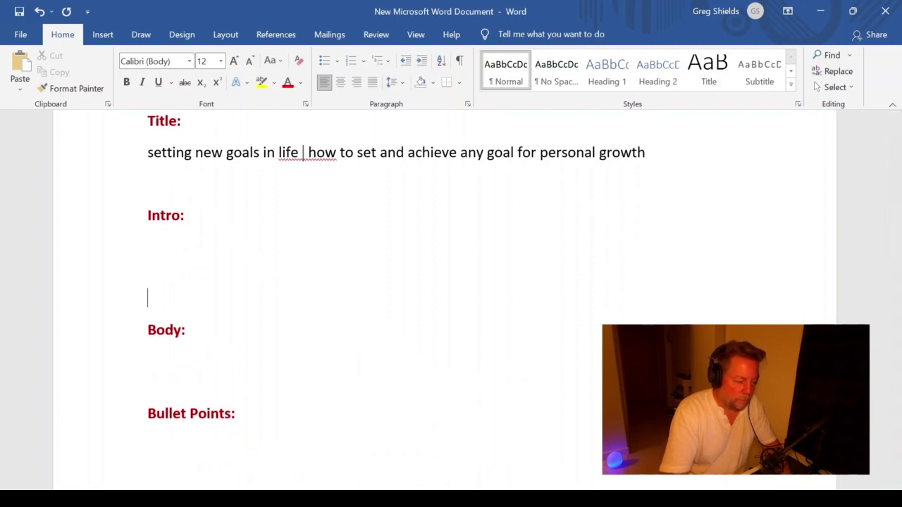
{"action": "key", "text": "Up"}
{"action": "key", "text": "Up"}
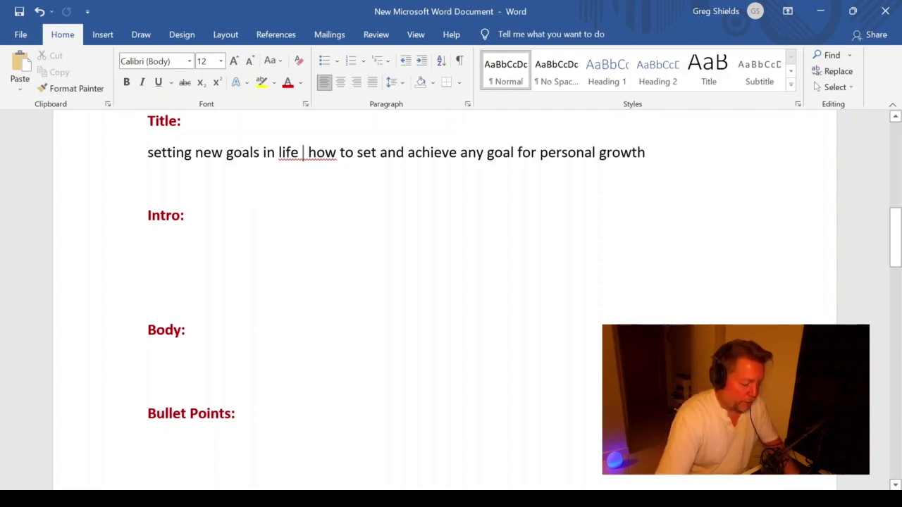
Begin the Intro section's text with "Please enjoy this video about".
{"action": "type", "text": "PLease "}
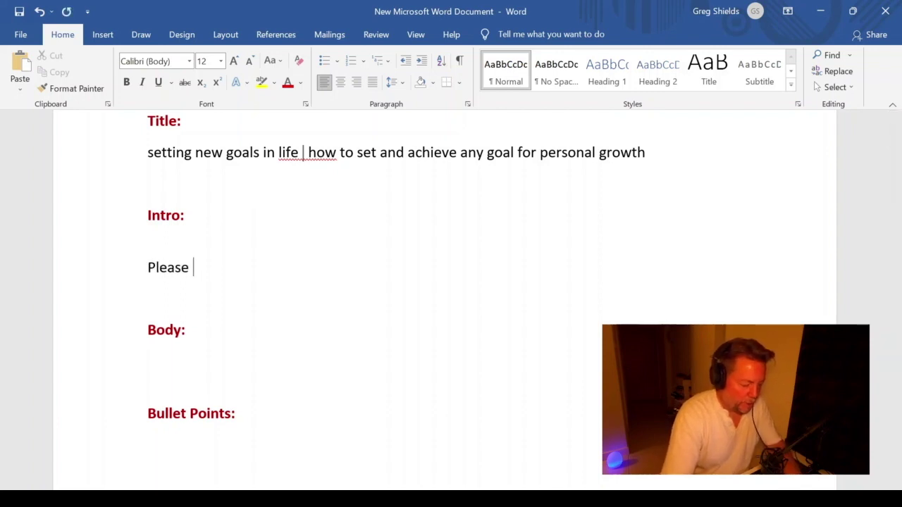
{"action": "type", "text": "en"}
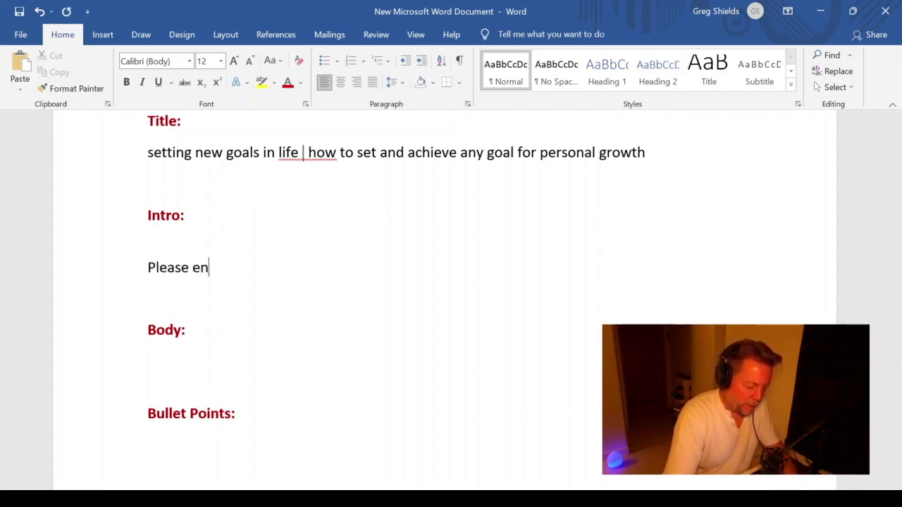
{"action": "type", "text": "joy t"}
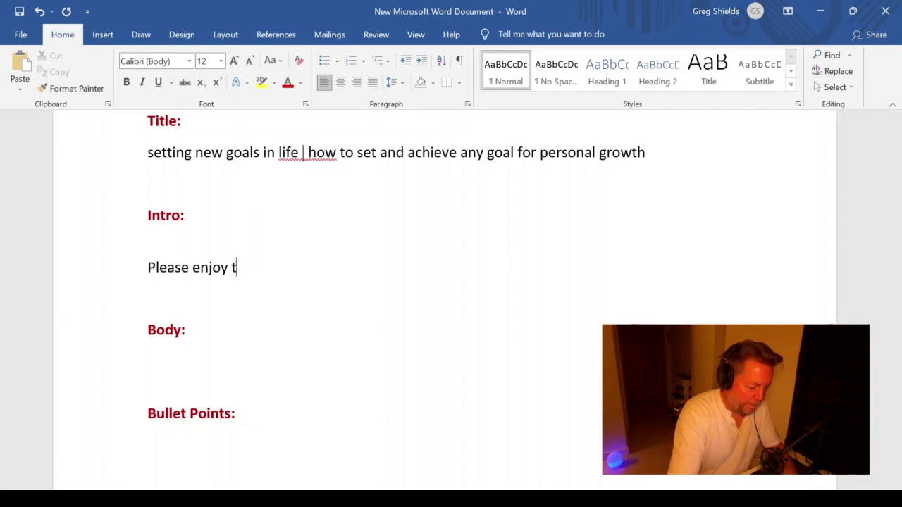
{"action": "type", "text": "his video"}
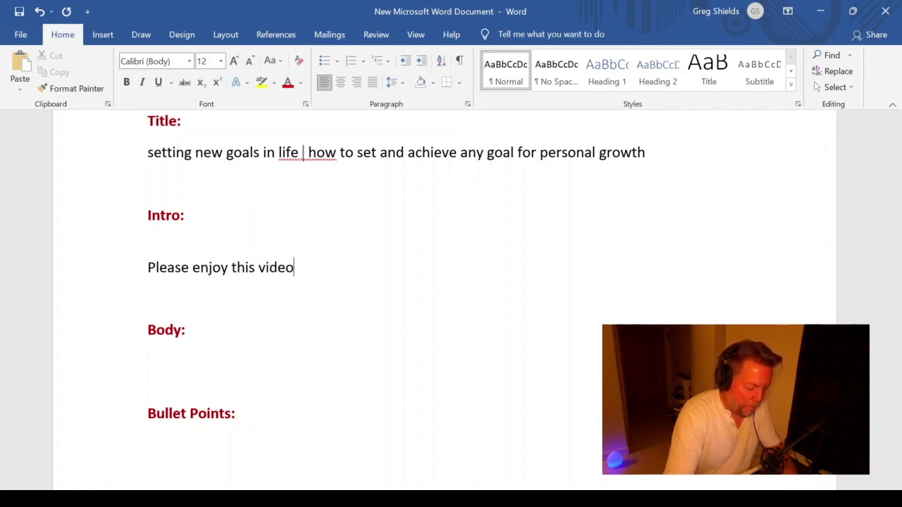
{"action": "type", "text": " about"}
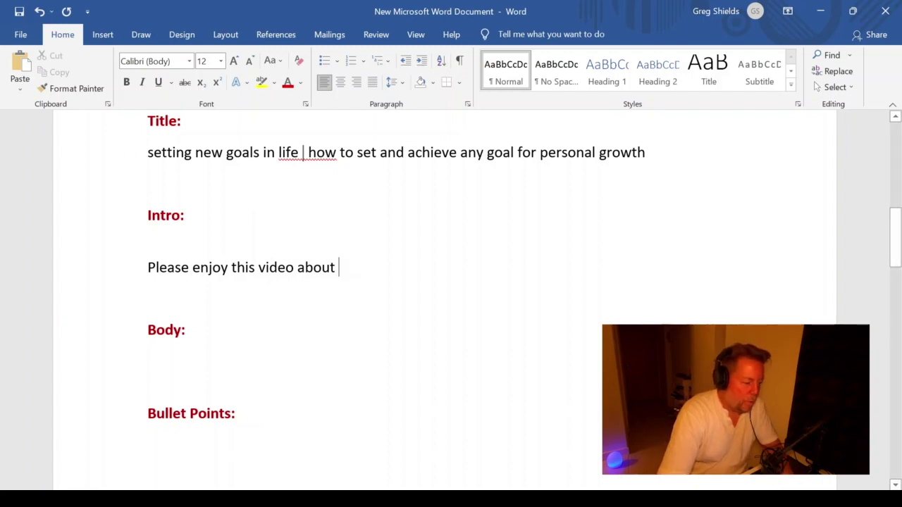
Copy the full title line and paste it after "Please enjoy this video about" in the Intro.
{"action": "left_click_drag", "start_coordinate": [148, 152], "coordinate": [696, 165]}
{"action": "key", "text": "ctrl+c"}
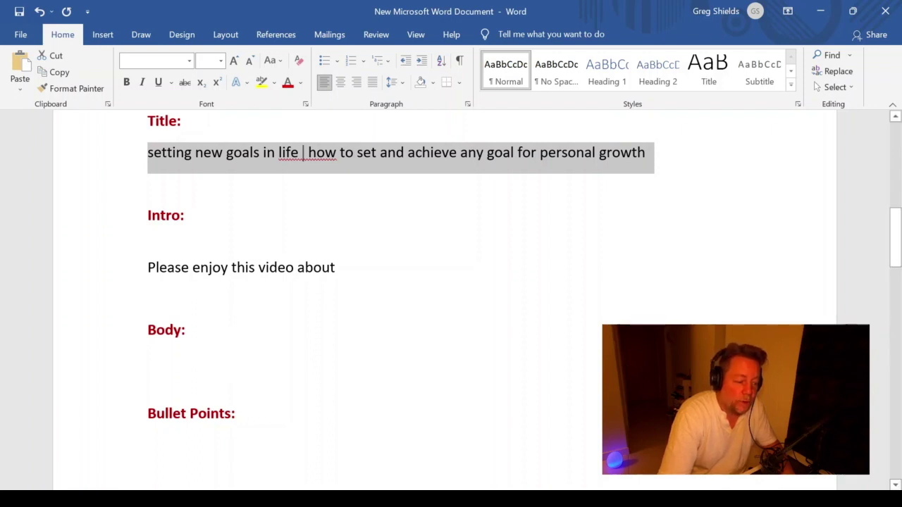
{"action": "left_click", "coordinate": [339, 268]}
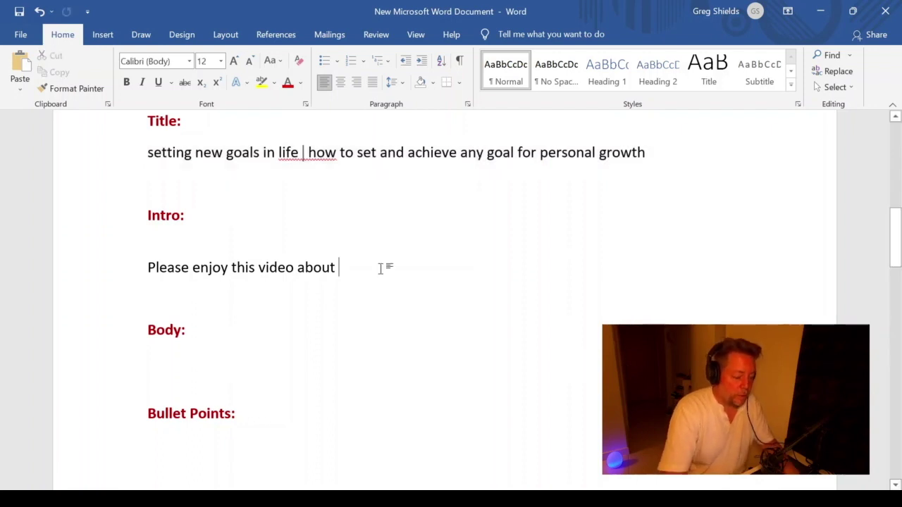
{"action": "key", "text": "ctrl+v"}
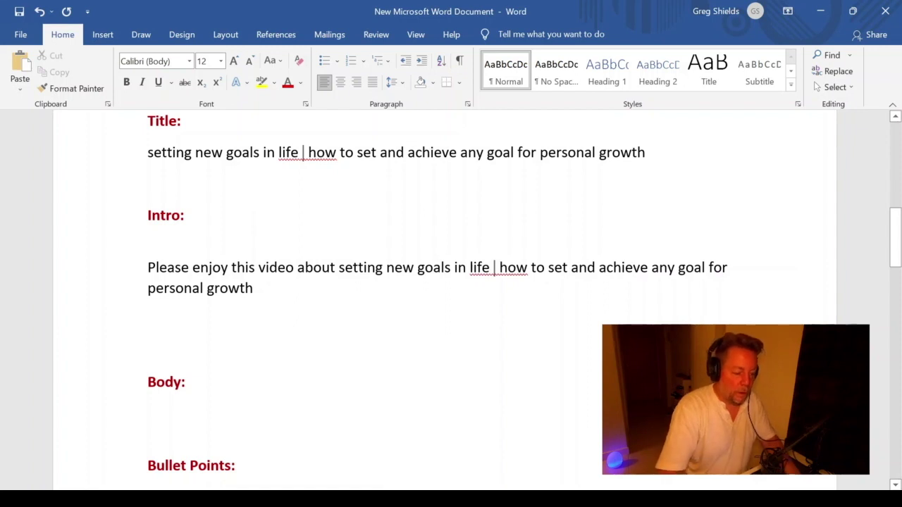
Replace the pasted Intro text's vertical bar with ". If you want to learn more about" and end the sentence with ", this video is for you!".
{"action": "type", "text": ". If "}
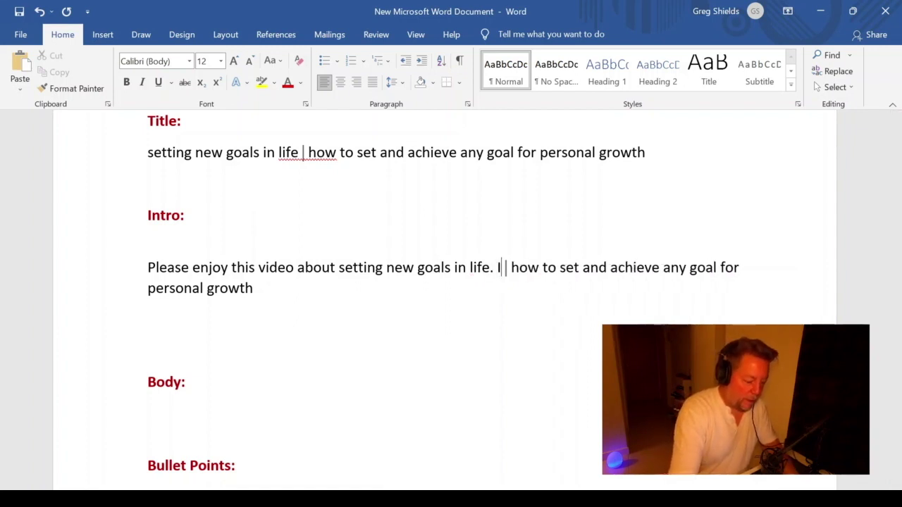
{"action": "type", "text": "you "}
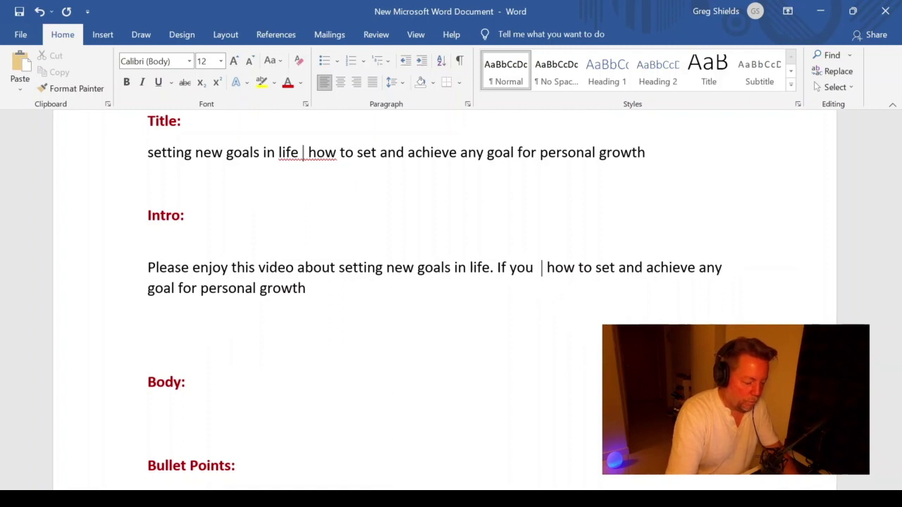
{"action": "type", "text": "want to learn more "}
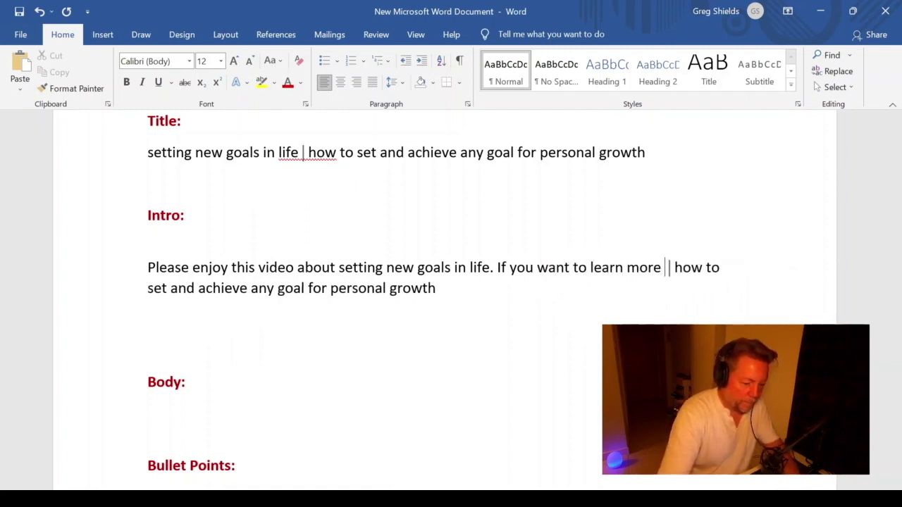
{"action": "type", "text": "about"}
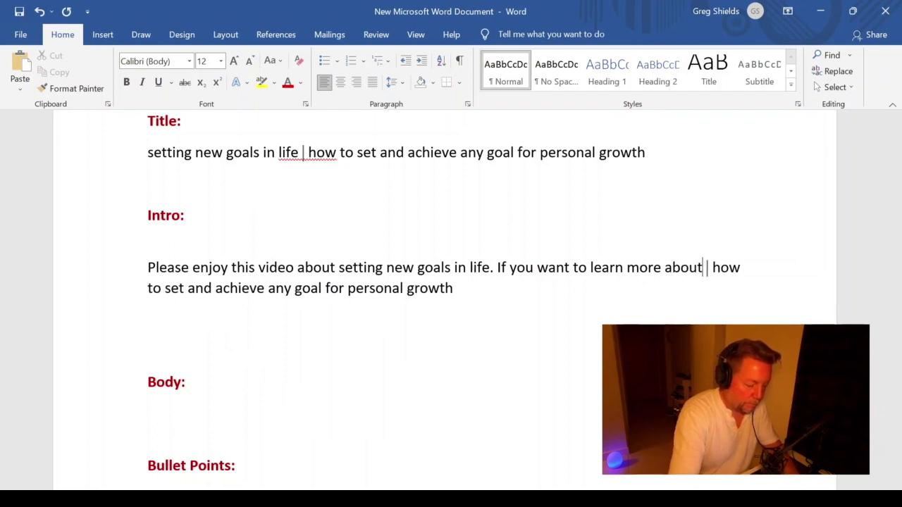
{"action": "key", "text": "Delete"}
{"action": "key", "text": "Delete"}
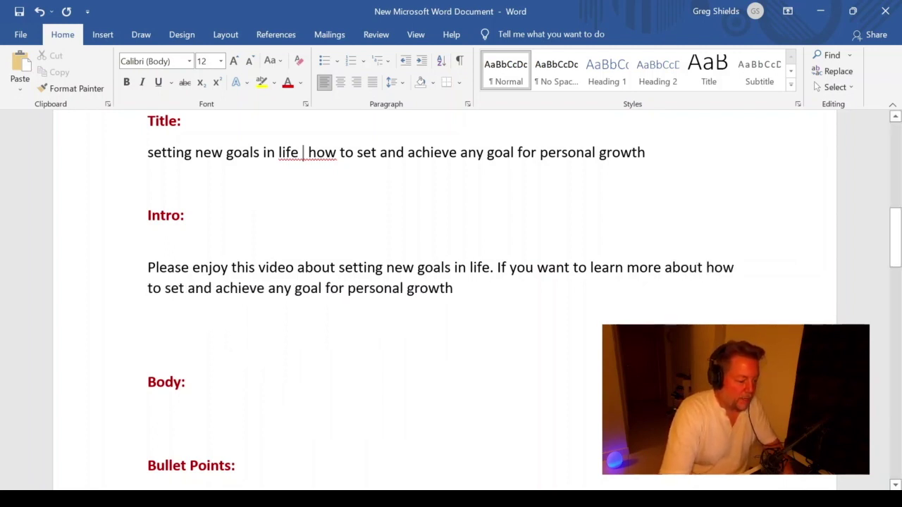
{"action": "type", "text": ", this video is for yo"}
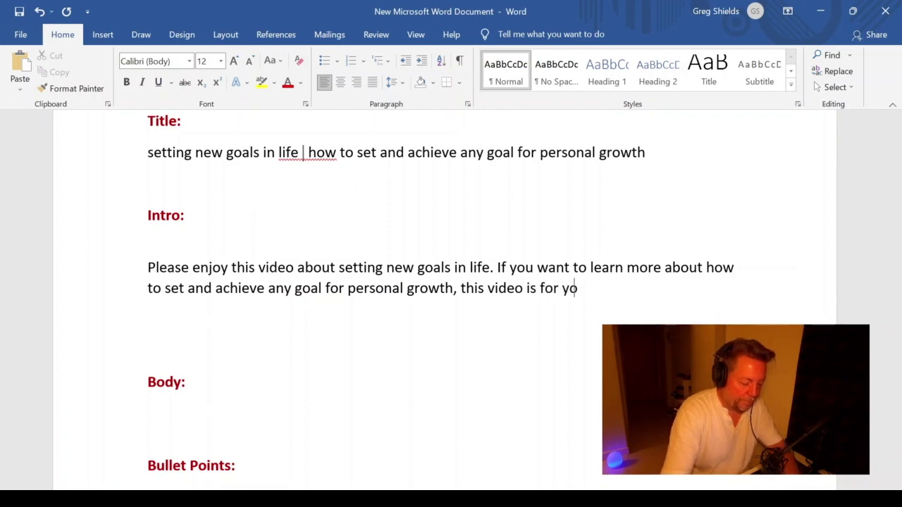
{"action": "type", "text": "u!"}
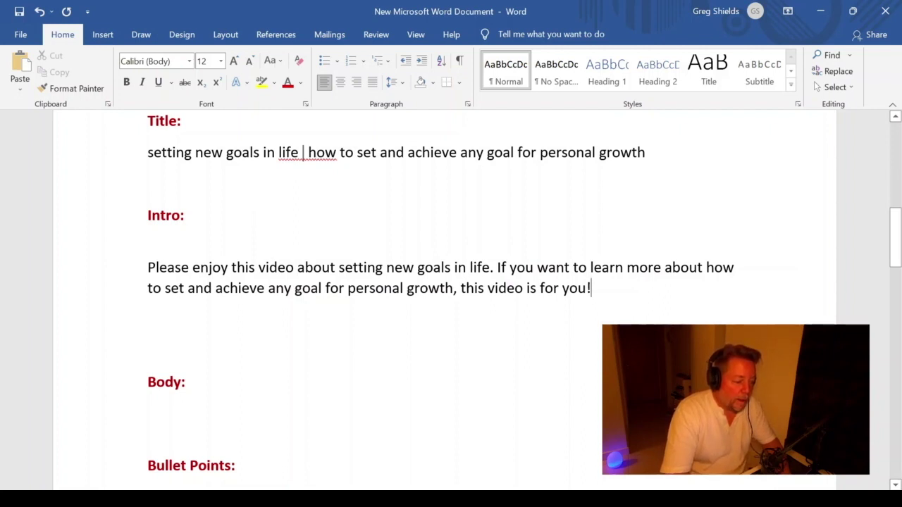
Copy the Intro text from "about setting new goals" through "personal growth" and remove a blank line above the Conclusion heading.
{"action": "left_click_drag", "start_coordinate": [298, 268], "coordinate": [432, 292]}
{"action": "key", "text": "ctrl+c"}
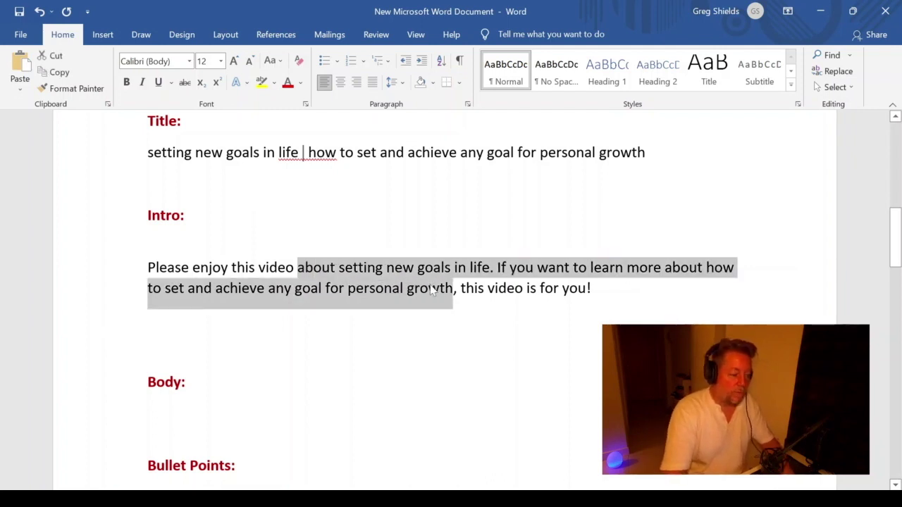
{"action": "left_click", "coordinate": [432, 290]}
{"action": "scroll", "coordinate": [431, 290], "scroll_direction": "down", "scroll_amount": 8}
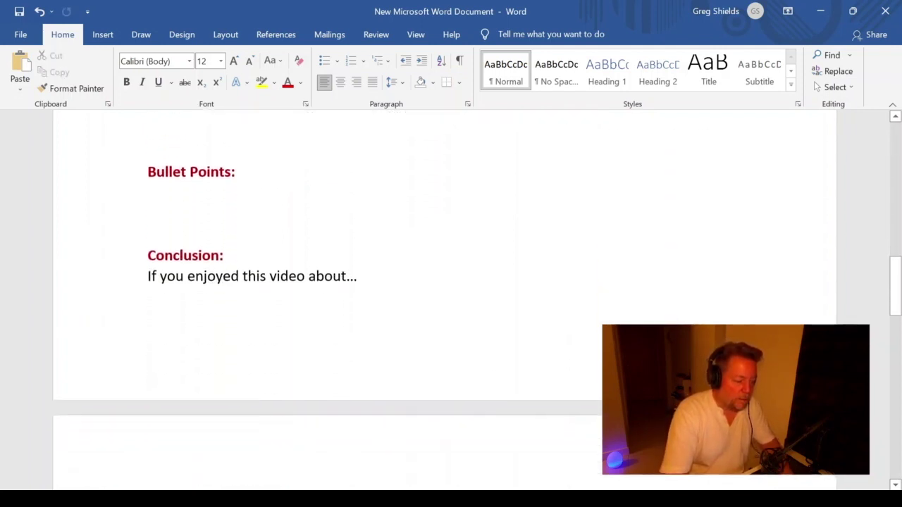
{"action": "scroll", "coordinate": [444, 296], "scroll_direction": "down", "scroll_amount": 1}
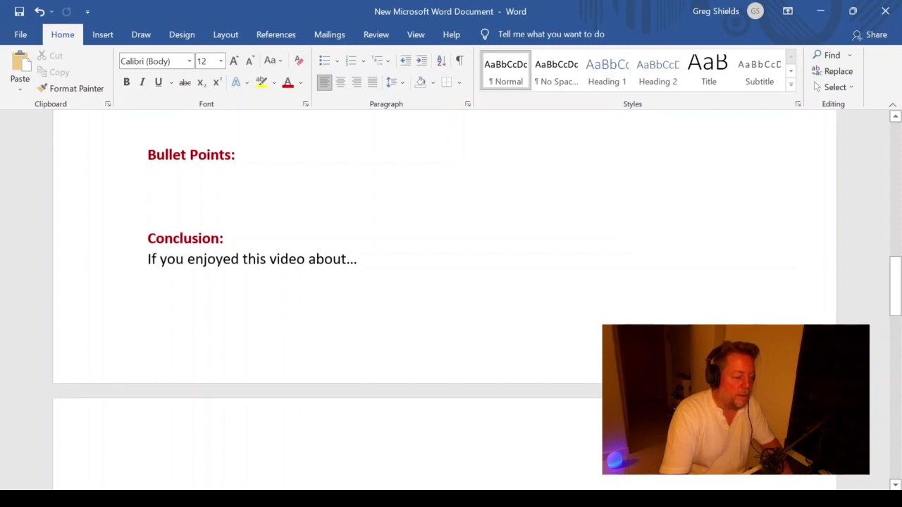
{"action": "key", "text": "Delete"}
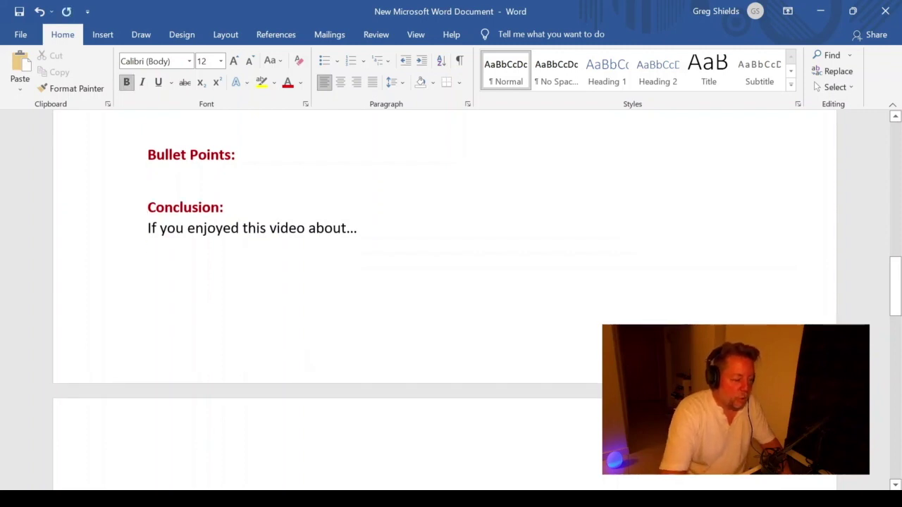
Replace the ellipsis in the Conclusion sentence with the copied Intro text, keeping only one "about" before "setting new goals".
{"action": "left_click", "coordinate": [357, 227]}
{"action": "key", "text": "BackSpace"}
{"action": "key", "text": "BackSpace"}
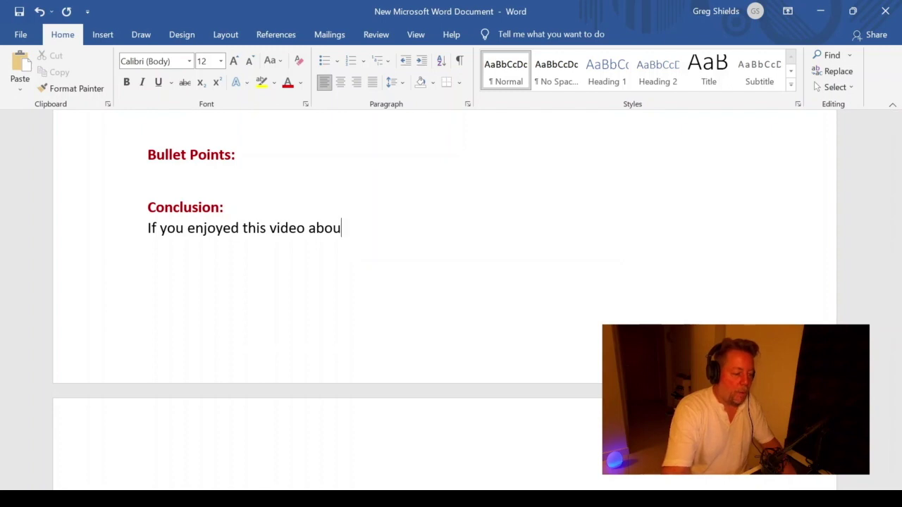
{"action": "type", "text": "t"}
{"action": "key", "text": "ctrl+v"}
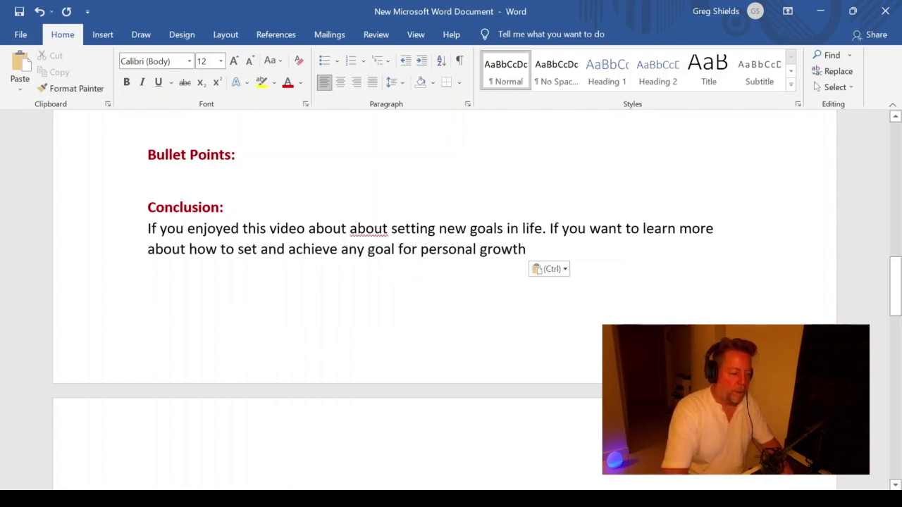
{"action": "double_click", "coordinate": [352, 229]}
{"action": "key", "text": "Delete"}
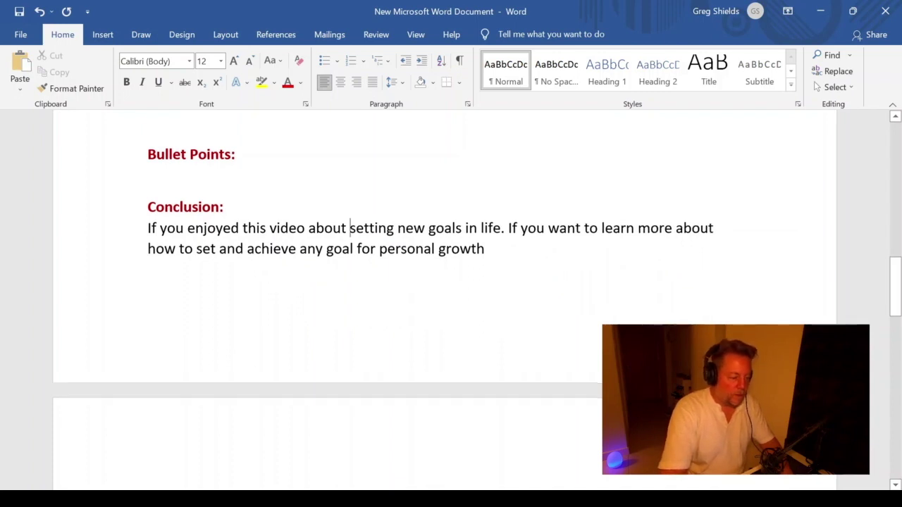
Remove the extra blank line above the Body heading and the blank lines between the Body and Bullet Points headings.
{"action": "scroll", "coordinate": [444, 282], "scroll_direction": "down", "scroll_amount": 1}
{"action": "scroll", "coordinate": [444, 282], "scroll_direction": "up", "scroll_amount": 2}
{"action": "scroll", "coordinate": [444, 282], "scroll_direction": "up", "scroll_amount": 2}
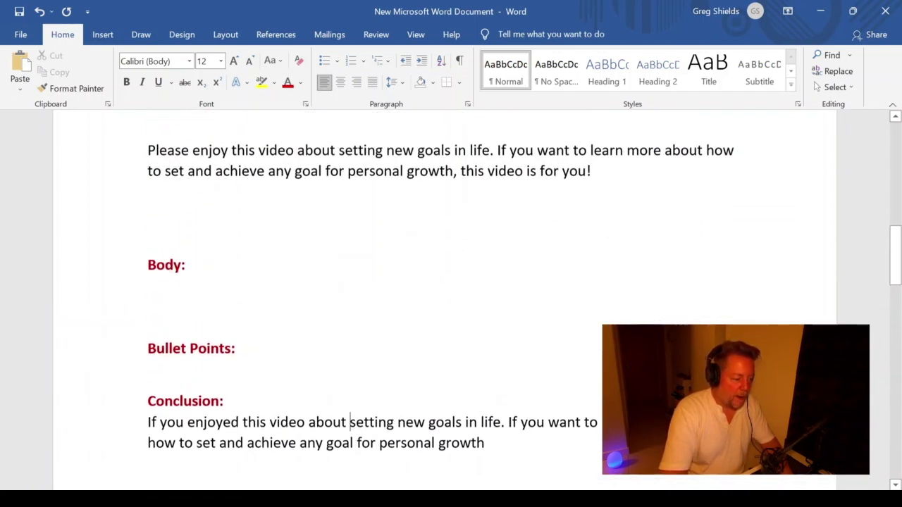
{"action": "left_click", "coordinate": [148, 205]}
{"action": "key", "text": "Delete"}
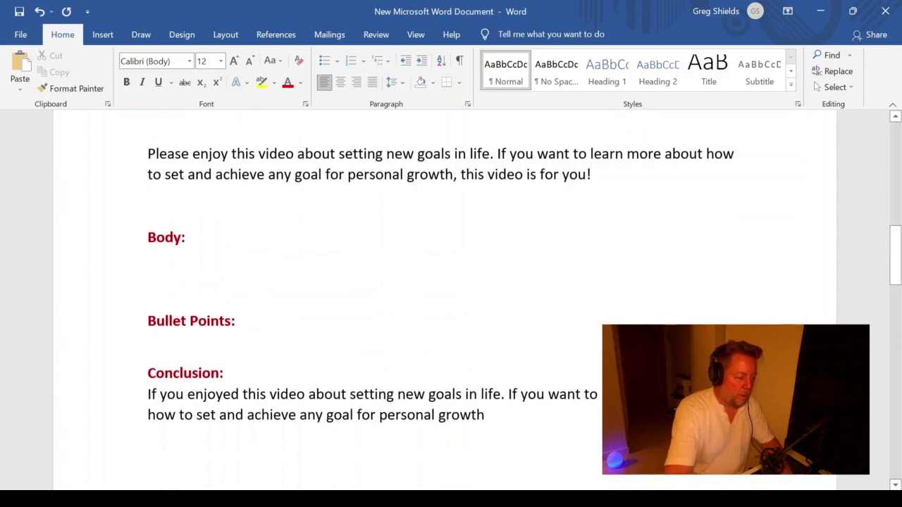
{"action": "left_click", "coordinate": [148, 258]}
{"action": "key", "text": "Delete"}
{"action": "key", "text": "Delete"}
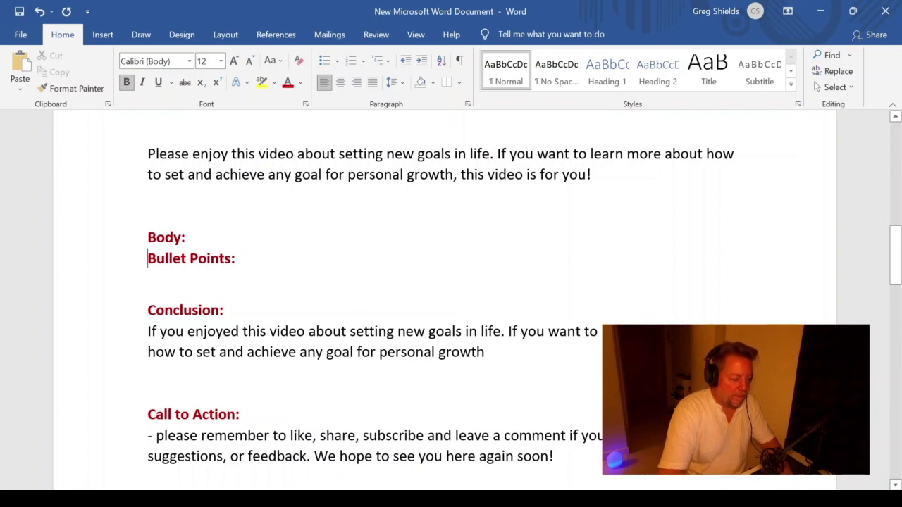
Remove the leading dash from the Call to Action text and add a comma after "personal growth" in the Conclusion.
{"action": "scroll", "coordinate": [451, 303], "scroll_direction": "down", "scroll_amount": 2}
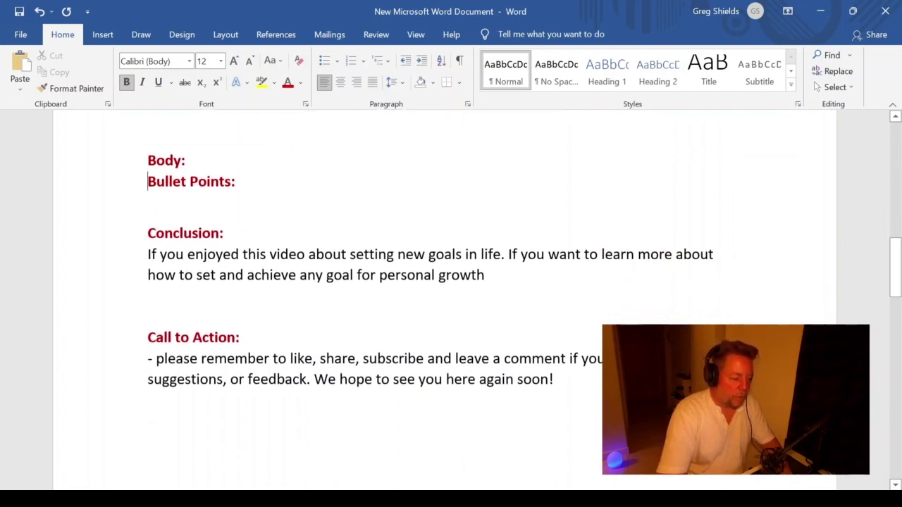
{"action": "left_click", "coordinate": [148, 360]}
{"action": "key", "text": "Delete"}
{"action": "key", "text": "Delete"}
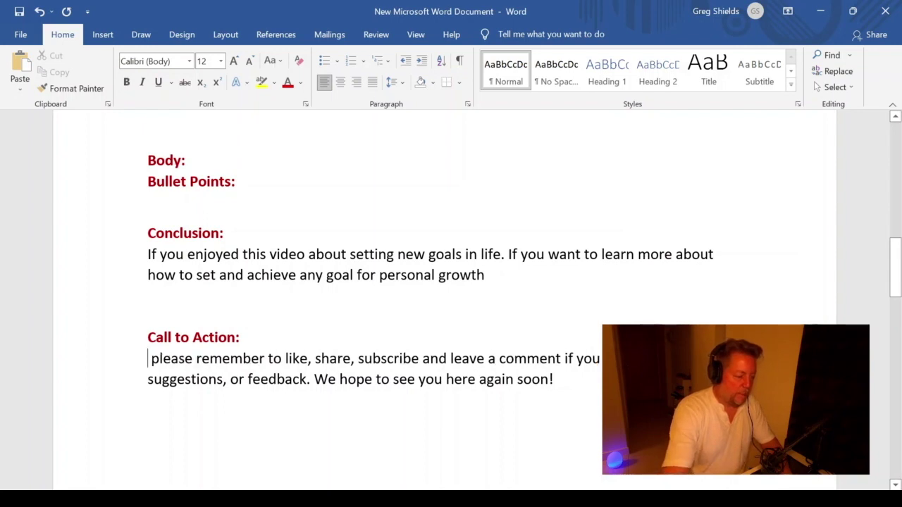
{"action": "left_click", "coordinate": [485, 275]}
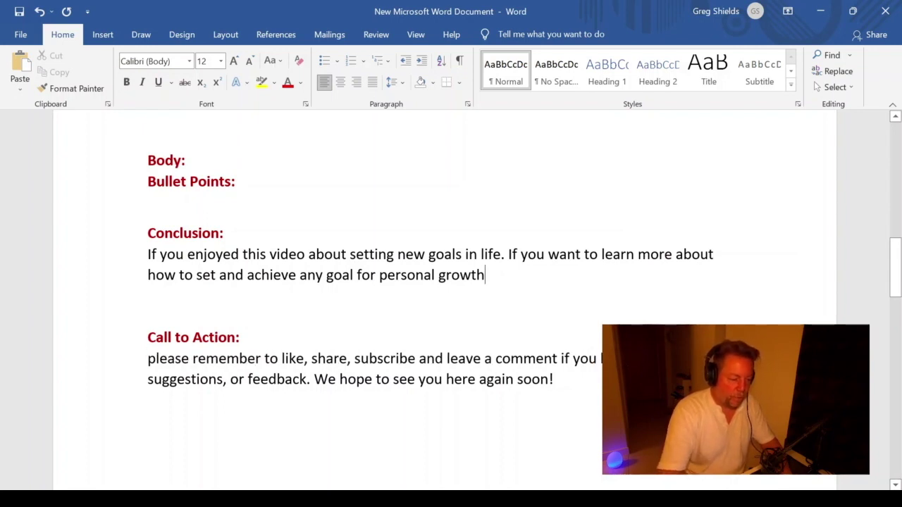
{"action": "type", "text": ","}
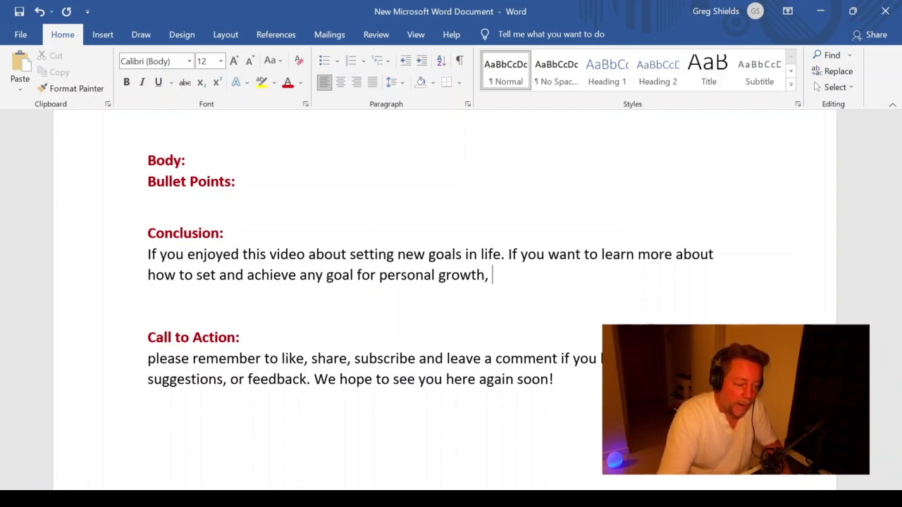
Copy the whole Call to Action text to the end of the Conclusion sentence, after "personal growth,".
{"action": "left_click", "coordinate": [553, 379]}
{"action": "left_click", "coordinate": [147, 359], "text": "shift"}
{"action": "key", "text": "ctrl+c"}
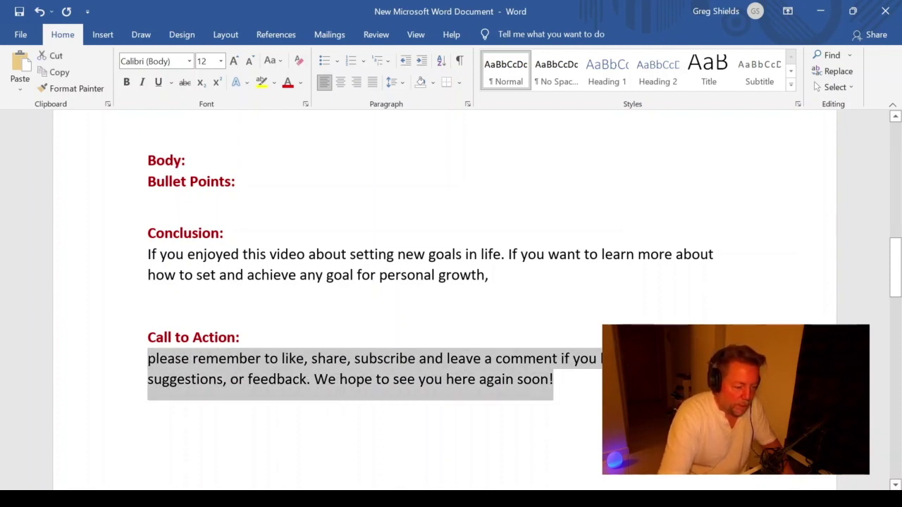
{"action": "left_click", "coordinate": [493, 275]}
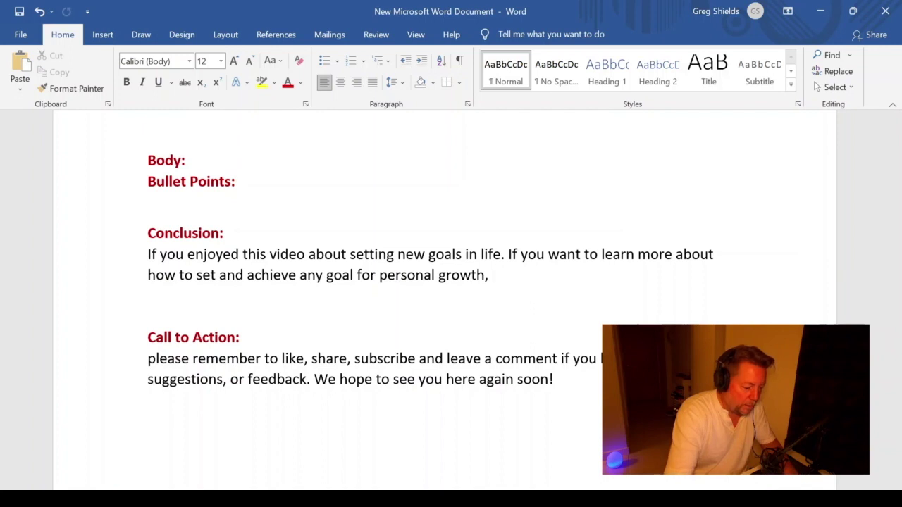
{"action": "key", "text": "ctrl+v"}
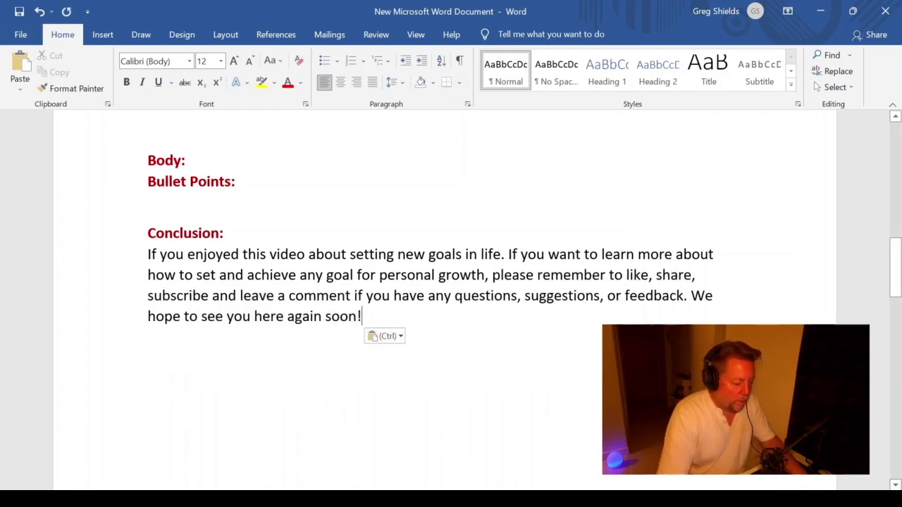
{"action": "key", "text": "Escape"}
Remove the blank line between the Intro heading and its text.
{"action": "scroll", "coordinate": [451, 296], "scroll_direction": "down", "scroll_amount": 5}
{"action": "scroll", "coordinate": [451, 296], "scroll_direction": "up", "scroll_amount": 6}
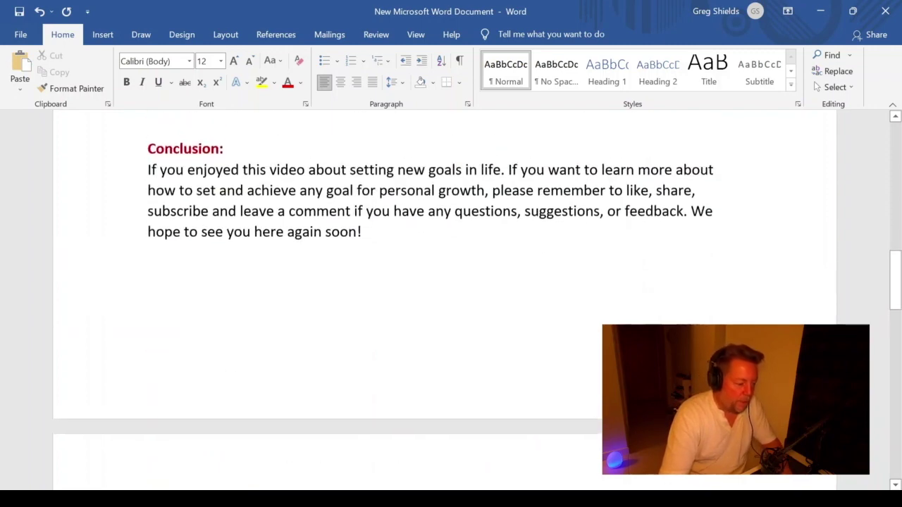
{"action": "scroll", "coordinate": [451, 296], "scroll_direction": "up", "scroll_amount": 4}
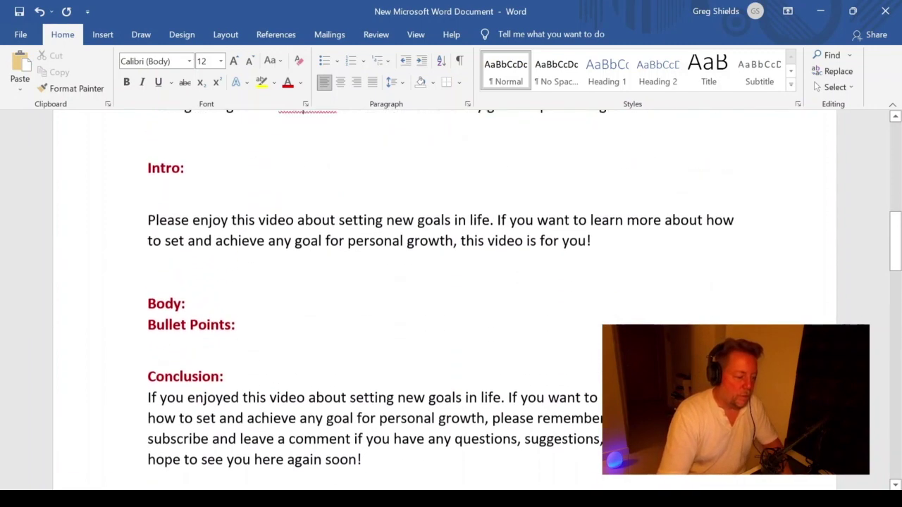
{"action": "scroll", "coordinate": [451, 296], "scroll_direction": "up", "scroll_amount": 1}
{"action": "left_click", "coordinate": [148, 230]}
{"action": "key", "text": "Delete"}
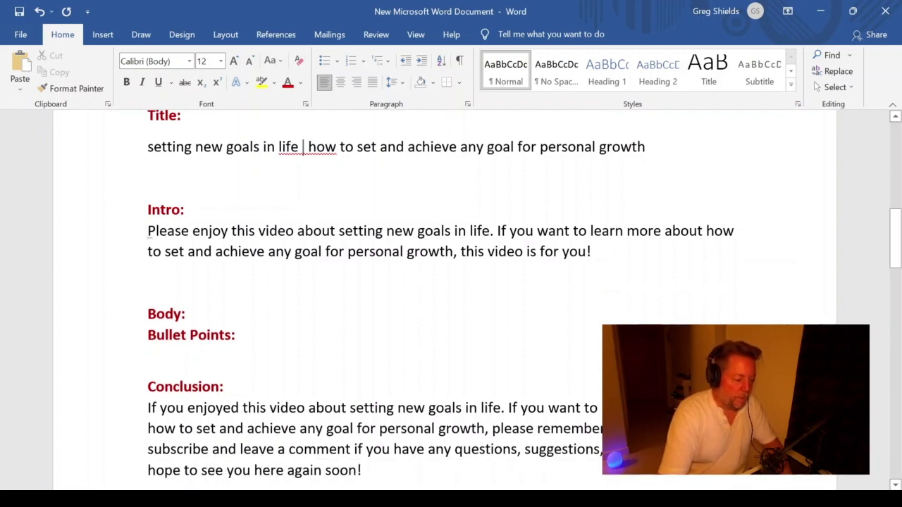
Insert a run of blank lines above the Call to Action heading, moving that section well away from the Conclusion.
{"action": "scroll", "coordinate": [451, 296], "scroll_direction": "down", "scroll_amount": 1}
{"action": "scroll", "coordinate": [451, 296], "scroll_direction": "down", "scroll_amount": 3}
{"action": "scroll", "coordinate": [451, 297], "scroll_direction": "up", "scroll_amount": 1}
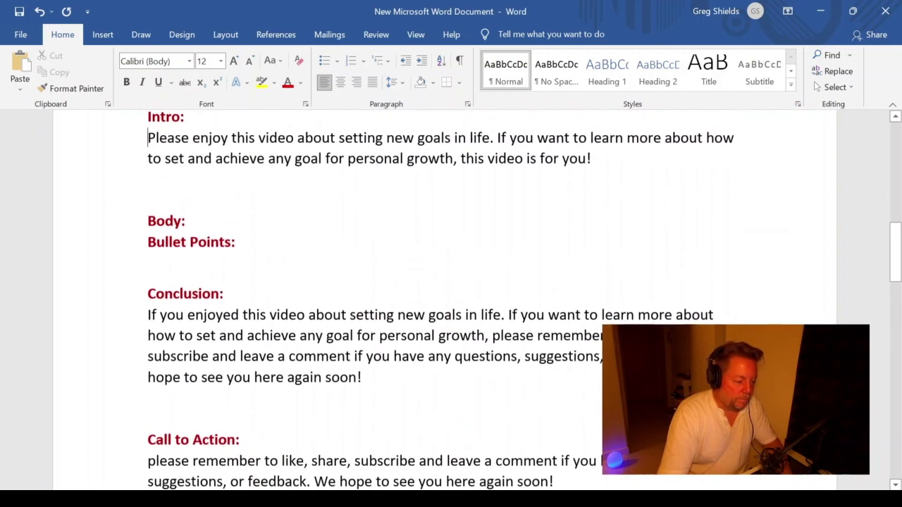
{"action": "left_click", "coordinate": [147, 411]}
{"action": "key", "text": "Return"}
{"action": "key", "text": "Return"}
{"action": "key", "text": "Return"}
{"action": "key", "text": "Return"}
{"action": "key", "text": "Return"}
{"action": "key", "text": "Return"}
{"action": "key", "text": "Return"}
{"action": "key", "text": "Return"}
{"action": "key", "text": "Return"}
{"action": "key", "text": "Return"}
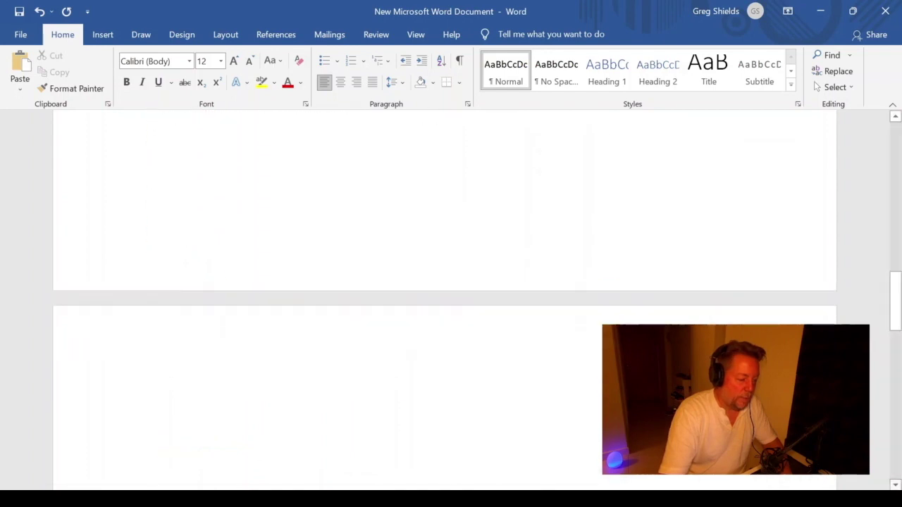
Copy the "#Hashtags" heading from below the Call to Action and paste it beneath the Conclusion text.
{"action": "scroll", "coordinate": [451, 296], "scroll_direction": "down", "scroll_amount": 6}
{"action": "scroll", "coordinate": [451, 297], "scroll_direction": "up", "scroll_amount": 2}
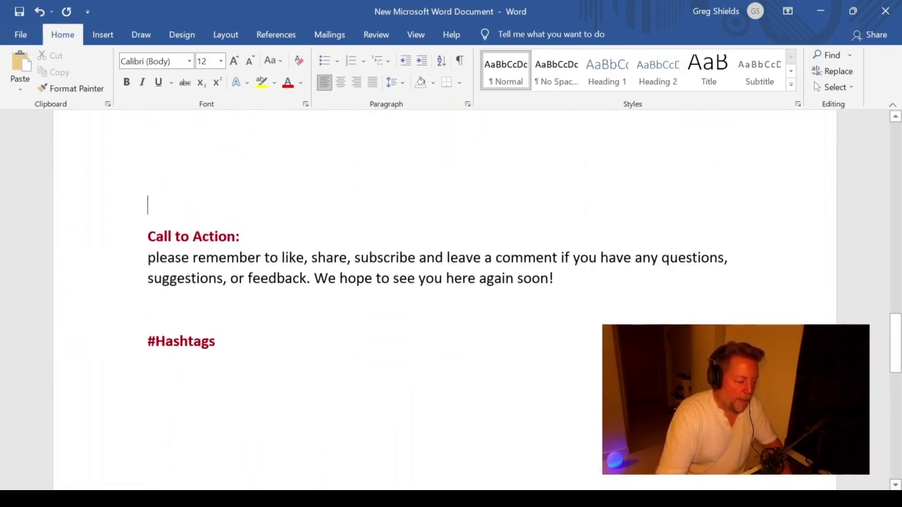
{"action": "left_click_drag", "start_coordinate": [215, 343], "coordinate": [145, 344]}
{"action": "key", "text": "ctrl+c"}
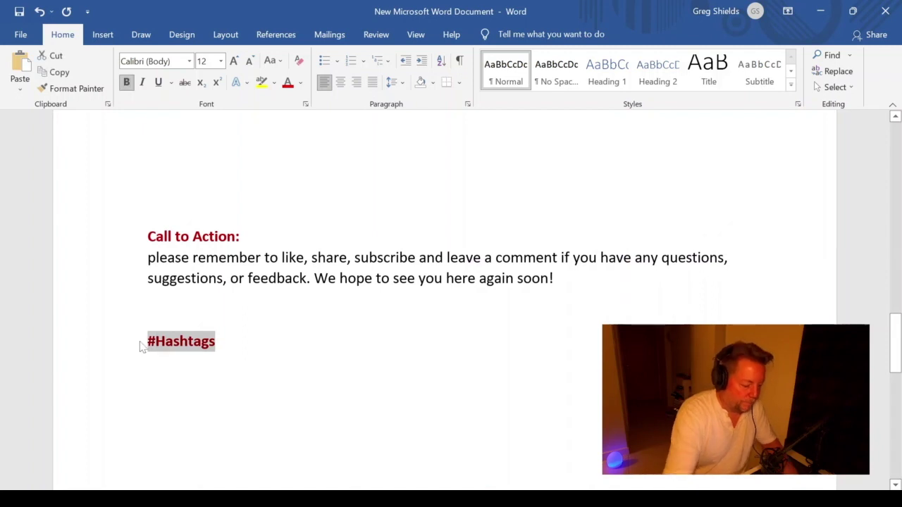
{"action": "scroll", "coordinate": [156, 346], "scroll_direction": "up", "scroll_amount": 7}
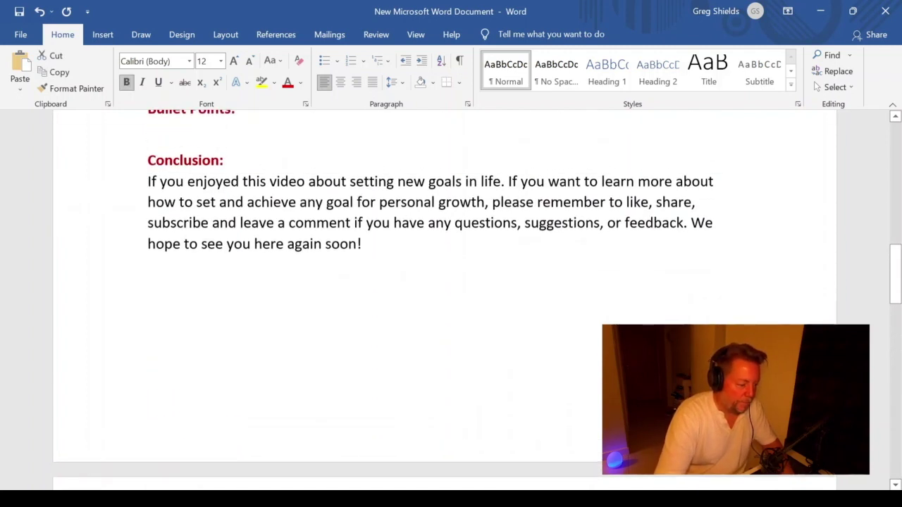
{"action": "left_click", "coordinate": [379, 302]}
{"action": "key", "text": "ctrl+v"}
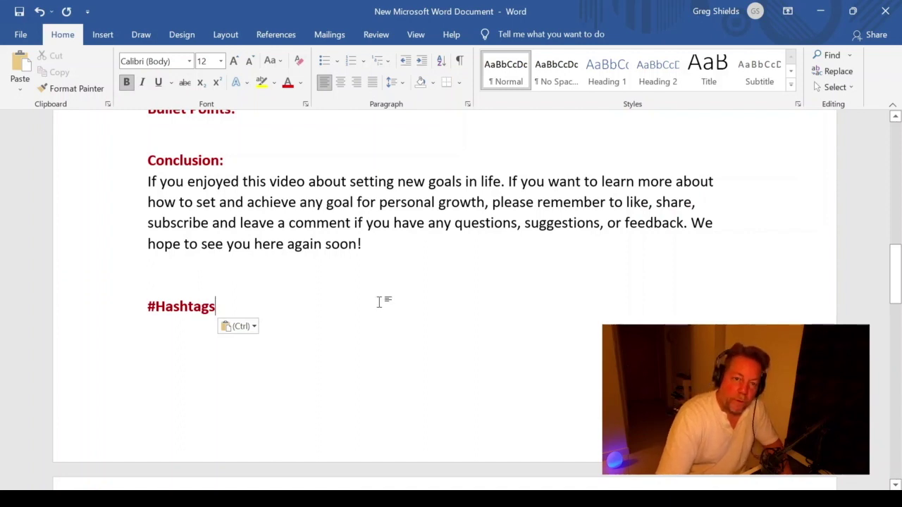
Capitalize the first letters of "Setting" and "New" in the title line.
{"action": "scroll", "coordinate": [378, 302], "scroll_direction": "up", "scroll_amount": 8}
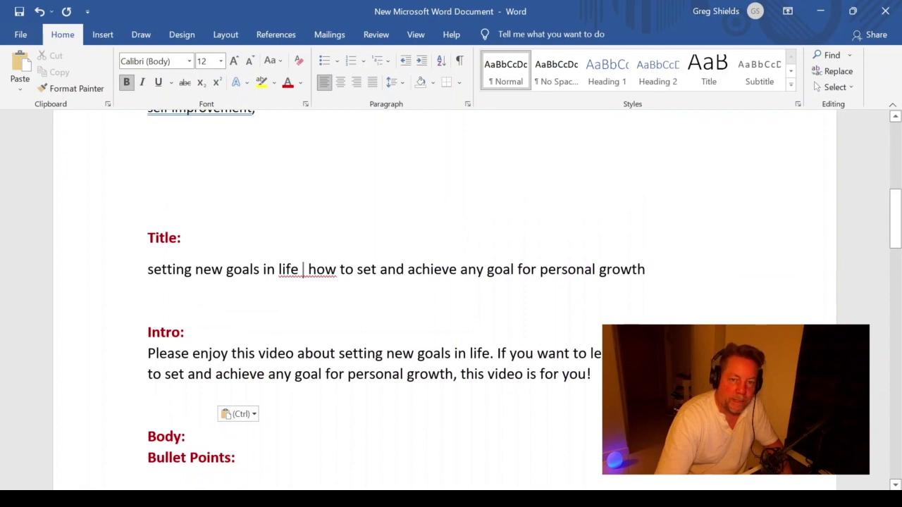
{"action": "scroll", "coordinate": [452, 302], "scroll_direction": "down", "scroll_amount": 1}
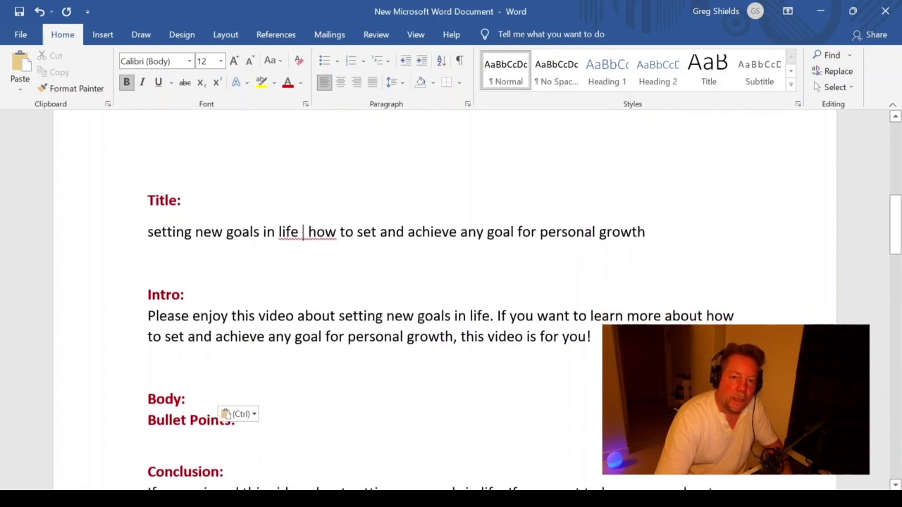
{"action": "scroll", "coordinate": [451, 302], "scroll_direction": "down", "scroll_amount": 2}
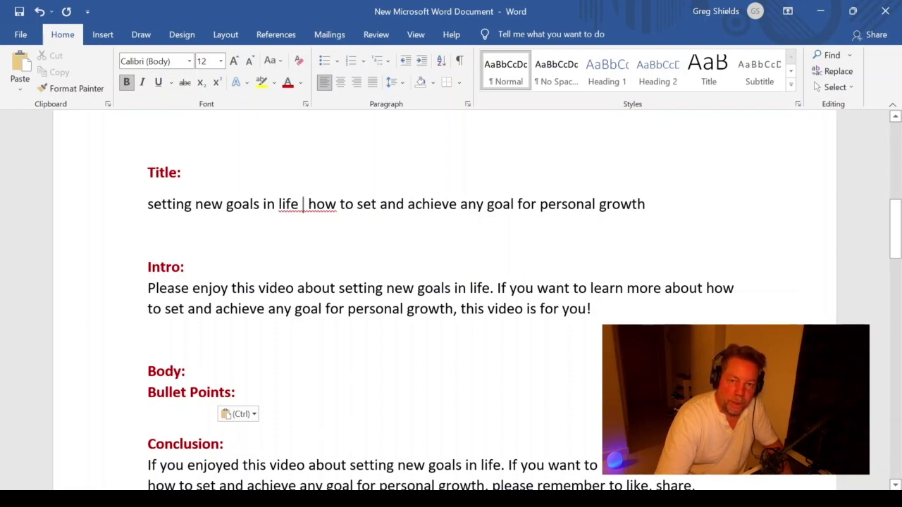
{"action": "left_click", "coordinate": [130, 207]}
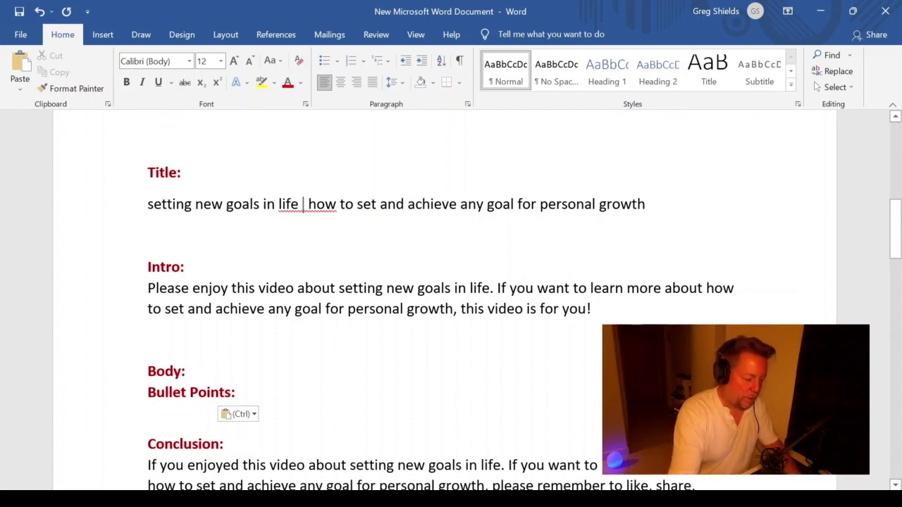
{"action": "type", "text": "S"}
{"action": "key", "text": "Delete"}
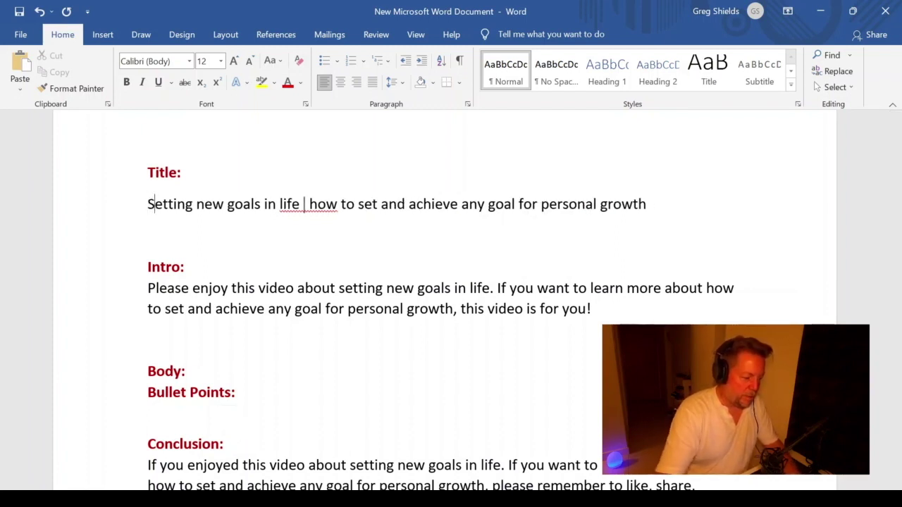
{"action": "key", "text": "Right"}
{"action": "key", "text": "Right"}
{"action": "key", "text": "Right"}
{"action": "key", "text": "Right"}
{"action": "key", "text": "Right"}
{"action": "key", "text": "Right"}
{"action": "key", "text": "Right"}
{"action": "key", "text": "Right"}
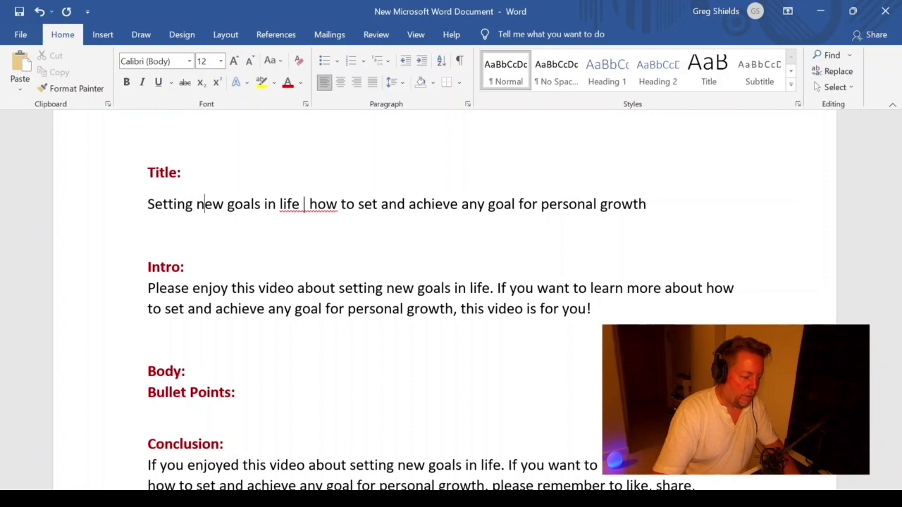
{"action": "key", "text": "BackSpace"}
{"action": "type", "text": "N"}
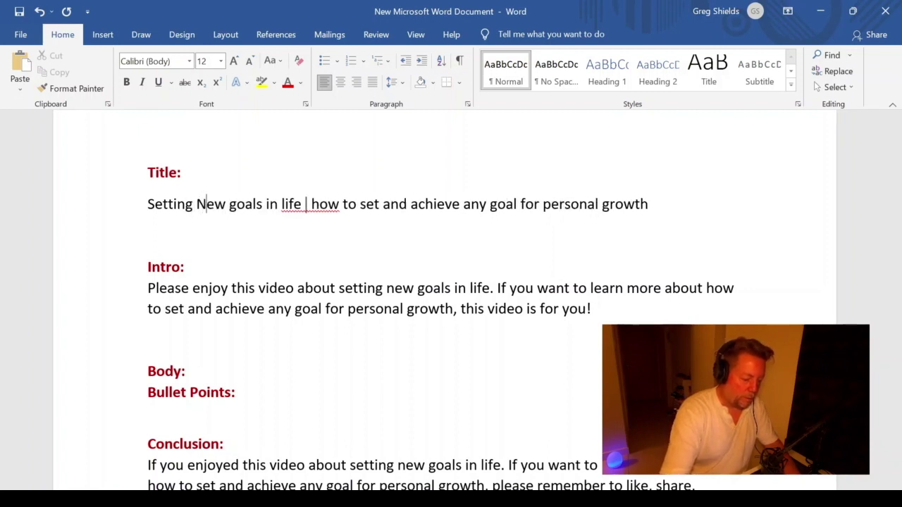
Capitalize the first letters of "Goals" and "Life" in the title line.
{"action": "key", "text": "Right"}
{"action": "key", "text": "Right"}
{"action": "key", "text": "Right"}
{"action": "key", "text": "Right"}
{"action": "key", "text": "BackSpace"}
{"action": "type", "text": "G"}
{"action": "key", "text": "Right"}
{"action": "key", "text": "Right"}
{"action": "key", "text": "Right"}
{"action": "key", "text": "Right"}
{"action": "key", "text": "Right"}
{"action": "key", "text": "Right"}
{"action": "key", "text": "Right"}
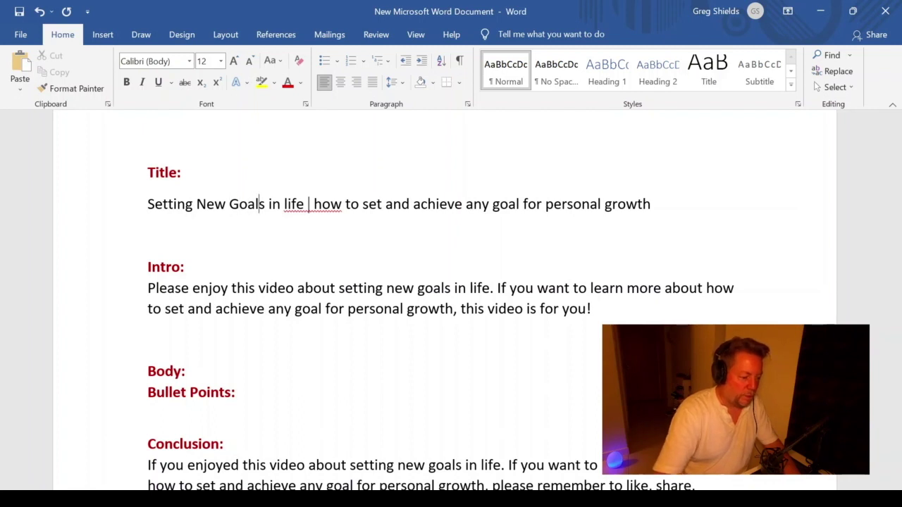
{"action": "key", "text": "Right"}
{"action": "key", "text": "Delete"}
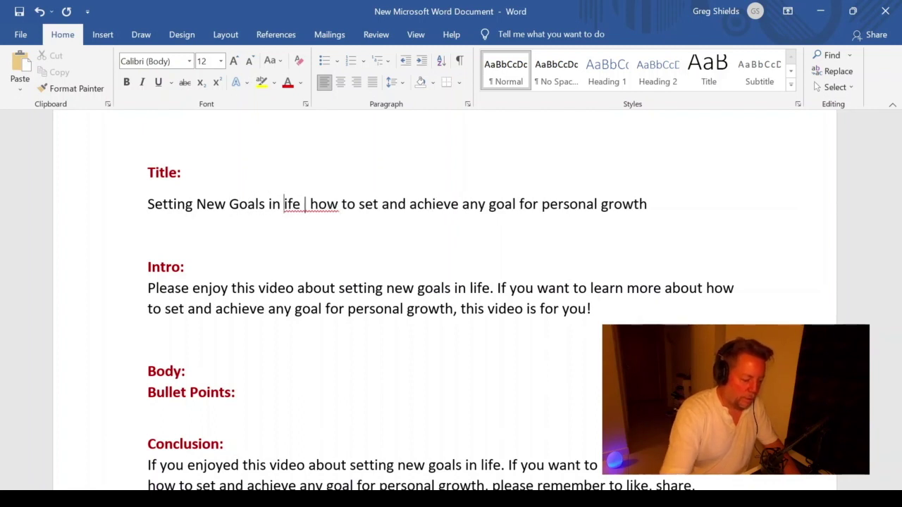
{"action": "type", "text": "L"}
{"action": "key", "text": "Right"}
{"action": "key", "text": "Right"}
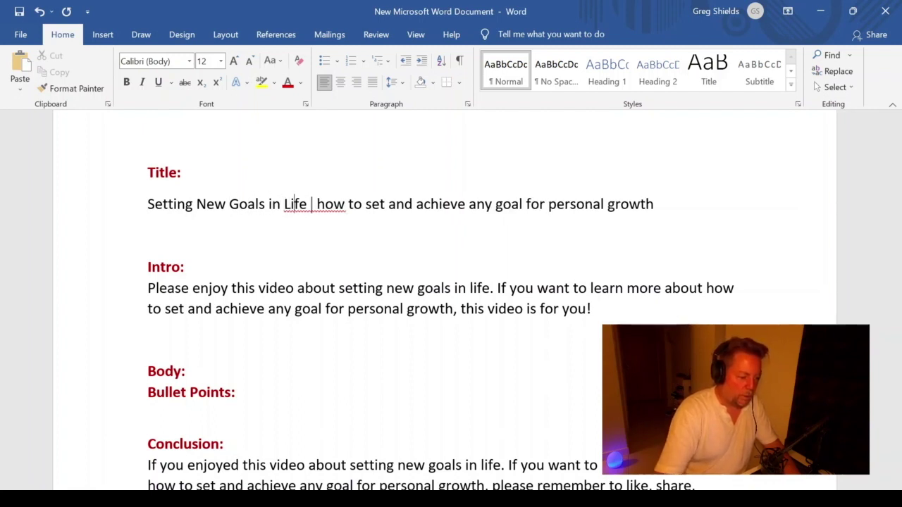
{"action": "key", "text": "Right"}
{"action": "key", "text": "Right"}
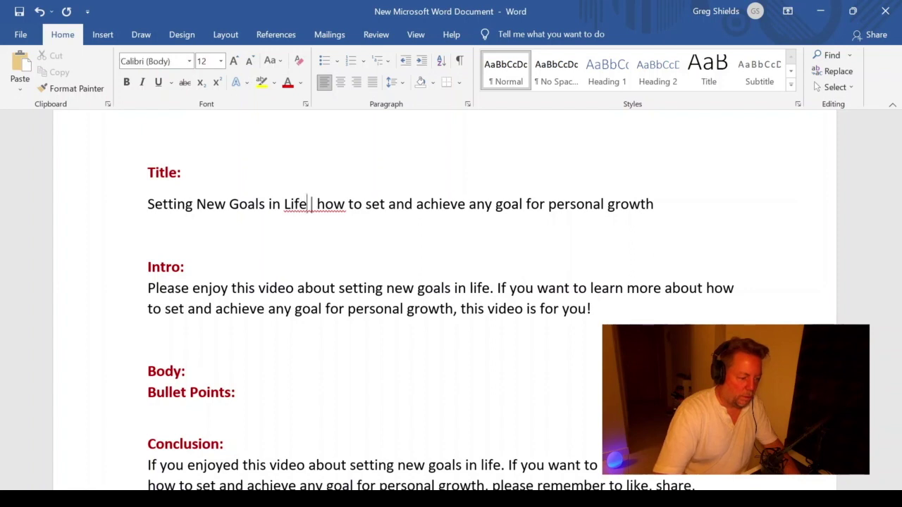
Widen the spacing around the vertical bar in the title and capitalize "How".
{"action": "key", "text": "Right"}
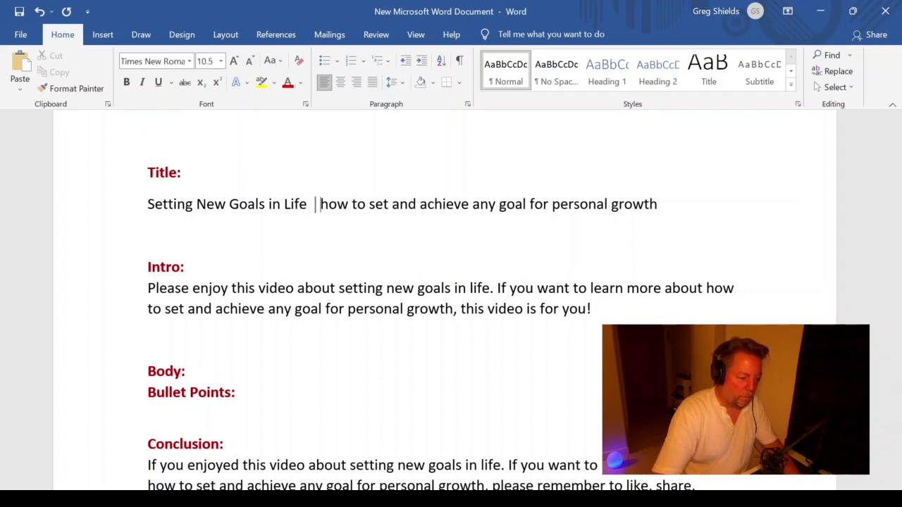
{"action": "key", "text": "Delete"}
{"action": "type", "text": "H"}
{"action": "key", "text": "Right"}
{"action": "key", "text": "Right"}
{"action": "key", "text": "Right"}
{"action": "key", "text": "Right"}
{"action": "key", "text": "Right"}
{"action": "key", "text": "Right"}
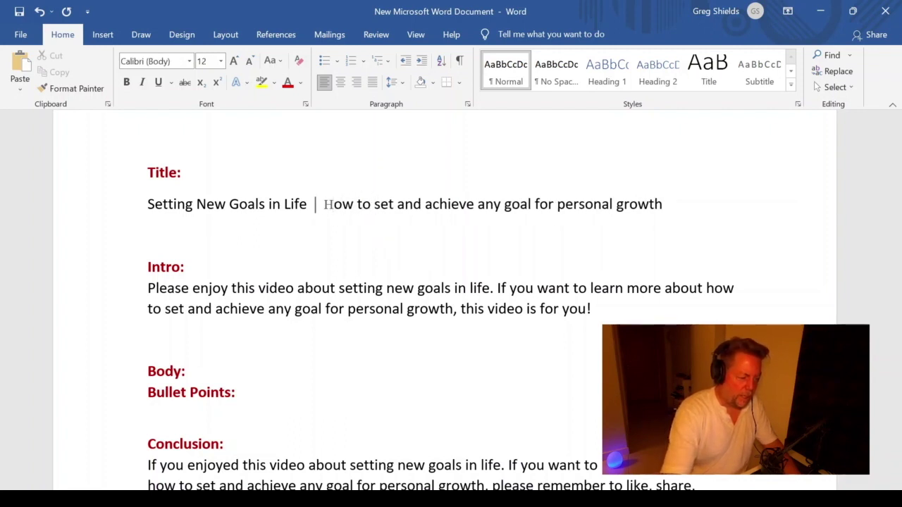
Capitalize the first letters of "Set" and "Achieve" in the title line.
{"action": "key", "text": "Delete"}
{"action": "type", "text": "S"}
{"action": "key", "text": "Right"}
{"action": "key", "text": "Right"}
{"action": "key", "text": "Right"}
{"action": "key", "text": "Right"}
{"action": "key", "text": "Right"}
{"action": "key", "text": "Right"}
{"action": "key", "text": "Right"}
{"action": "key", "text": "Right"}
{"action": "key", "text": "BackSpace"}
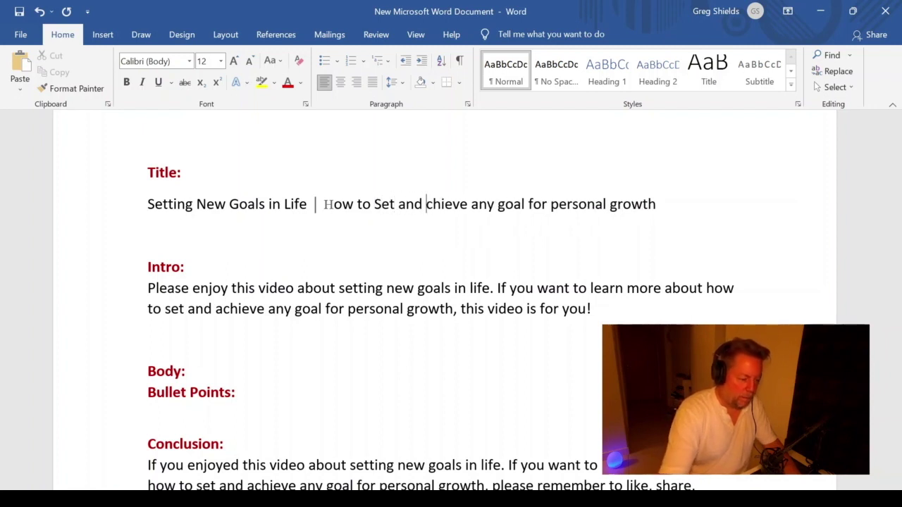
{"action": "type", "text": "A"}
{"action": "key", "text": "Right"}
{"action": "key", "text": "Right"}
{"action": "key", "text": "Right"}
{"action": "key", "text": "Right"}
{"action": "key", "text": "Right"}
{"action": "key", "text": "Right"}
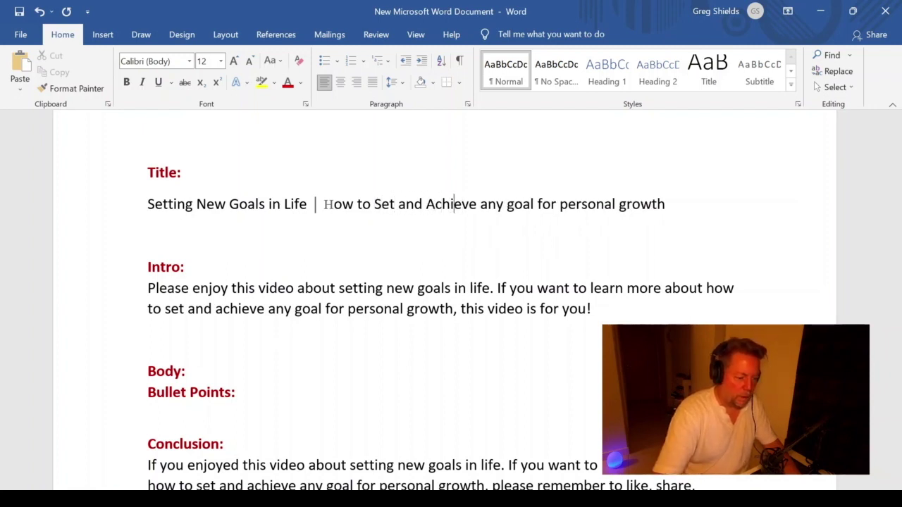
Change "any goal" in the title to "ANY Goal".
{"action": "key", "text": "Right"}
{"action": "key", "text": "Delete"}
{"action": "key", "text": "Delete"}
{"action": "key", "text": "Delete"}
{"action": "key", "text": "Delete"}
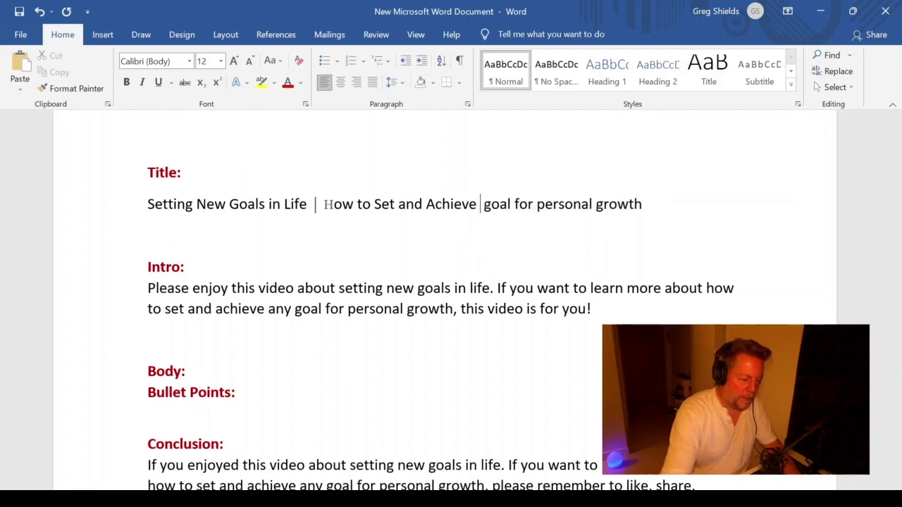
{"action": "type", "text": "ANY"}
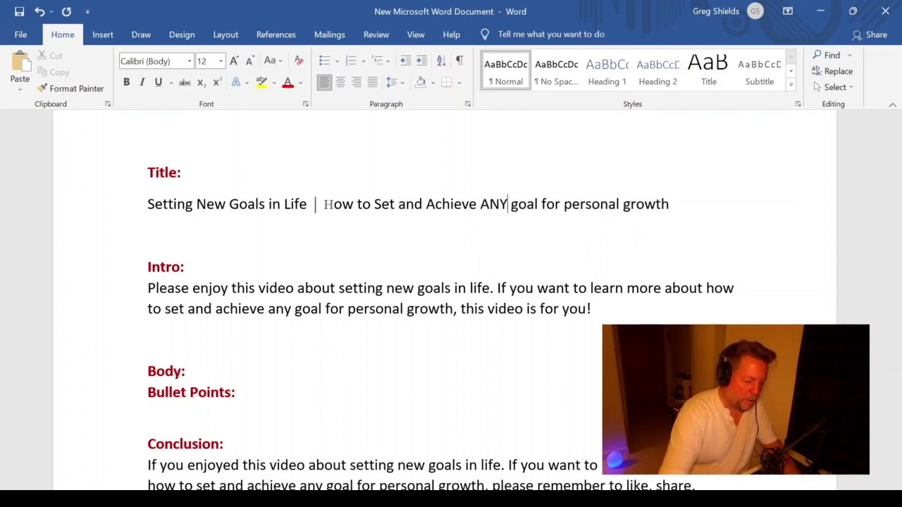
{"action": "left_click", "coordinate": [519, 203]}
{"action": "type", "text": "G"}
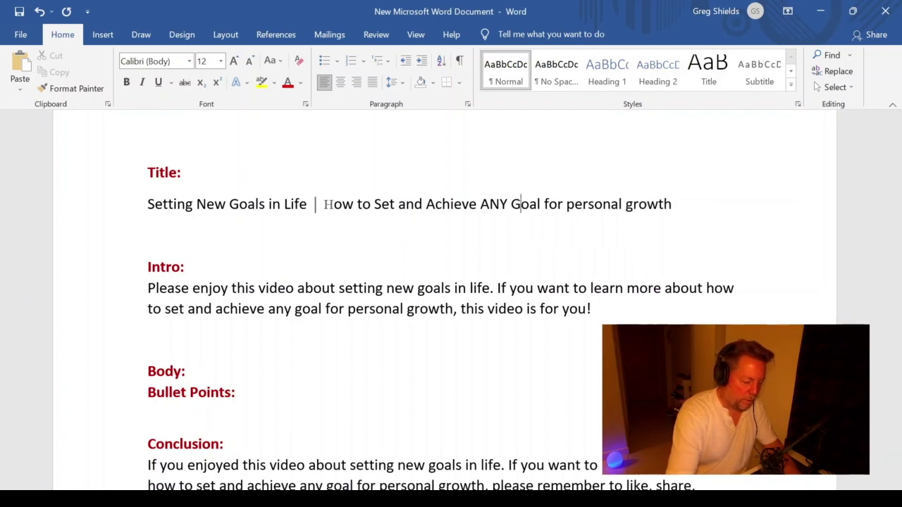
Capitalize both words of "personal growth" at the end of the title.
{"action": "key", "text": "Right"}
{"action": "key", "text": "Right"}
{"action": "key", "text": "Right"}
{"action": "key", "text": "Right"}
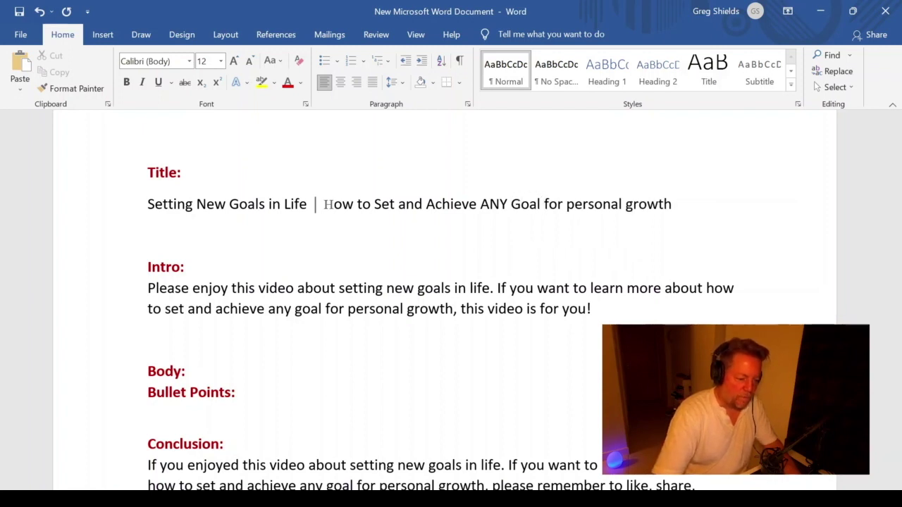
{"action": "key", "text": "Right"}
{"action": "key", "text": "Delete"}
{"action": "type", "text": "P"}
{"action": "left_click", "coordinate": [587, 204]}
{"action": "key", "text": "Right"}
{"action": "key", "text": "Right"}
{"action": "key", "text": "Right"}
{"action": "key", "text": "Right"}
{"action": "key", "text": "Delete"}
{"action": "type", "text": "G"}
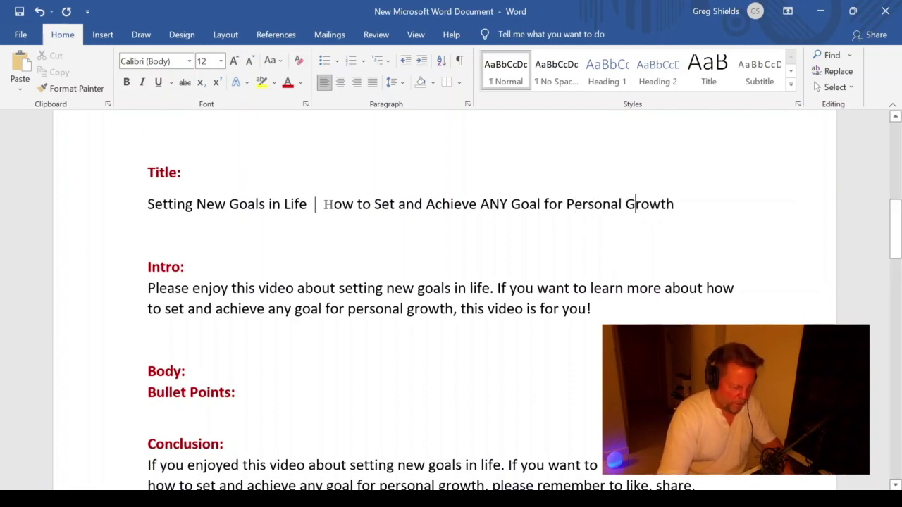
Replace the mismatched first two letters of "How" in the title so they match the font of the remaining title text.
{"action": "left_click", "coordinate": [324, 204]}
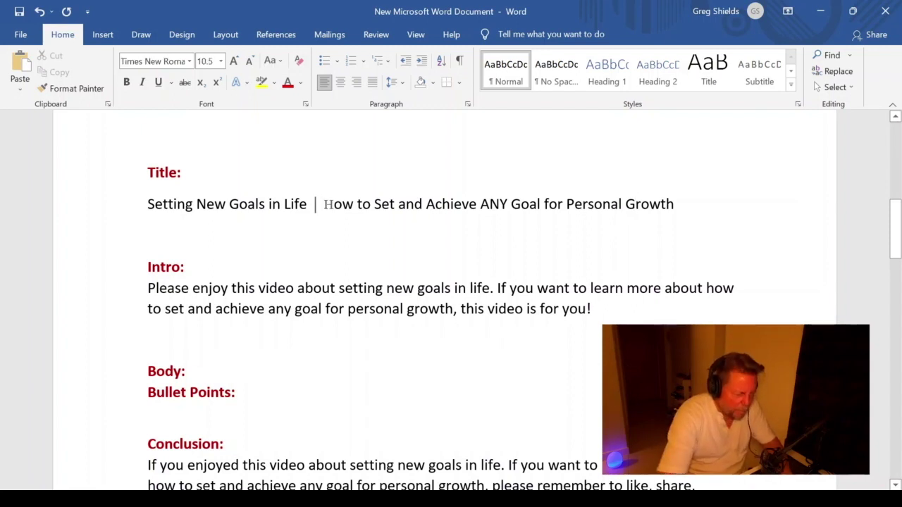
{"action": "left_click", "coordinate": [334, 204]}
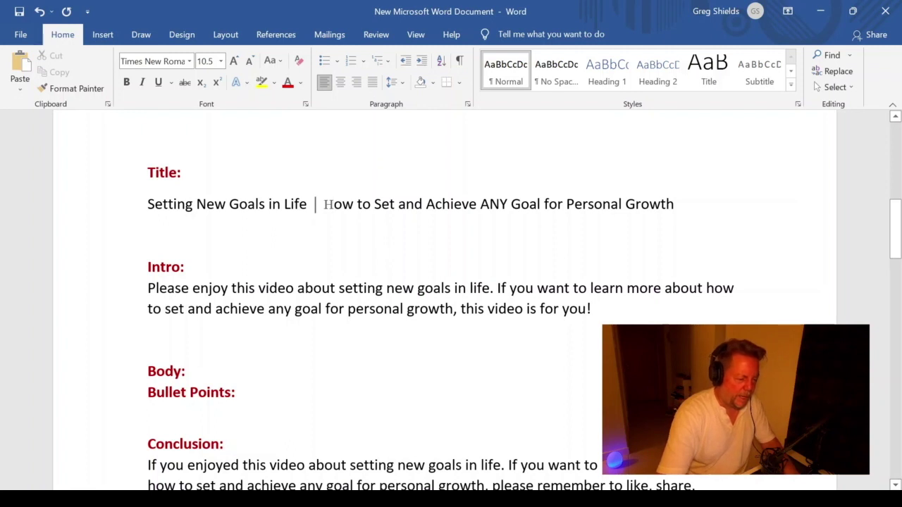
{"action": "left_click", "coordinate": [342, 204]}
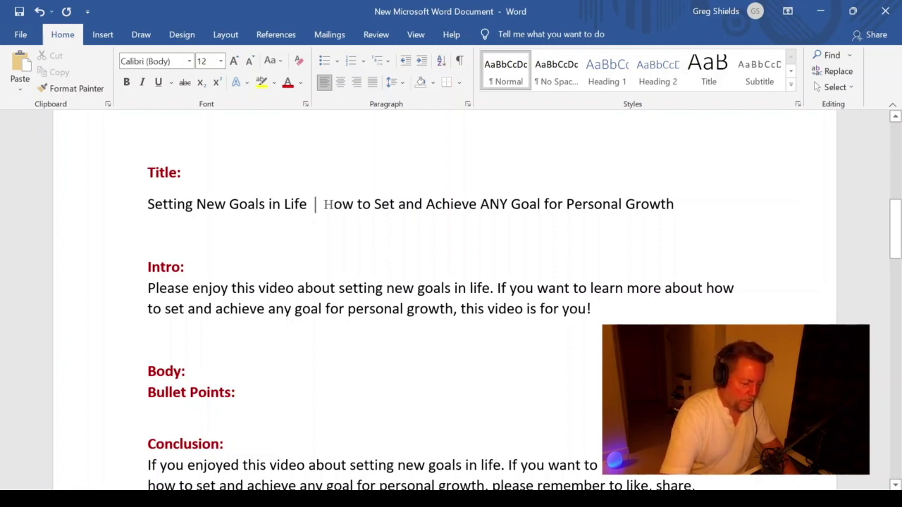
{"action": "type", "text": "Ho"}
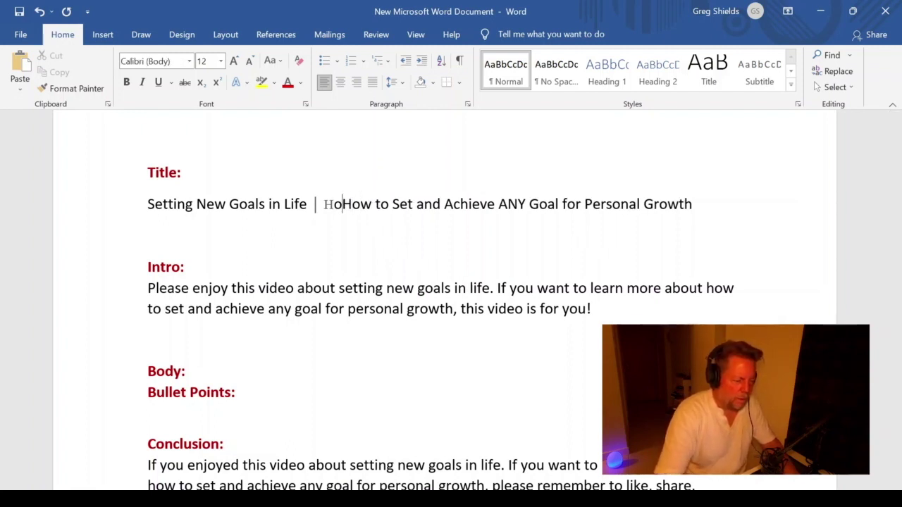
{"action": "key", "text": "BackSpace"}
{"action": "key", "text": "BackSpace"}
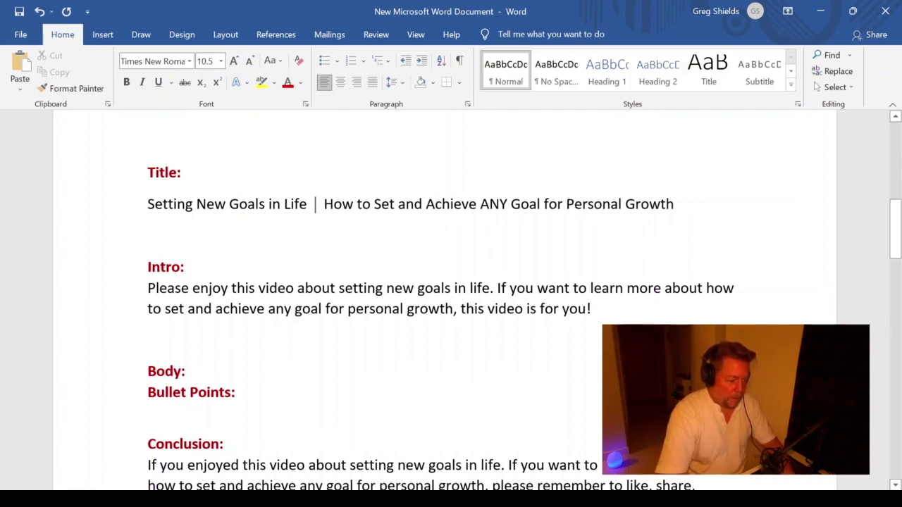
Copy the entire keyword list above the title, from "setting new goals in life" through "self improvement".
{"action": "scroll", "coordinate": [451, 296], "scroll_direction": "down", "scroll_amount": 1}
{"action": "scroll", "coordinate": [451, 297], "scroll_direction": "up", "scroll_amount": 6}
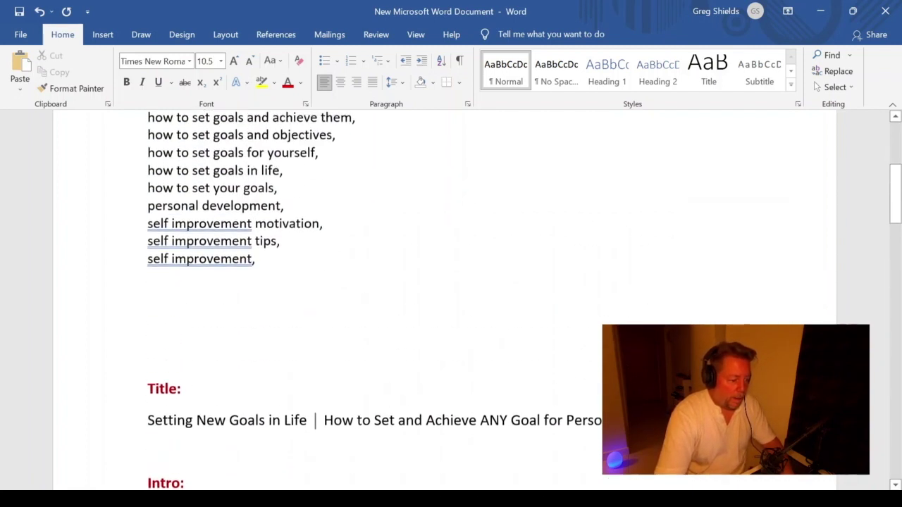
{"action": "scroll", "coordinate": [451, 296], "scroll_direction": "up", "scroll_amount": 5}
{"action": "scroll", "coordinate": [451, 296], "scroll_direction": "down", "scroll_amount": 3}
{"action": "scroll", "coordinate": [132, 148], "scroll_direction": "up", "scroll_amount": 3}
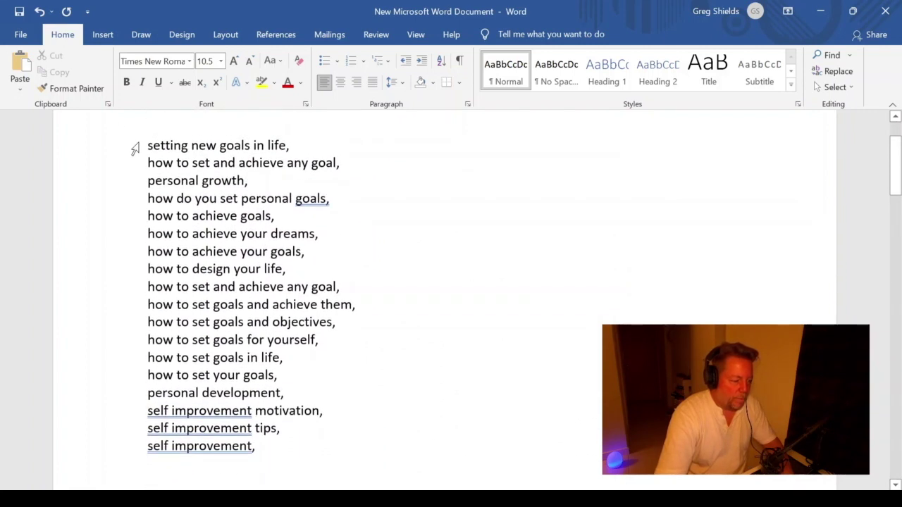
{"action": "left_click_drag", "start_coordinate": [147, 145], "coordinate": [280, 449]}
{"action": "key", "text": "ctrl+c"}
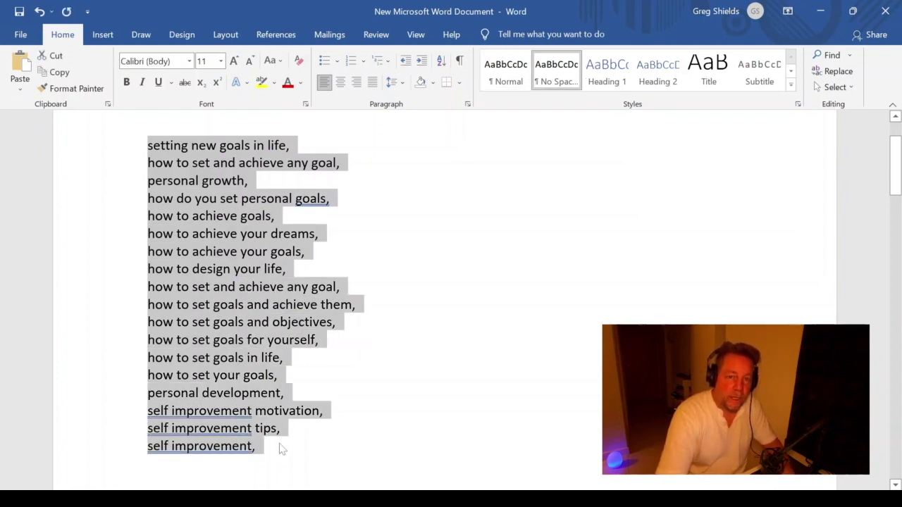
Add an empty line beneath the "Body:" heading and another beneath the "Bullet Points:" heading.
{"action": "scroll", "coordinate": [279, 449], "scroll_direction": "down", "scroll_amount": 10}
{"action": "scroll", "coordinate": [440, 281], "scroll_direction": "down", "scroll_amount": 3}
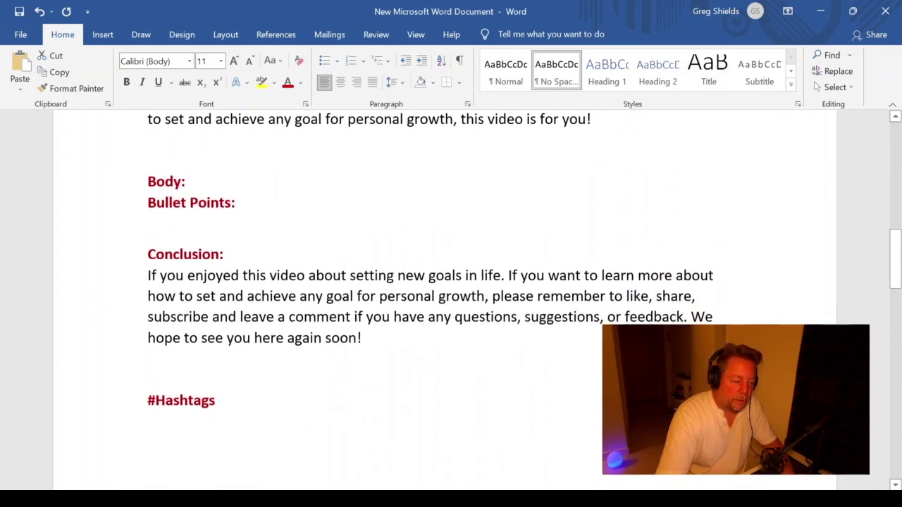
{"action": "left_click", "coordinate": [185, 181]}
{"action": "key", "text": "Return"}
{"action": "left_click", "coordinate": [235, 234]}
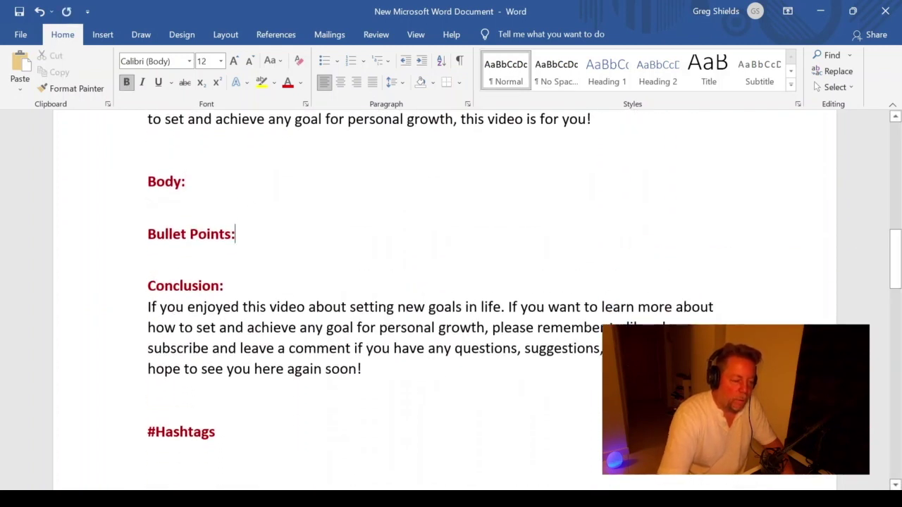
{"action": "key", "text": "Return"}
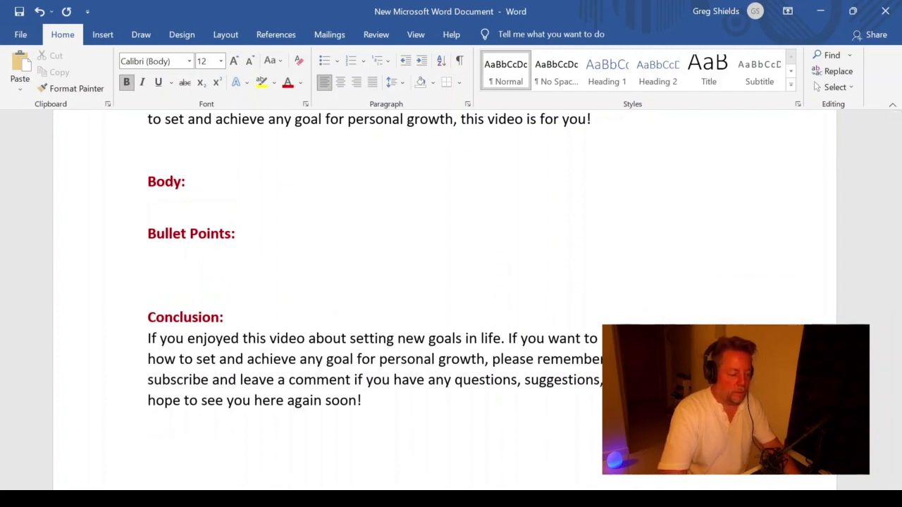
Start a line with "Pe" below the "Bullet Points:" heading and format it as non-bold black text.
{"action": "type", "text": "People"}
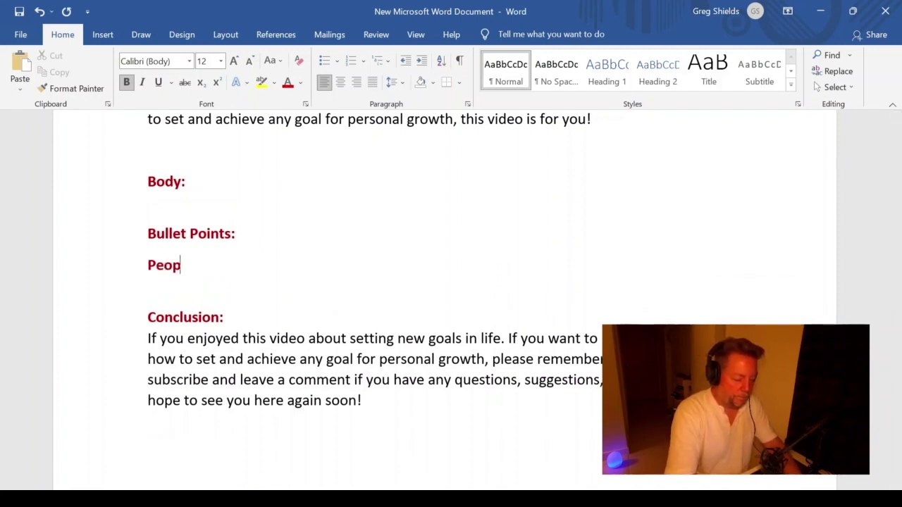
{"action": "key", "text": "BackSpace"}
{"action": "key", "text": "BackSpace"}
{"action": "key", "text": "BackSpace"}
{"action": "key", "text": "BackSpace"}
{"action": "key", "text": "BackSpace"}
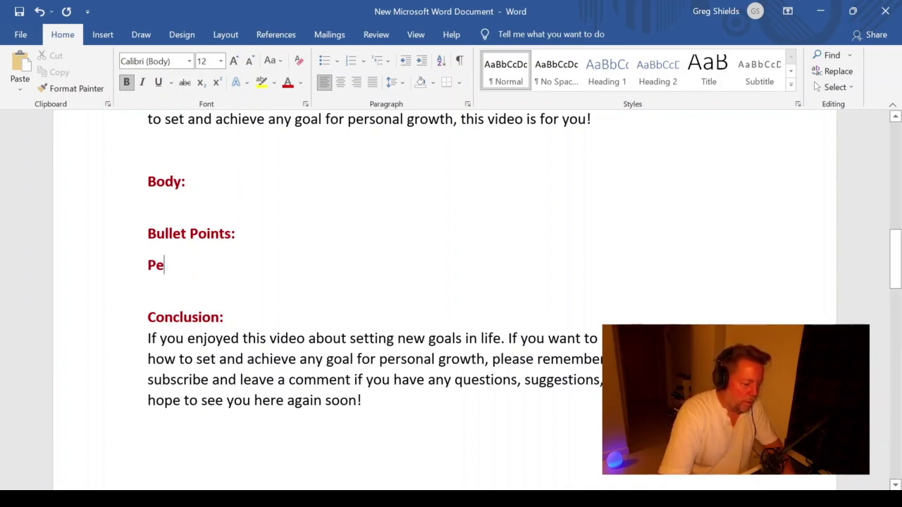
{"action": "left_click", "coordinate": [123, 265]}
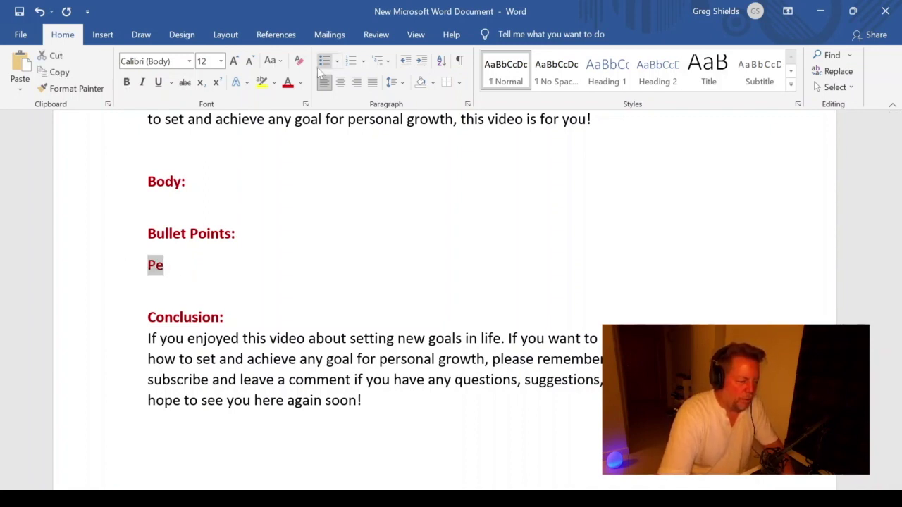
{"action": "left_click", "coordinate": [300, 82]}
{"action": "left_click", "coordinate": [292, 101]}
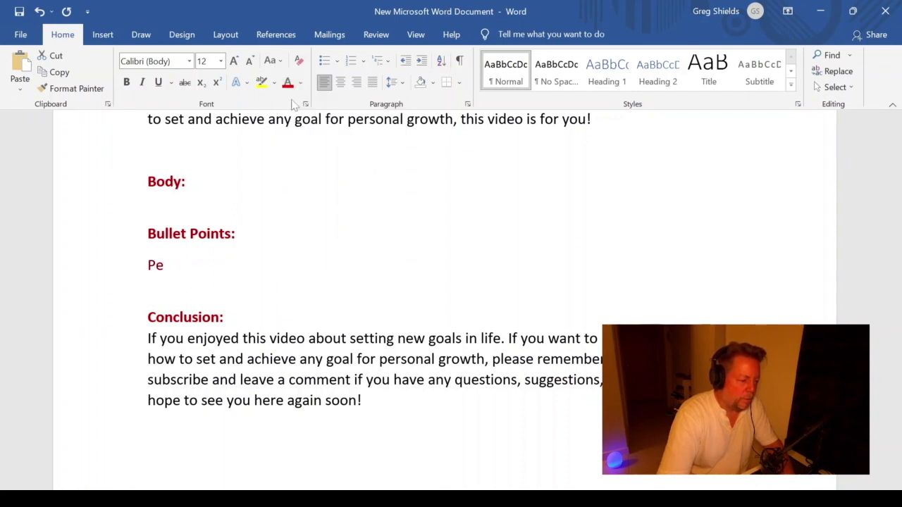
{"action": "key", "text": "Right"}
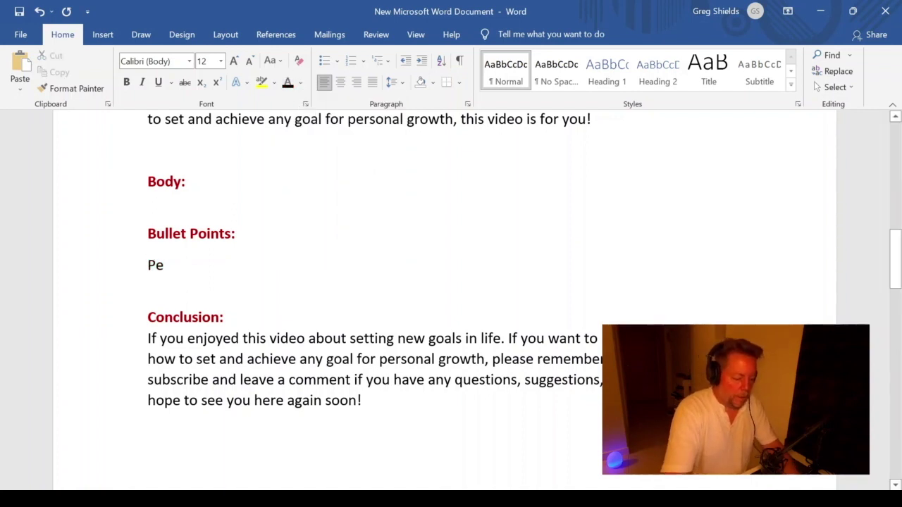
Write "People who enjoy this video were" in black as the opening of the line under "Bullet Points:".
{"action": "type", "text": "opek"}
{"action": "key", "text": "BackSpace"}
{"action": "key", "text": "BackSpace"}
{"action": "key", "text": "BackSpace"}
{"action": "key", "text": "BackSpace"}
{"action": "key", "text": "BackSpace"}
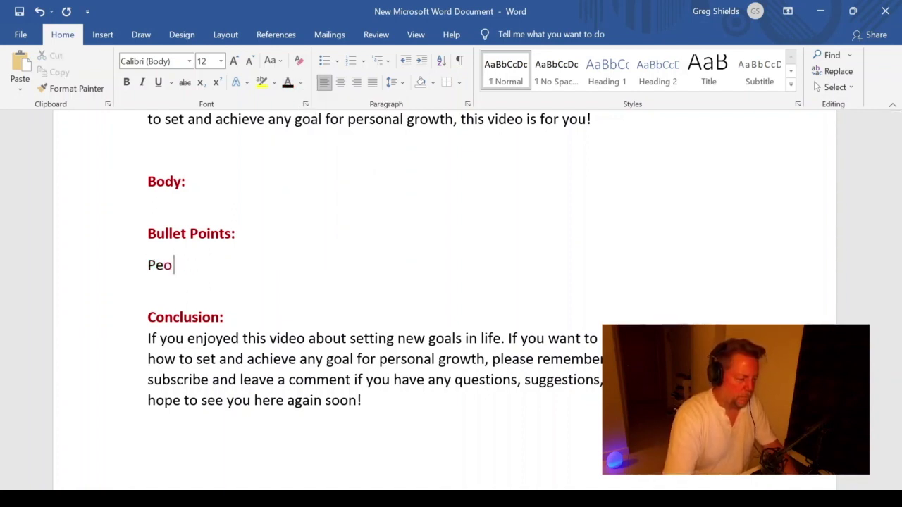
{"action": "type", "text": "eople who "}
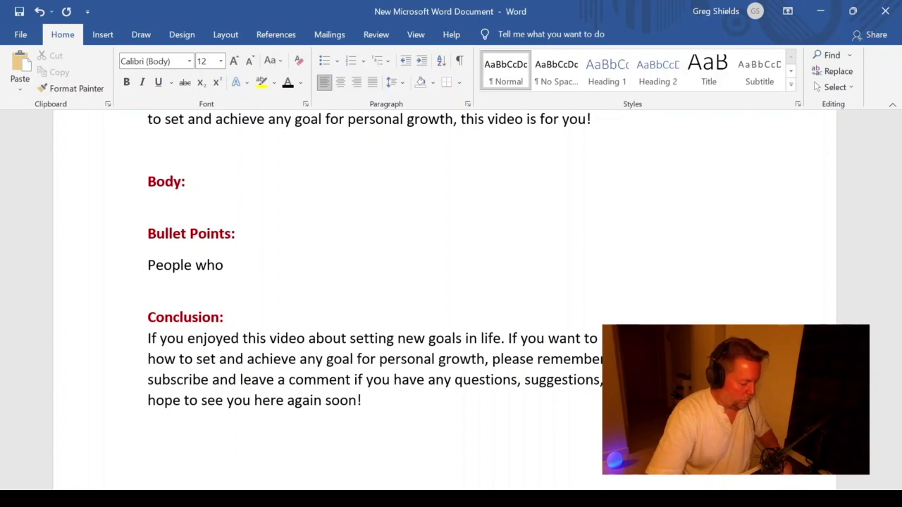
{"action": "type", "text": "enjoy this "}
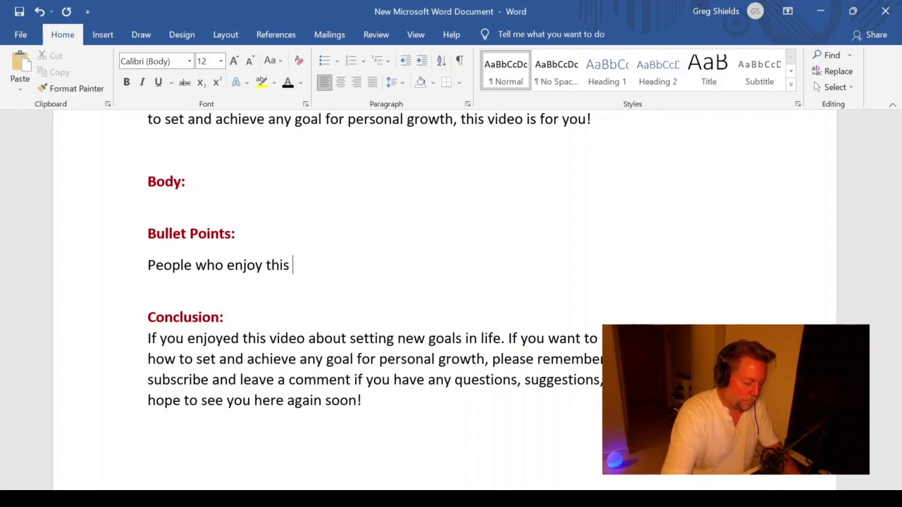
{"action": "type", "text": "video"}
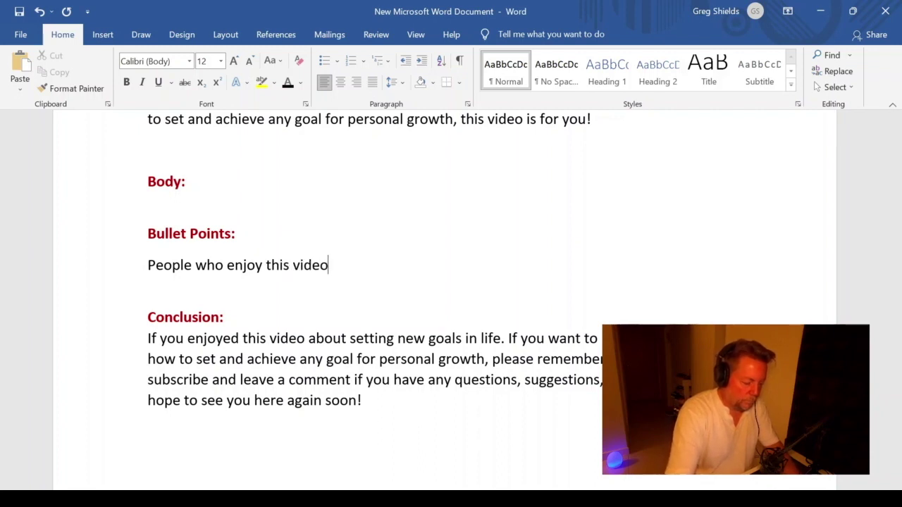
{"action": "type", "text": " were"}
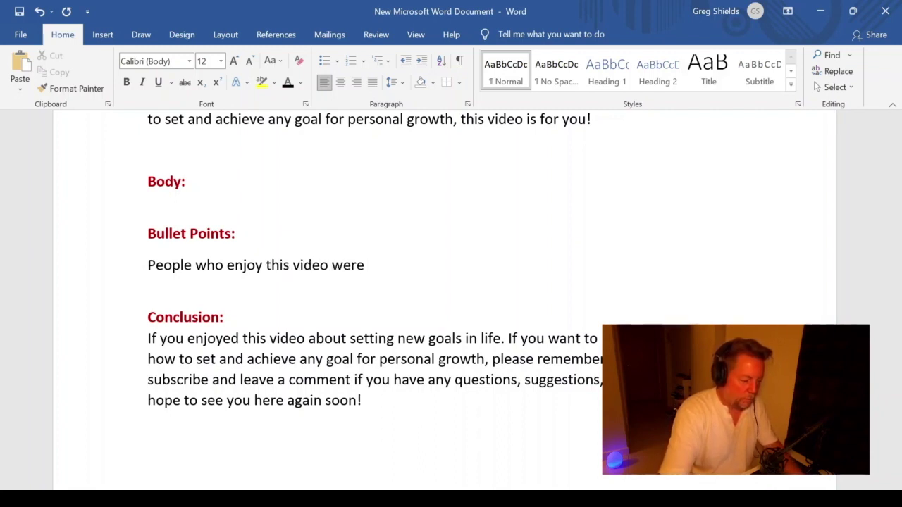
Continue the introductory line under "Bullet Points:" with the word "looking".
{"action": "left_click", "coordinate": [280, 265]}
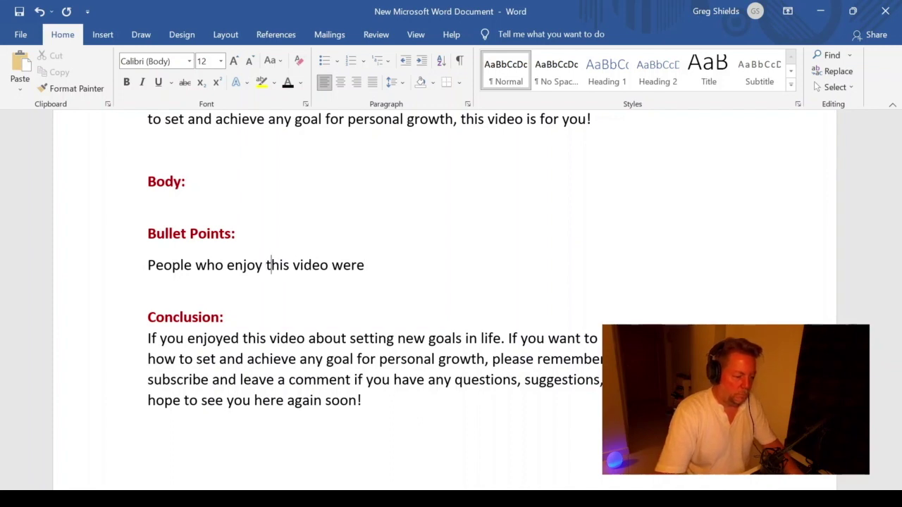
{"action": "left_click", "coordinate": [368, 265]}
{"action": "type", "text": "looking "}
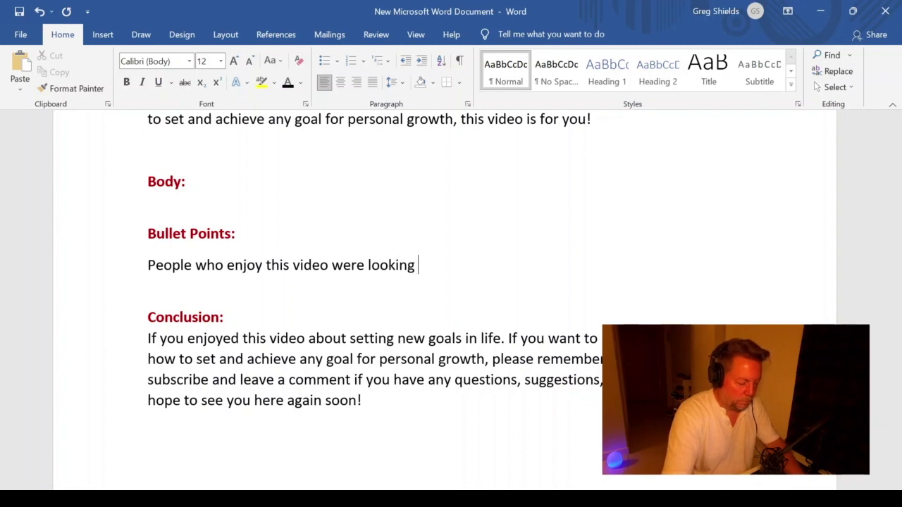
{"action": "type", "text": "ofr"}
{"action": "key", "text": "BackSpace"}
{"action": "key", "text": "BackSpace"}
{"action": "key", "text": "BackSpace"}
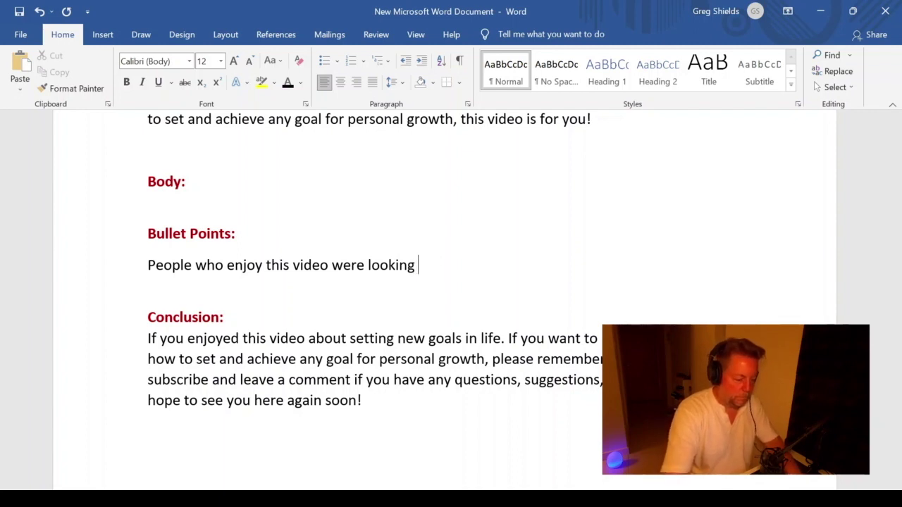
Complete the line "People who enjoy this video were looking for:" and insert the comma-ended keyword phrase list beneath it, starting with "setting new goals in life,".
{"action": "type", "text": "for"}
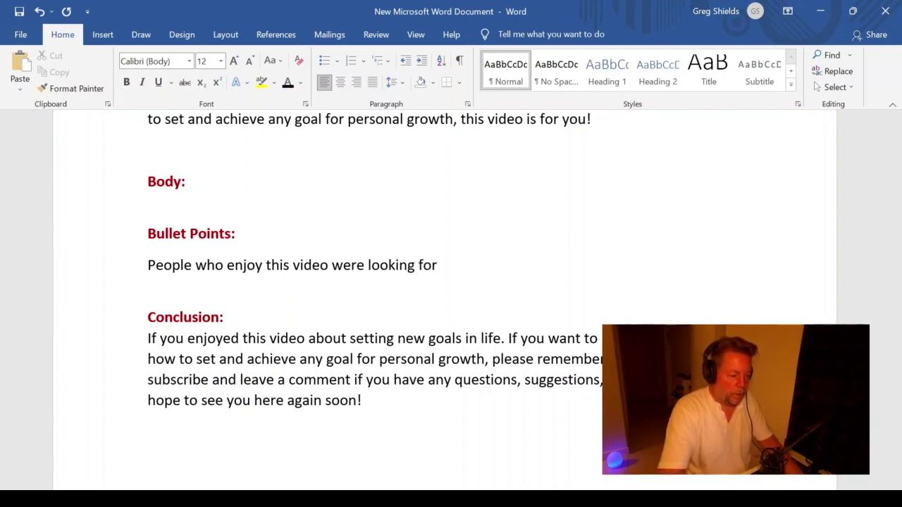
{"action": "type", "text": ":"}
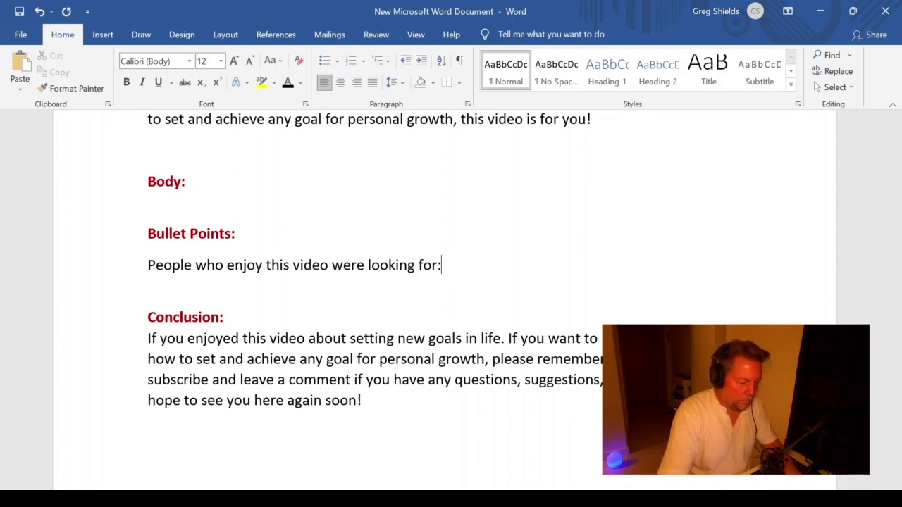
{"action": "key", "text": "Return"}
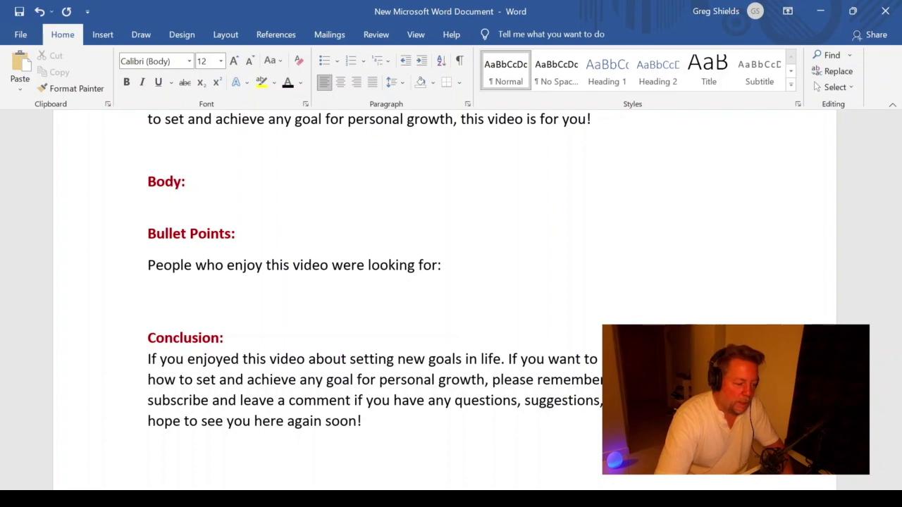
{"action": "type", "text": "setting new goals in life, how to set and achieve any goal, personal growth, how do you set personal goals, how to achieve goals, how to achieve your dreams, how to achieve your goals, how to design your life, how to set and achieve any goal, how to set goals and achieve them, how to set goals and objectives, how to set goals for yourself, how to set goals in life, how to set your goals, personal development, self improvement motivation, self improvement tips, self improvement,"}
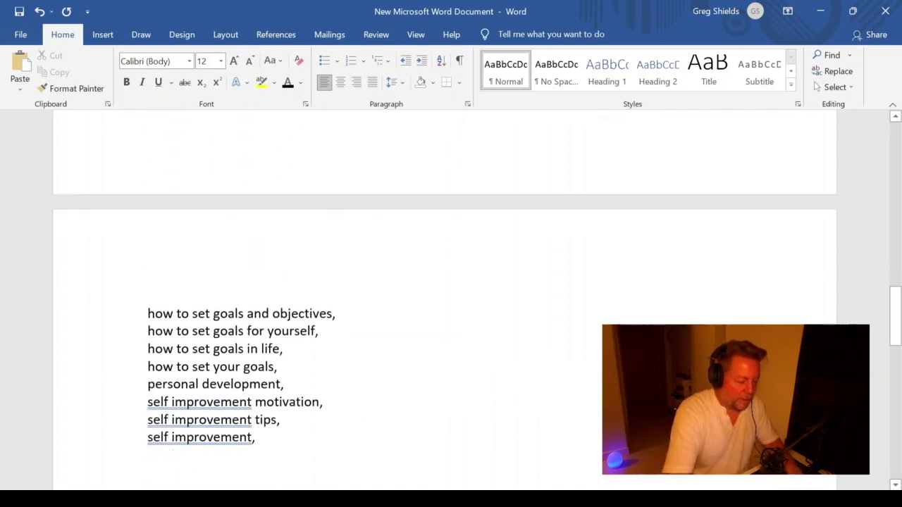
{"action": "scroll", "coordinate": [444, 282], "scroll_direction": "up", "scroll_amount": 5}
{"action": "scroll", "coordinate": [444, 282], "scroll_direction": "up", "scroll_amount": 3}
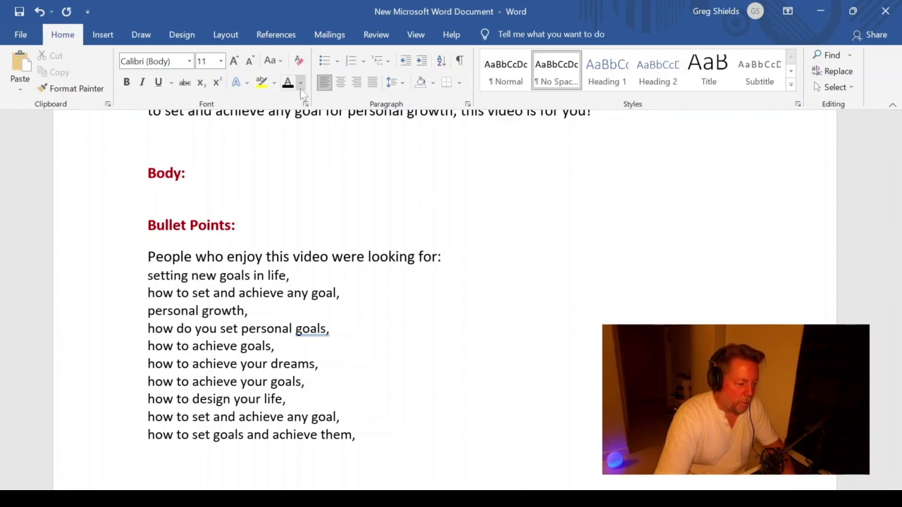
{"action": "left_click", "coordinate": [324, 61]}
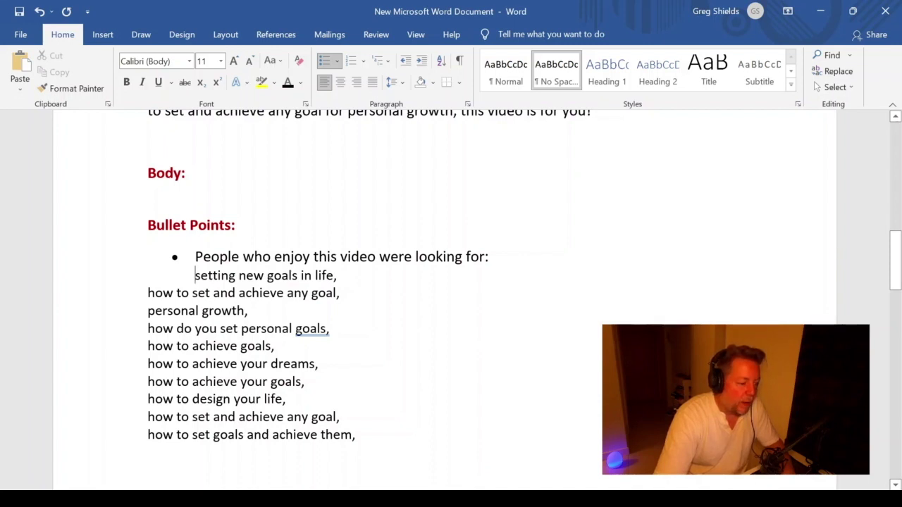
{"action": "left_click", "coordinate": [325, 61]}
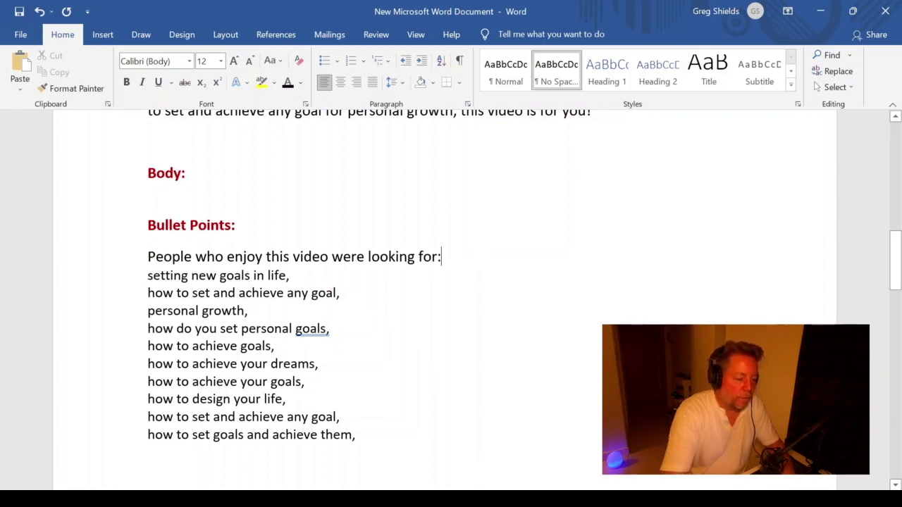
{"action": "key", "text": "BackSpace"}
{"action": "key", "text": "ctrl+z"}
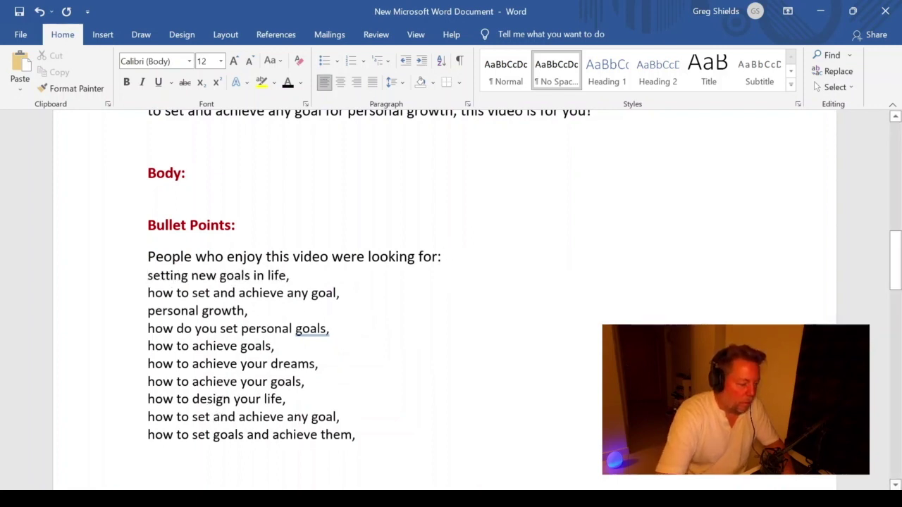
Bullet the first keyword phrase and merge it with the next line as "setting new goals in life and how to set and achieve any goal".
{"action": "left_click", "coordinate": [320, 62]}
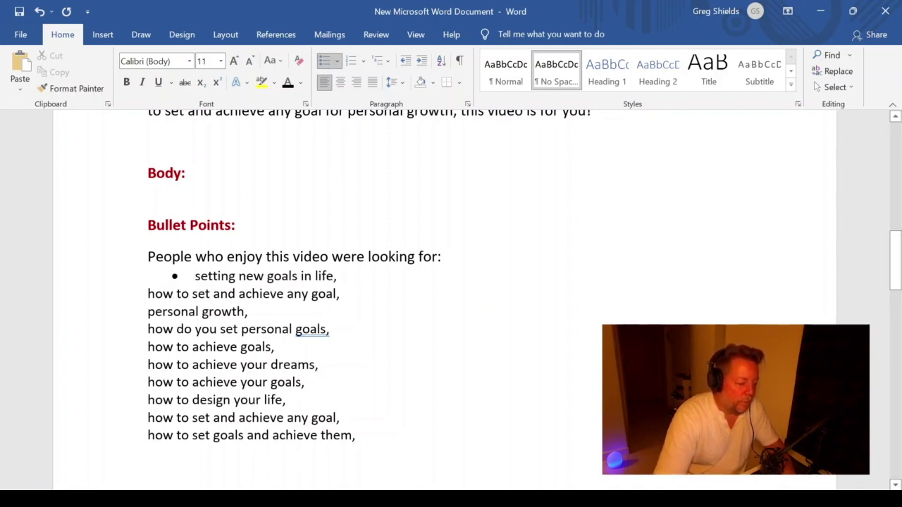
{"action": "left_click", "coordinate": [337, 276]}
{"action": "key", "text": "BackSpace"}
{"action": "type", "text": "and"}
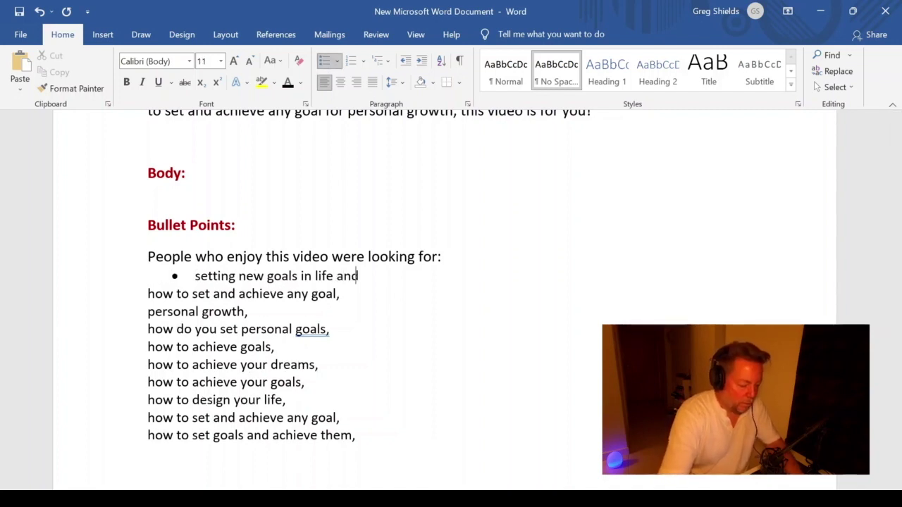
{"action": "key", "text": "Delete"}
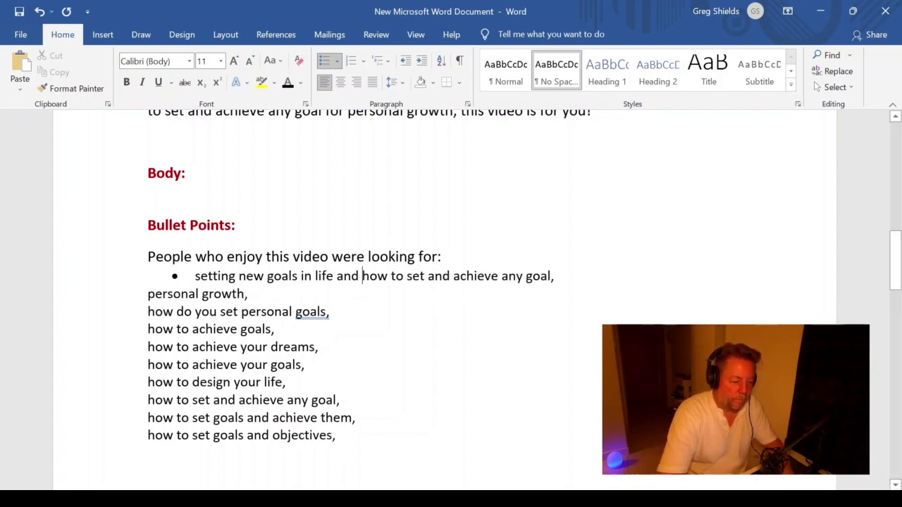
{"action": "key", "text": "BackSpace"}
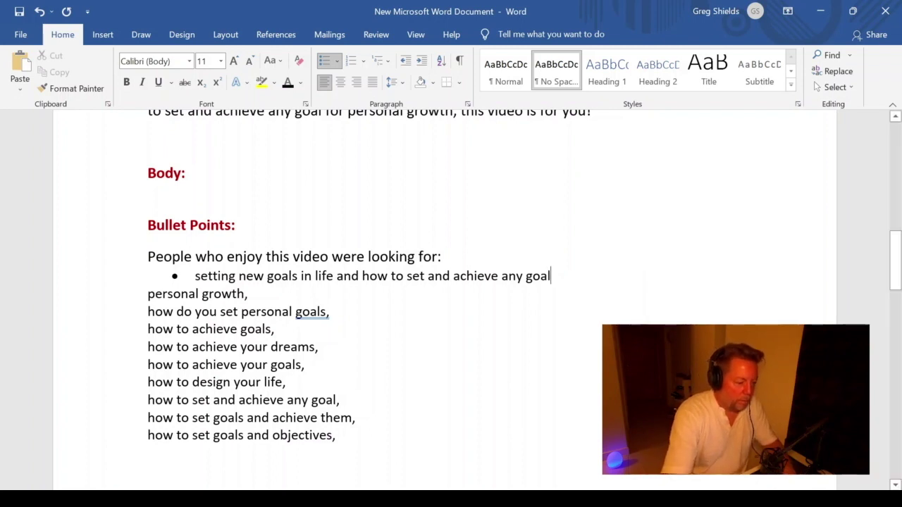
Make "personal growth" the second bullet and merge the following line into it as "personal growth and how do you set personal goals".
{"action": "key", "text": "Delete"}
{"action": "key", "text": "Return"}
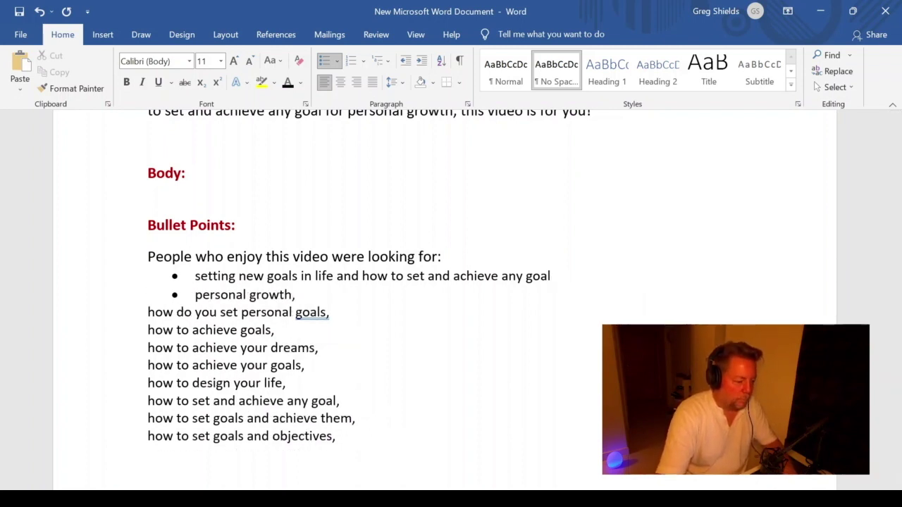
{"action": "left_click", "coordinate": [203, 295]}
{"action": "left_click", "coordinate": [296, 295]}
{"action": "key", "text": "BackSpace"}
{"action": "type", "text": "and"}
{"action": "key", "text": "Delete"}
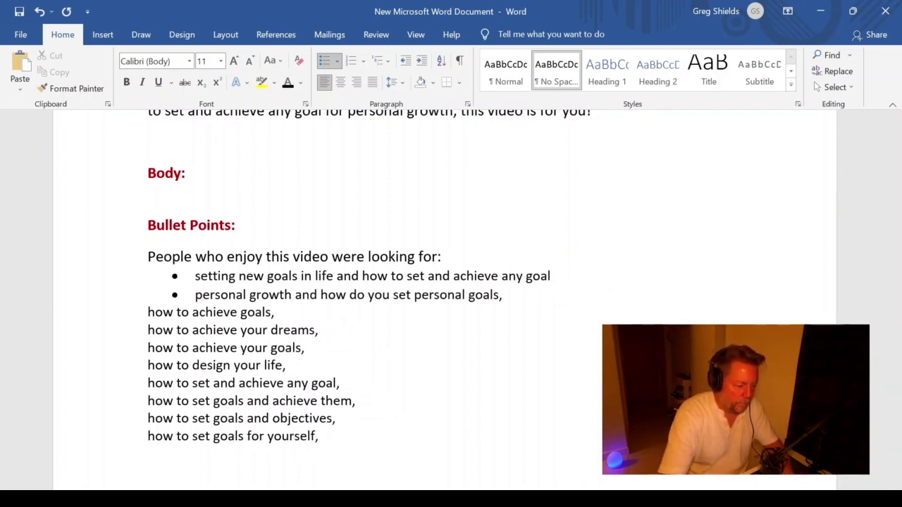
{"action": "key", "text": "BackSpace"}
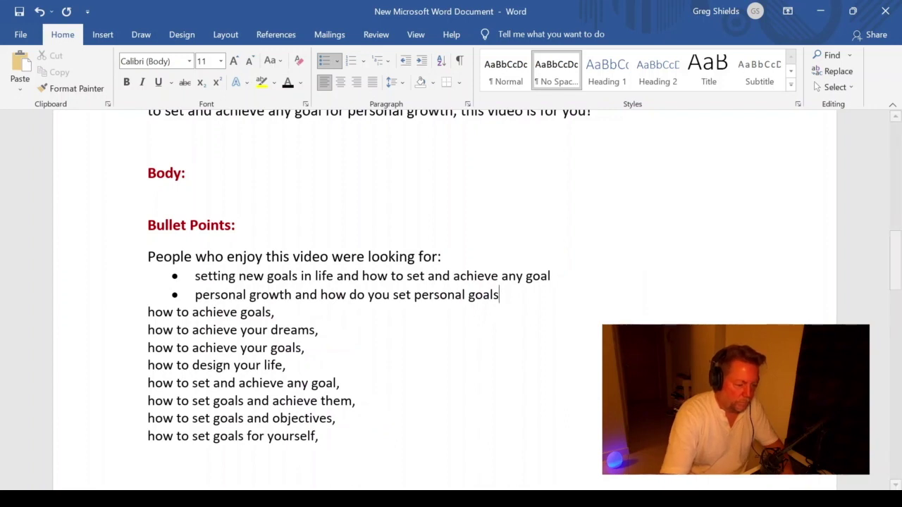
Make the next phrase the third bullet and combine it with the dreams line as "how to achieve goals and your dreams".
{"action": "key", "text": "Delete"}
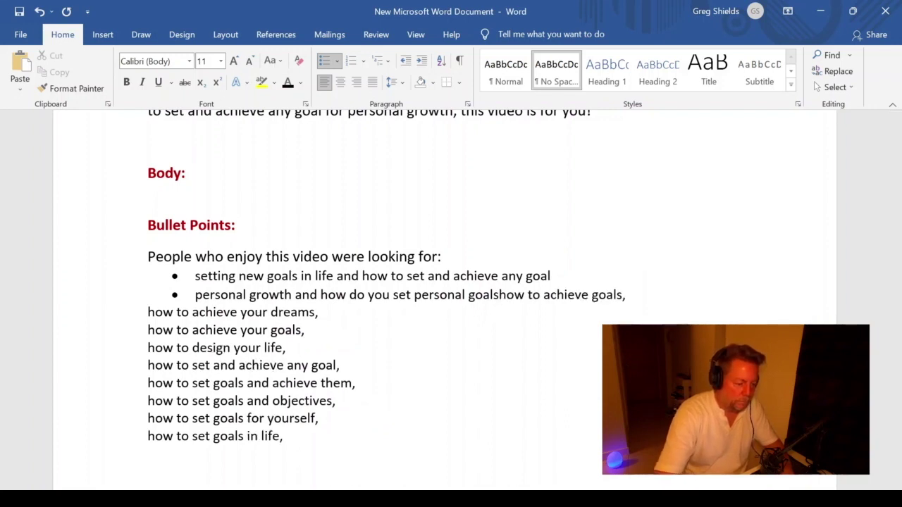
{"action": "key", "text": "Return"}
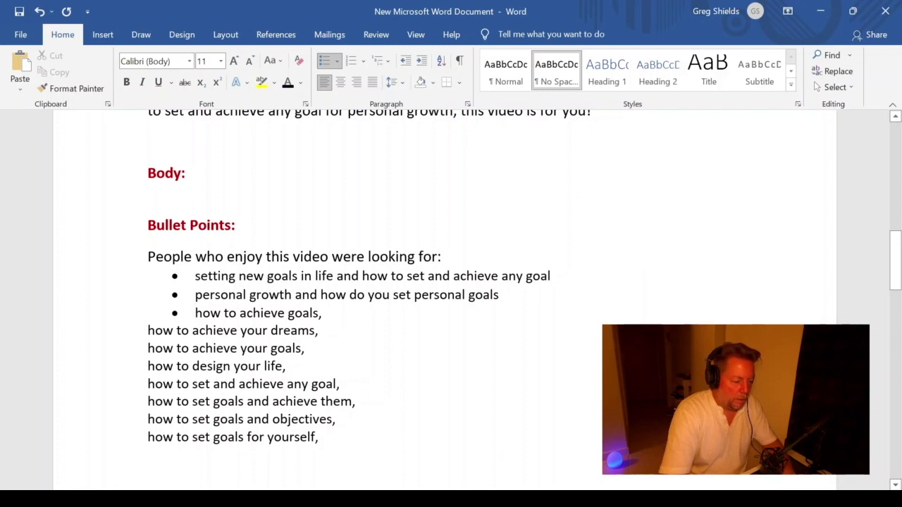
{"action": "key", "text": "BackSpace"}
{"action": "type", "text": "and"}
{"action": "key", "text": "Delete"}
{"action": "key", "text": "Delete"}
{"action": "key", "text": "Delete"}
{"action": "key", "text": "Delete"}
{"action": "key", "text": "Delete"}
{"action": "key", "text": "Delete"}
{"action": "key", "text": "Delete"}
{"action": "key", "text": "Delete"}
{"action": "key", "text": "Delete"}
{"action": "key", "text": "Delete"}
{"action": "key", "text": "Delete"}
{"action": "key", "text": "Delete"}
{"action": "key", "text": "Delete"}
{"action": "key", "text": "Delete"}
{"action": "key", "text": "Delete"}
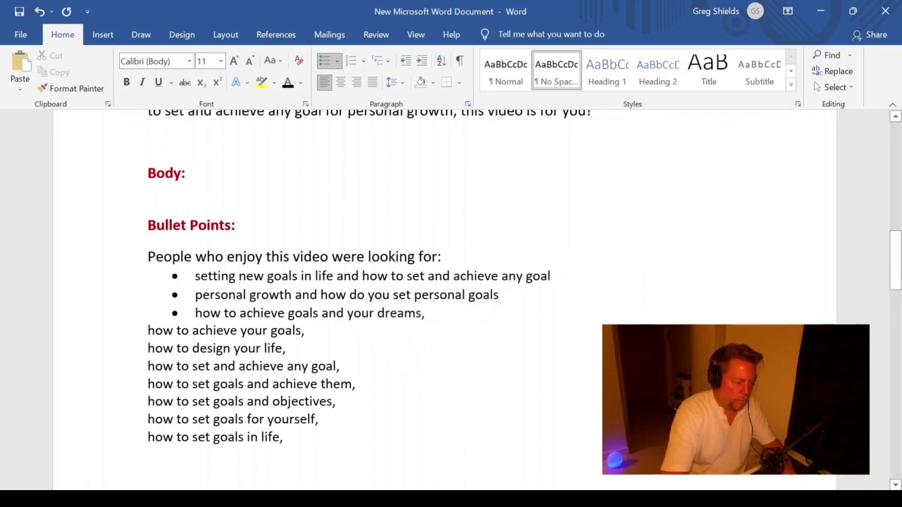
{"action": "key", "text": "BackSpace"}
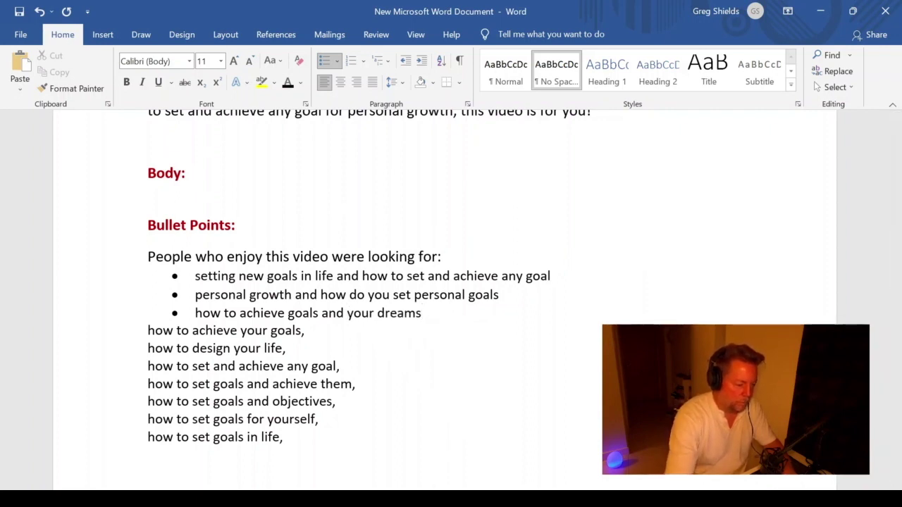
Delete the redundant phrase "how to achieve your goals," below the third bullet.
{"action": "key", "text": "Delete"}
{"action": "key", "text": "Return"}
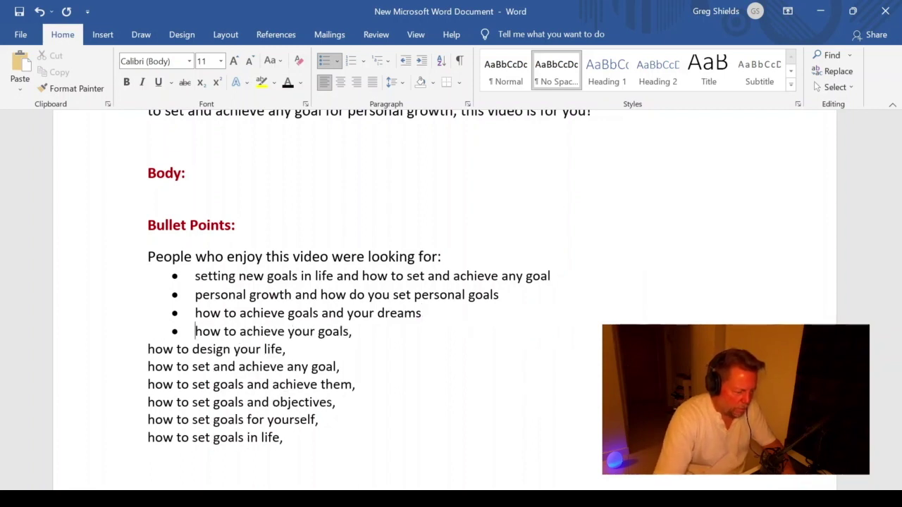
{"action": "key", "text": "Delete"}
{"action": "key", "text": "Delete"}
{"action": "key", "text": "Delete"}
{"action": "key", "text": "Delete"}
{"action": "key", "text": "Delete"}
{"action": "key", "text": "Delete"}
{"action": "key", "text": "Delete"}
{"action": "key", "text": "Delete"}
{"action": "key", "text": "Delete"}
{"action": "key", "text": "Delete"}
{"action": "key", "text": "Delete"}
{"action": "key", "text": "Delete"}
{"action": "key", "text": "Delete"}
{"action": "key", "text": "Delete"}
{"action": "key", "text": "Delete"}
{"action": "key", "text": "Delete"}
{"action": "key", "text": "Delete"}
{"action": "key", "text": "Delete"}
{"action": "key", "text": "Delete"}
{"action": "key", "text": "Delete"}
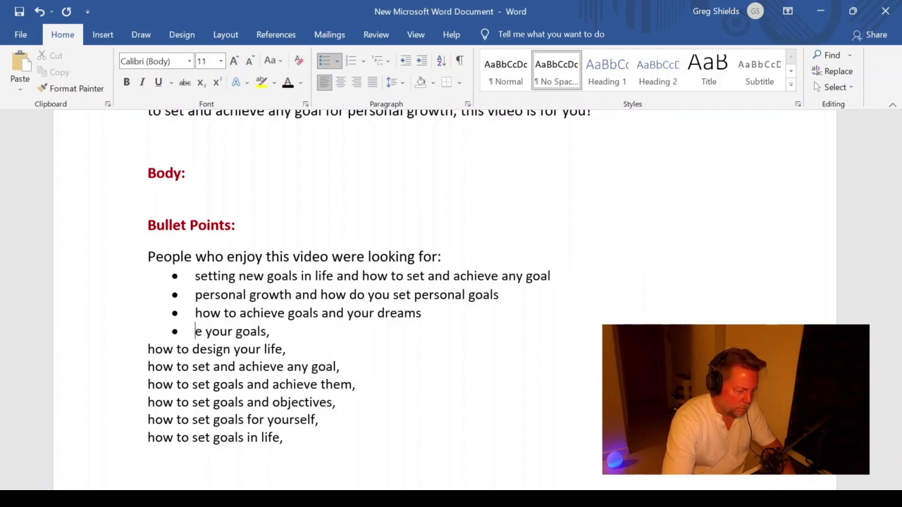
{"action": "key", "text": "Delete"}
{"action": "key", "text": "Delete"}
{"action": "key", "text": "Delete"}
{"action": "key", "text": "Delete"}
{"action": "key", "text": "Delete"}
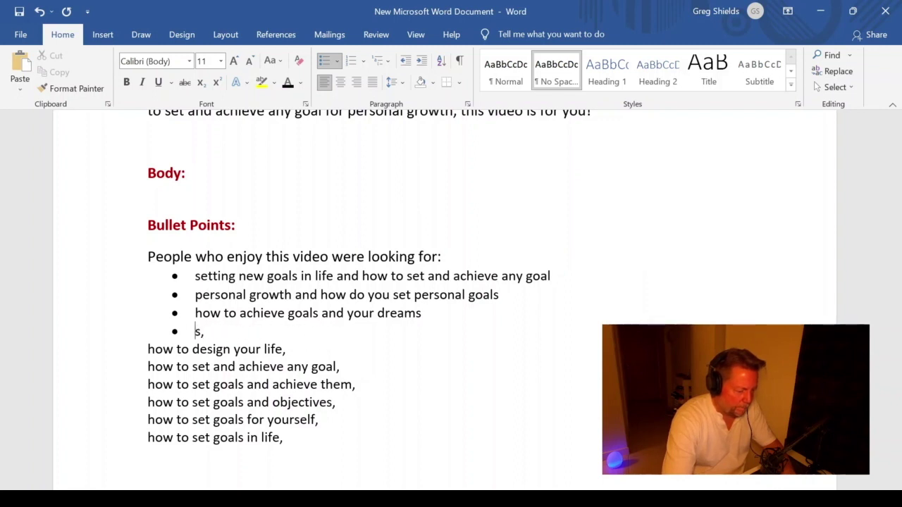
{"action": "key", "text": "Delete"}
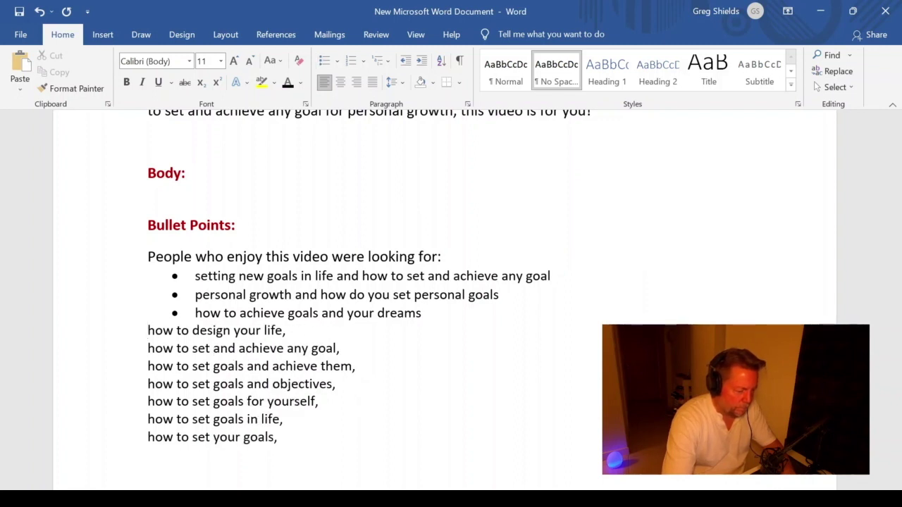
Create the fourth bullet by merging the next two phrases into "how to design your life and achieve any goal".
{"action": "key", "text": "Left"}
{"action": "key", "text": "Delete"}
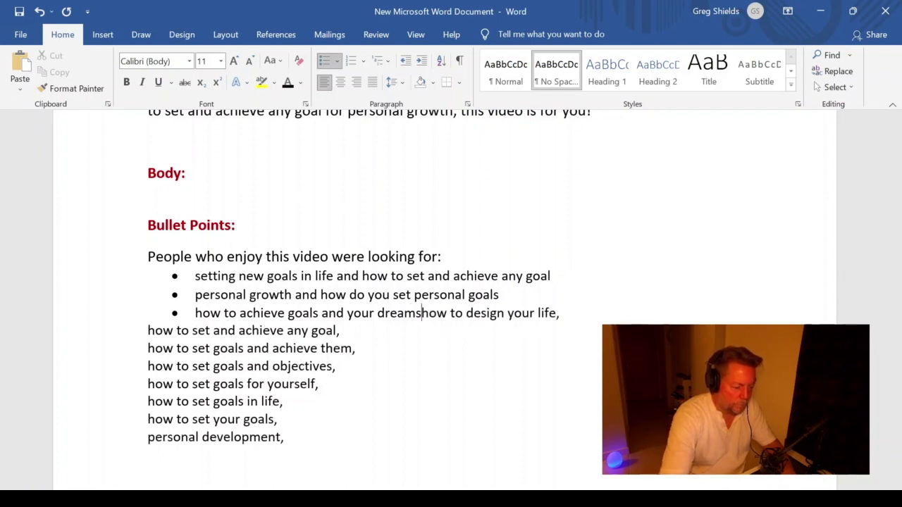
{"action": "key", "text": "Return"}
{"action": "key", "text": "Right"}
{"action": "key", "text": "Right"}
{"action": "key", "text": "Right"}
{"action": "key", "text": "Right"}
{"action": "key", "text": "Right"}
{"action": "key", "text": "Right"}
{"action": "key", "text": "Right"}
{"action": "key", "text": "Right"}
{"action": "key", "text": "Right"}
{"action": "key", "text": "Right"}
{"action": "key", "text": "BackSpace"}
{"action": "type", "text": "and"}
{"action": "key", "text": "Delete"}
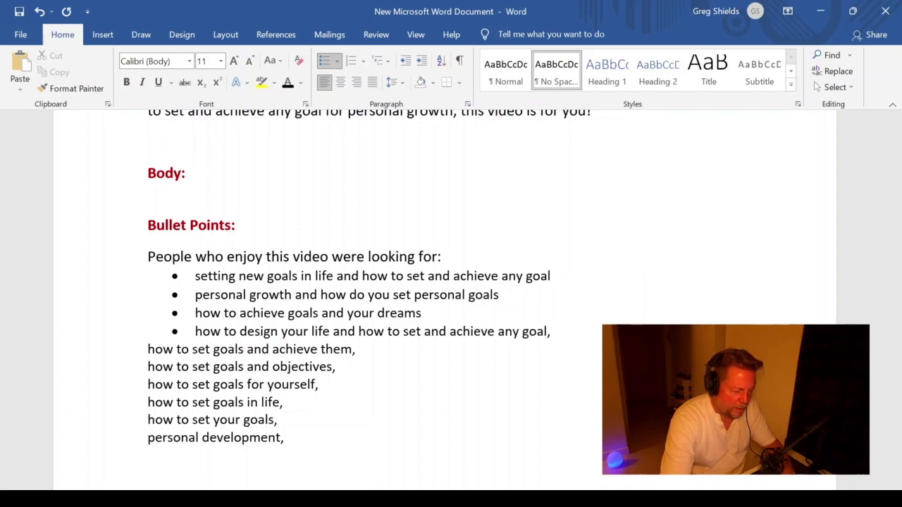
{"action": "key", "text": "Delete"}
{"action": "key", "text": "Delete"}
{"action": "key", "text": "Delete"}
{"action": "key", "text": "Delete"}
{"action": "key", "text": "Delete"}
{"action": "key", "text": "Delete"}
{"action": "key", "text": "Delete"}
{"action": "key", "text": "Delete"}
{"action": "key", "text": "Delete"}
{"action": "key", "text": "Delete"}
{"action": "key", "text": "Delete"}
{"action": "key", "text": "Delete"}
{"action": "key", "text": "Delete"}
{"action": "key", "text": "Delete"}
{"action": "key", "text": "Delete"}
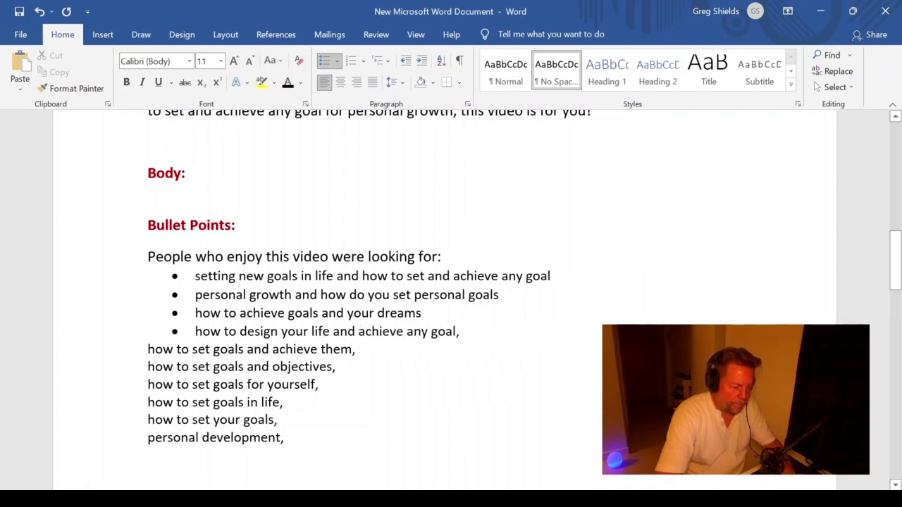
{"action": "key", "text": "BackSpace"}
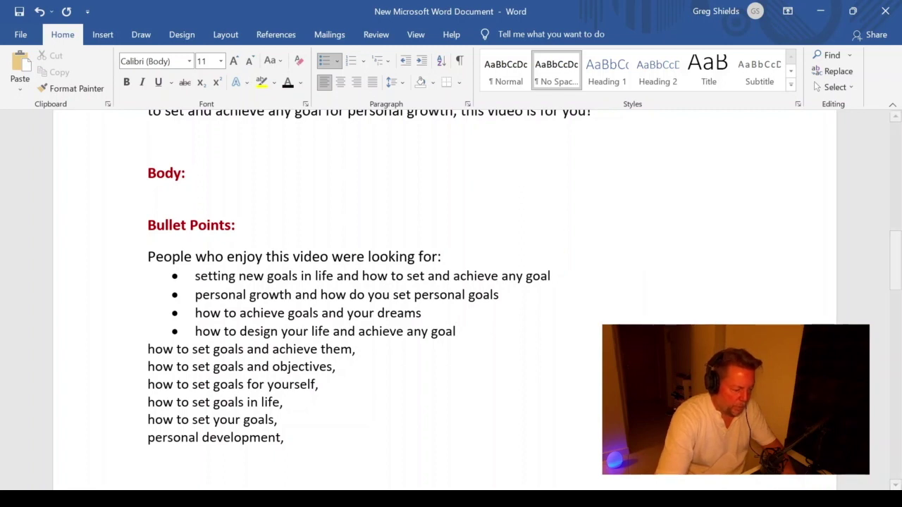
Delete the redundant phrase "how to set goals and achieve them," after the fourth bullet.
{"action": "key", "text": "Delete"}
{"action": "key", "text": "Delete"}
{"action": "key", "text": "Delete"}
{"action": "key", "text": "Delete"}
{"action": "key", "text": "Delete"}
{"action": "key", "text": "Delete"}
{"action": "key", "text": "Delete"}
{"action": "key", "text": "Delete"}
{"action": "key", "text": "Delete"}
{"action": "key", "text": "Delete"}
{"action": "key", "text": "Delete"}
{"action": "key", "text": "Delete"}
{"action": "key", "text": "Delete"}
{"action": "key", "text": "Delete"}
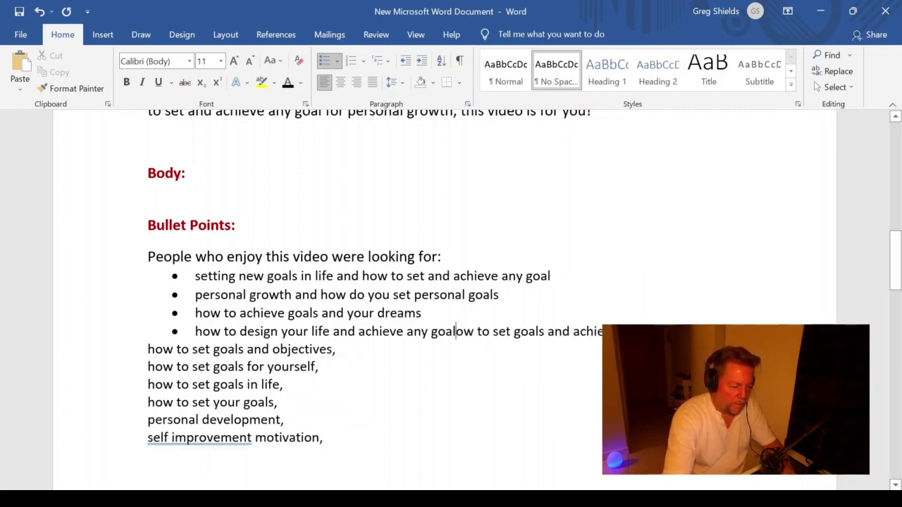
{"action": "key", "text": "Delete"}
{"action": "key", "text": "Delete"}
{"action": "key", "text": "Delete"}
{"action": "key", "text": "Delete"}
{"action": "key", "text": "Delete"}
{"action": "key", "text": "Delete"}
{"action": "key", "text": "Delete"}
{"action": "key", "text": "Delete"}
{"action": "key", "text": "Delete"}
{"action": "key", "text": "Delete"}
{"action": "key", "text": "Delete"}
{"action": "key", "text": "Delete"}
{"action": "key", "text": "Delete"}
{"action": "key", "text": "Delete"}
{"action": "key", "text": "Delete"}
{"action": "key", "text": "Delete"}
{"action": "key", "text": "Delete"}
{"action": "key", "text": "Delete"}
{"action": "key", "text": "Delete"}
{"action": "key", "text": "Delete"}
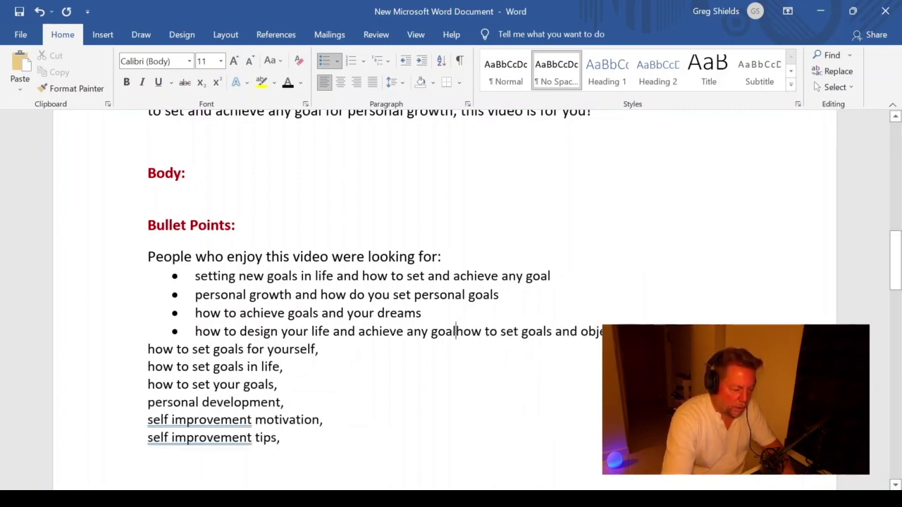
Create the fifth bullet by merging the next two phrases into "how to set goals and objectives for yourself".
{"action": "key", "text": "Return"}
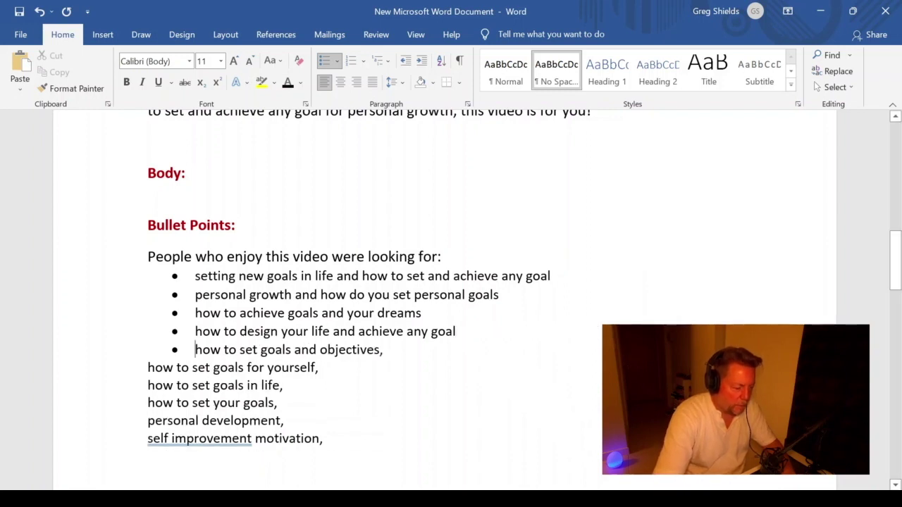
{"action": "left_click", "coordinate": [383, 350]}
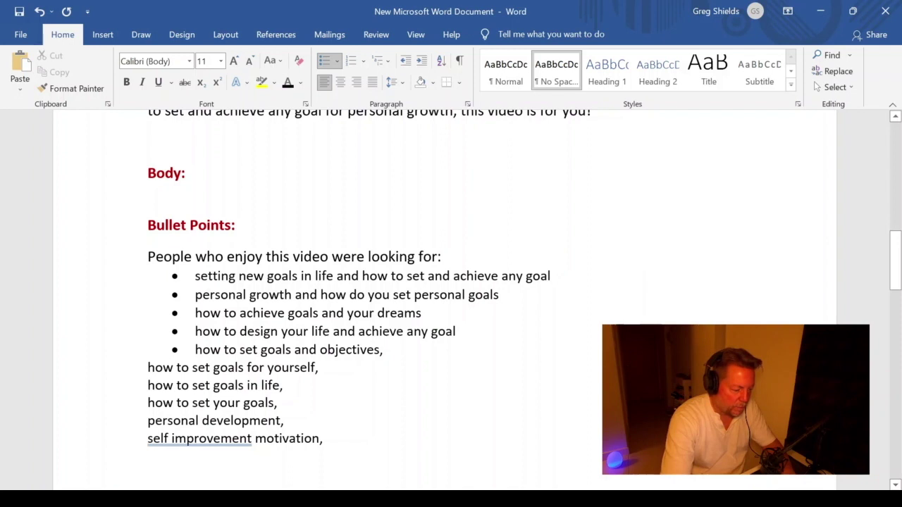
{"action": "key", "text": "Delete"}
{"action": "key", "text": "Delete"}
{"action": "key", "text": "BackSpace"}
{"action": "key", "text": "Delete"}
{"action": "key", "text": "Delete"}
{"action": "key", "text": "Delete"}
{"action": "key", "text": "Delete"}
{"action": "key", "text": "Delete"}
{"action": "key", "text": "Delete"}
{"action": "key", "text": "Delete"}
{"action": "key", "text": "Delete"}
{"action": "key", "text": "Delete"}
{"action": "key", "text": "Delete"}
{"action": "key", "text": "Delete"}
{"action": "key", "text": "Delete"}
{"action": "key", "text": "Delete"}
{"action": "key", "text": "Delete"}
{"action": "key", "text": "Delete"}
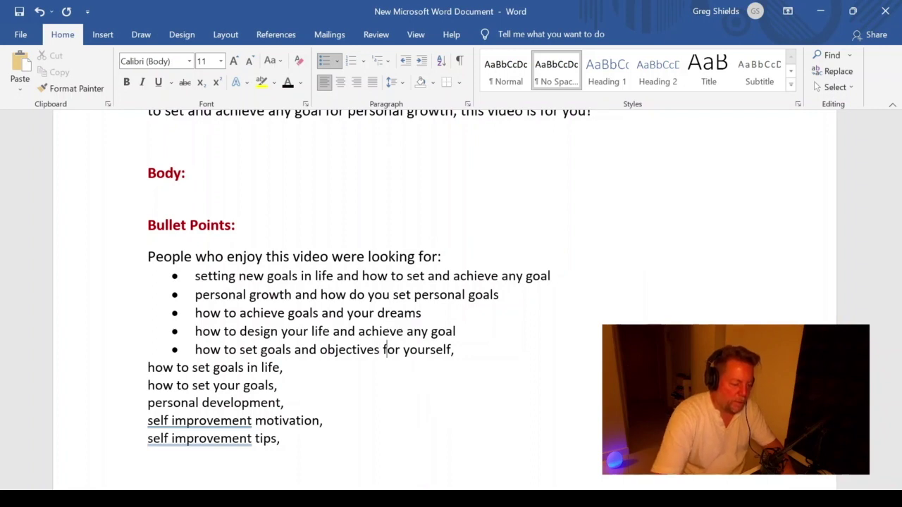
{"action": "key", "text": "Right"}
{"action": "key", "text": "Right"}
{"action": "key", "text": "Right"}
{"action": "key", "text": "Right"}
{"action": "key", "text": "Right"}
{"action": "key", "text": "Right"}
{"action": "key", "text": "Right"}
{"action": "key", "text": "Right"}
{"action": "key", "text": "Right"}
{"action": "key", "text": "Right"}
{"action": "key", "text": "Right"}
{"action": "key", "text": "Right"}
{"action": "key", "text": "Right"}
{"action": "key", "text": "BackSpace"}
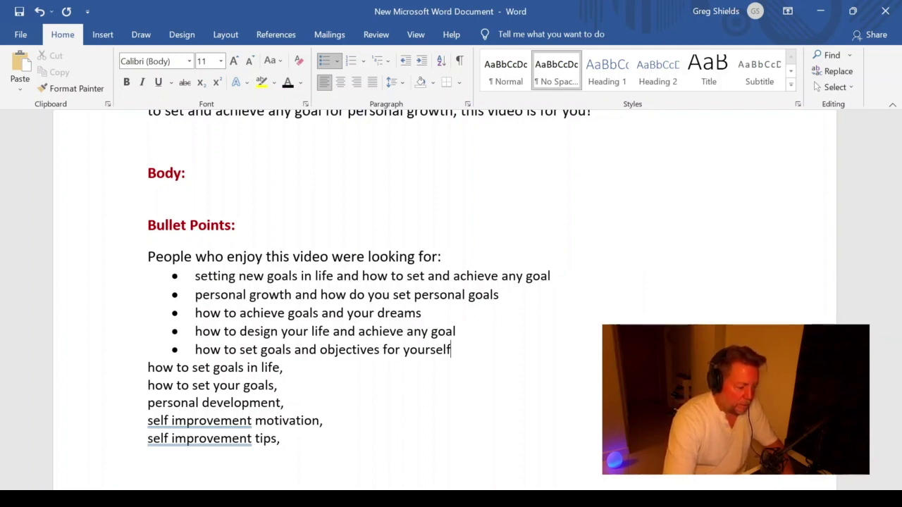
Delete the redundant phrases "how to set goals in life," and "how to set your goals," below the fifth bullet.
{"action": "left_click_drag", "start_coordinate": [284, 403], "coordinate": [154, 377]}
{"action": "left_click", "coordinate": [315, 394]}
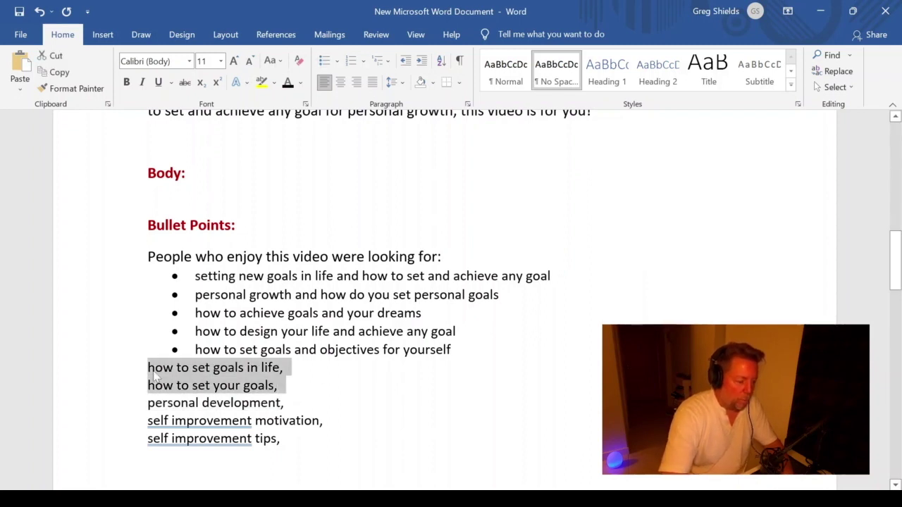
{"action": "key", "text": "Delete"}
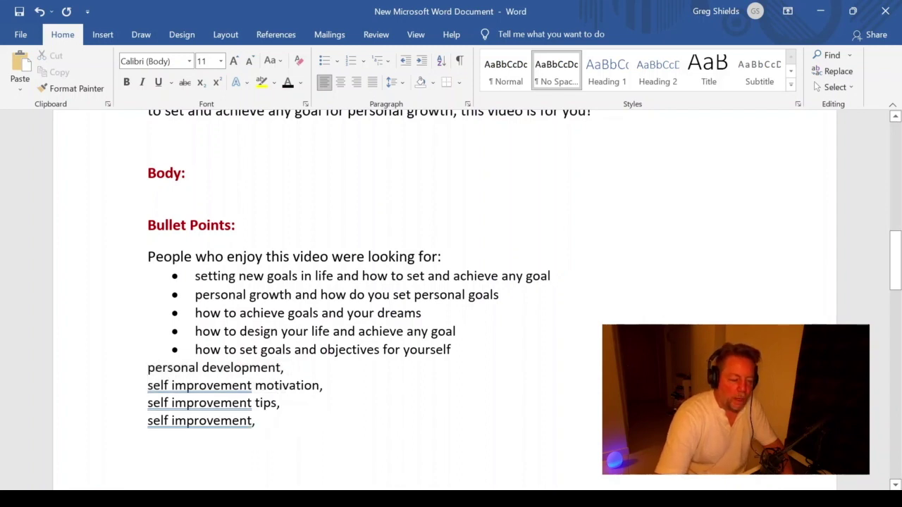
Create the sixth bullet by merging the next two phrases into "personal development and self-improvement motivation," with a hyphen in "self-improvement".
{"action": "left_click", "coordinate": [452, 349]}
{"action": "key", "text": "Delete"}
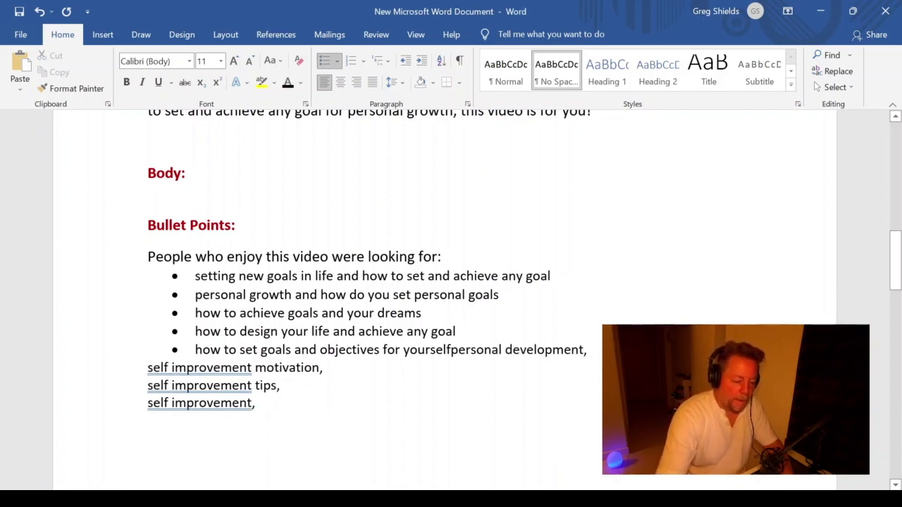
{"action": "key", "text": "Return"}
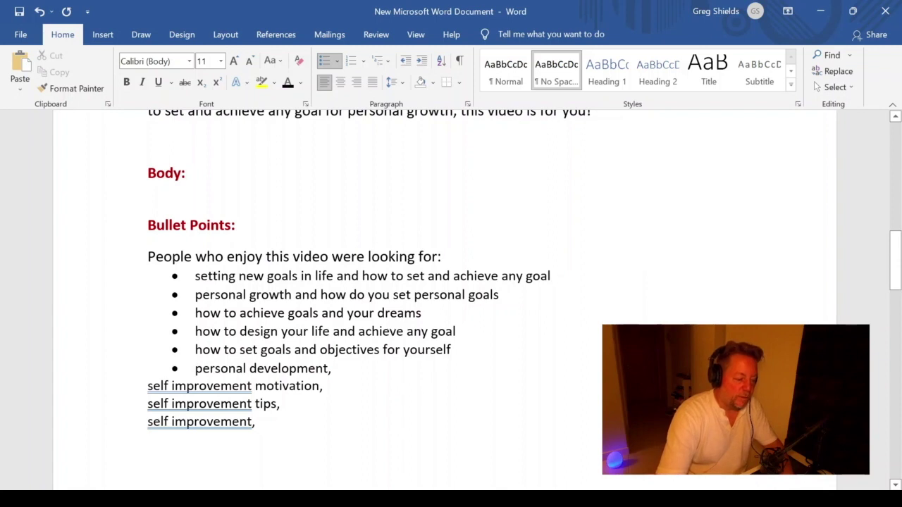
{"action": "key", "text": "BackSpace"}
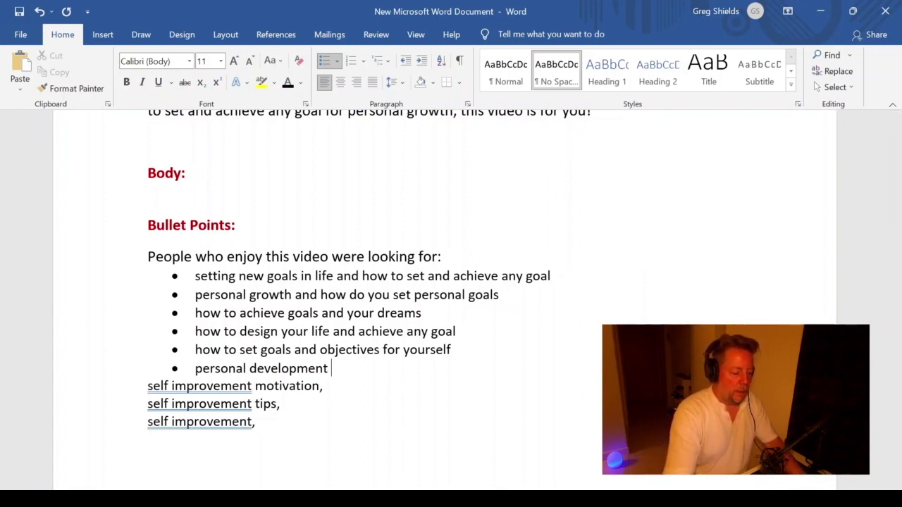
{"action": "type", "text": "and"}
{"action": "key", "text": "Delete"}
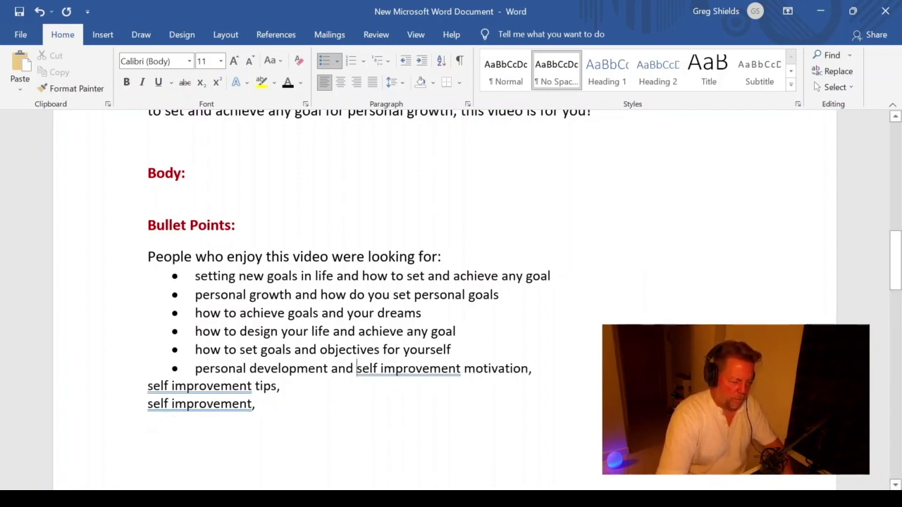
{"action": "key", "text": "ctrl+Right"}
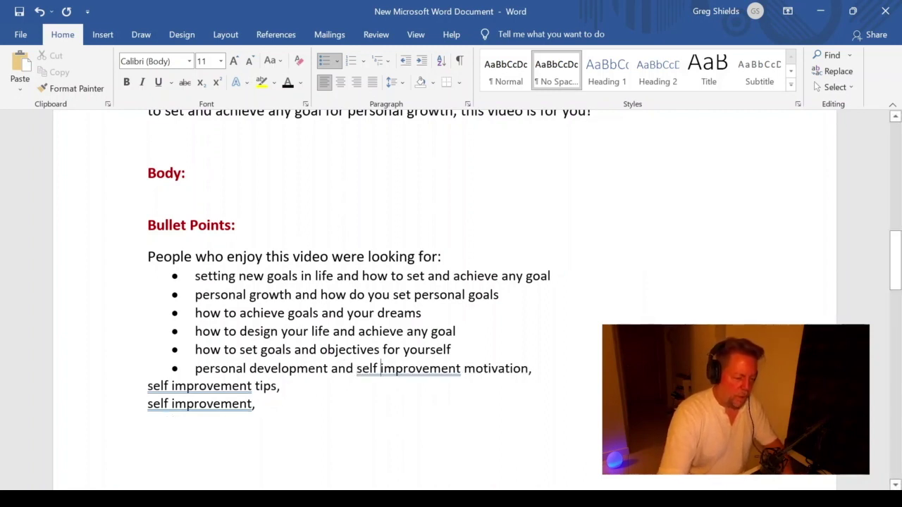
{"action": "key", "text": "BackSpace"}
{"action": "type", "text": "-"}
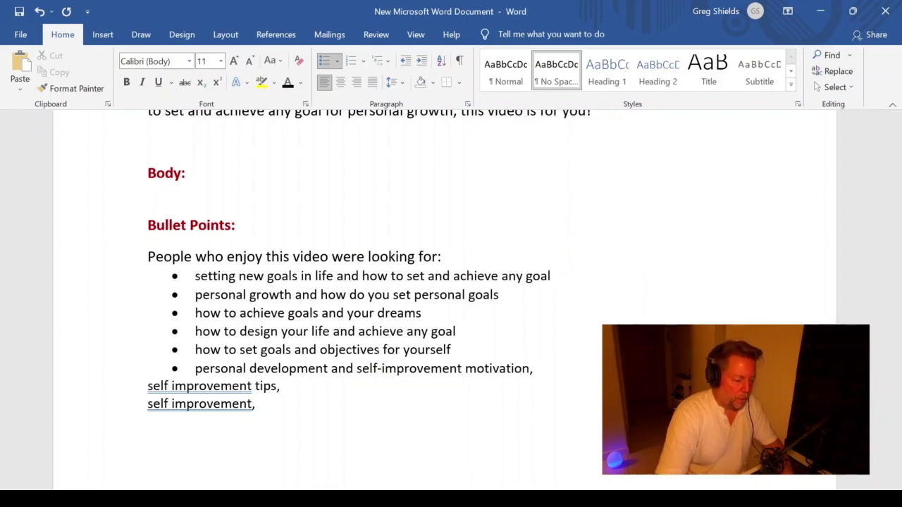
Replace "and" with a comma in the sixth bullet so it reads "personal development, self-improvement motivation,".
{"action": "left_click", "coordinate": [323, 368]}
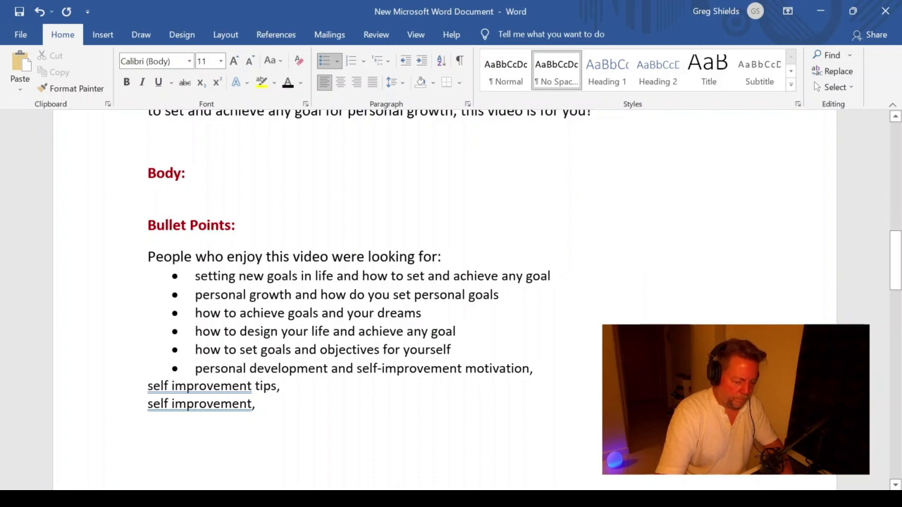
{"action": "type", "text": ","}
{"action": "key", "text": "Right"}
{"action": "key", "text": "Delete"}
{"action": "key", "text": "Delete"}
{"action": "key", "text": "Delete"}
{"action": "key", "text": "Delete"}
{"action": "key", "text": "Delete"}
{"action": "key", "text": "Delete"}
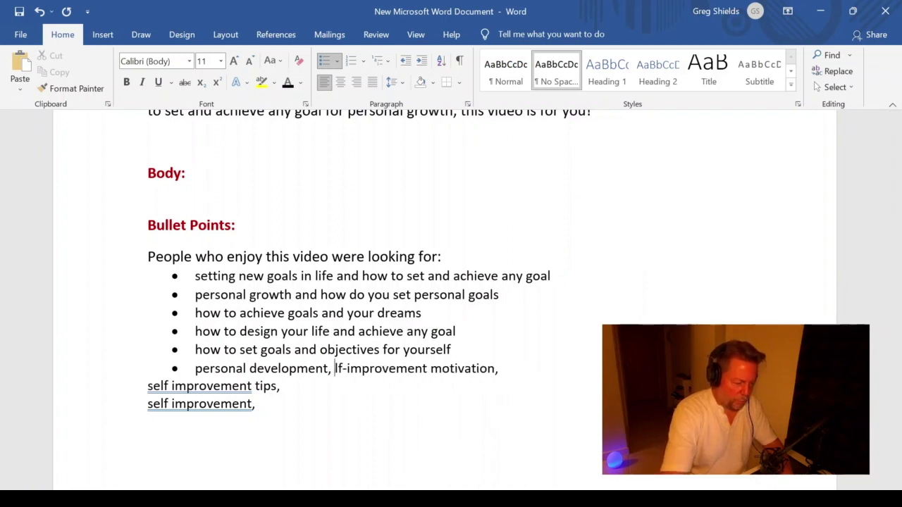
{"action": "type", "text": "se"}
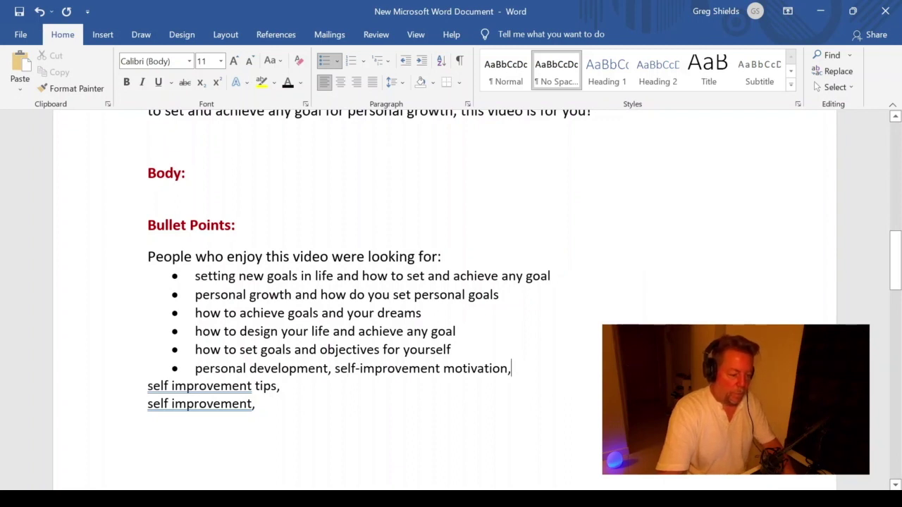
Extend the sixth bullet with "and" plus the tips phrase from the next line, hyphenating "self-improvement".
{"action": "type", "text": " and"}
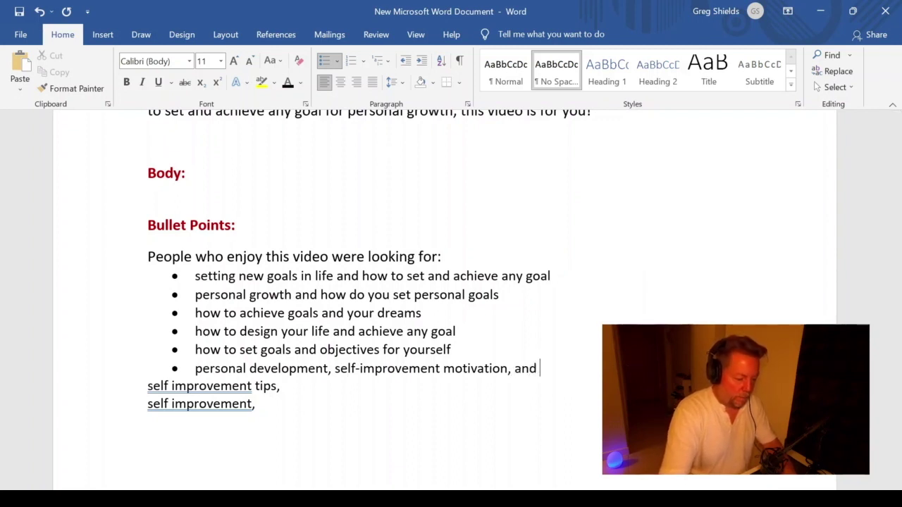
{"action": "key", "text": "Delete"}
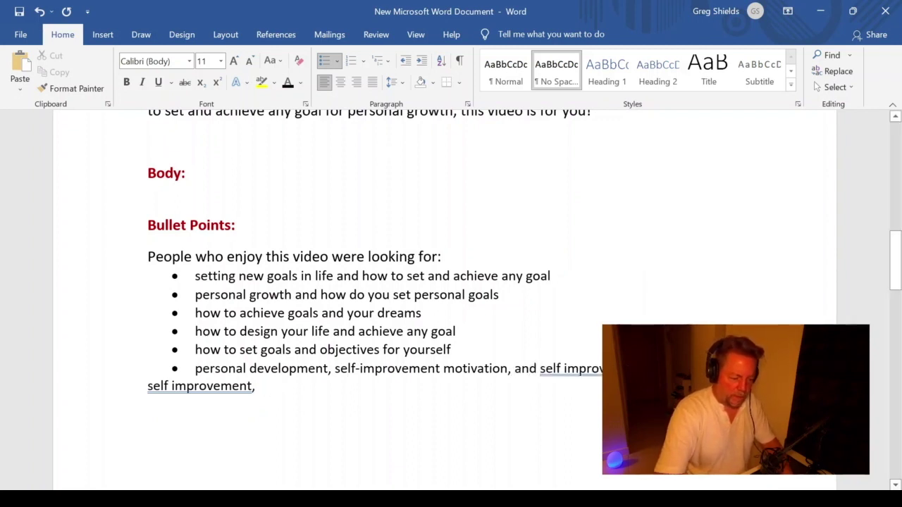
{"action": "key", "text": "BackSpace"}
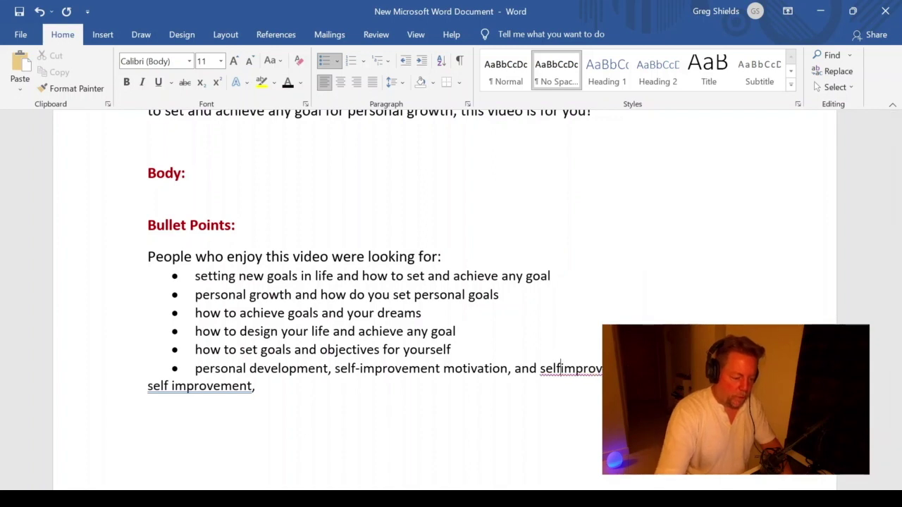
{"action": "type", "text": "-"}
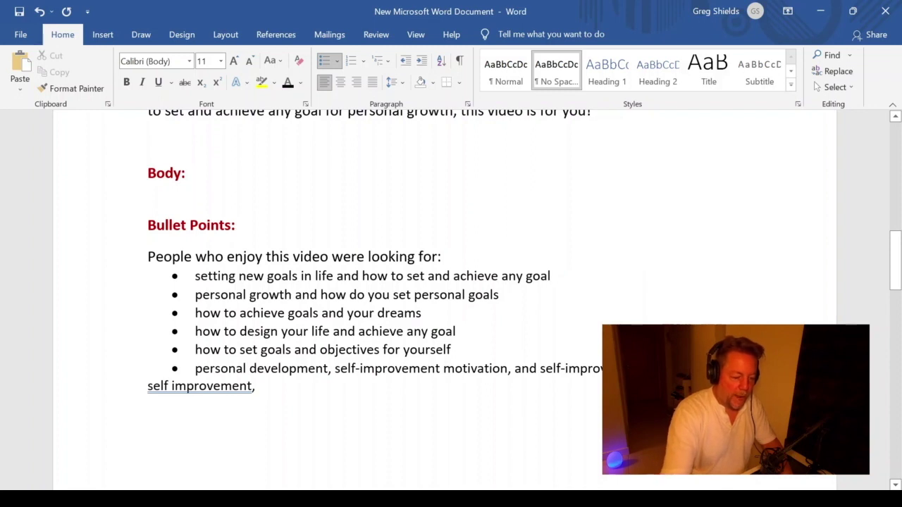
Remove the leftover "self improvement," phrase so the sixth bullet ends with "self-improvement tips".
{"action": "key", "text": "ctrl+BackSpace"}
{"action": "type", "text": "tips"}
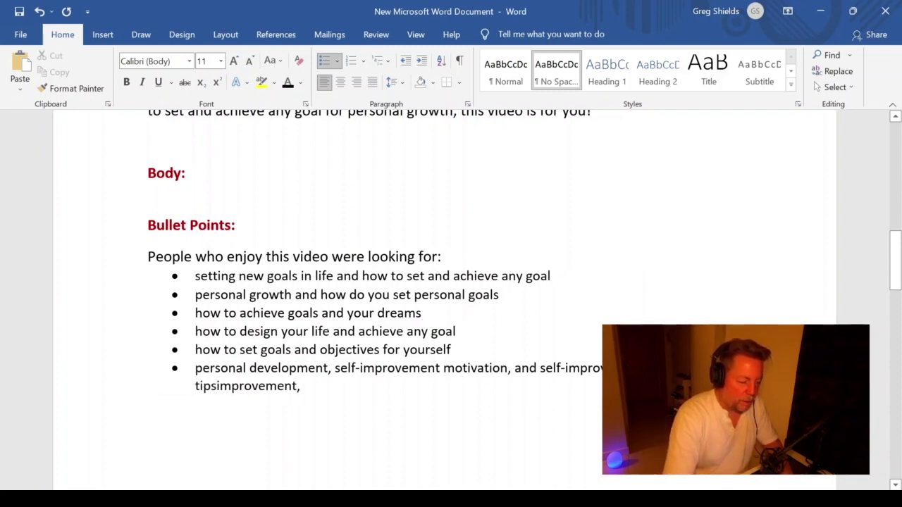
{"action": "key", "text": "ctrl+BackSpace"}
{"action": "key", "text": "Delete"}
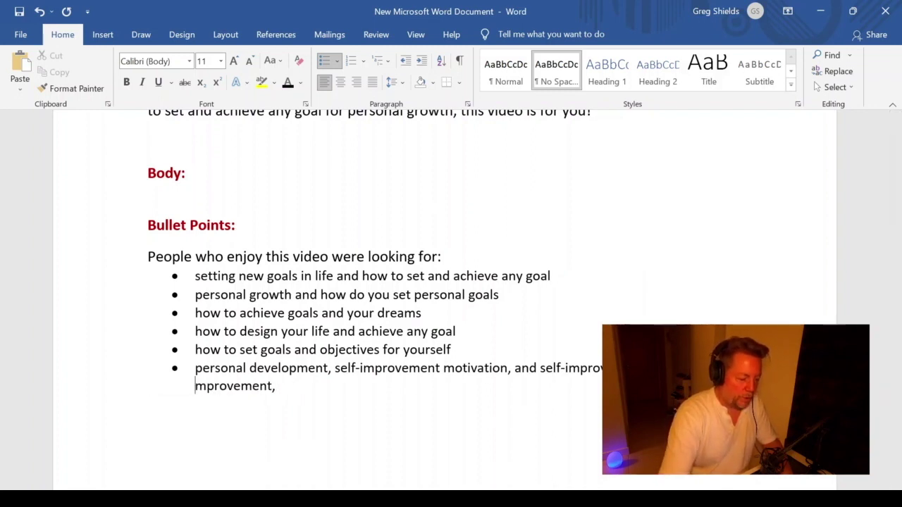
{"action": "type", "text": "i"}
{"action": "key", "text": "ctrl+BackSpace"}
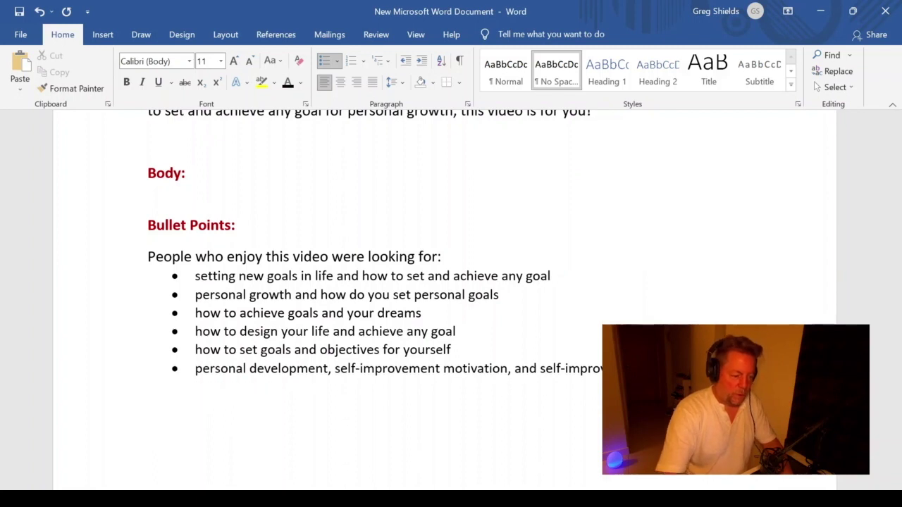
Delete the blank lines above the Intro and Body headings.
{"action": "scroll", "coordinate": [451, 296], "scroll_direction": "up", "scroll_amount": 7}
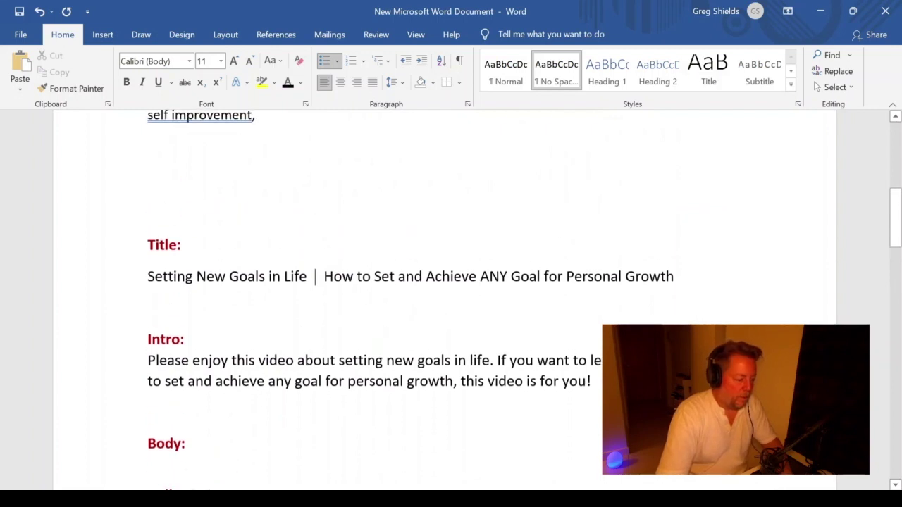
{"action": "left_click", "coordinate": [148, 308]}
{"action": "key", "text": "Delete"}
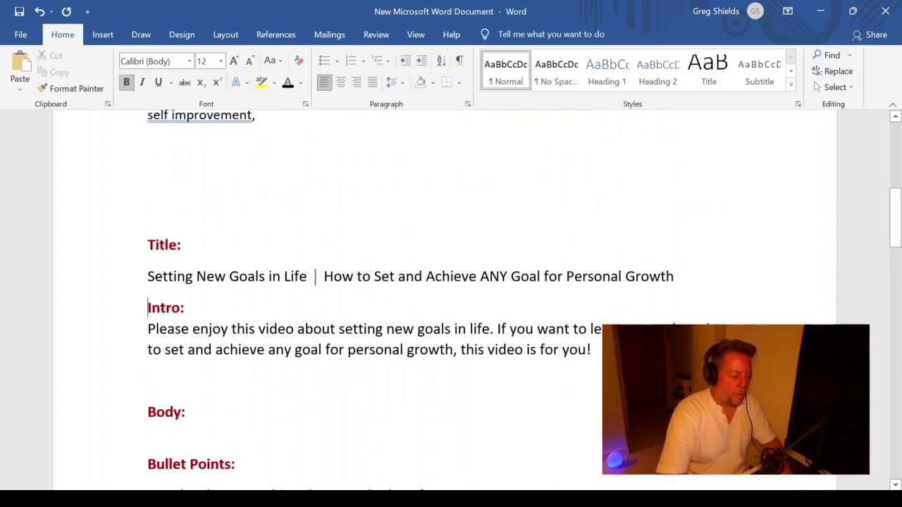
{"action": "scroll", "coordinate": [451, 296], "scroll_direction": "down", "scroll_amount": 1}
{"action": "left_click", "coordinate": [148, 363]}
{"action": "key", "text": "Delete"}
Delete the extra blank line between the last bullet and the Conclusion heading.
{"action": "scroll", "coordinate": [451, 296], "scroll_direction": "down", "scroll_amount": 2}
{"action": "scroll", "coordinate": [451, 296], "scroll_direction": "down", "scroll_amount": 4}
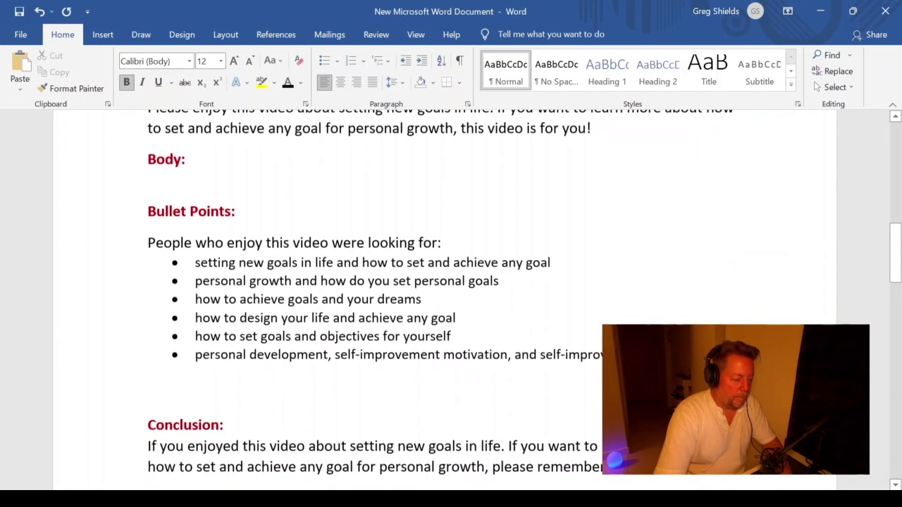
{"action": "scroll", "coordinate": [124, 342], "scroll_direction": "down", "scroll_amount": 2}
{"action": "left_click", "coordinate": [151, 316]}
{"action": "key", "text": "Down"}
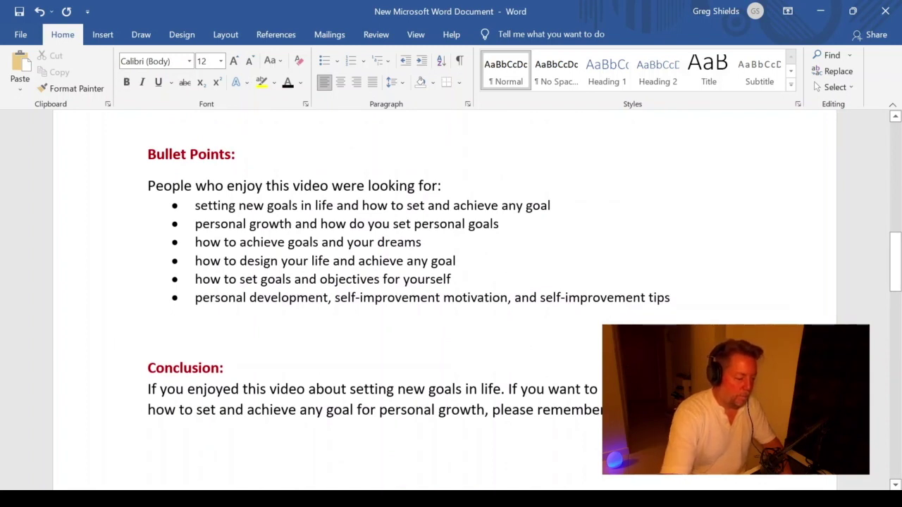
{"action": "key", "text": "Delete"}
{"action": "scroll", "coordinate": [451, 282], "scroll_direction": "up", "scroll_amount": 1}
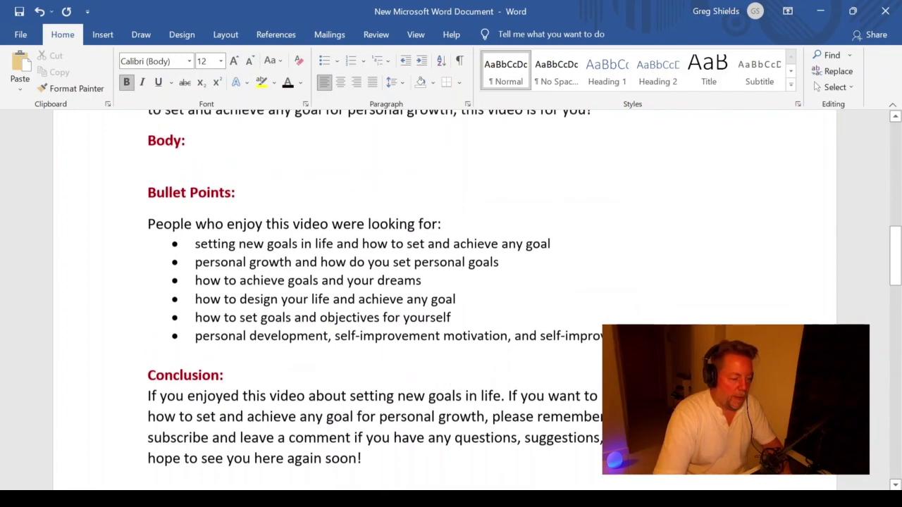
Add the hashtag "#settinggoals" on a new line below the #Hashtags heading.
{"action": "scroll", "coordinate": [451, 282], "scroll_direction": "down", "scroll_amount": 6}
{"action": "scroll", "coordinate": [451, 282], "scroll_direction": "down", "scroll_amount": 4}
{"action": "scroll", "coordinate": [451, 282], "scroll_direction": "up", "scroll_amount": 5}
{"action": "scroll", "coordinate": [451, 282], "scroll_direction": "down", "scroll_amount": 6}
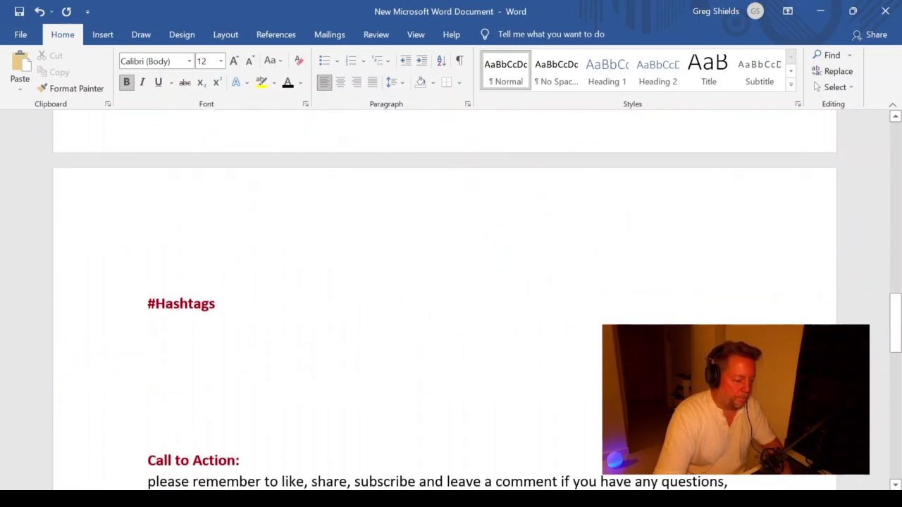
{"action": "left_click", "coordinate": [165, 303]}
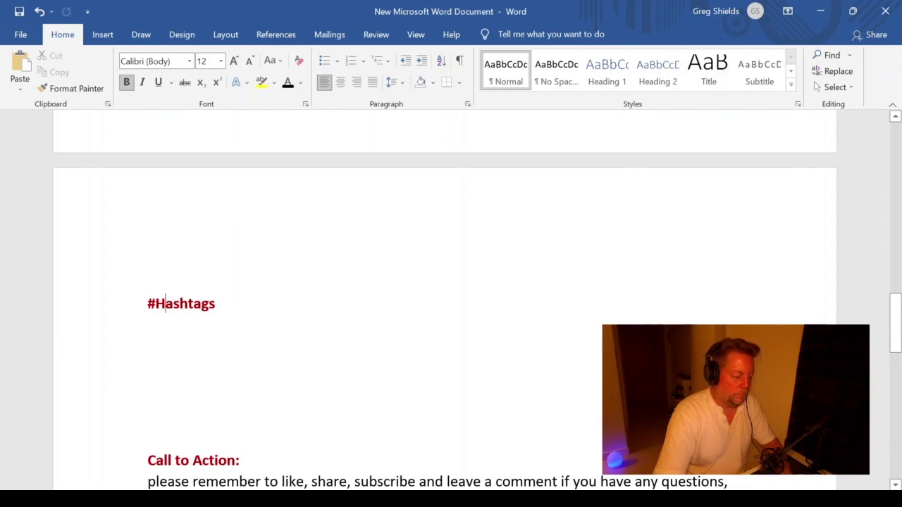
{"action": "key", "text": "End"}
{"action": "key", "text": "Return"}
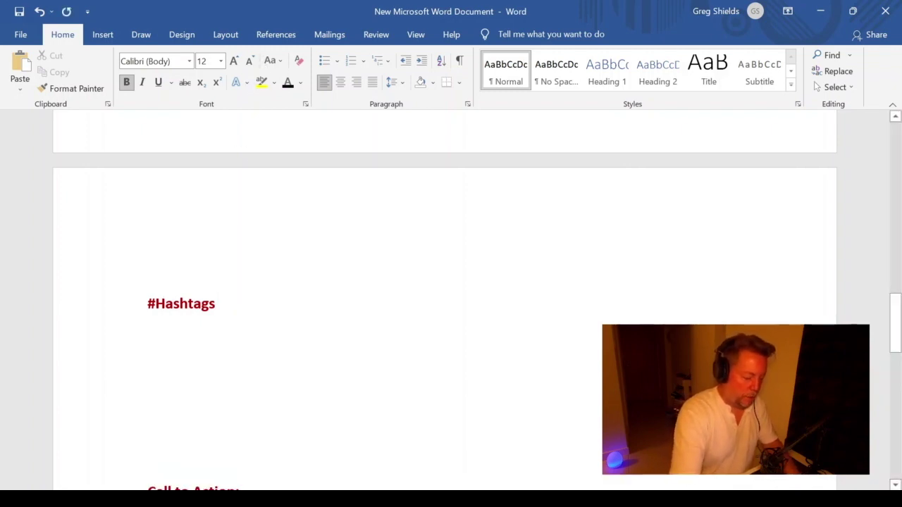
{"action": "type", "text": "#"}
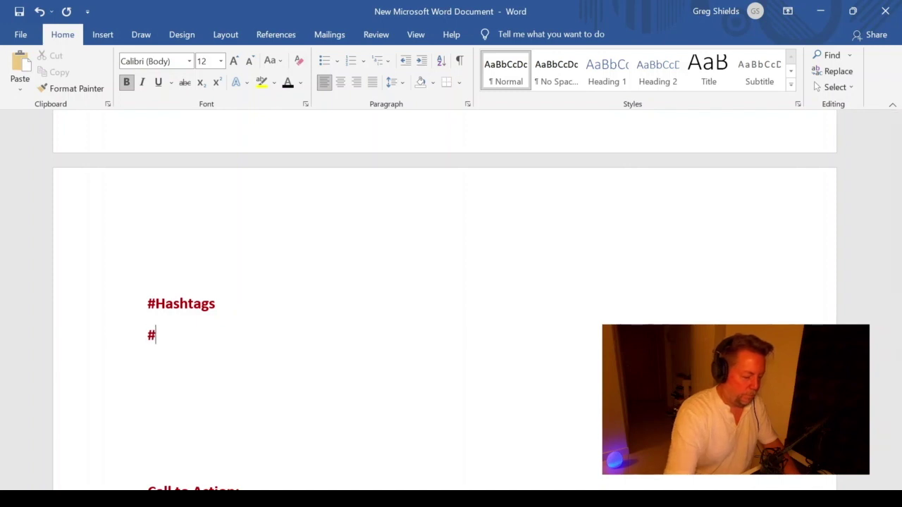
{"action": "type", "text": "setting"}
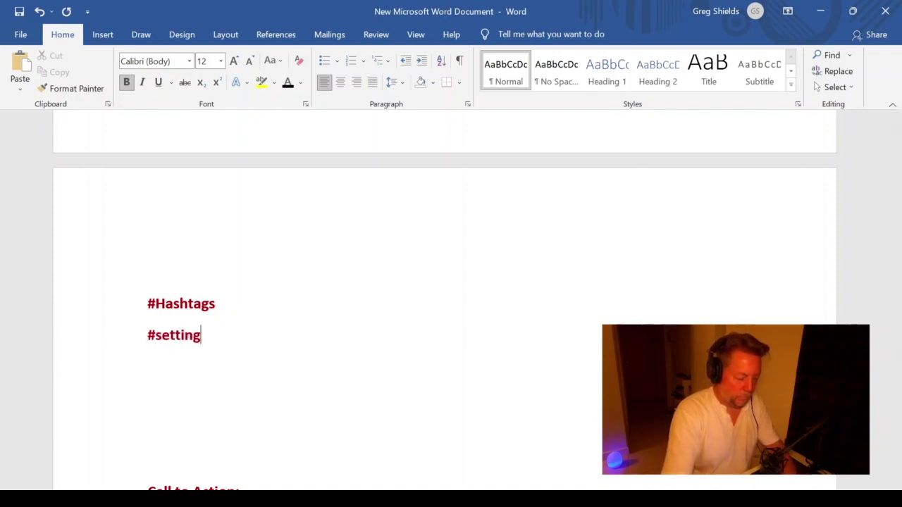
{"action": "type", "text": "go"}
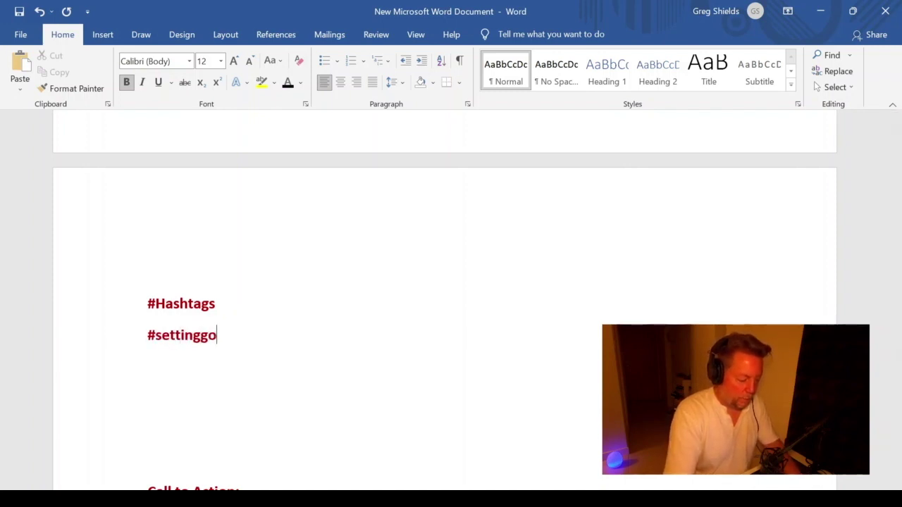
{"action": "type", "text": "oals"}
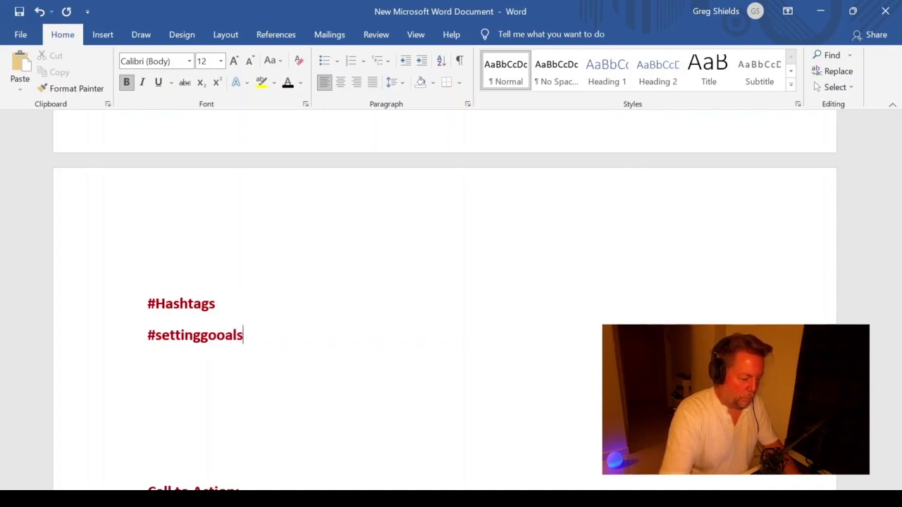
{"action": "key", "text": "BackSpace"}
{"action": "key", "text": "BackSpace"}
{"action": "key", "text": "BackSpace"}
{"action": "key", "text": "BackSpace"}
{"action": "key", "text": "BackSpace"}
{"action": "type", "text": "als "}
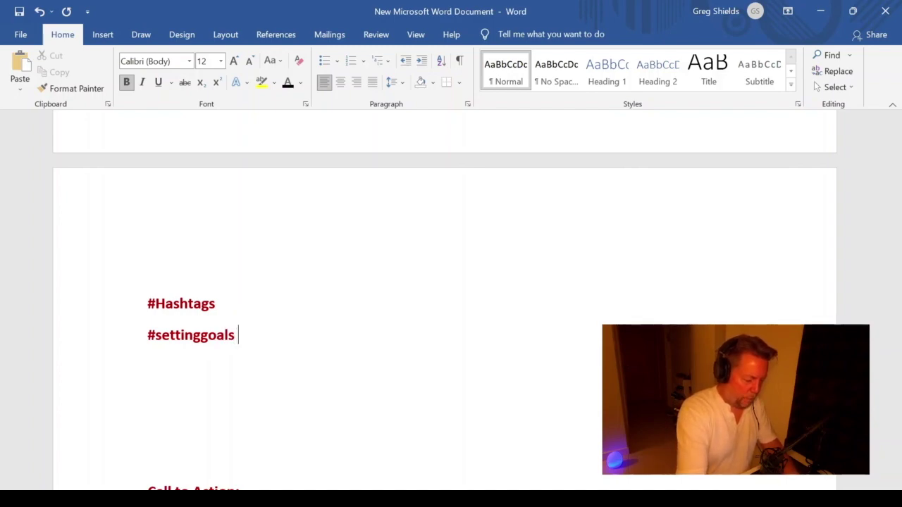
Add the hashtag "#personalgoals" after "#settinggoals", written as one word without a space.
{"action": "type", "text": "#"}
{"action": "scroll", "coordinate": [451, 296], "scroll_direction": "up", "scroll_amount": 2}
{"action": "scroll", "coordinate": [451, 296], "scroll_direction": "up", "scroll_amount": 6}
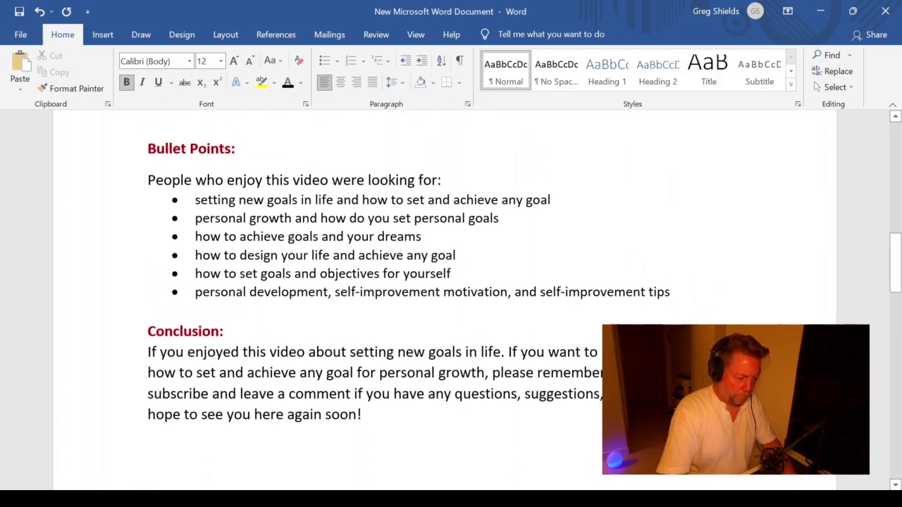
{"action": "scroll", "coordinate": [451, 296], "scroll_direction": "down", "scroll_amount": 8}
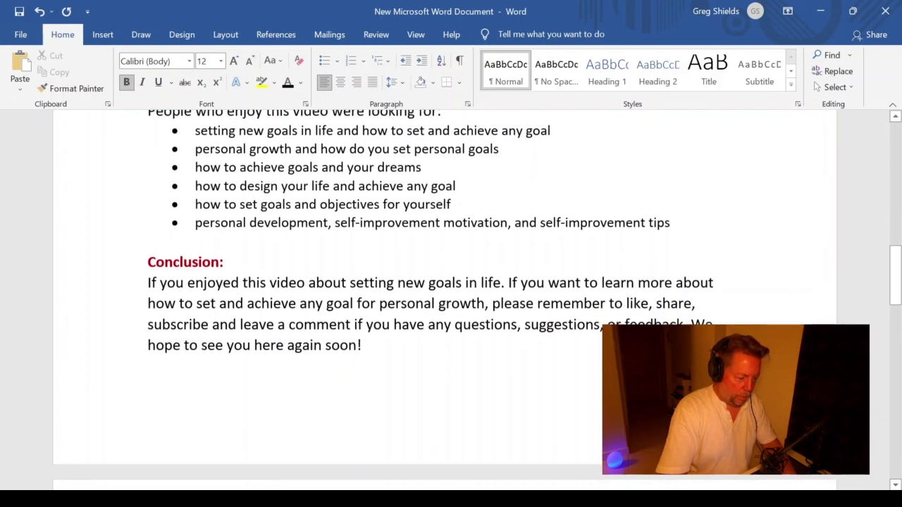
{"action": "type", "text": "per"}
{"action": "type", "text": "soan"}
{"action": "key", "text": "BackSpace"}
{"action": "key", "text": "BackSpace"}
{"action": "type", "text": "nal "}
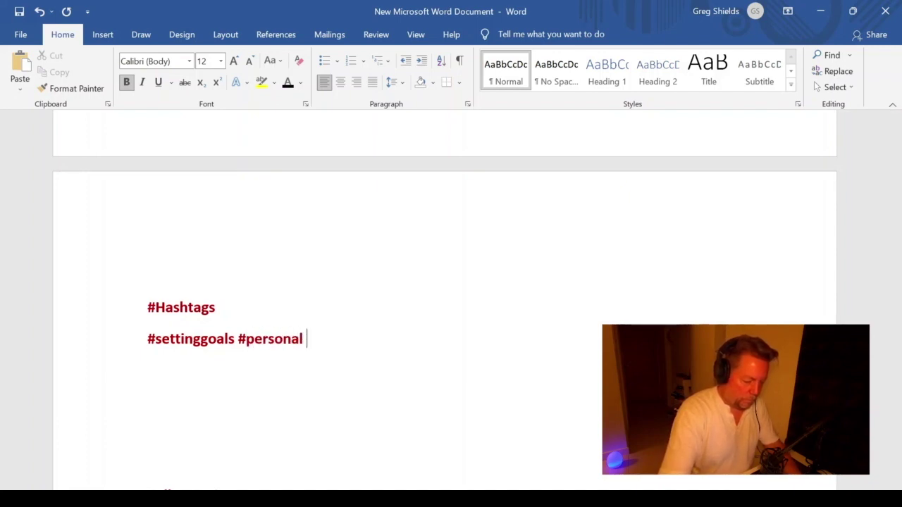
{"action": "type", "text": "goals"}
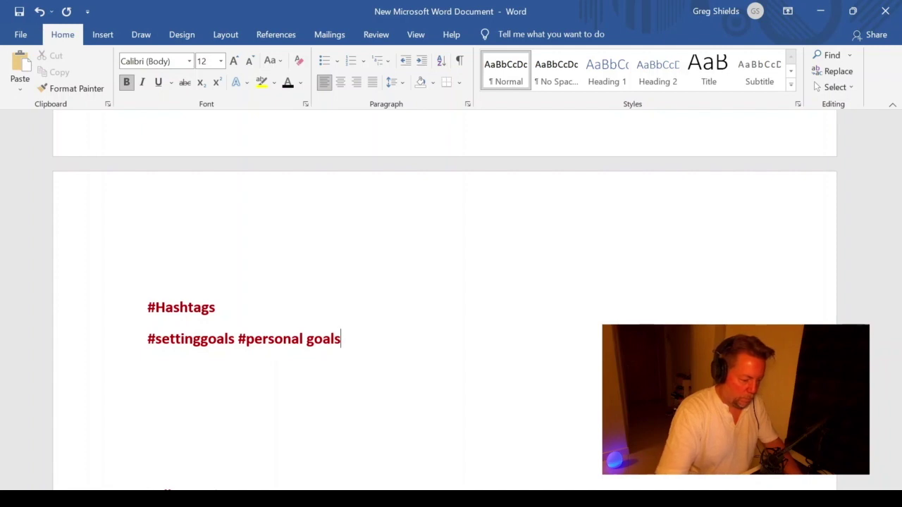
{"action": "key", "text": "BackSpace"}
{"action": "key", "text": "BackSpace"}
{"action": "key", "text": "BackSpace"}
{"action": "key", "text": "BackSpace"}
{"action": "key", "text": "BackSpace"}
{"action": "key", "text": "BackSpace"}
{"action": "key", "text": "BackSpace"}
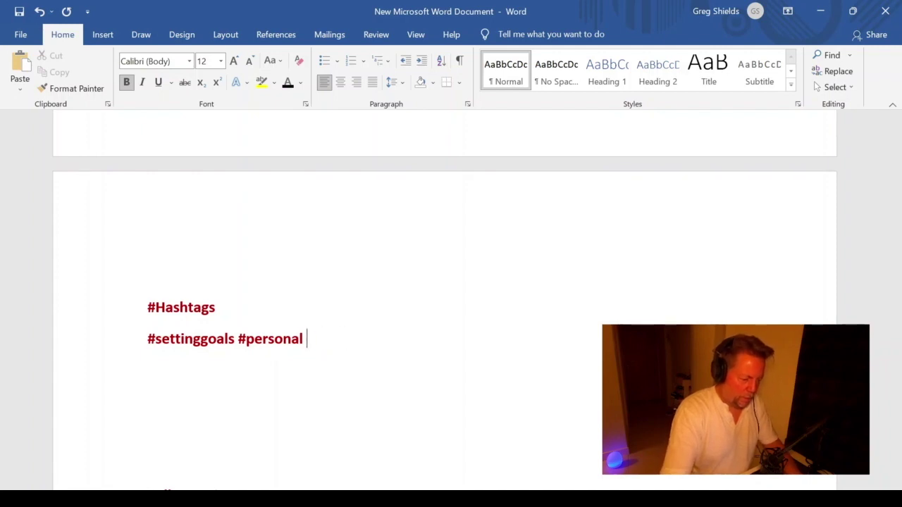
{"action": "type", "text": "goals "}
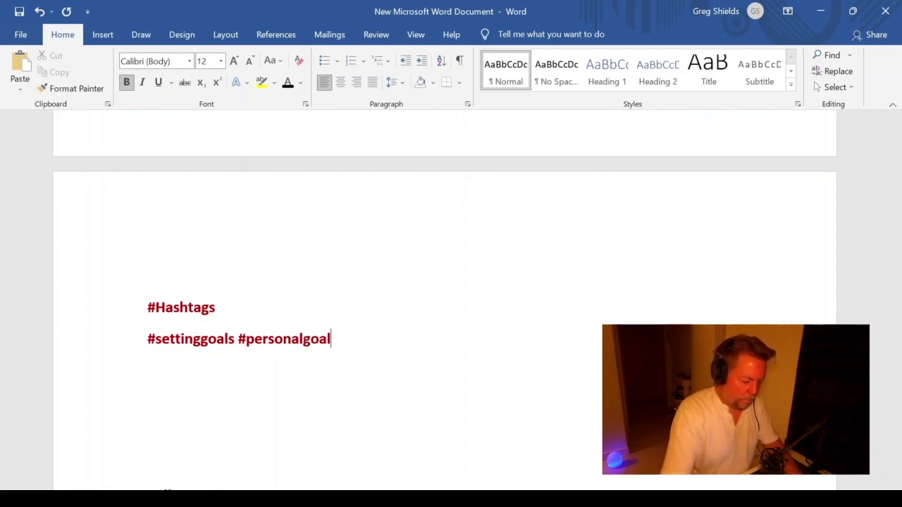
Add a third hashtag, "#personalgrowth", at the end of the hashtag line.
{"action": "type", "text": "#"}
{"action": "left_click", "coordinate": [148, 276]}
{"action": "scroll", "coordinate": [445, 303], "scroll_direction": "up", "scroll_amount": 2}
{"action": "scroll", "coordinate": [444, 303], "scroll_direction": "down", "scroll_amount": 3}
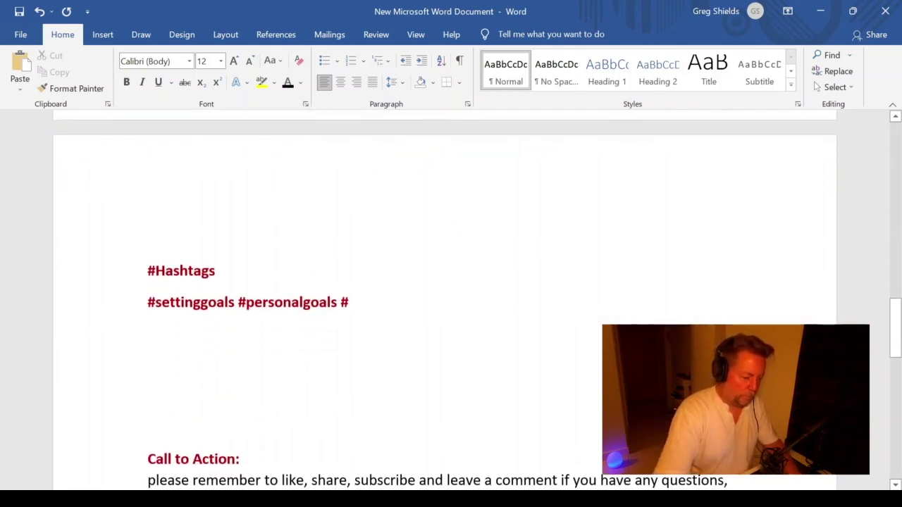
{"action": "left_click", "coordinate": [349, 302]}
{"action": "type", "text": "perso"}
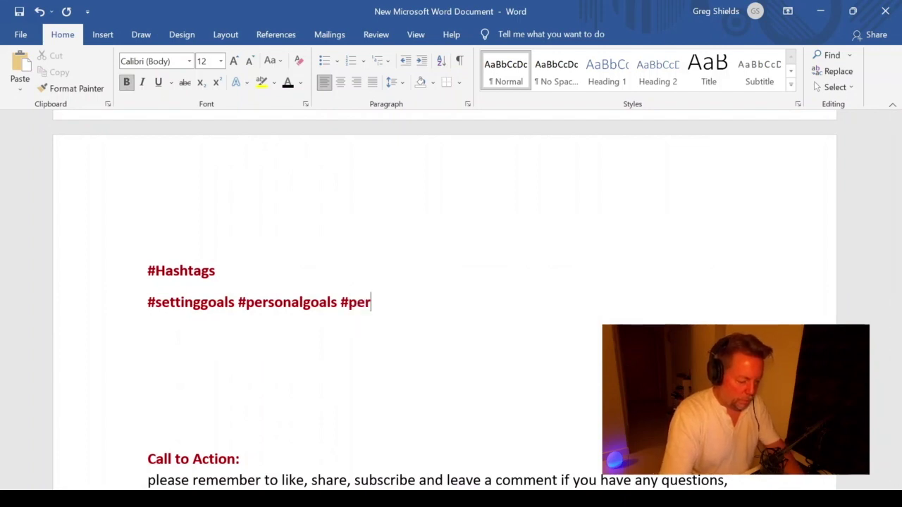
{"action": "type", "text": "nalgr"}
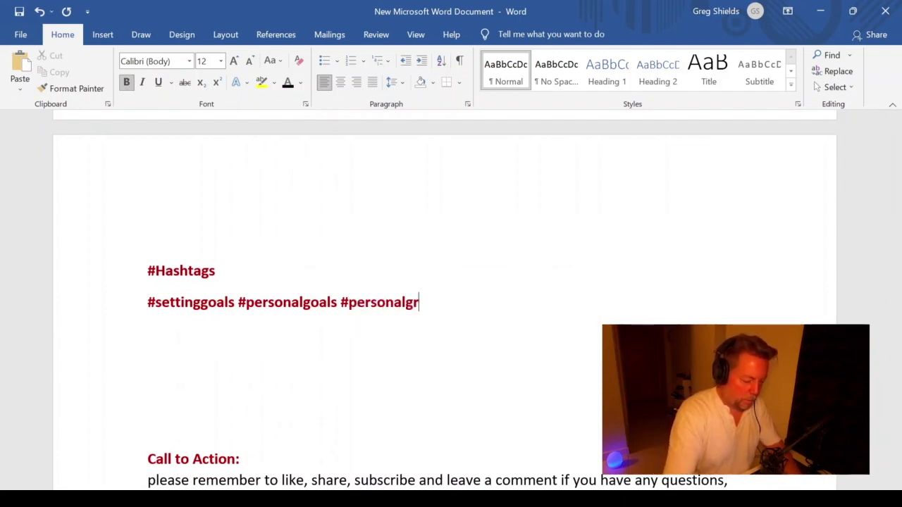
{"action": "type", "text": "owth"}
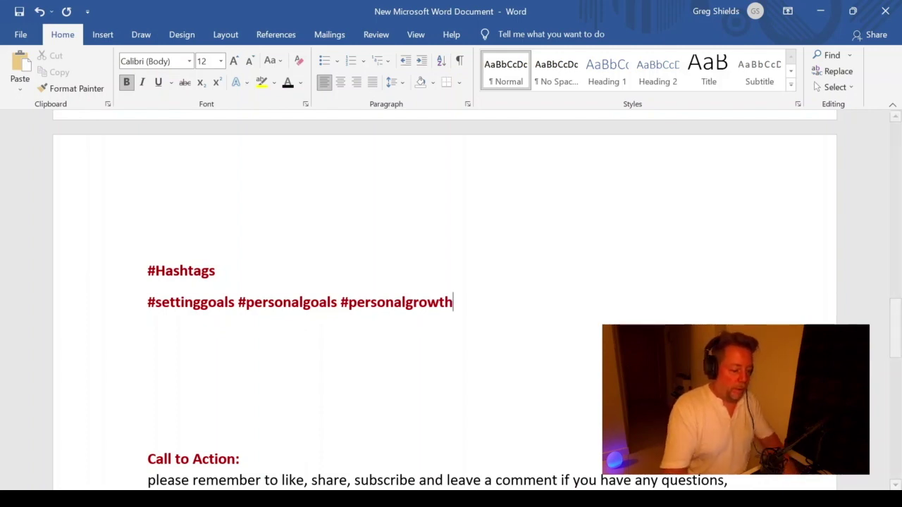
Remove the bold formatting from the hashtag line and set its font color to black.
{"action": "left_click", "coordinate": [130, 310]}
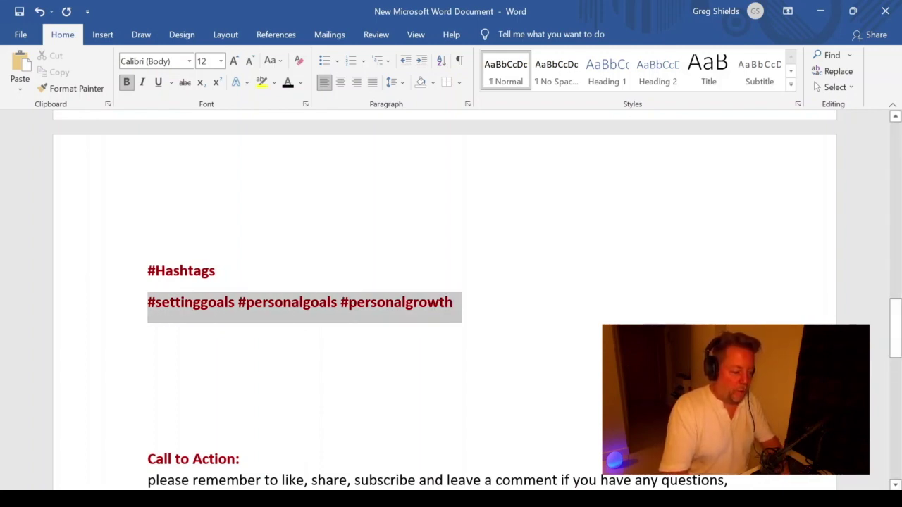
{"action": "left_click", "coordinate": [125, 82]}
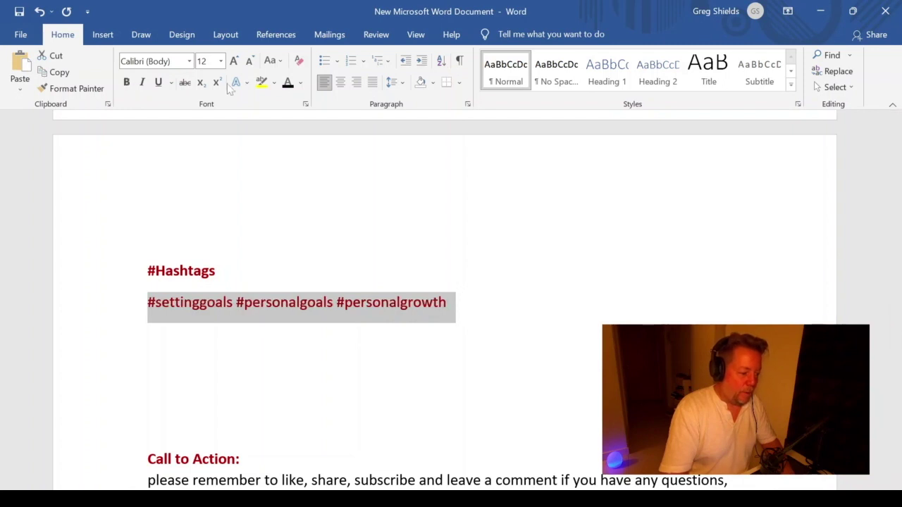
{"action": "left_click", "coordinate": [288, 83]}
{"action": "left_click", "coordinate": [147, 236]}
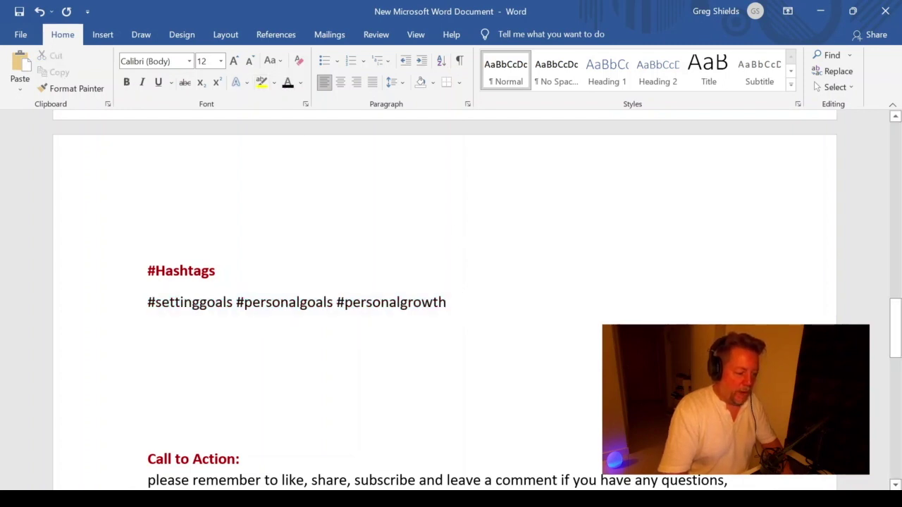
Copy the line of three hashtags and paste it on the blank line below the Conclusion section, above the #Hashtags heading.
{"action": "scroll", "coordinate": [444, 296], "scroll_direction": "up", "scroll_amount": 3}
{"action": "scroll", "coordinate": [444, 296], "scroll_direction": "down", "scroll_amount": 4}
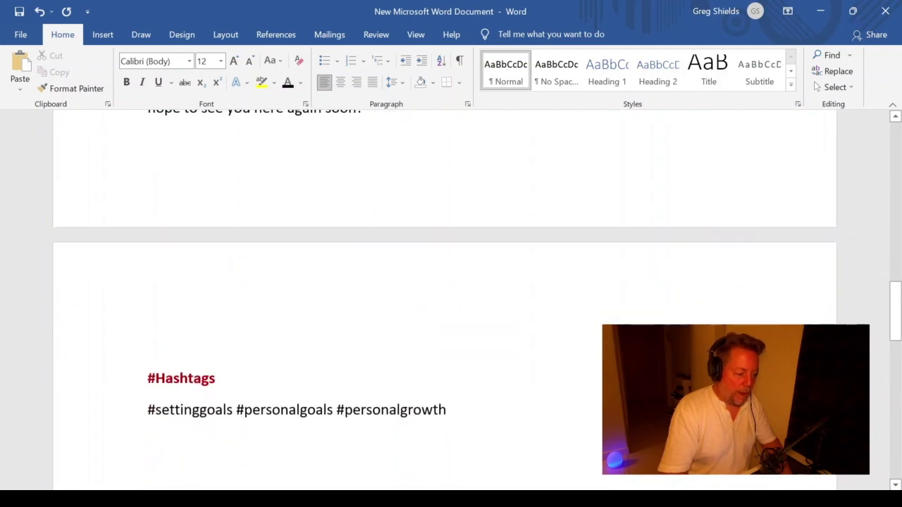
{"action": "left_click_drag", "start_coordinate": [447, 409], "coordinate": [143, 421]}
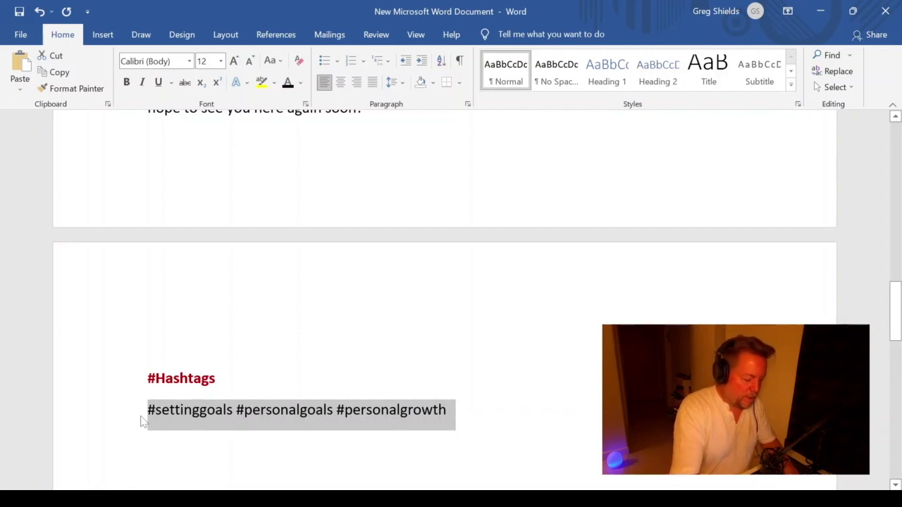
{"action": "key", "text": "ctrl+x"}
{"action": "key", "text": "ctrl+v"}
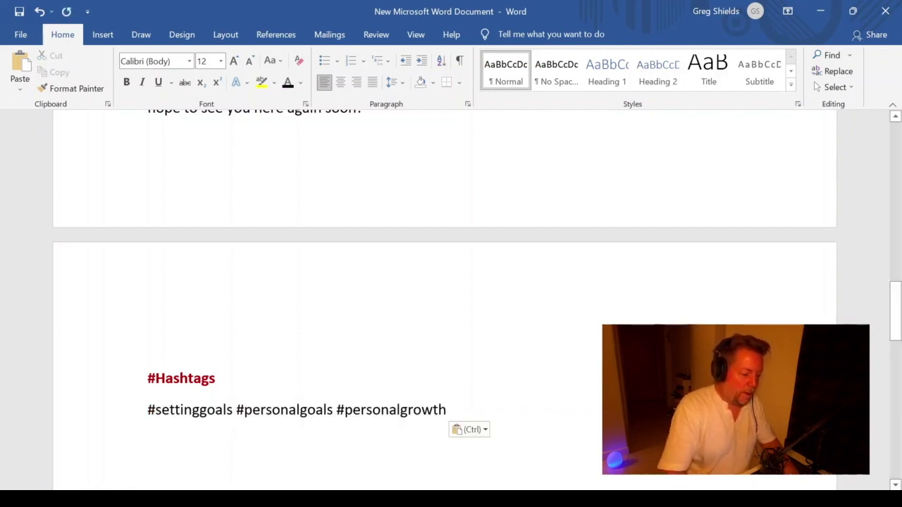
{"action": "scroll", "coordinate": [451, 281], "scroll_direction": "up", "scroll_amount": 3}
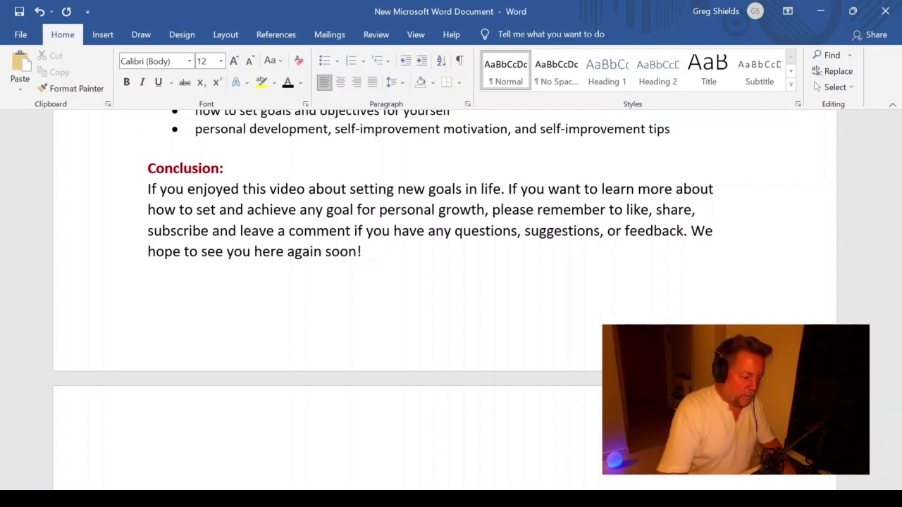
{"action": "left_click", "coordinate": [148, 490]}
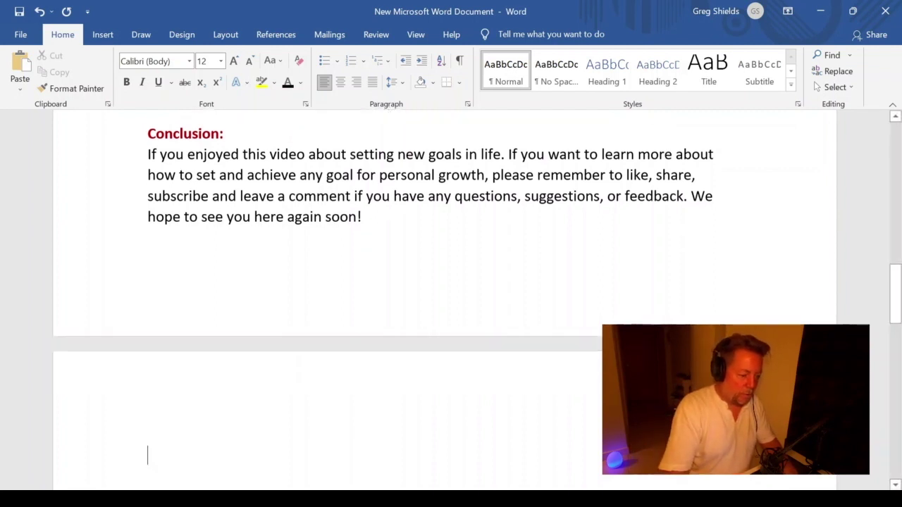
{"action": "key", "text": "ctrl+v"}
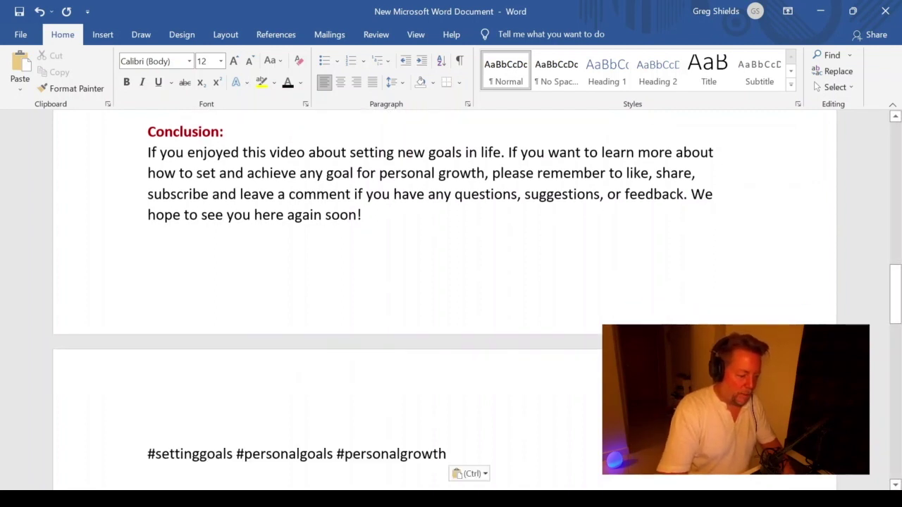
Insert four blank lines between the Intro paragraph and the Body heading.
{"action": "scroll", "coordinate": [328, 282], "scroll_direction": "down", "scroll_amount": 3}
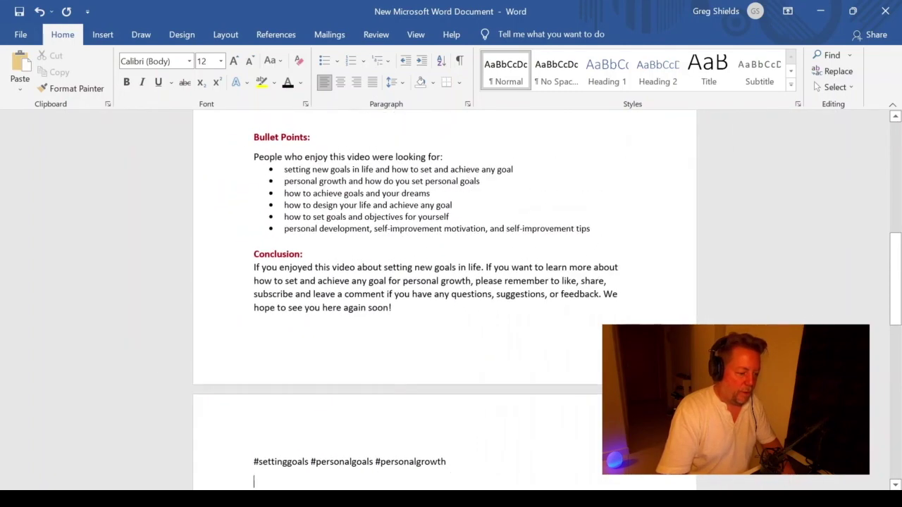
{"action": "scroll", "coordinate": [456, 305], "scroll_direction": "down", "scroll_amount": 3}
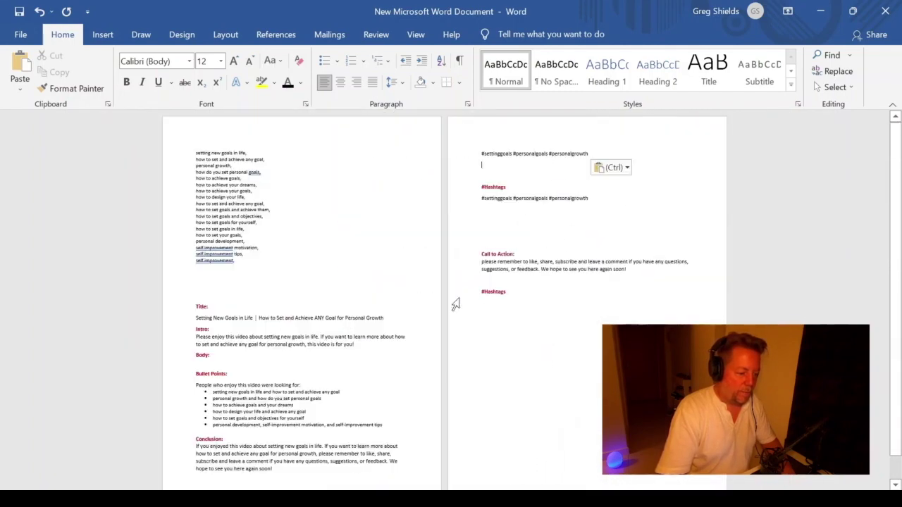
{"action": "scroll", "coordinate": [456, 305], "scroll_direction": "up", "scroll_amount": 5}
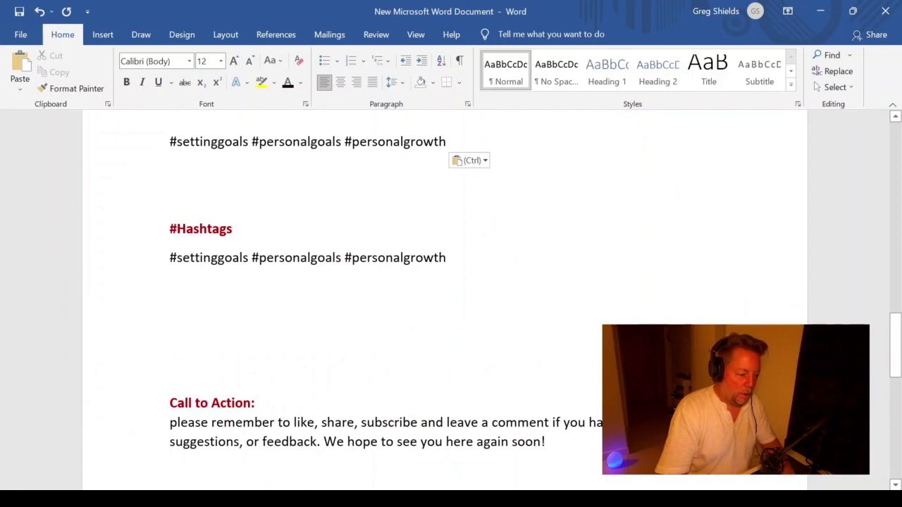
{"action": "scroll", "coordinate": [388, 282], "scroll_direction": "up", "scroll_amount": 5}
{"action": "scroll", "coordinate": [388, 282], "scroll_direction": "up", "scroll_amount": 5}
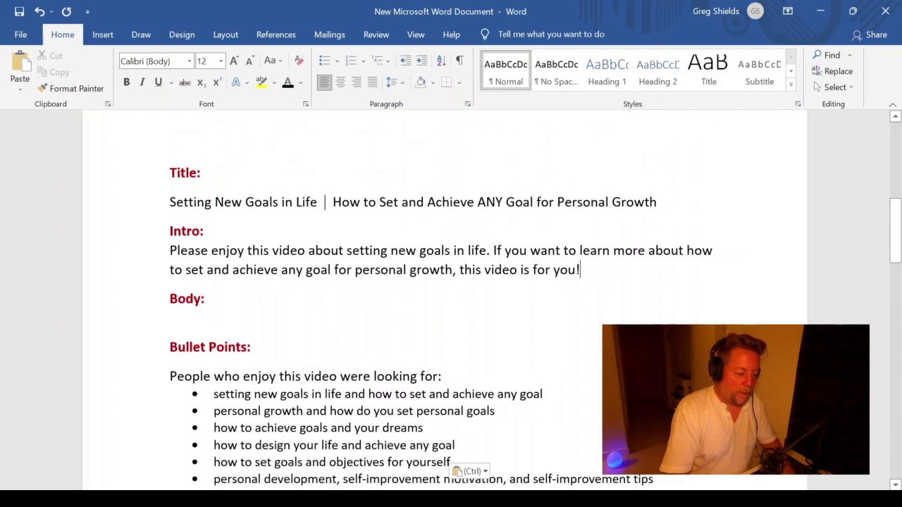
{"action": "key", "text": "Return"}
{"action": "key", "text": "Return"}
{"action": "key", "text": "Return"}
{"action": "key", "text": "Return"}
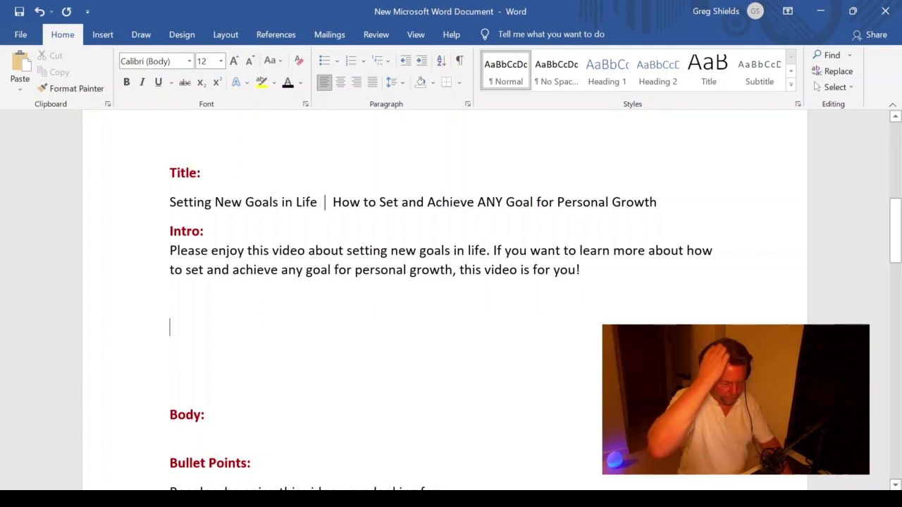
Copy the phrase "setting new goals in life" from the Intro paragraph.
{"action": "scroll", "coordinate": [451, 296], "scroll_direction": "down", "scroll_amount": 4}
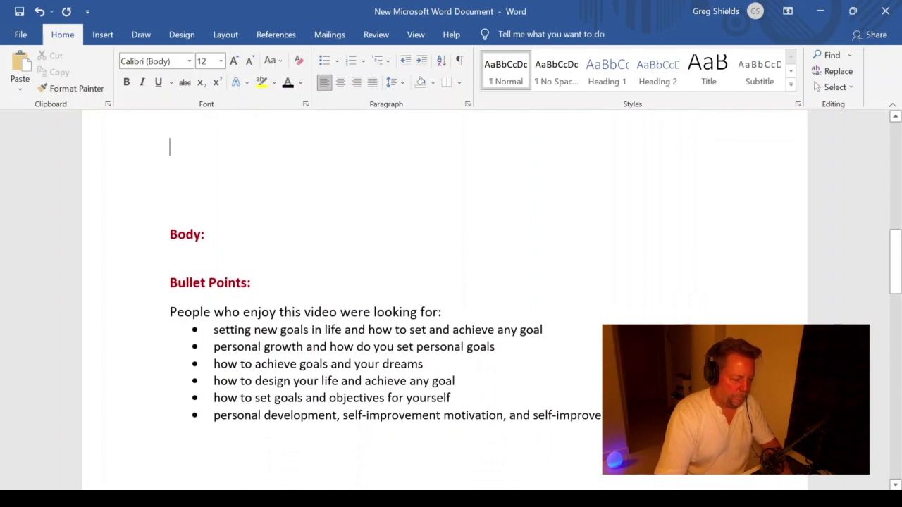
{"action": "scroll", "coordinate": [451, 296], "scroll_direction": "up", "scroll_amount": 5}
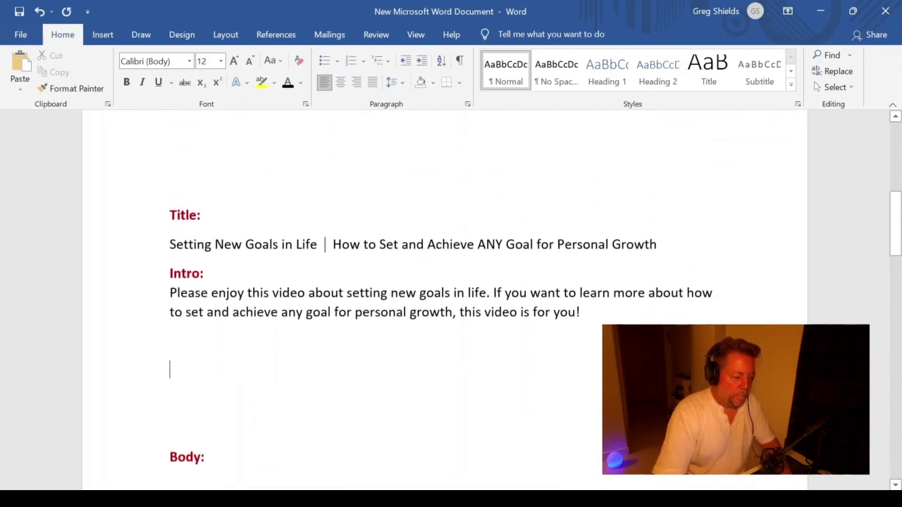
{"action": "left_click_drag", "start_coordinate": [346, 293], "coordinate": [485, 299]}
{"action": "key", "text": "ctrl+c"}
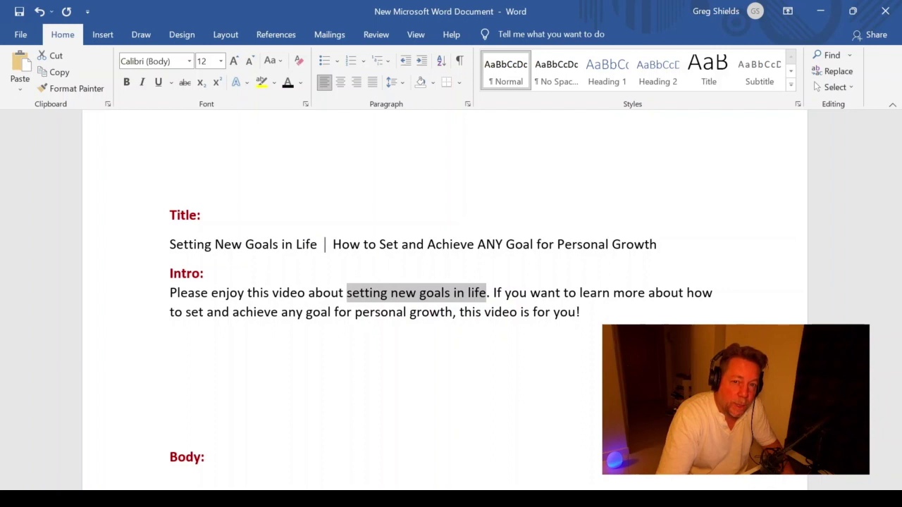
Switch to the Edge browser, open the Rytr AI writer and set the tone to Casual.
{"action": "mouse_move", "coordinate": [529, 486]}
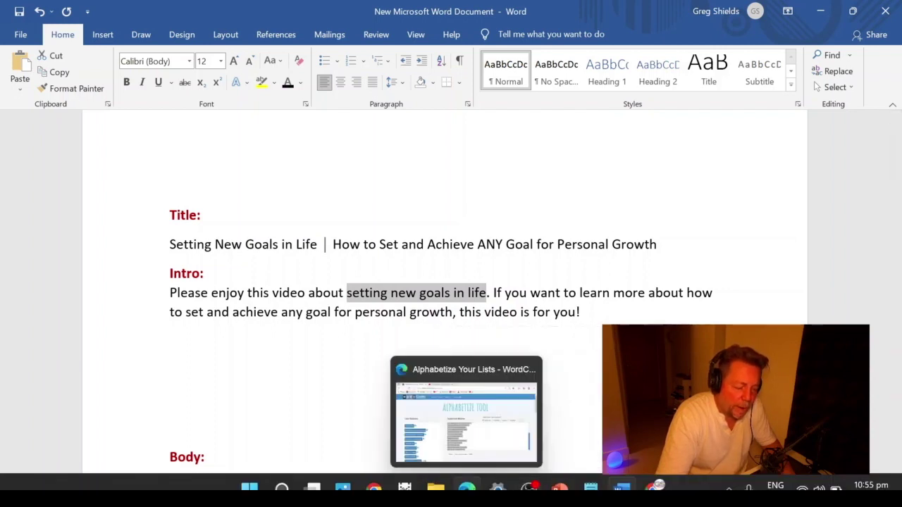
{"action": "left_click", "coordinate": [467, 488]}
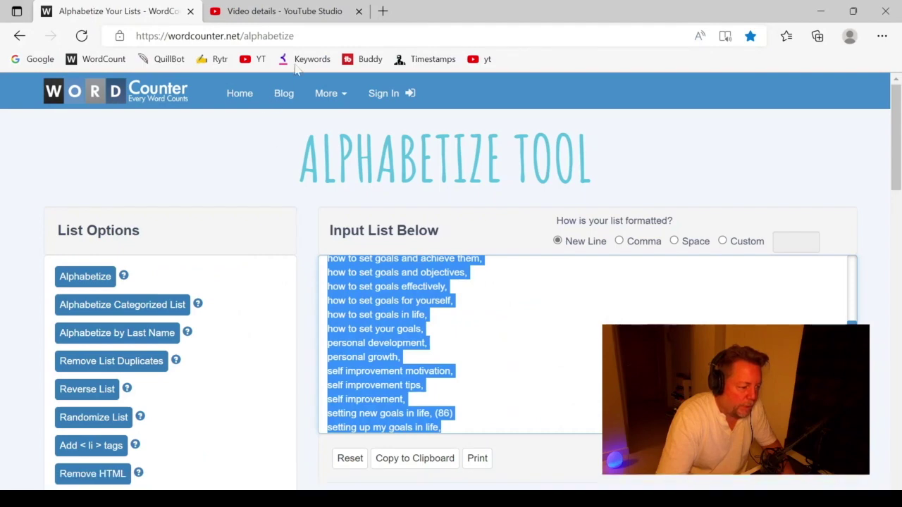
{"action": "left_click", "coordinate": [216, 59]}
{"action": "left_click", "coordinate": [281, 177]}
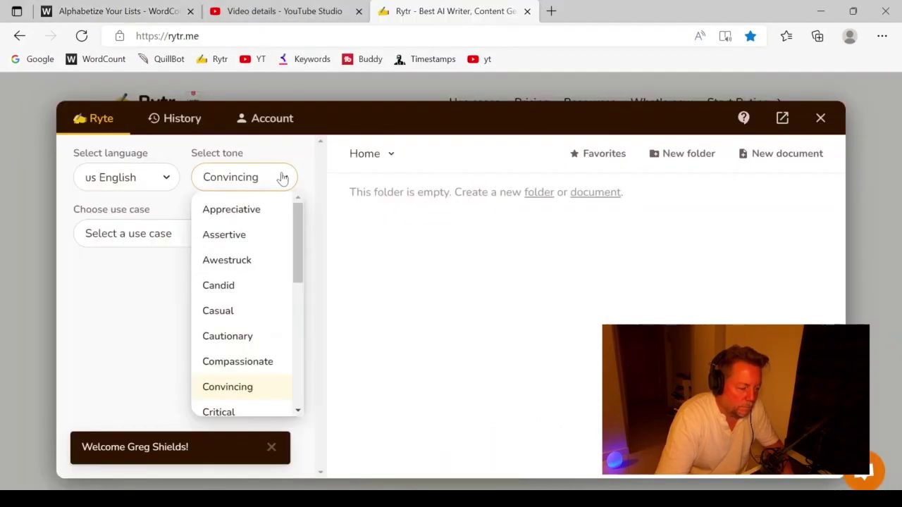
{"action": "left_click", "coordinate": [230, 314]}
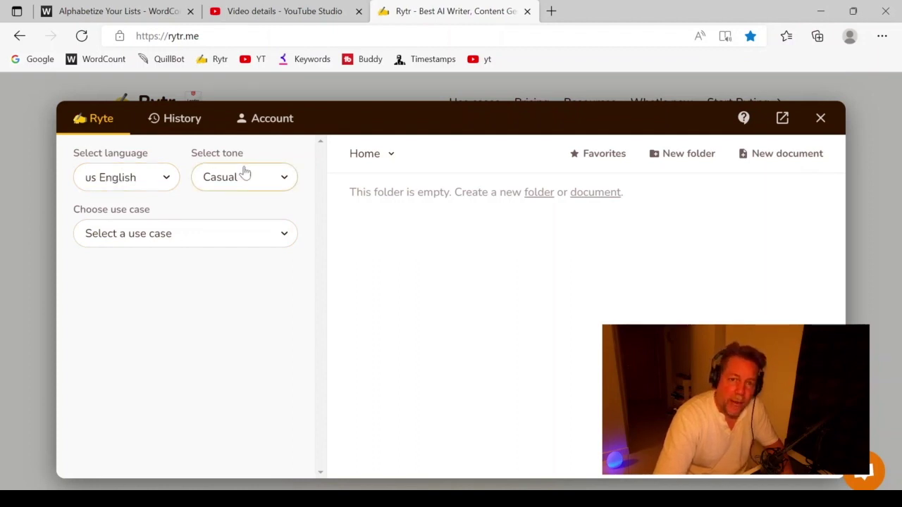
Choose Blog Section Writing as the use case in Rytr.
{"action": "left_click", "coordinate": [279, 177]}
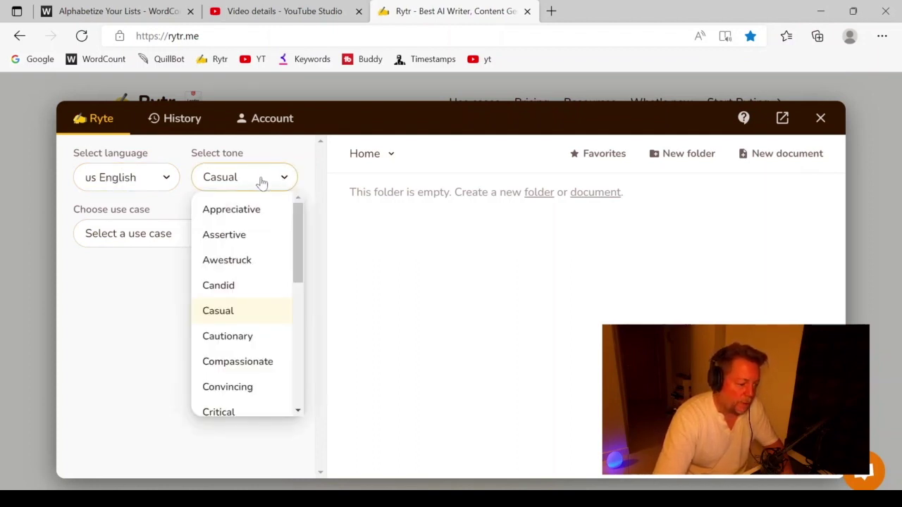
{"action": "left_click", "coordinate": [262, 183]}
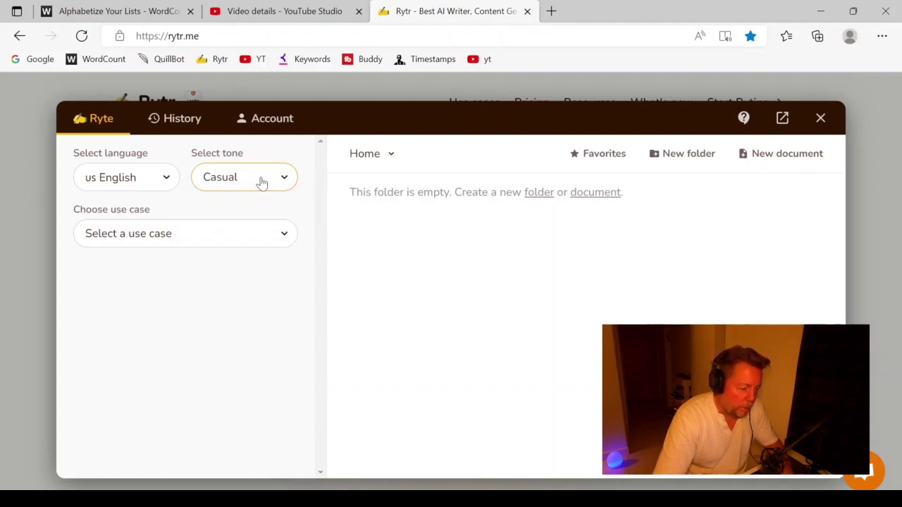
{"action": "left_click", "coordinate": [287, 236]}
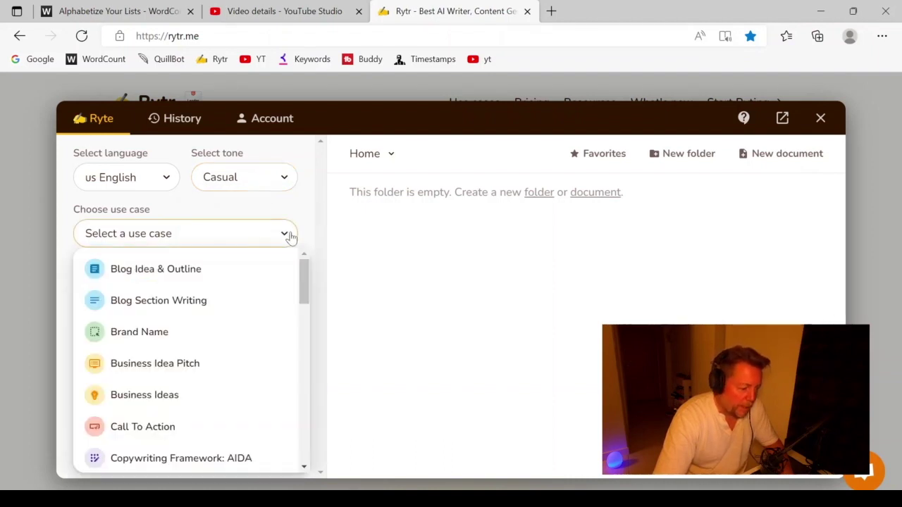
{"action": "left_click", "coordinate": [187, 298]}
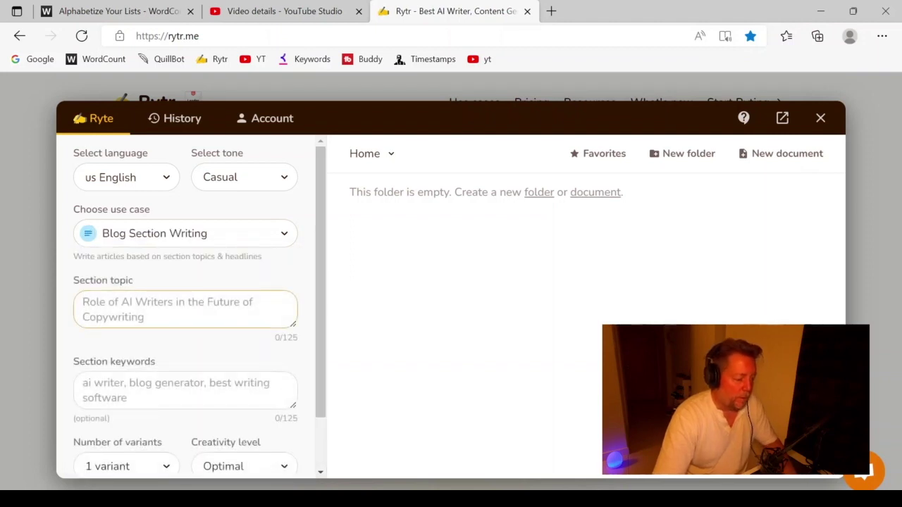
Enter "setting new goals in life" as both the section topic and section keywords, and set the output to 3 variants.
{"action": "key", "text": "ctrl+v"}
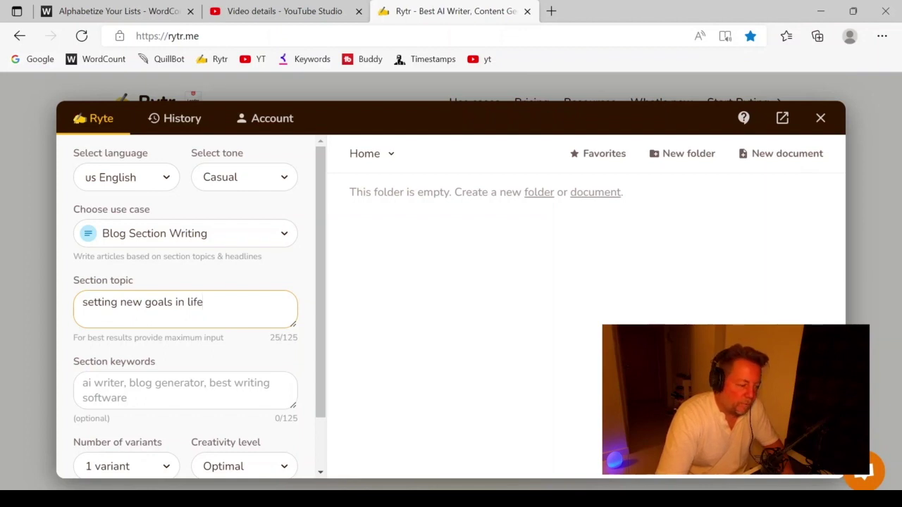
{"action": "key", "text": "Tab"}
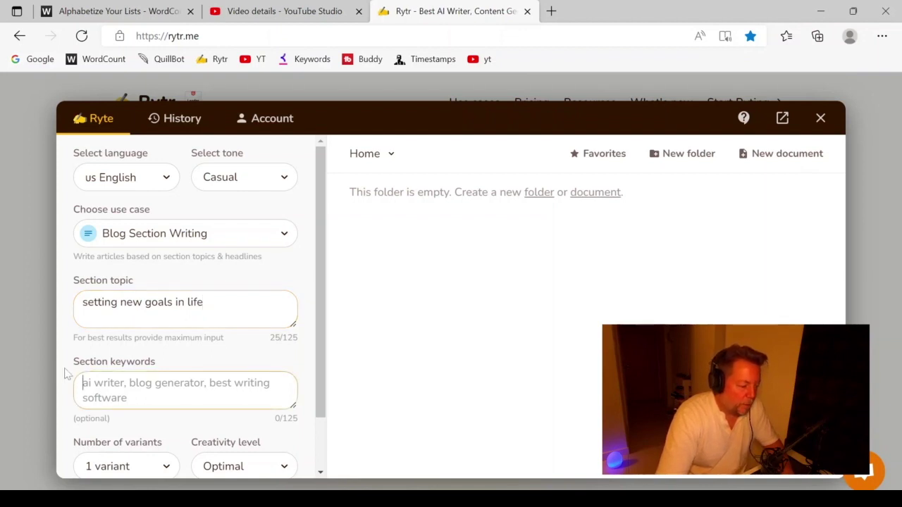
{"action": "key", "text": "ctrl+v"}
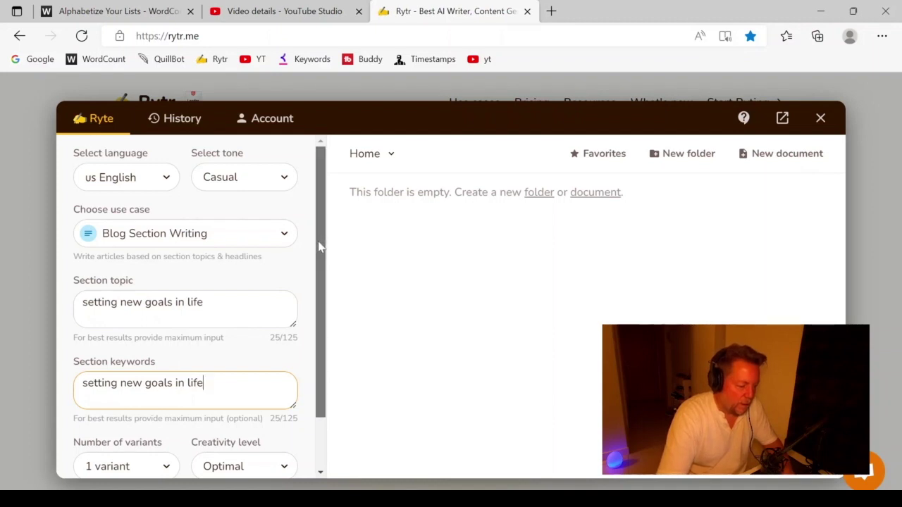
{"action": "scroll", "coordinate": [318, 240], "scroll_direction": "down", "scroll_amount": 1}
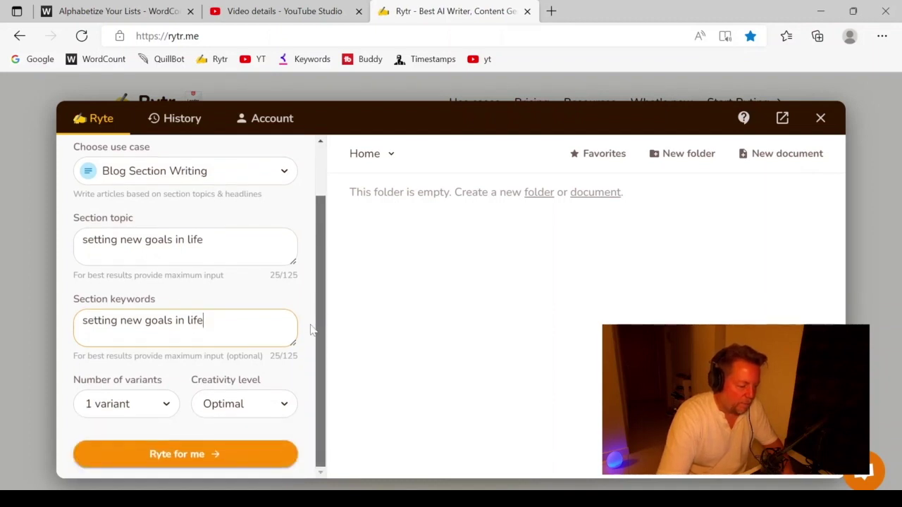
{"action": "left_click", "coordinate": [164, 406]}
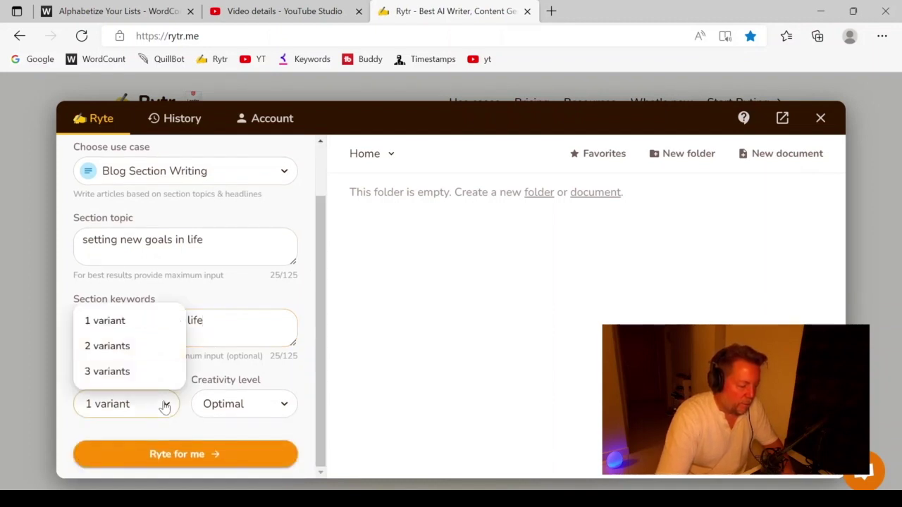
{"action": "left_click", "coordinate": [124, 374]}
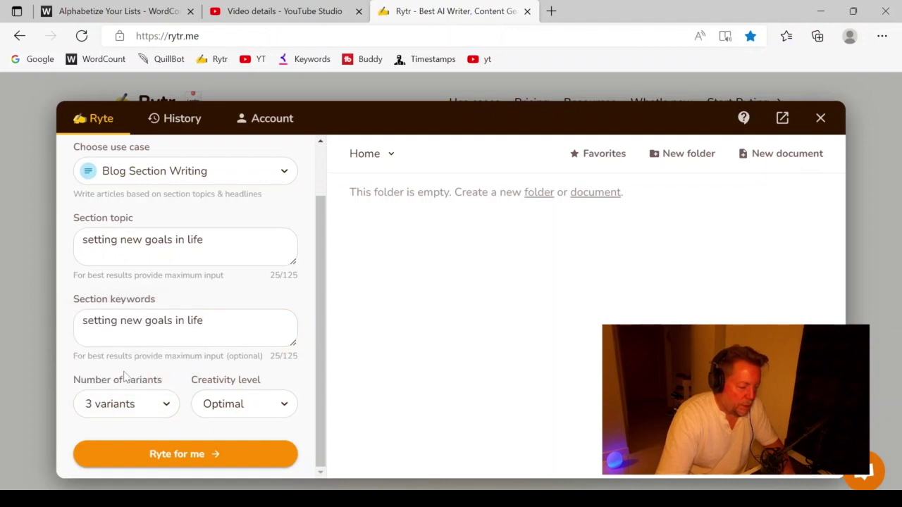
Extend the section keywords to "setting new goals in life for personal growth" and copy that phrase over the section topic.
{"action": "key", "text": "shift+Tab"}
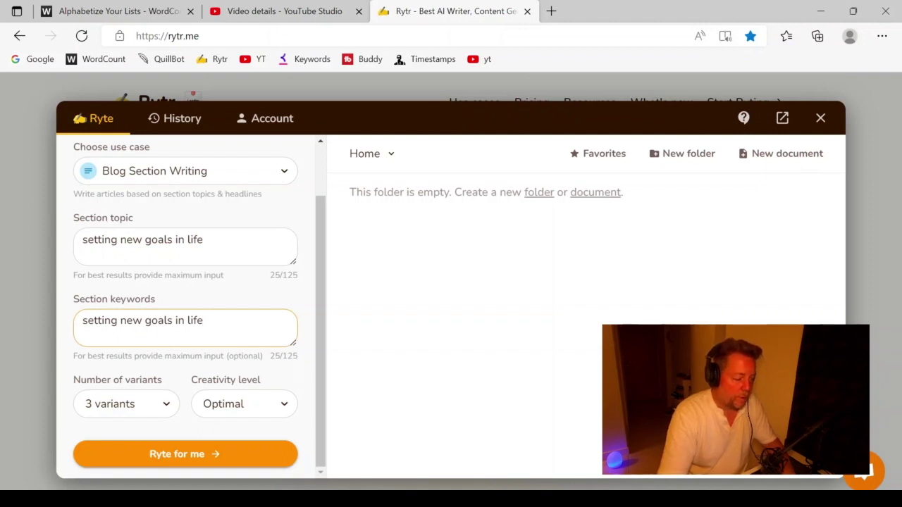
{"action": "type", "text": "for personal growth"}
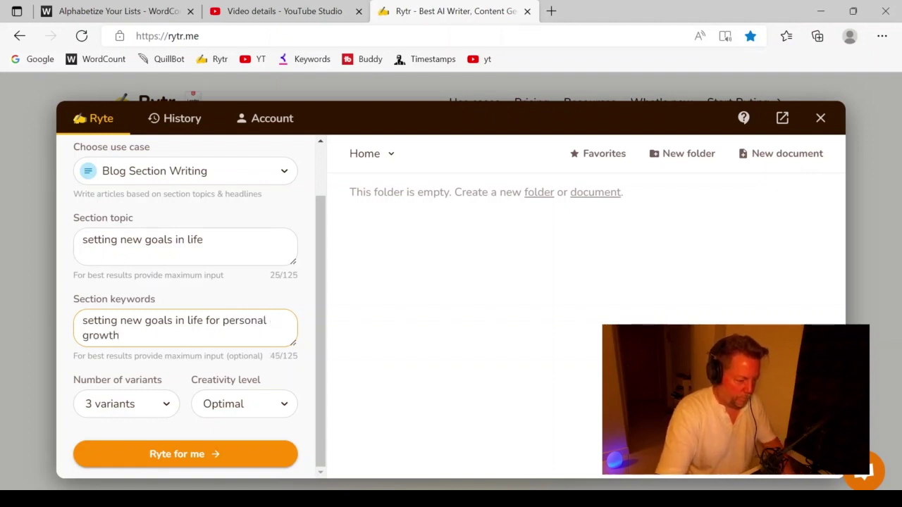
{"action": "left_click_drag", "start_coordinate": [120, 335], "coordinate": [45, 322]}
{"action": "key", "text": "ctrl+c"}
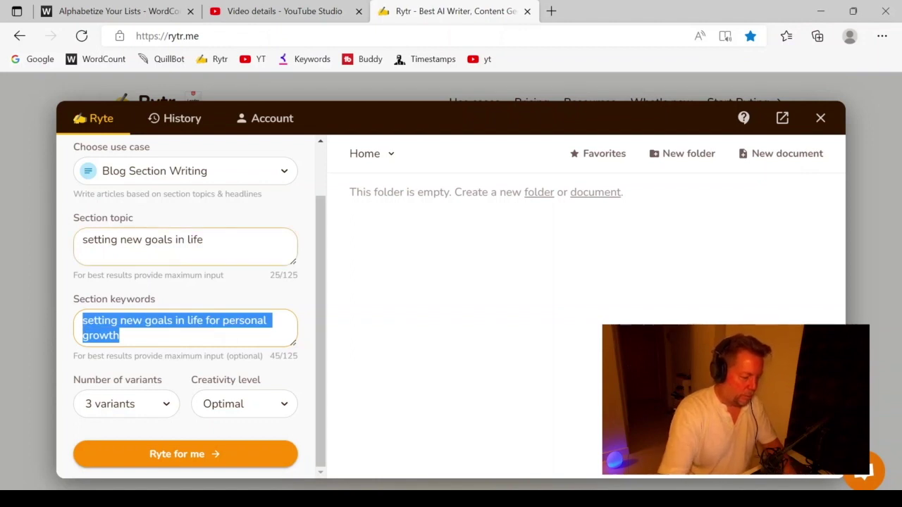
{"action": "left_click_drag", "start_coordinate": [205, 240], "coordinate": [60, 254]}
{"action": "key", "text": "ctrl+v"}
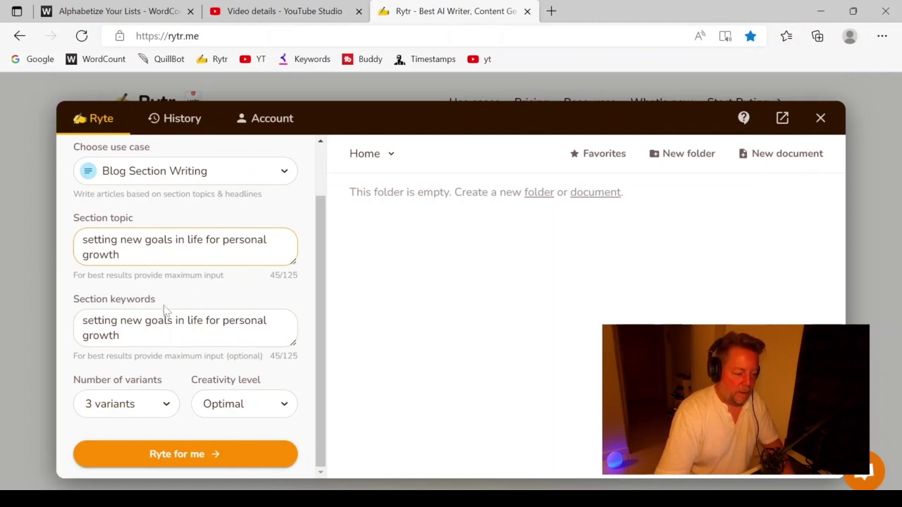
Generate the blog section text and review the resulting variants.
{"action": "left_click", "coordinate": [203, 452]}
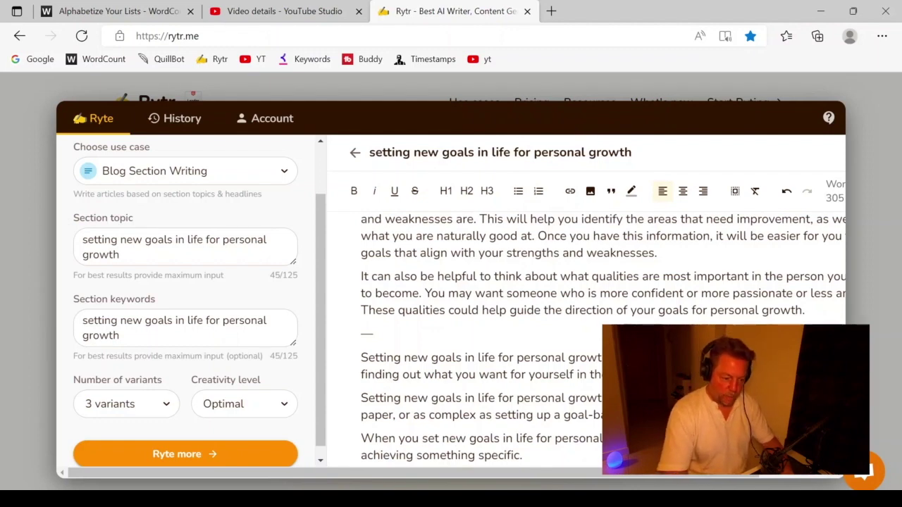
{"action": "scroll", "coordinate": [604, 339], "scroll_direction": "up", "scroll_amount": 5}
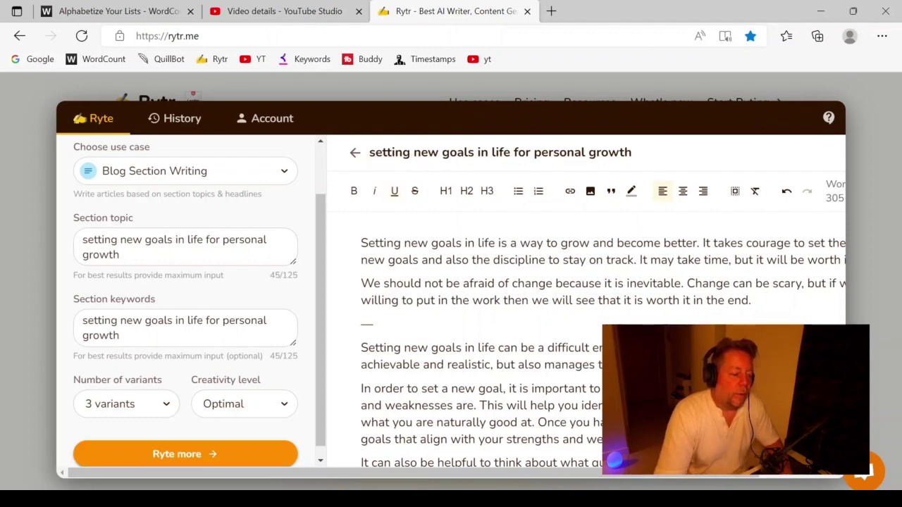
{"action": "scroll", "coordinate": [479, 338], "scroll_direction": "down", "scroll_amount": 1}
{"action": "scroll", "coordinate": [480, 338], "scroll_direction": "up", "scroll_amount": 1}
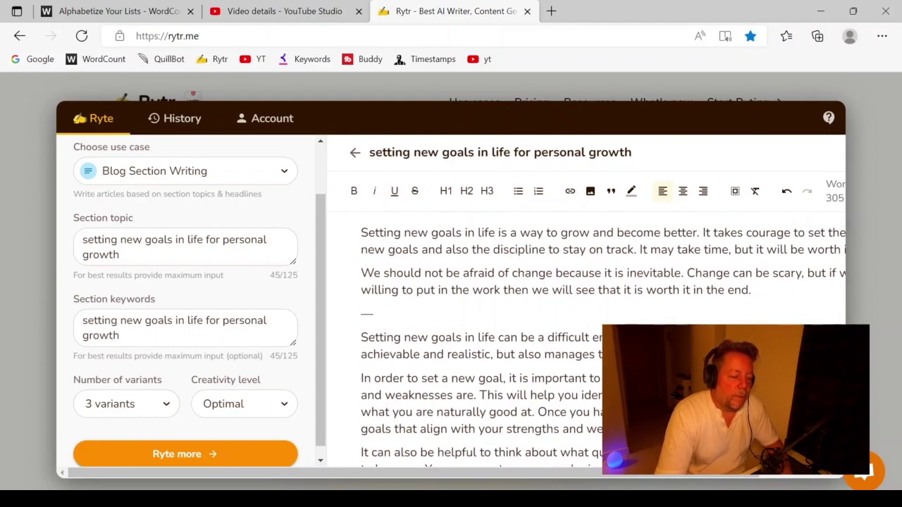
{"action": "left_click_drag", "start_coordinate": [355, 469], "coordinate": [431, 469]}
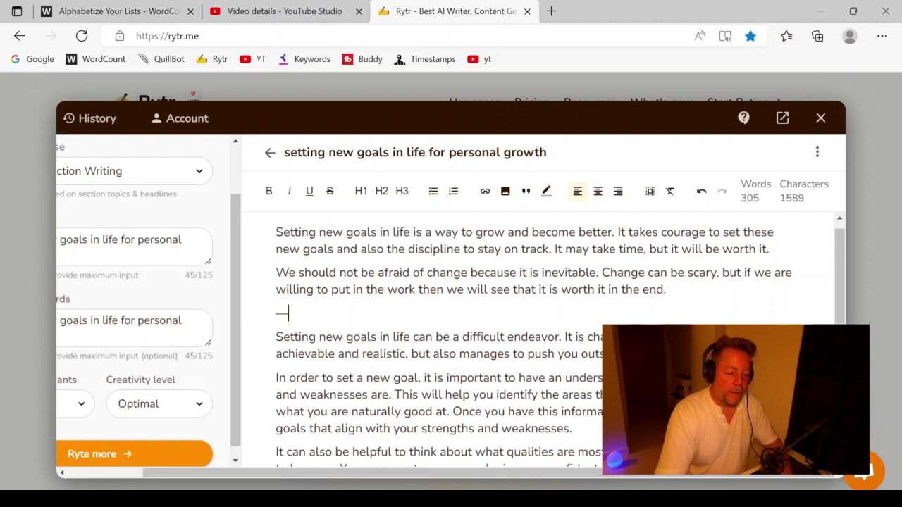
Merge the first variant's two paragraphs into one and delete the dash separator below it.
{"action": "left_click", "coordinate": [770, 249]}
{"action": "key", "text": "Delete"}
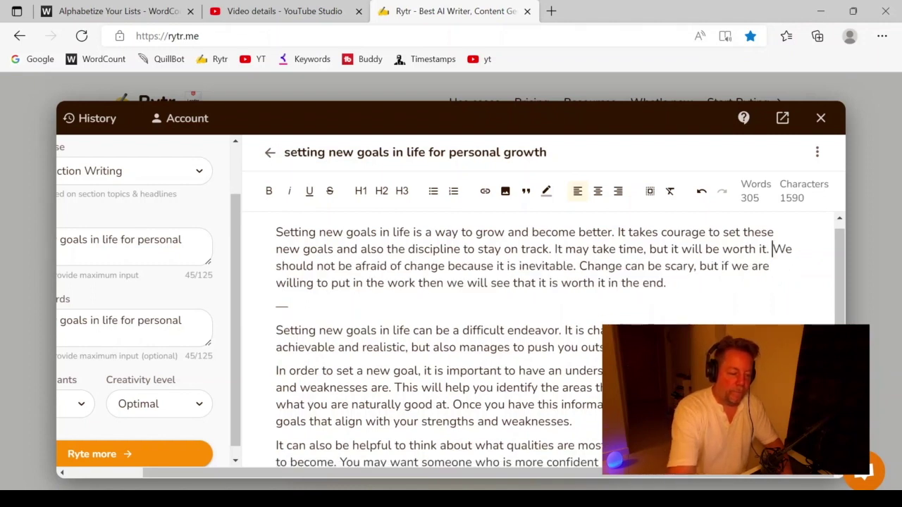
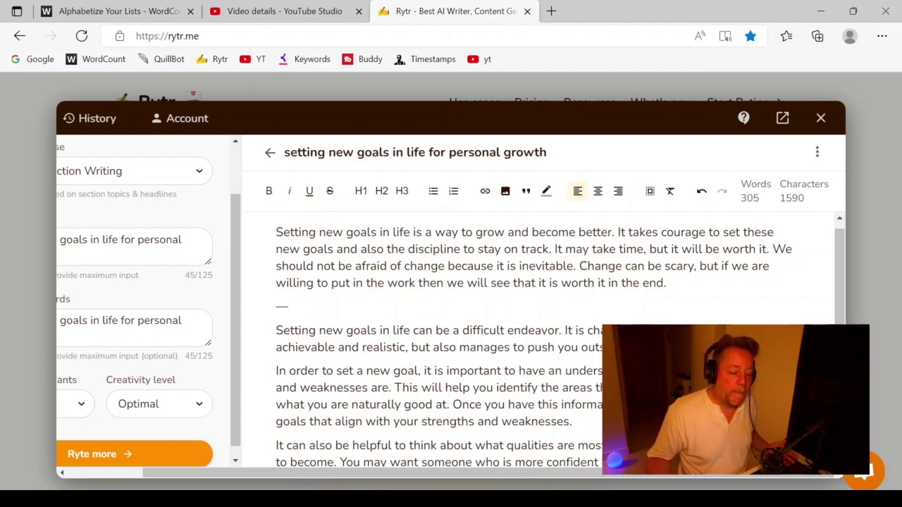
{"action": "left_click", "coordinate": [287, 307]}
{"action": "key", "text": "BackSpace"}
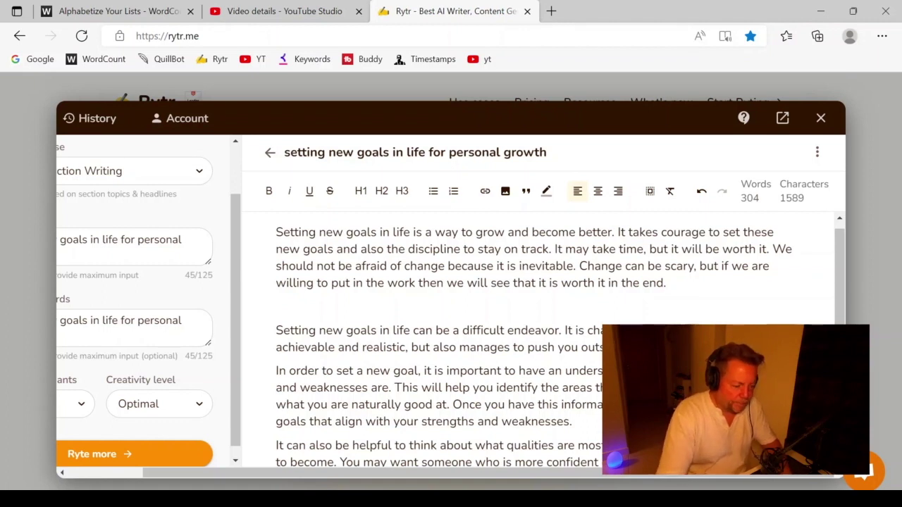
Join the second variant's "In order to set a new goal" paragraph onto the paragraph ending in "comfort zone.".
{"action": "scroll", "coordinate": [561, 342], "scroll_direction": "down", "scroll_amount": 2}
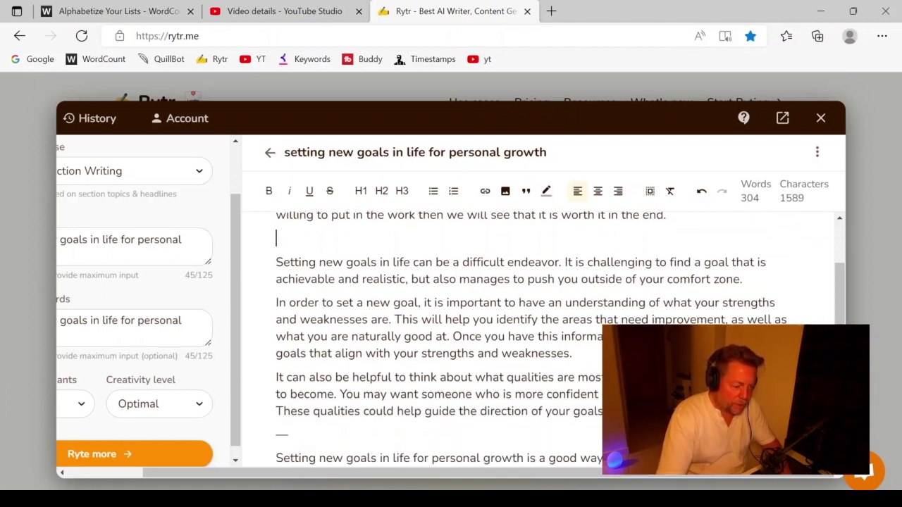
{"action": "left_click", "coordinate": [743, 279]}
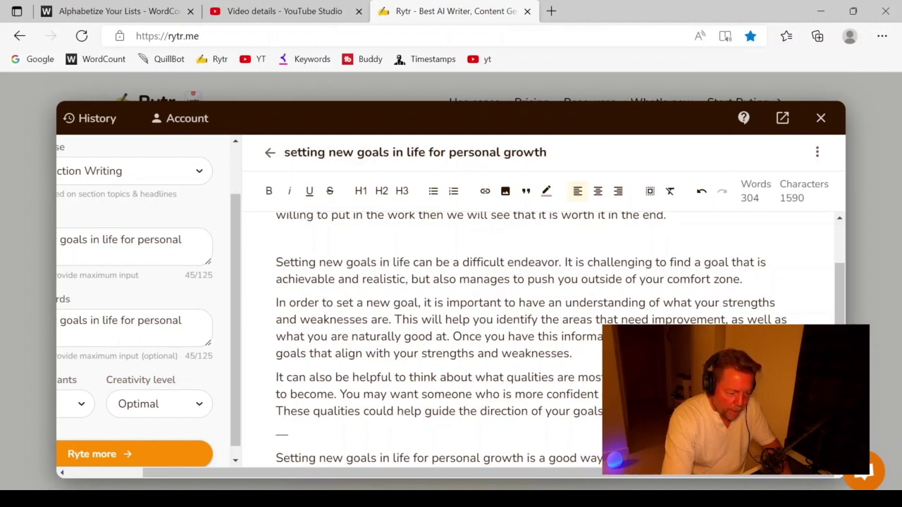
{"action": "key", "text": "Delete"}
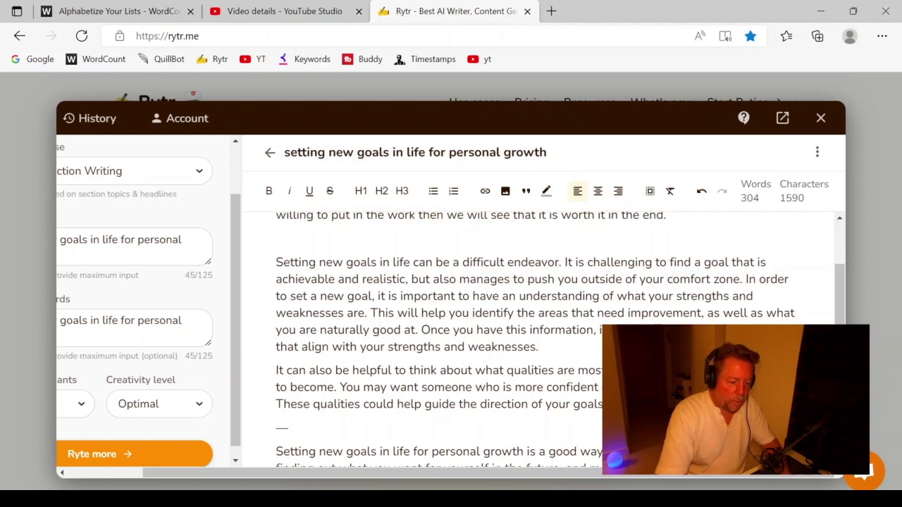
Merge the third variant's three paragraphs into one and delete the dash separator above it.
{"action": "scroll", "coordinate": [539, 338], "scroll_direction": "up", "scroll_amount": 1}
{"action": "scroll", "coordinate": [540, 339], "scroll_direction": "down", "scroll_amount": 1}
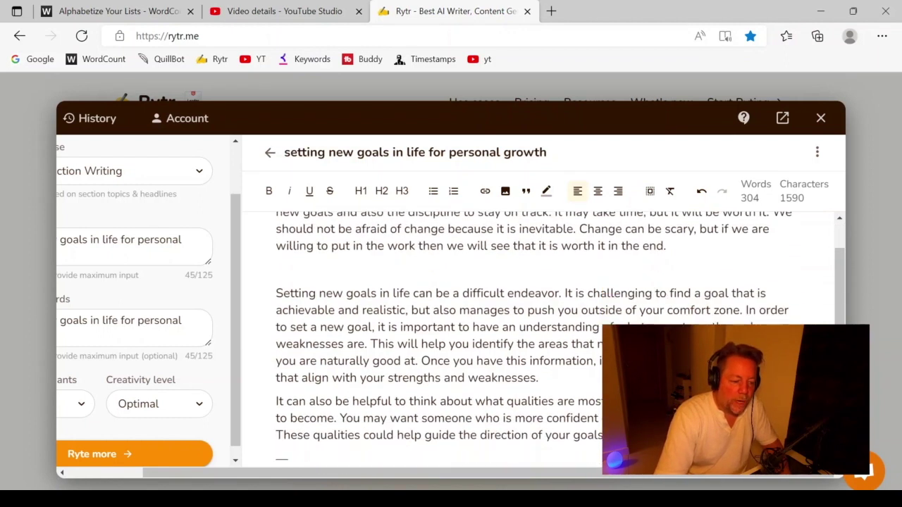
{"action": "scroll", "coordinate": [539, 339], "scroll_direction": "down", "scroll_amount": 1}
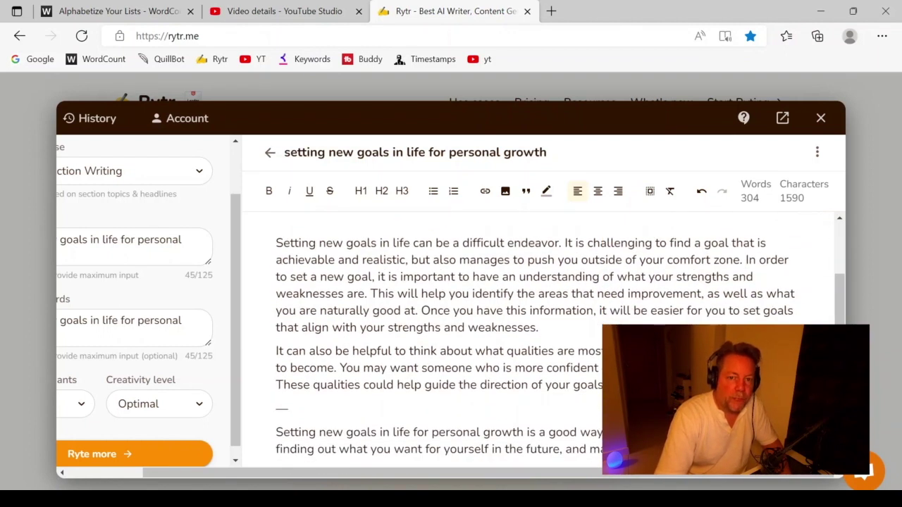
{"action": "scroll", "coordinate": [540, 339], "scroll_direction": "down", "scroll_amount": 1}
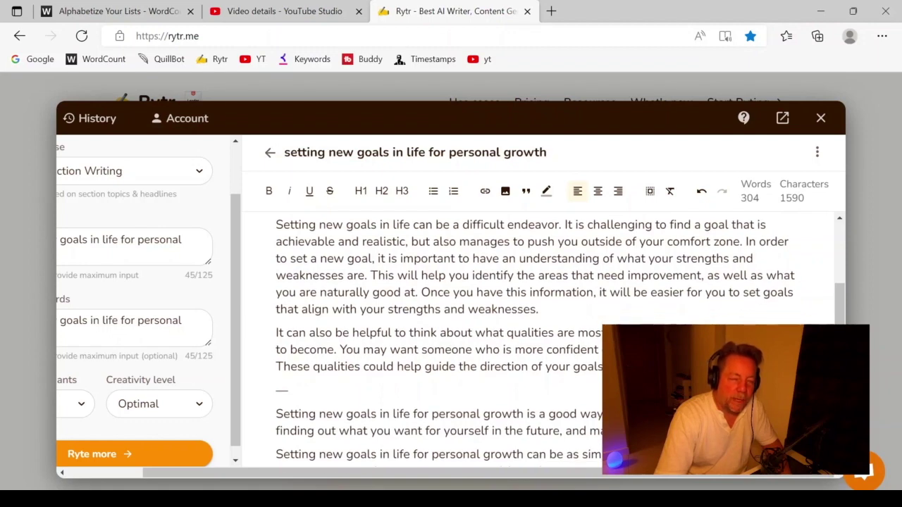
{"action": "scroll", "coordinate": [540, 339], "scroll_direction": "up", "scroll_amount": 1}
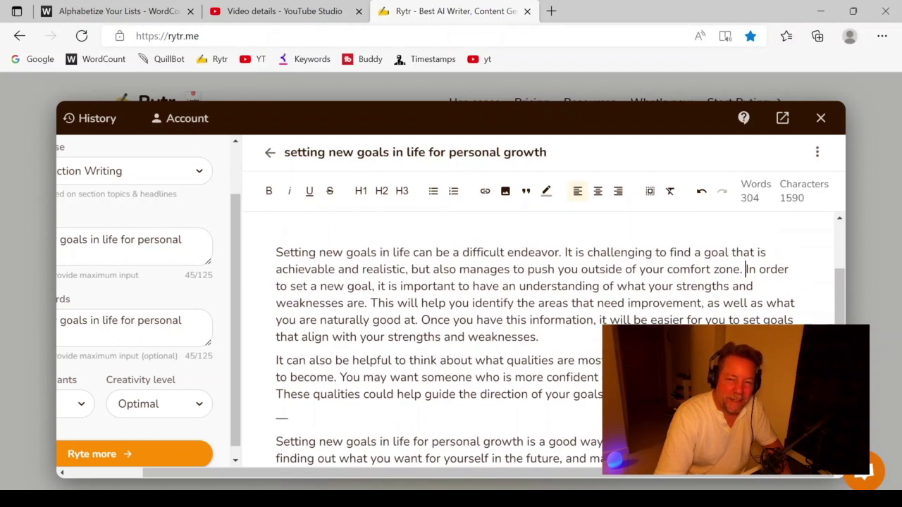
{"action": "scroll", "coordinate": [539, 338], "scroll_direction": "down", "scroll_amount": 2}
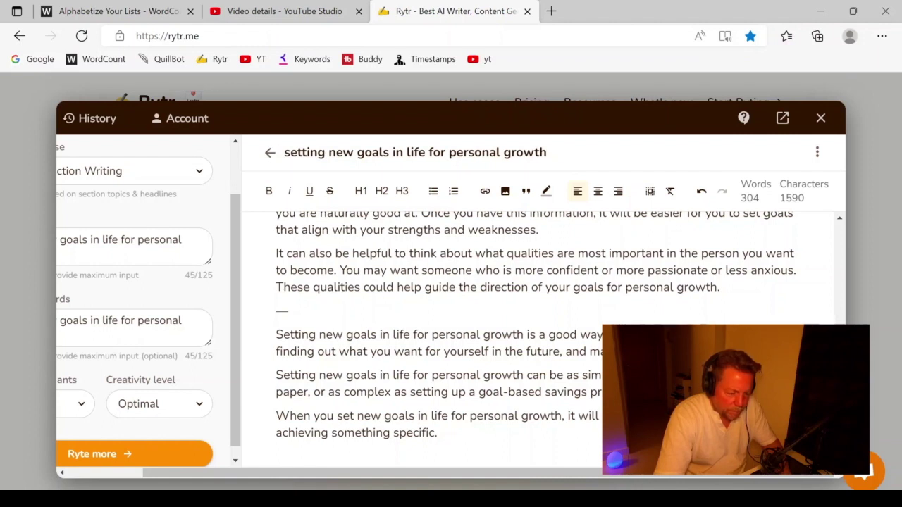
{"action": "key", "text": "Delete"}
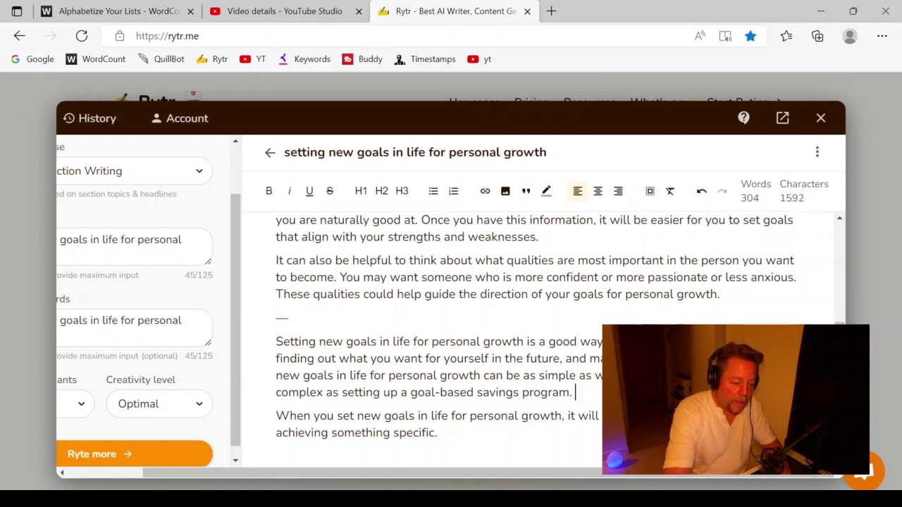
{"action": "key", "text": "Delete"}
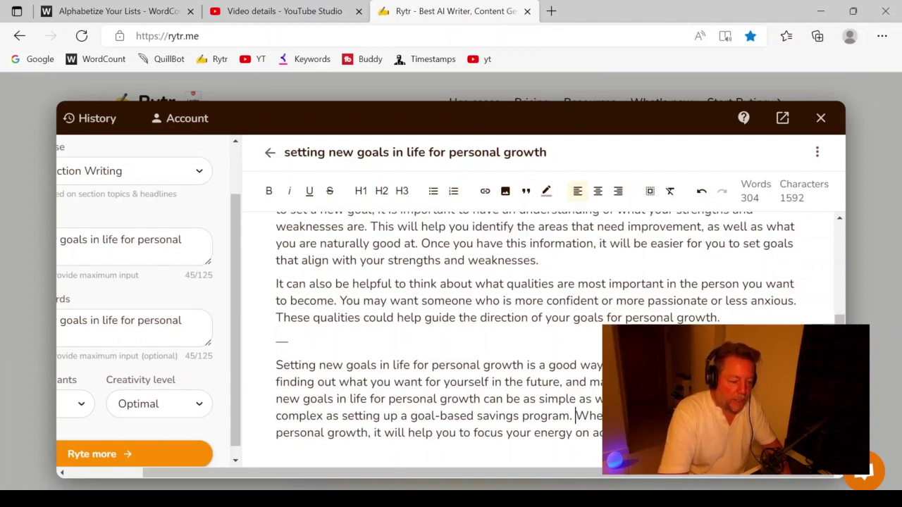
{"action": "key", "text": "BackSpace"}
Remove the blank line between the first and second variants.
{"action": "scroll", "coordinate": [494, 339], "scroll_direction": "up", "scroll_amount": 1}
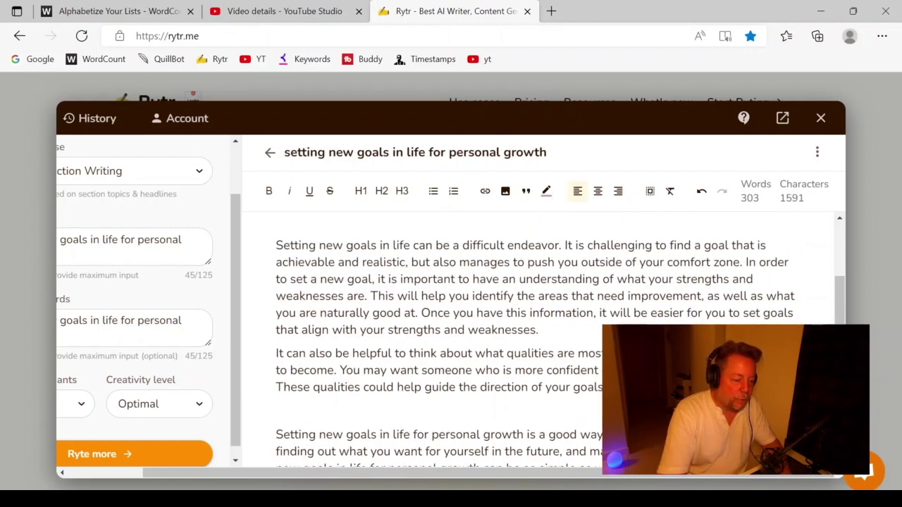
{"action": "scroll", "coordinate": [494, 338], "scroll_direction": "up", "scroll_amount": 1}
{"action": "scroll", "coordinate": [493, 339], "scroll_direction": "up", "scroll_amount": 1}
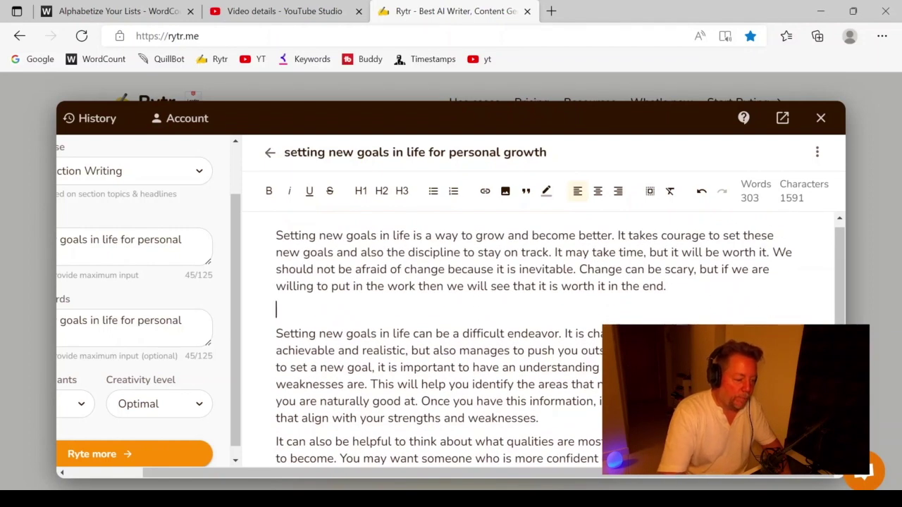
{"action": "key", "text": "Delete"}
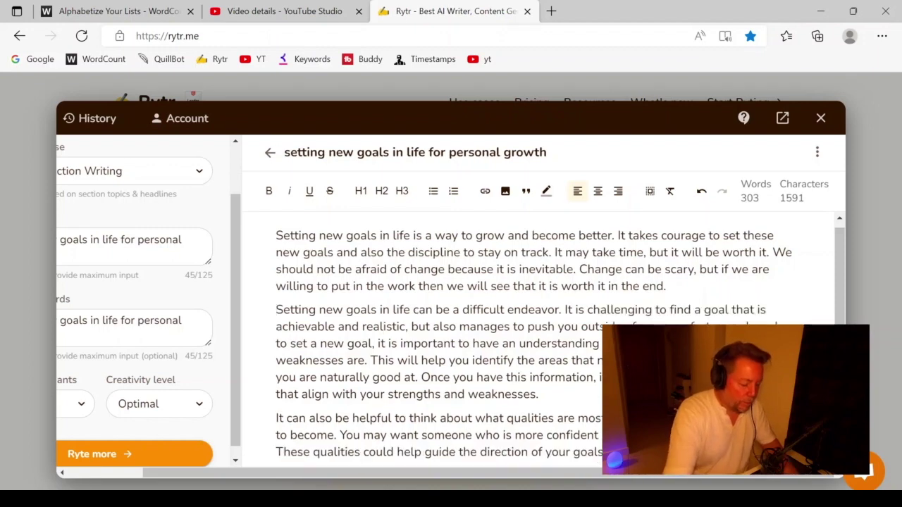
Copy the entire generated text and switch to the Notepad document with the keyword list.
{"action": "key", "text": "ctrl+a"}
{"action": "key", "text": "ctrl+c"}
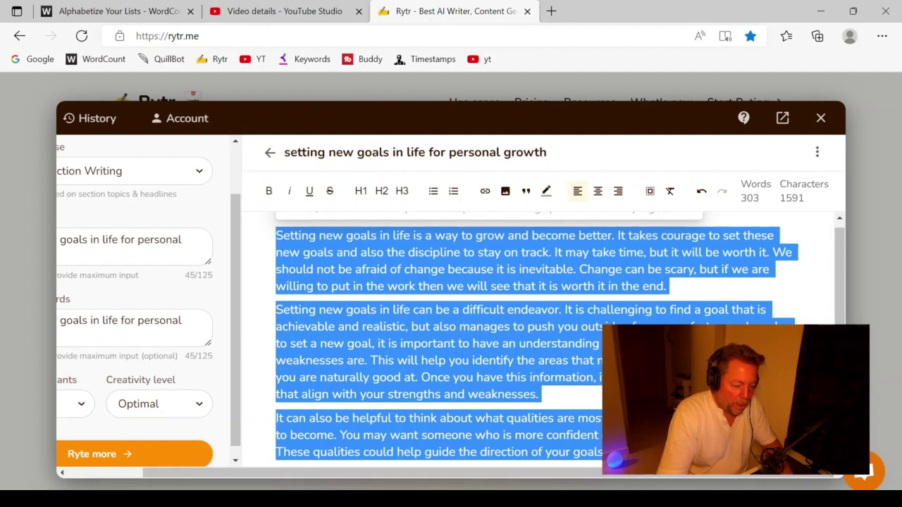
{"action": "mouse_move", "coordinate": [528, 490]}
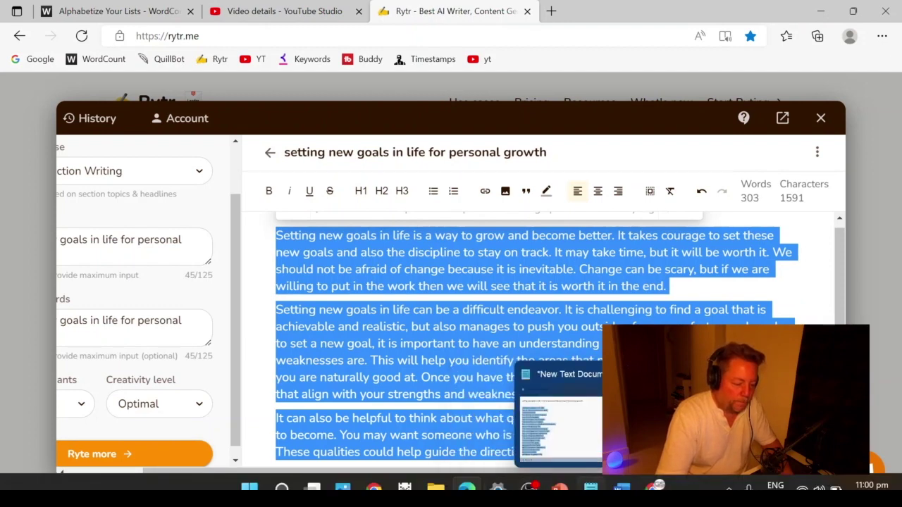
{"action": "left_click", "coordinate": [590, 488]}
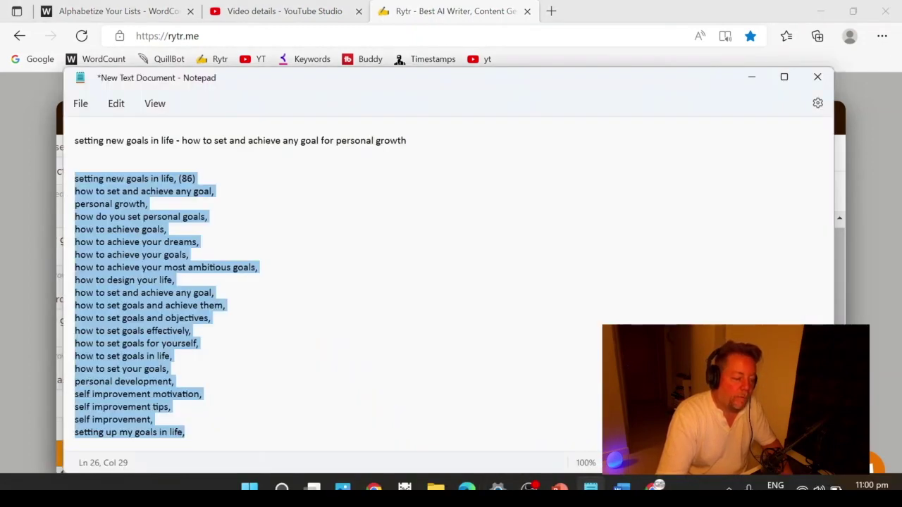
Add four new lines after the last keyword, "setting up my goals in life," at the end of the list.
{"action": "key", "text": "Right"}
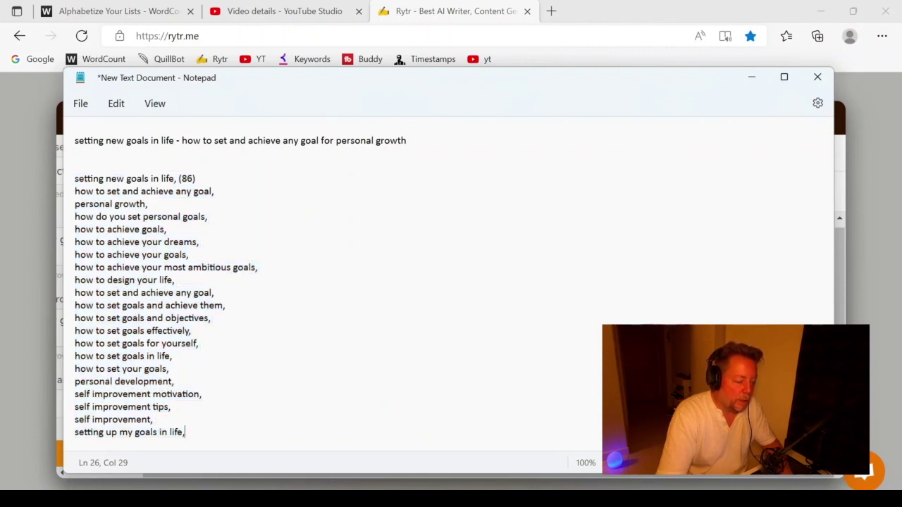
{"action": "key", "text": "Return"}
{"action": "key", "text": "Return"}
{"action": "key", "text": "Return"}
{"action": "key", "text": "Return"}
{"action": "key", "text": "Return"}
{"action": "key", "text": "Return"}
{"action": "key", "text": "Return"}
{"action": "key", "text": "Return"}
{"action": "key", "text": "BackSpace"}
{"action": "key", "text": "BackSpace"}
{"action": "key", "text": "BackSpace"}
{"action": "key", "text": "BackSpace"}
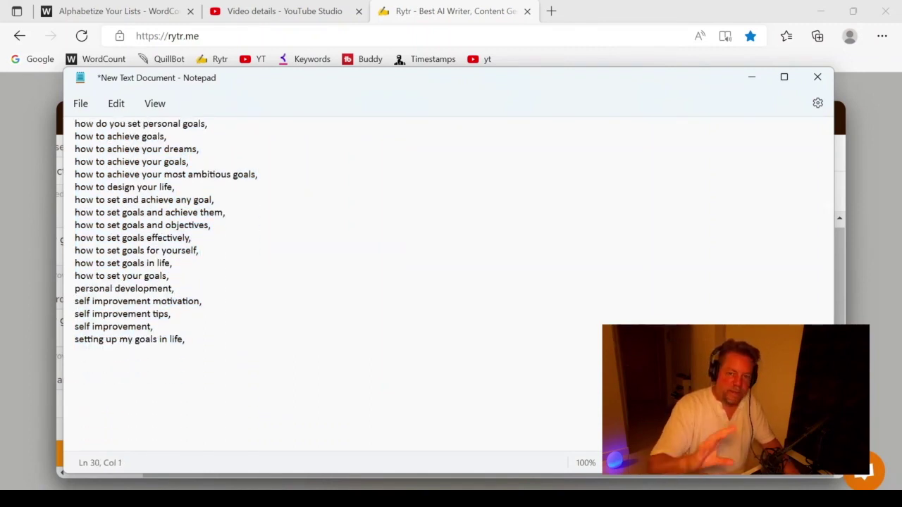
Paste the generated text below the keyword list and select all of its paragraphs.
{"action": "key", "text": "ctrl+v"}
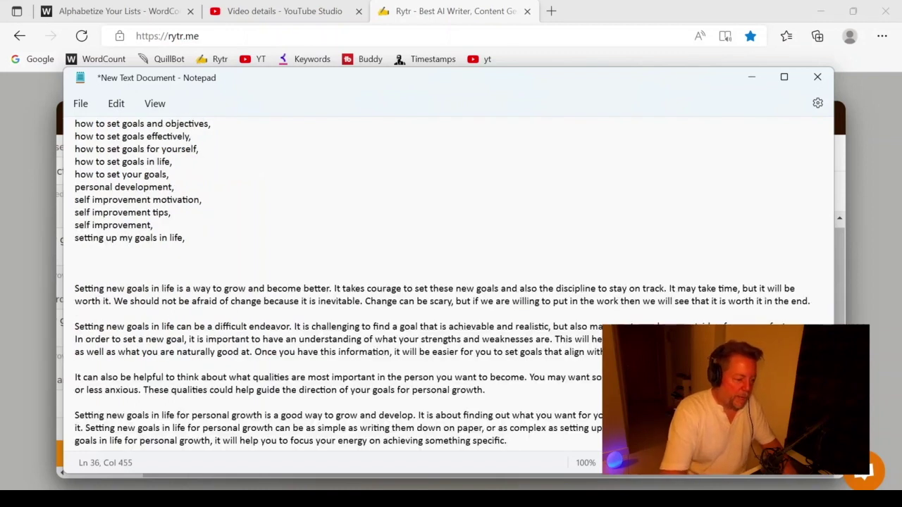
{"action": "scroll", "coordinate": [451, 282], "scroll_direction": "down", "scroll_amount": 2}
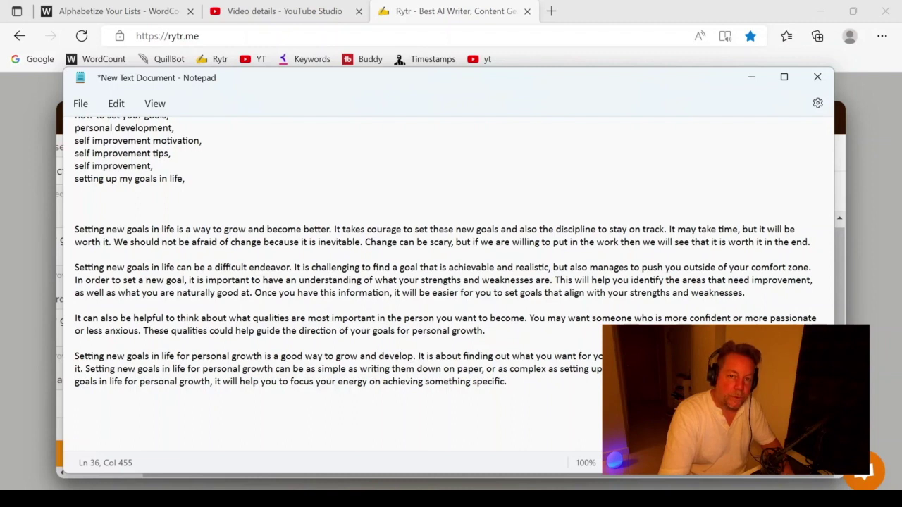
{"action": "left_click_drag", "start_coordinate": [506, 381], "coordinate": [75, 229]}
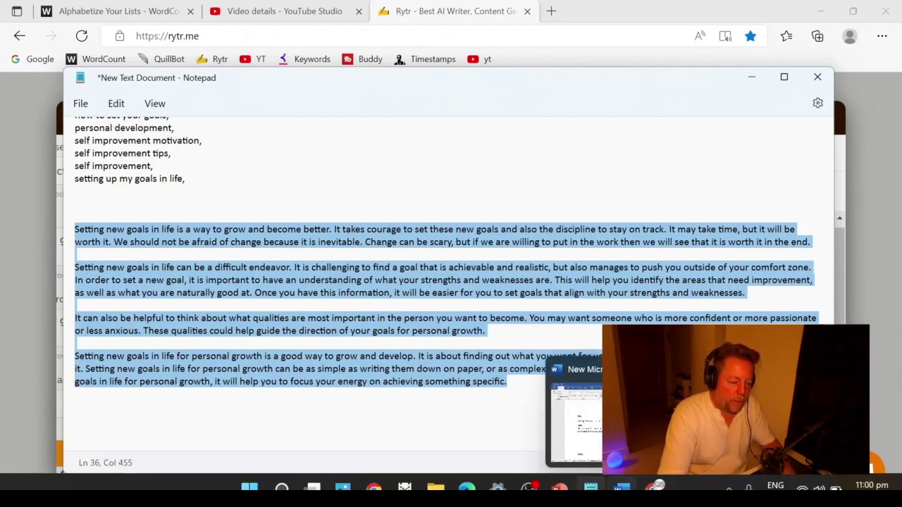
Switch to the Word document and paste the copied paragraphs below the intro text.
{"action": "left_click", "coordinate": [622, 488]}
{"action": "left_click", "coordinate": [171, 338]}
{"action": "key", "text": "ctrl+v"}
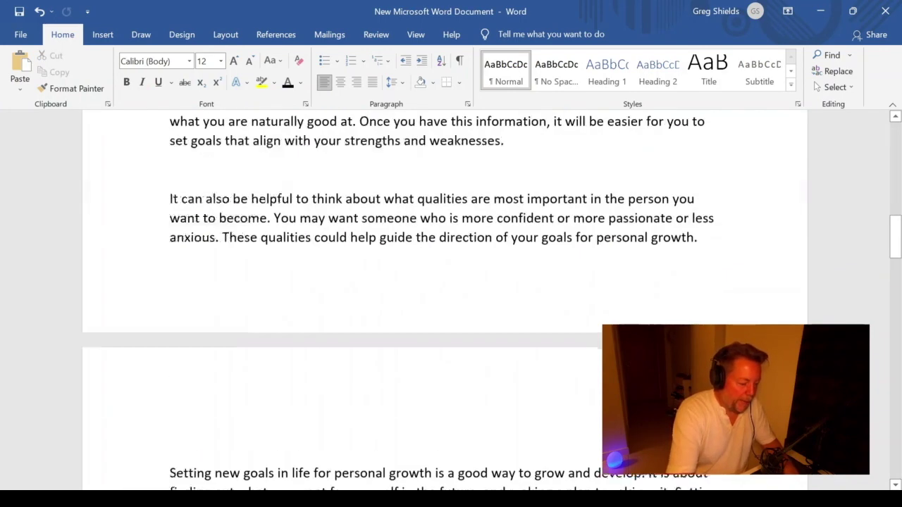
Remove the blank line between the first and second pasted paragraphs.
{"action": "scroll", "coordinate": [446, 300], "scroll_direction": "up", "scroll_amount": 10}
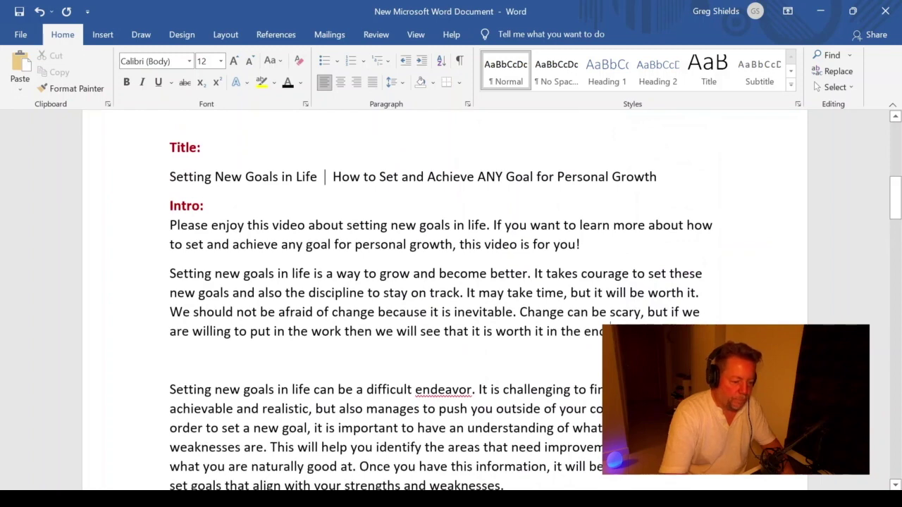
{"action": "key", "text": "BackSpace"}
Correct the misspelled word "endeavor" to "endeavour" in the second pasted paragraph.
{"action": "scroll", "coordinate": [451, 296], "scroll_direction": "down", "scroll_amount": 3}
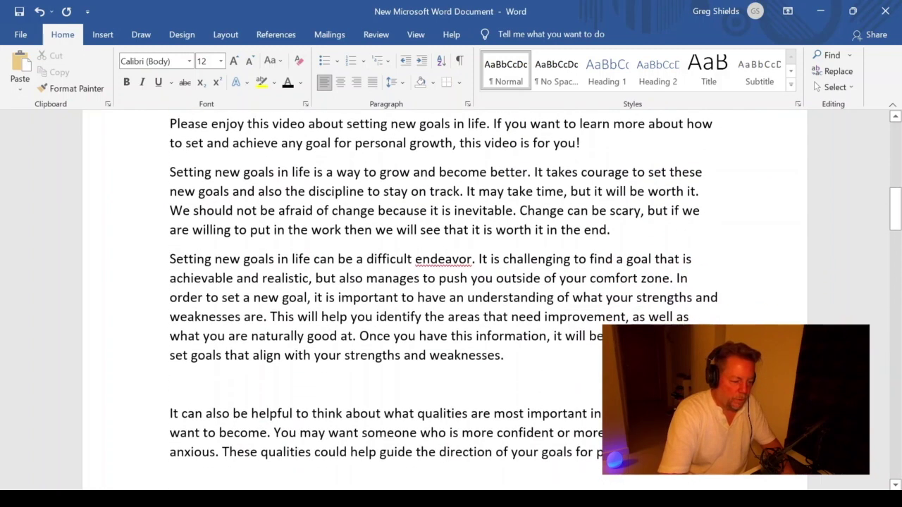
{"action": "right_click", "coordinate": [432, 265]}
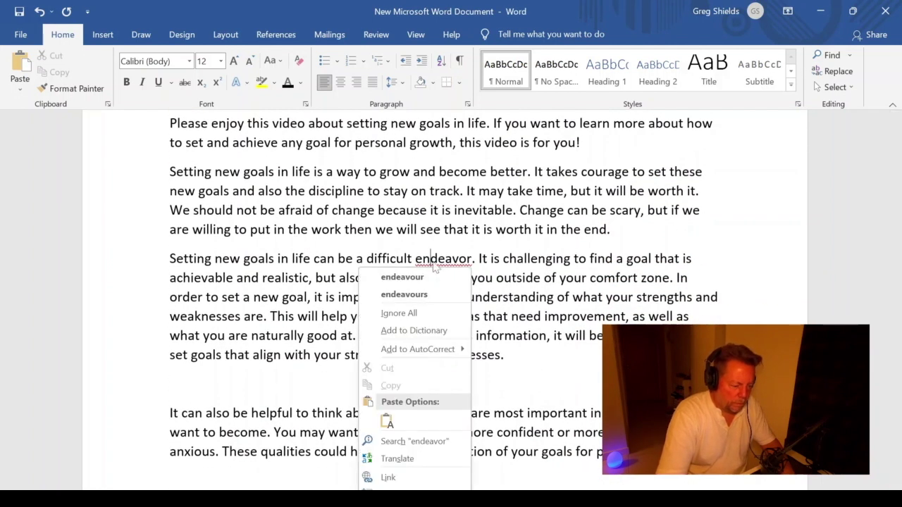
{"action": "left_click", "coordinate": [403, 295]}
{"action": "scroll", "coordinate": [451, 296], "scroll_direction": "down", "scroll_amount": 1}
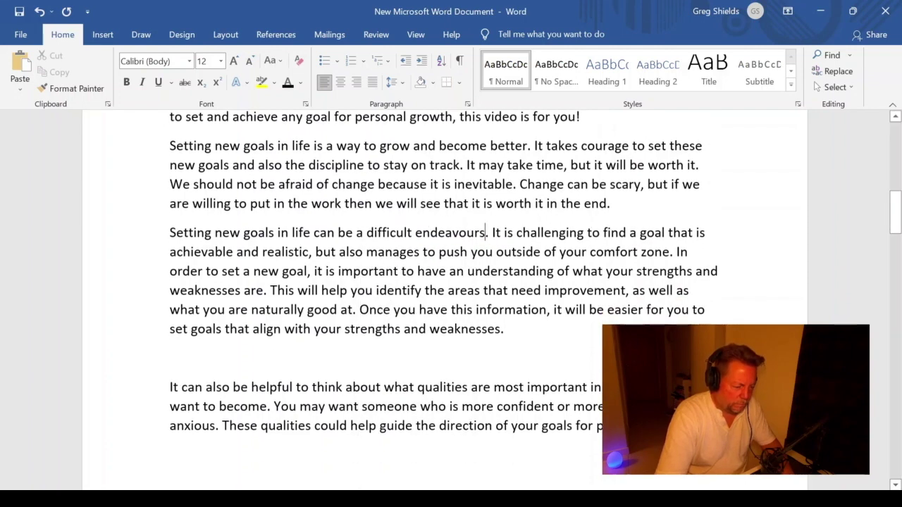
{"action": "key", "text": "BackSpace"}
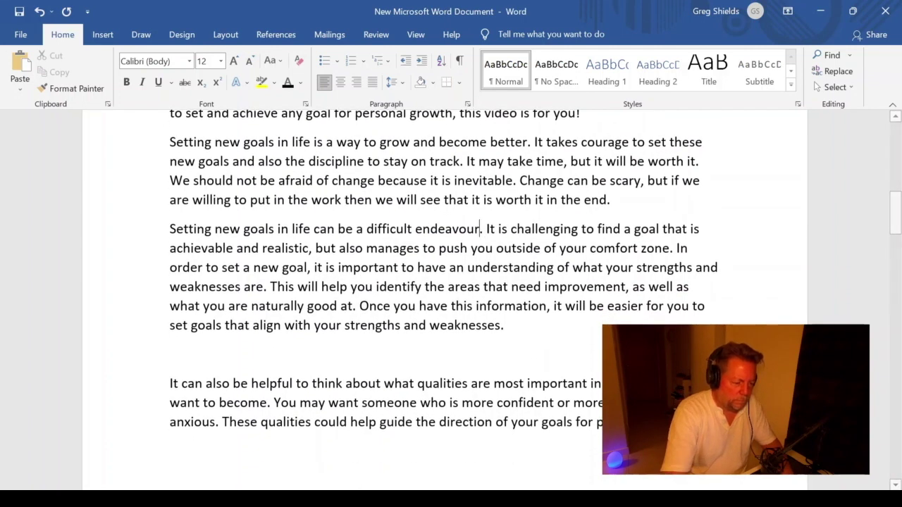
Remove the blank lines before and after the paragraph starting "It can also be helpful".
{"action": "scroll", "coordinate": [451, 296], "scroll_direction": "down", "scroll_amount": 2}
{"action": "left_click", "coordinate": [170, 300]}
{"action": "key", "text": "Delete"}
{"action": "scroll", "coordinate": [451, 296], "scroll_direction": "down", "scroll_amount": 3}
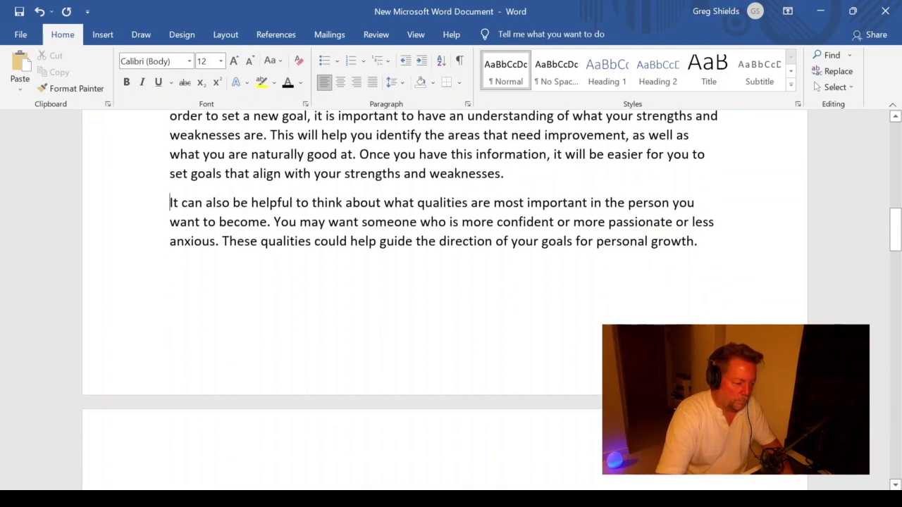
{"action": "scroll", "coordinate": [207, 274], "scroll_direction": "down", "scroll_amount": 3}
{"action": "scroll", "coordinate": [207, 274], "scroll_direction": "up", "scroll_amount": 2}
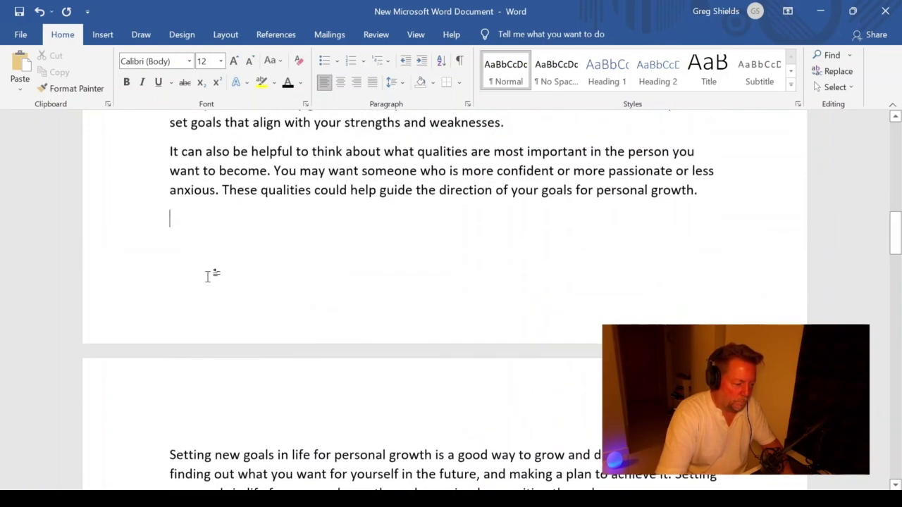
{"action": "key", "text": "Delete"}
Delete the "Body:" heading and the surplus blank lines around it, below the last pasted paragraph.
{"action": "scroll", "coordinate": [444, 296], "scroll_direction": "down", "scroll_amount": 9}
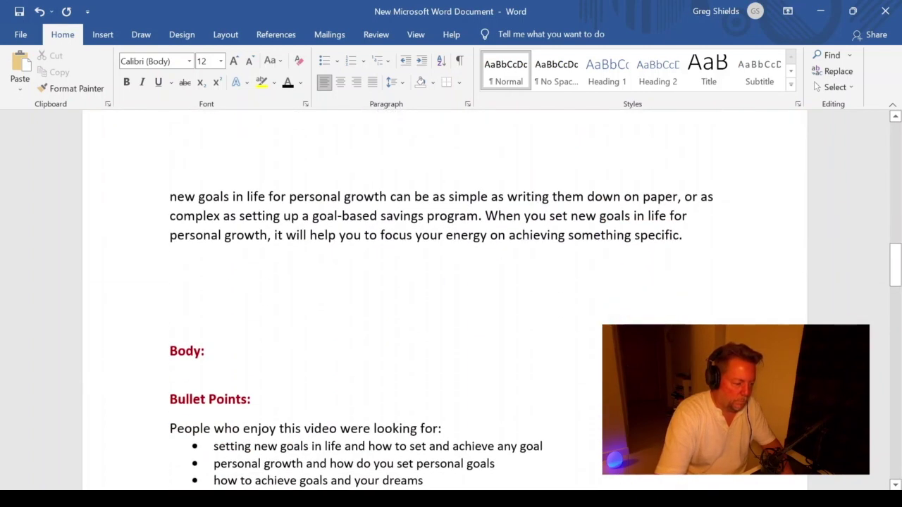
{"action": "scroll", "coordinate": [451, 296], "scroll_direction": "down", "scroll_amount": 5}
{"action": "scroll", "coordinate": [451, 296], "scroll_direction": "up", "scroll_amount": 3}
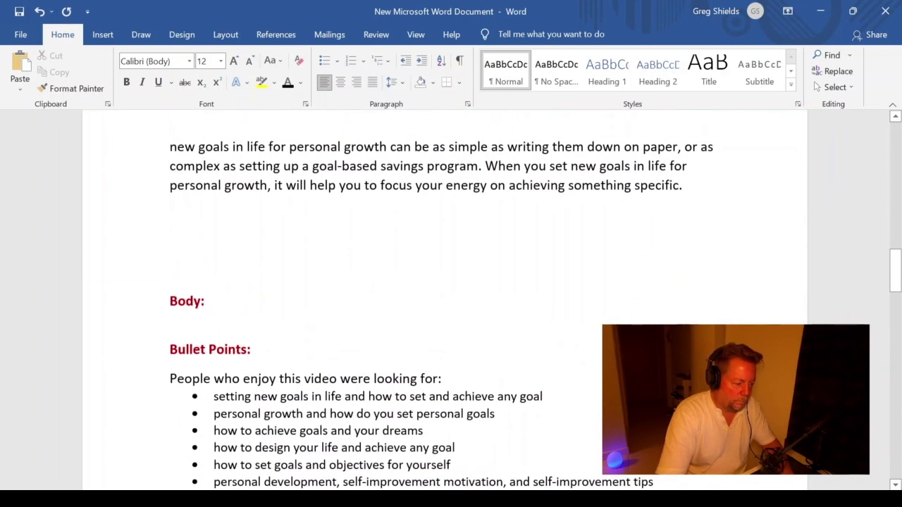
{"action": "key", "text": "Delete"}
{"action": "key", "text": "Delete"}
{"action": "key", "text": "Delete"}
{"action": "key", "text": "Delete"}
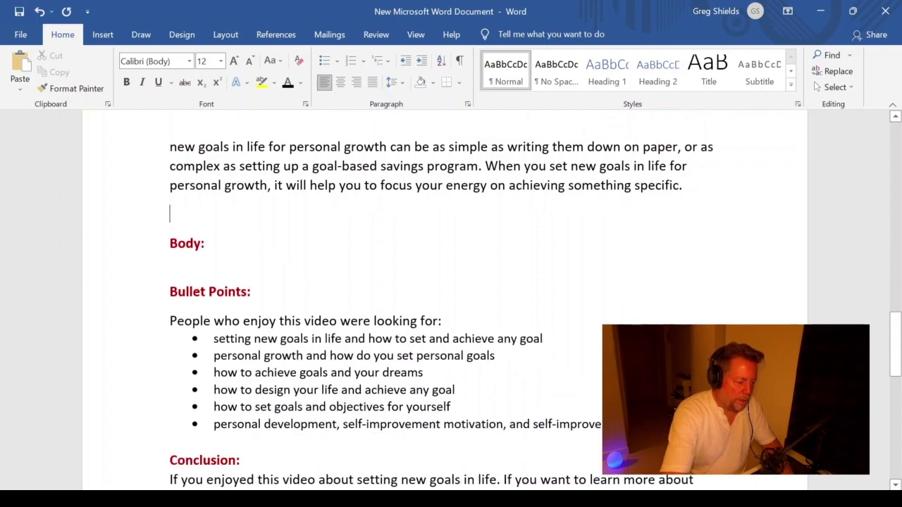
{"action": "key", "text": "Delete"}
{"action": "key", "text": "Delete"}
{"action": "key", "text": "Delete"}
{"action": "key", "text": "Delete"}
{"action": "key", "text": "Delete"}
{"action": "key", "text": "Delete"}
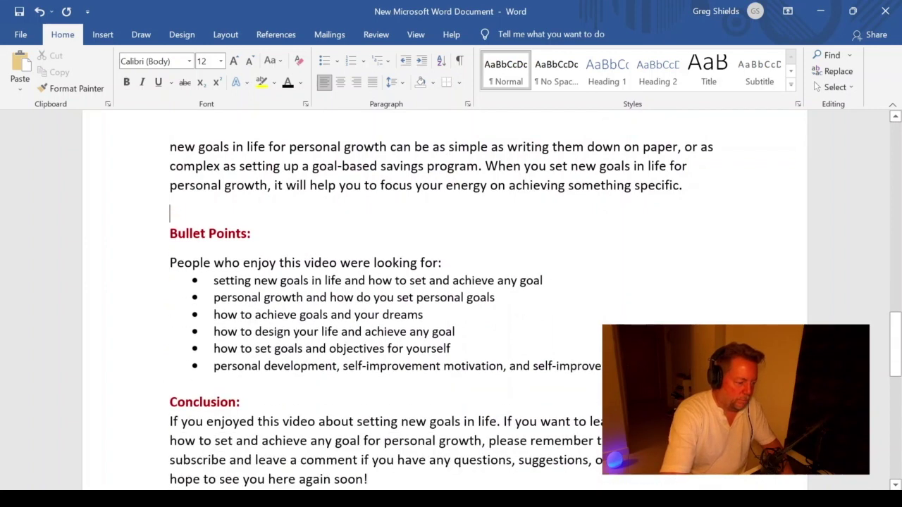
Delete the "Bullet Points:" heading and the empty line above "People who enjoy this video were looking for:".
{"action": "key", "text": "Delete"}
{"action": "key", "text": "Delete"}
{"action": "key", "text": "Delete"}
{"action": "key", "text": "Delete"}
{"action": "key", "text": "Delete"}
{"action": "key", "text": "Delete"}
{"action": "key", "text": "Delete"}
{"action": "key", "text": "Delete"}
{"action": "key", "text": "Delete"}
{"action": "key", "text": "Delete"}
{"action": "key", "text": "Delete"}
{"action": "key", "text": "Delete"}
{"action": "key", "text": "Delete"}
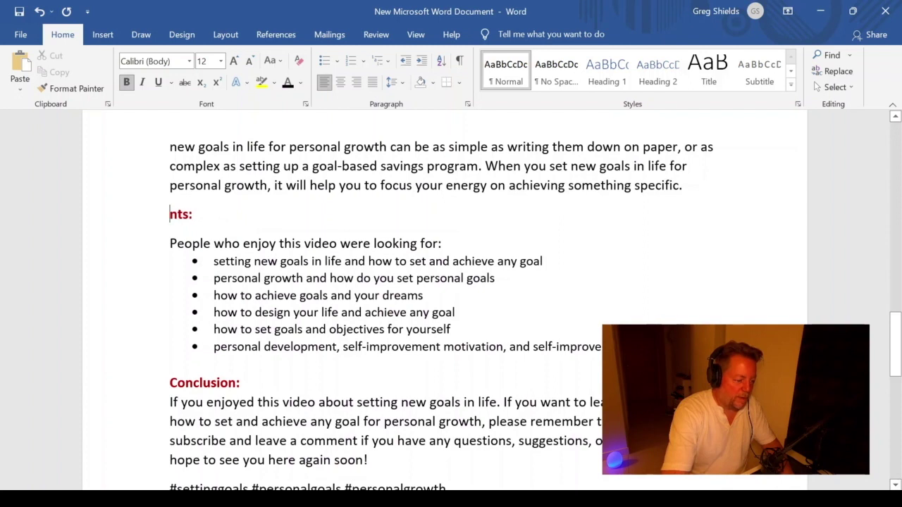
{"action": "key", "text": "Delete"}
{"action": "key", "text": "Delete"}
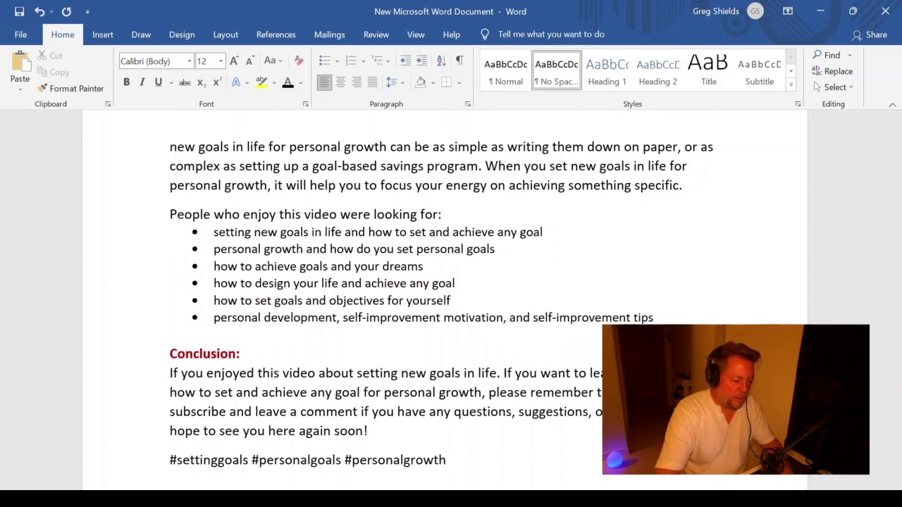
Delete the "Conclusion:" heading below the bullet list, leaving an empty line above the closing paragraph.
{"action": "key", "text": "Down"}
{"action": "key", "text": "Down"}
{"action": "key", "text": "Down"}
{"action": "key", "text": "Down"}
{"action": "key", "text": "Down"}
{"action": "key", "text": "Down"}
{"action": "key", "text": "Down"}
{"action": "key", "text": "Down"}
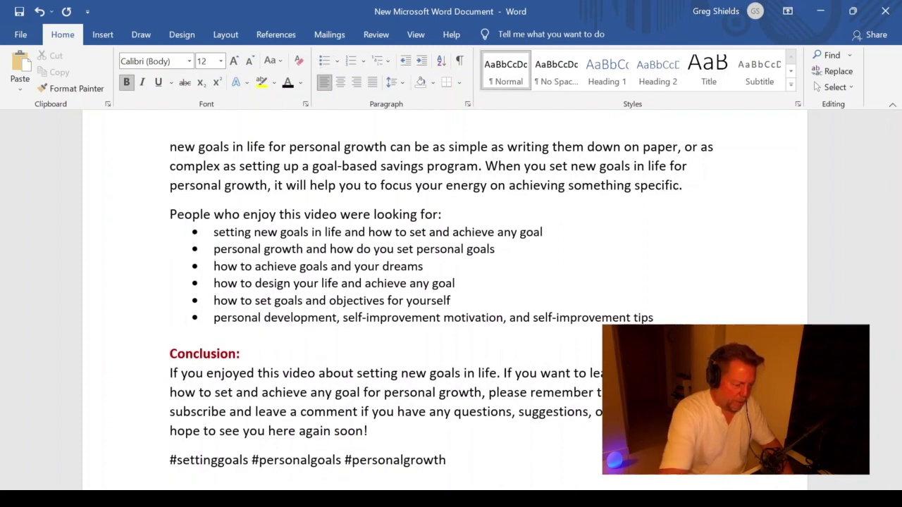
{"action": "key", "text": "Delete"}
{"action": "key", "text": "Delete"}
{"action": "key", "text": "Delete"}
{"action": "key", "text": "Delete"}
{"action": "key", "text": "Delete"}
{"action": "key", "text": "Delete"}
{"action": "key", "text": "Delete"}
{"action": "key", "text": "Delete"}
{"action": "key", "text": "Delete"}
{"action": "key", "text": "Delete"}
{"action": "key", "text": "Delete"}
{"action": "key", "text": "Delete"}
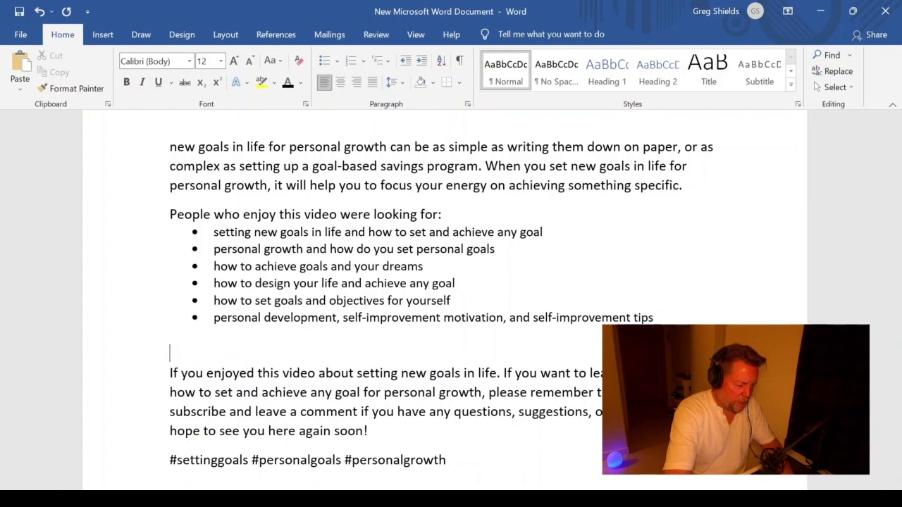
Delete the "Intro:" heading between the video title and the opening paragraph.
{"action": "scroll", "coordinate": [354, 229], "scroll_direction": "up", "scroll_amount": 5}
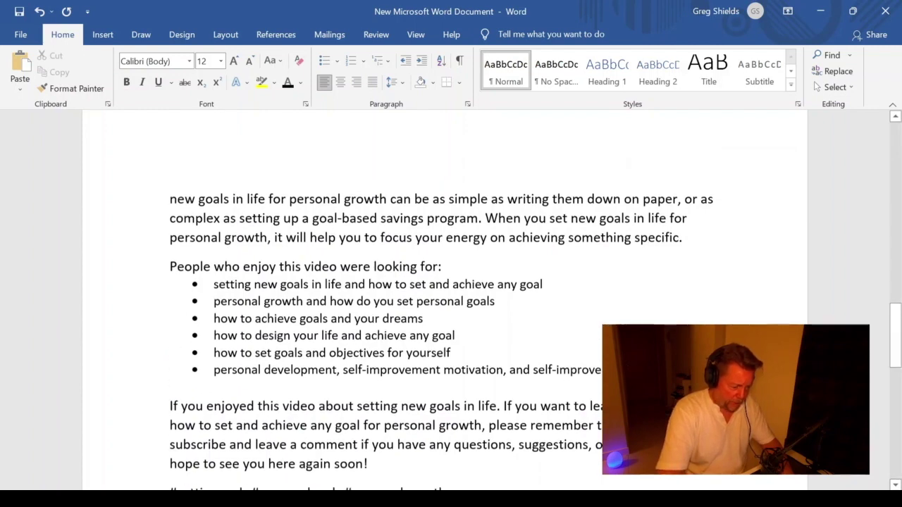
{"action": "scroll", "coordinate": [353, 229], "scroll_direction": "up", "scroll_amount": 20}
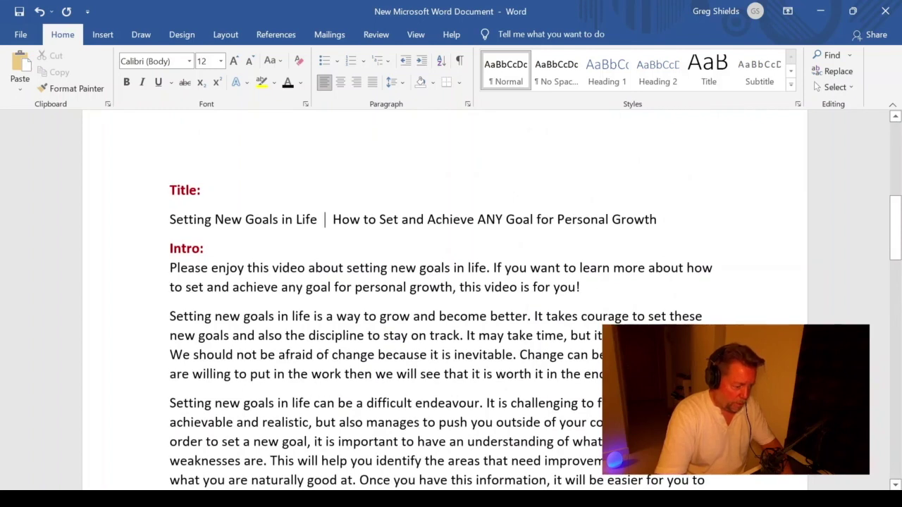
{"action": "left_click", "coordinate": [204, 248]}
{"action": "key", "text": "BackSpace"}
{"action": "key", "text": "BackSpace"}
{"action": "key", "text": "BackSpace"}
{"action": "key", "text": "BackSpace"}
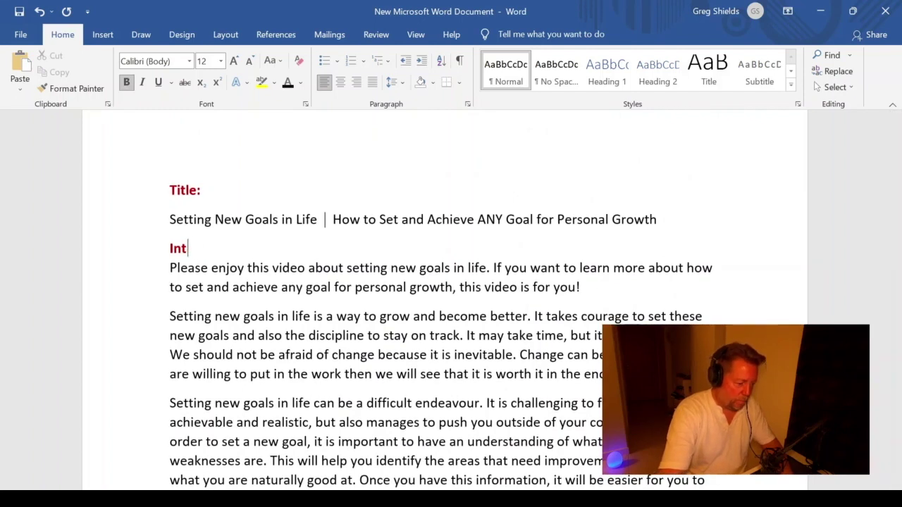
{"action": "key", "text": "BackSpace"}
{"action": "key", "text": "BackSpace"}
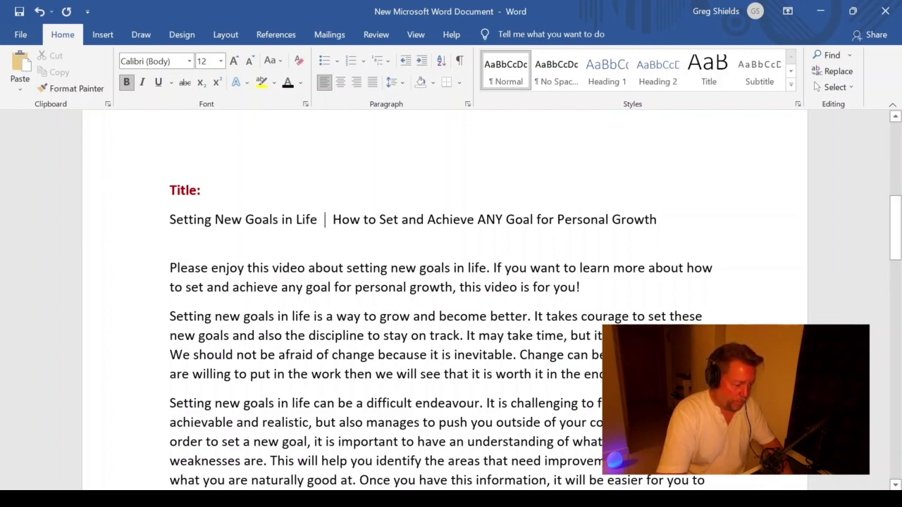
Set the font size to 10 for all text from the video title through the hashtags line under the closing paragraph.
{"action": "key", "text": "Up"}
{"action": "key", "text": "shift+Down"}
{"action": "key", "text": "shift+Down"}
{"action": "key", "text": "shift+Down"}
{"action": "key", "text": "shift+Down"}
{"action": "key", "text": "shift+Down"}
{"action": "key", "text": "shift+Down"}
{"action": "key", "text": "shift+Down"}
{"action": "key", "text": "shift+Down"}
{"action": "key", "text": "shift+Down"}
{"action": "key", "text": "shift+Down"}
{"action": "key", "text": "shift+Down"}
{"action": "key", "text": "shift+Down"}
{"action": "key", "text": "shift+Down"}
{"action": "key", "text": "shift+Down"}
{"action": "key", "text": "shift+Down"}
{"action": "key", "text": "shift+Down"}
{"action": "key", "text": "shift+Down"}
{"action": "key", "text": "shift+Down"}
{"action": "key", "text": "shift+Down"}
{"action": "key", "text": "shift+Down"}
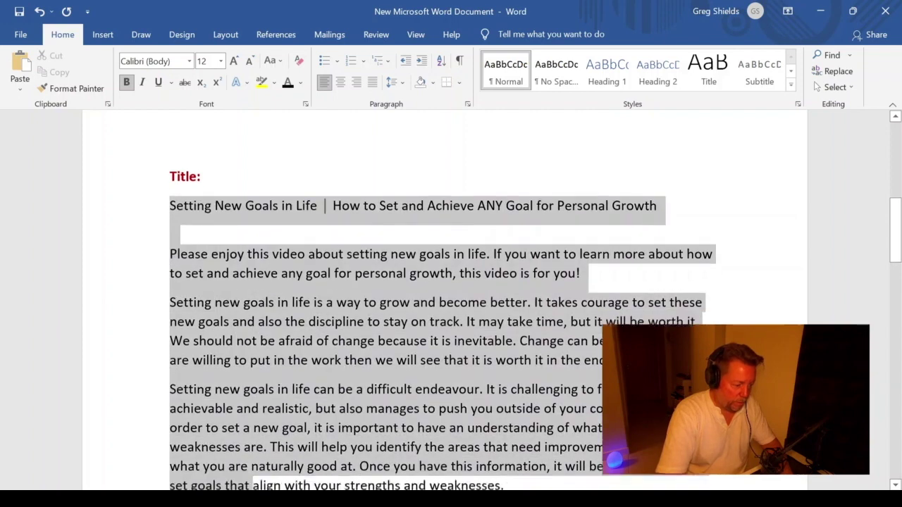
{"action": "key", "text": "shift+Down"}
{"action": "key", "text": "shift+Down"}
{"action": "key", "text": "shift+Down"}
{"action": "key", "text": "shift+Down"}
{"action": "key", "text": "shift+Down"}
{"action": "key", "text": "shift+Down"}
{"action": "key", "text": "shift+Down"}
{"action": "key", "text": "shift+Down"}
{"action": "key", "text": "shift+Down"}
{"action": "key", "text": "shift+Up"}
{"action": "key", "text": "shift+Up"}
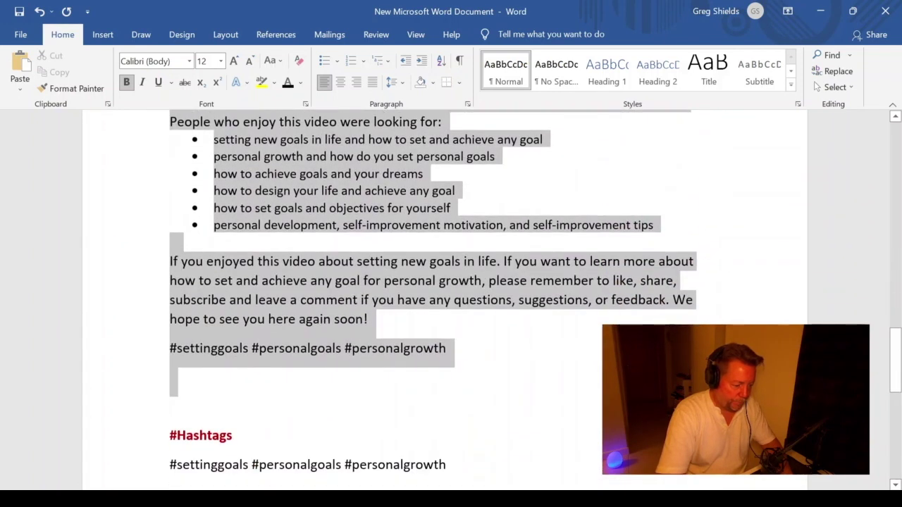
{"action": "left_click", "coordinate": [222, 62]}
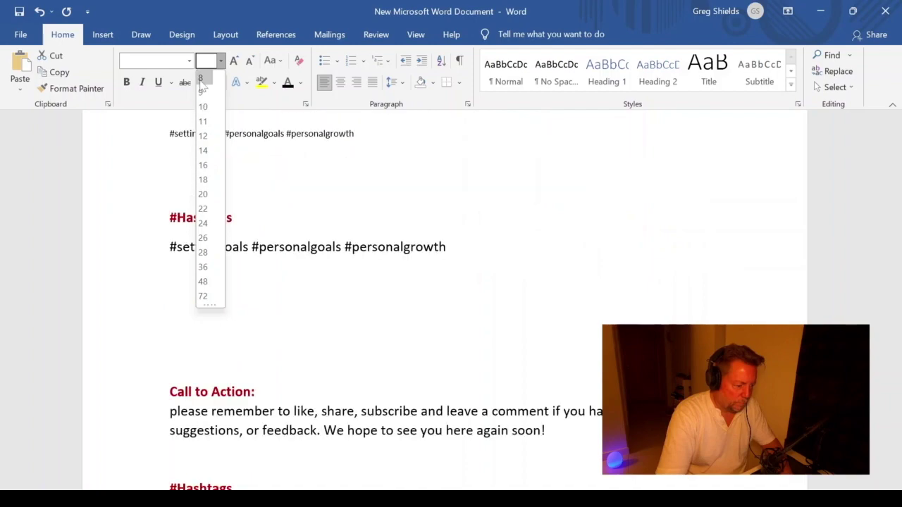
{"action": "left_click", "coordinate": [202, 107]}
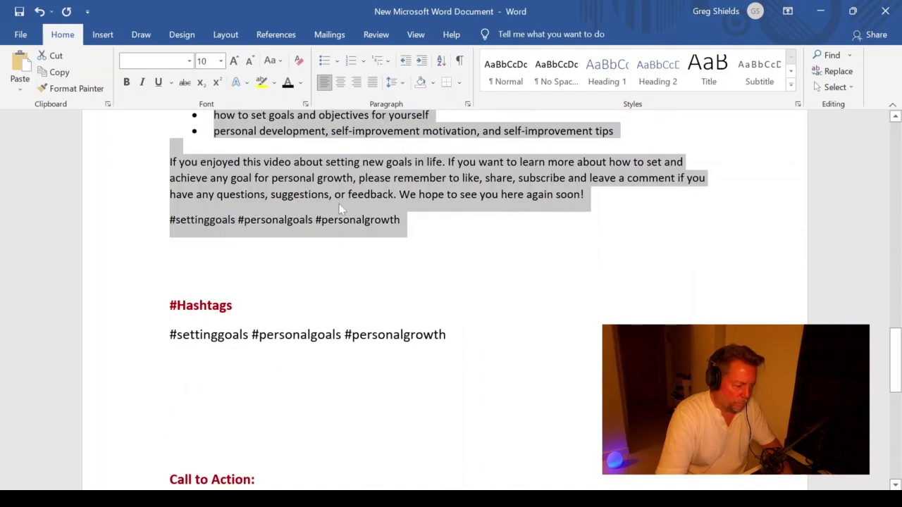
Remove the blank lines between the keyword list and the "Title:" heading.
{"action": "scroll", "coordinate": [346, 202], "scroll_direction": "up", "scroll_amount": 15}
{"action": "scroll", "coordinate": [451, 303], "scroll_direction": "up", "scroll_amount": 10}
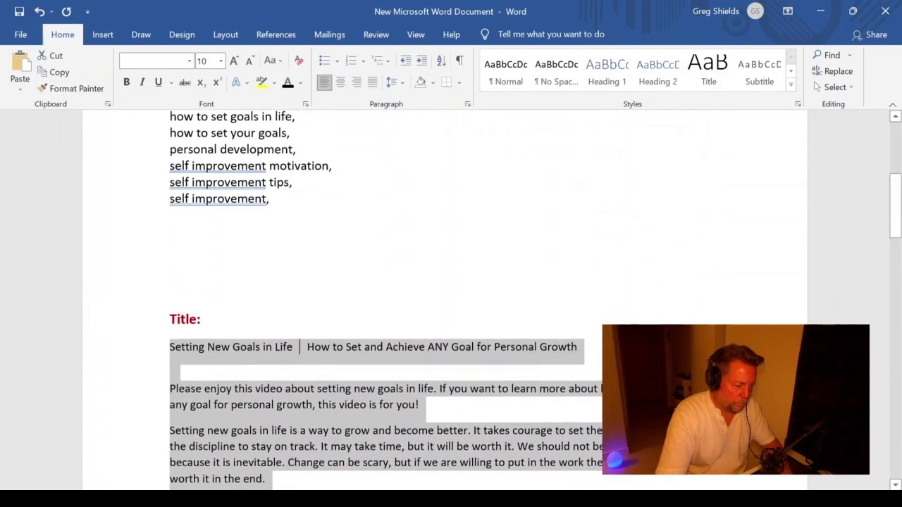
{"action": "scroll", "coordinate": [451, 303], "scroll_direction": "down", "scroll_amount": 8}
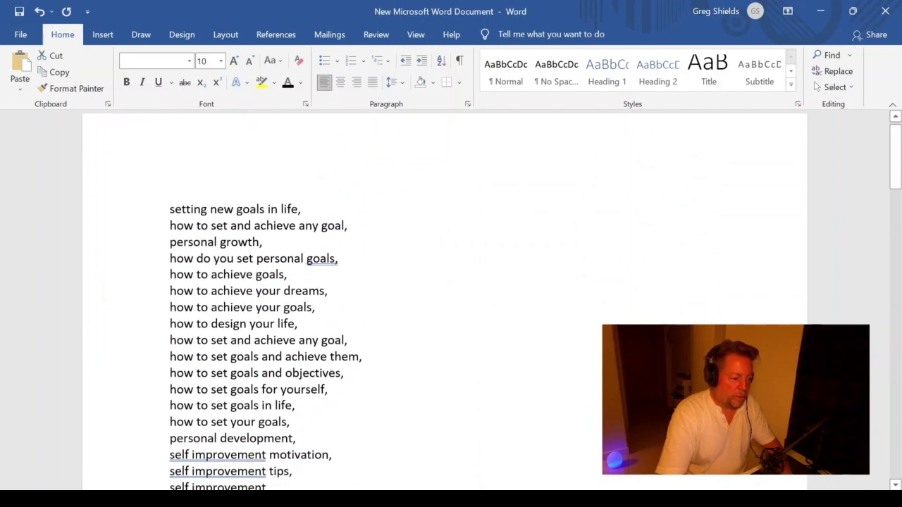
{"action": "scroll", "coordinate": [452, 303], "scroll_direction": "down", "scroll_amount": 1}
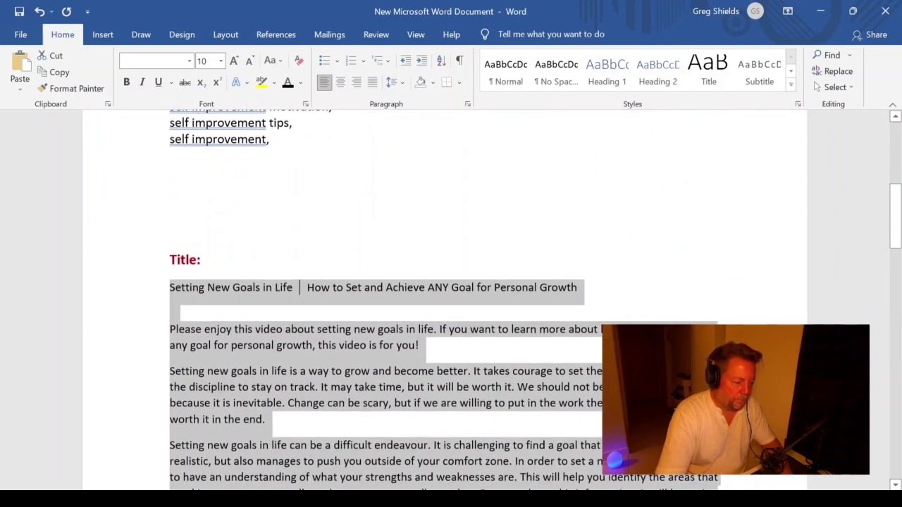
{"action": "left_click", "coordinate": [170, 155]}
{"action": "key", "text": "Delete"}
{"action": "key", "text": "Delete"}
{"action": "key", "text": "Delete"}
{"action": "key", "text": "Delete"}
{"action": "key", "text": "Delete"}
{"action": "key", "text": "Delete"}
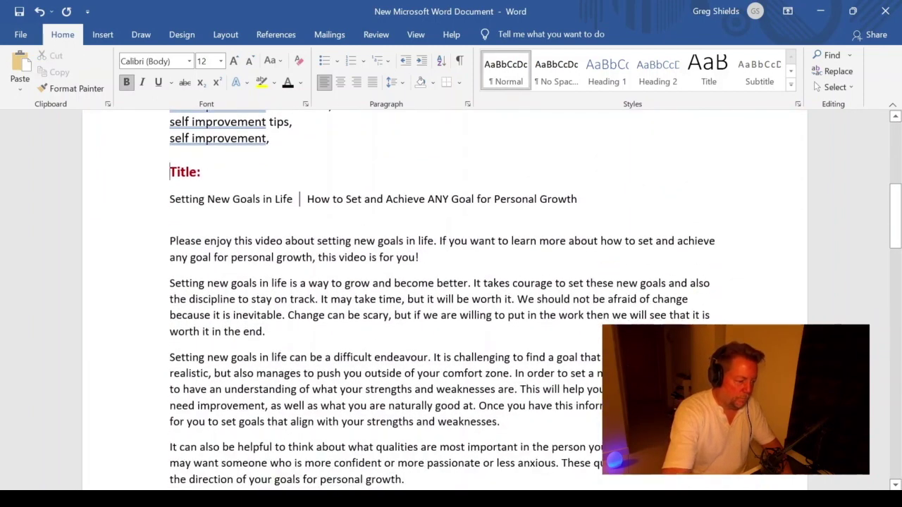
{"action": "type", "text": "T"}
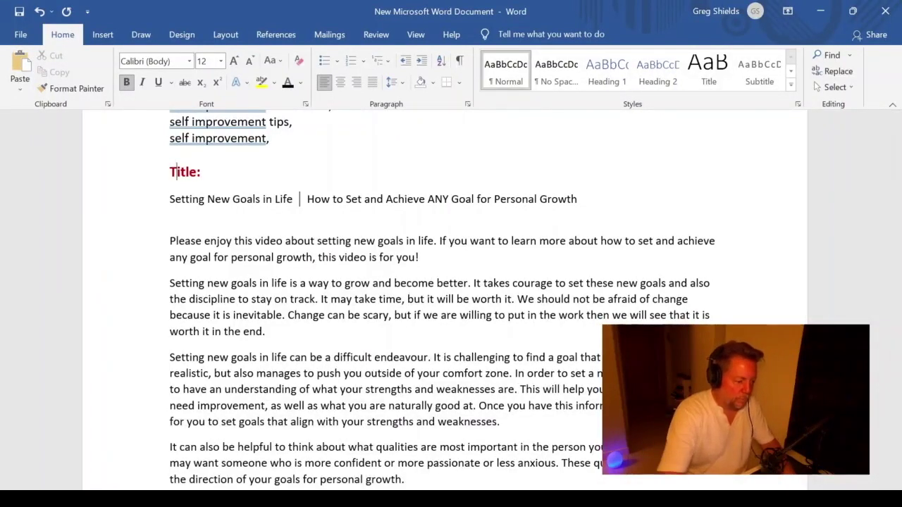
{"action": "scroll", "coordinate": [451, 303], "scroll_direction": "down", "scroll_amount": 1}
{"action": "scroll", "coordinate": [451, 303], "scroll_direction": "down", "scroll_amount": 2}
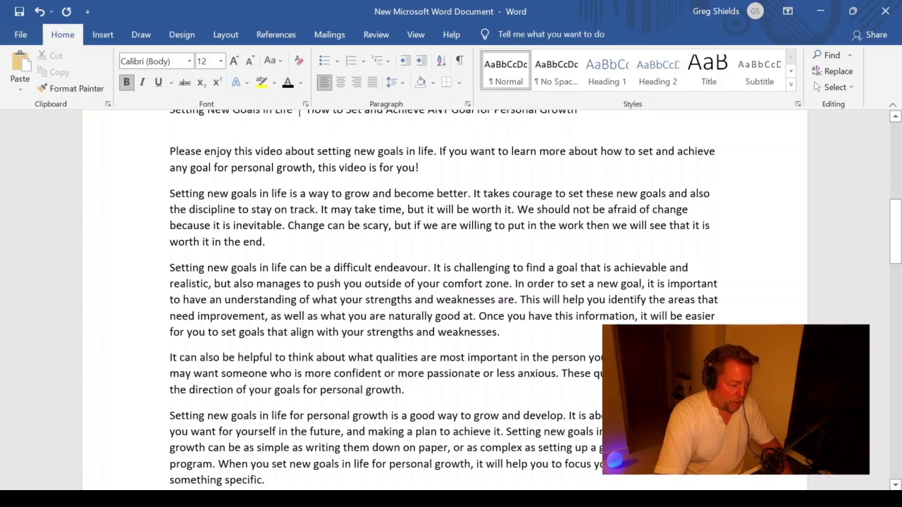
{"action": "scroll", "coordinate": [451, 296], "scroll_direction": "down", "scroll_amount": 3}
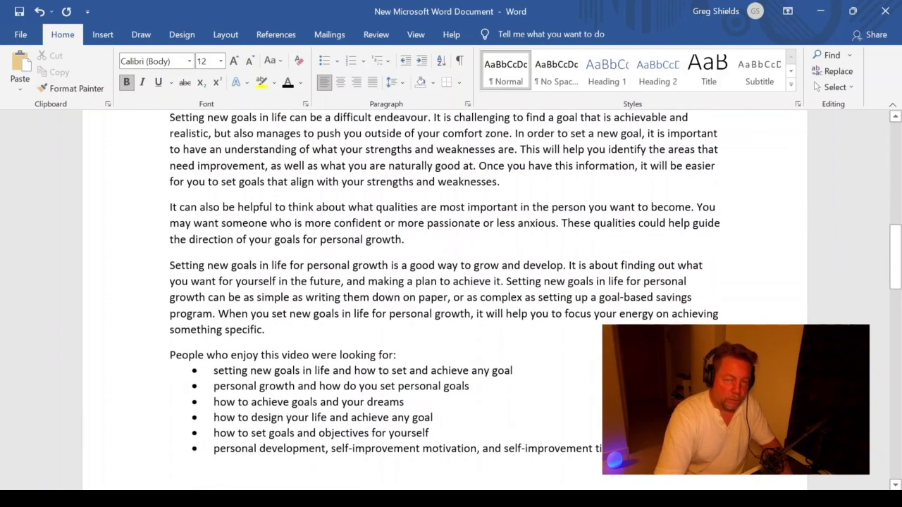
{"action": "scroll", "coordinate": [451, 296], "scroll_direction": "down", "scroll_amount": 2}
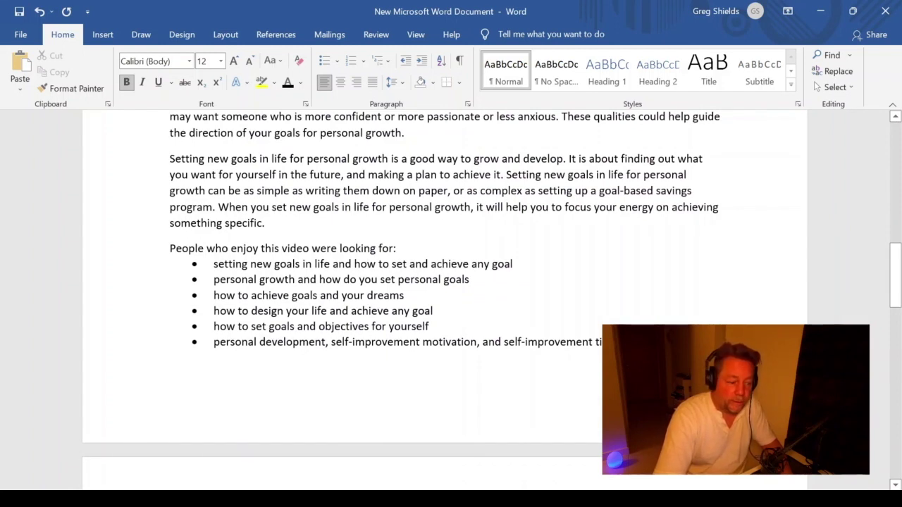
Remove the empty line directly above the closing paragraph that starts with "If you enjoyed this video".
{"action": "scroll", "coordinate": [368, 278], "scroll_direction": "down", "scroll_amount": 3}
{"action": "scroll", "coordinate": [368, 279], "scroll_direction": "down", "scroll_amount": 1}
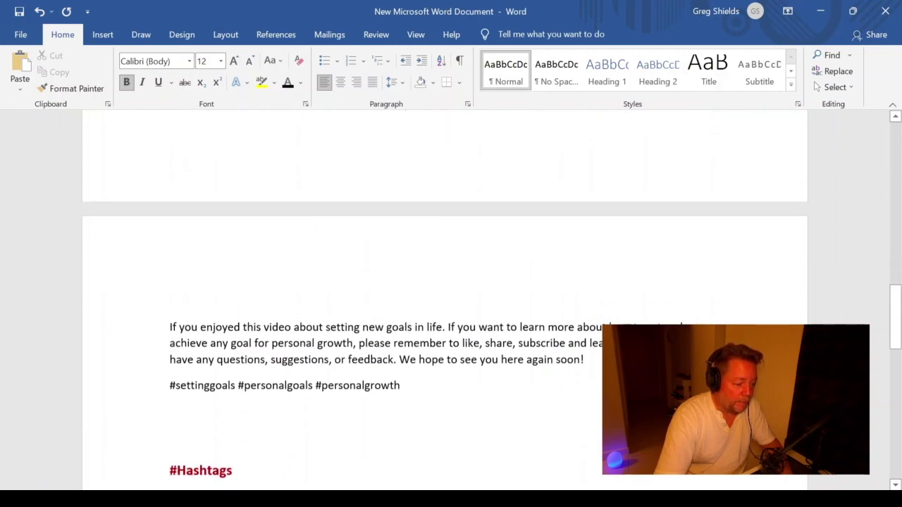
{"action": "scroll", "coordinate": [445, 299], "scroll_direction": "up", "scroll_amount": 1}
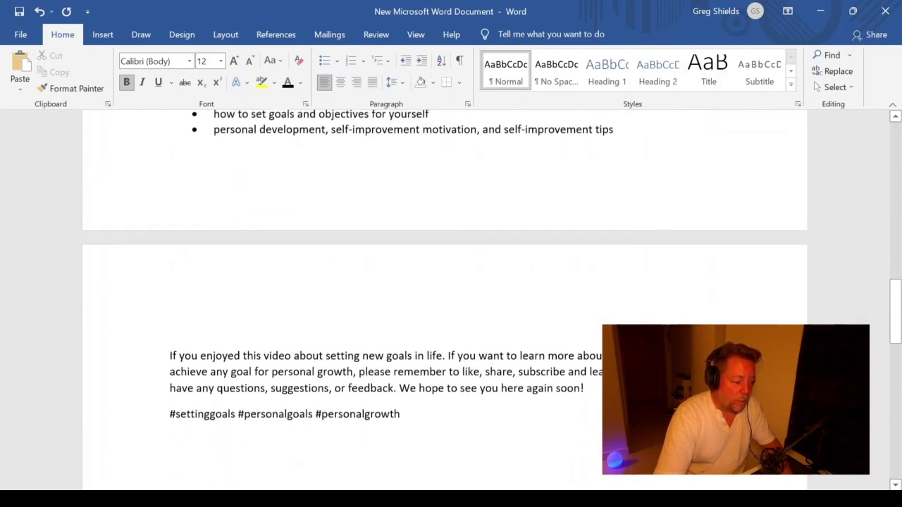
{"action": "left_click", "coordinate": [213, 129]}
{"action": "left_click", "coordinate": [172, 339]}
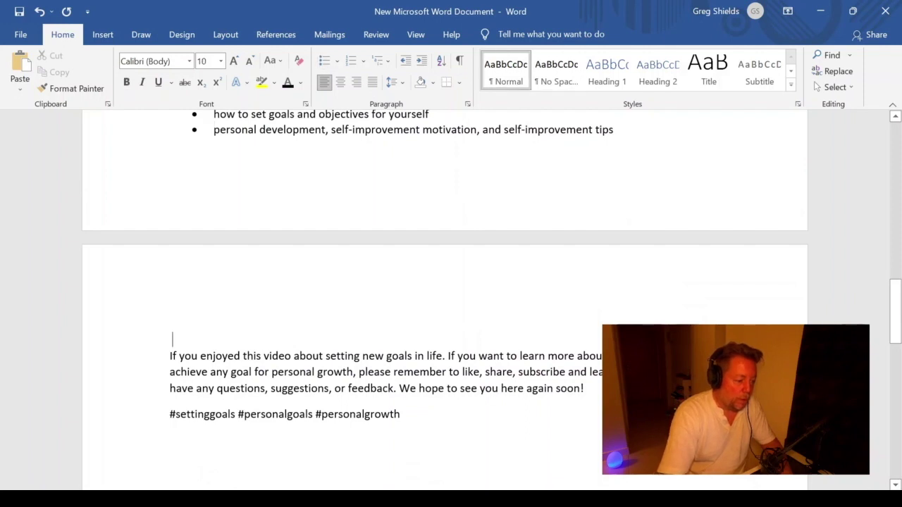
{"action": "key", "text": "Delete"}
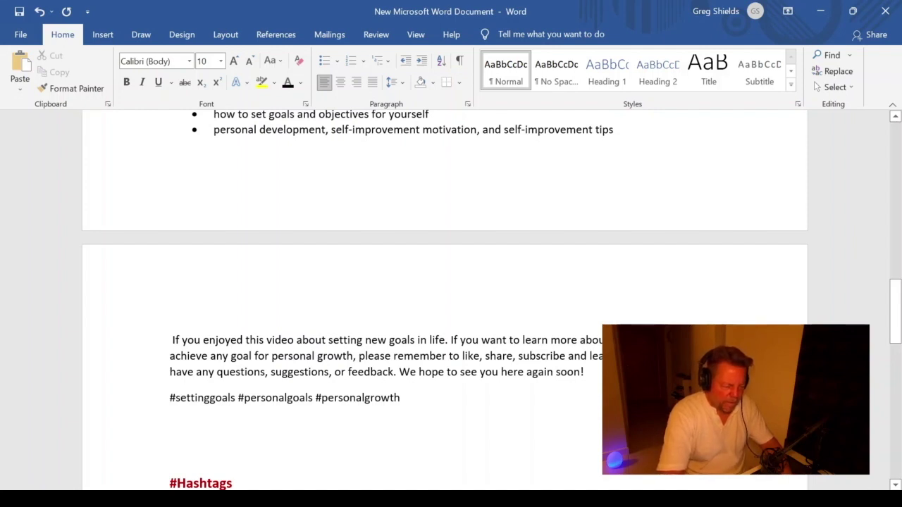
Join the first two sentences of the closing paragraph with "and", so they read "in life and you want to learn more".
{"action": "left_click", "coordinate": [446, 340]}
{"action": "type", "text": "and"}
{"action": "key", "text": "Delete"}
{"action": "key", "text": "Delete"}
{"action": "key", "text": "Delete"}
{"action": "key", "text": "Delete"}
{"action": "key", "text": "Delete"}
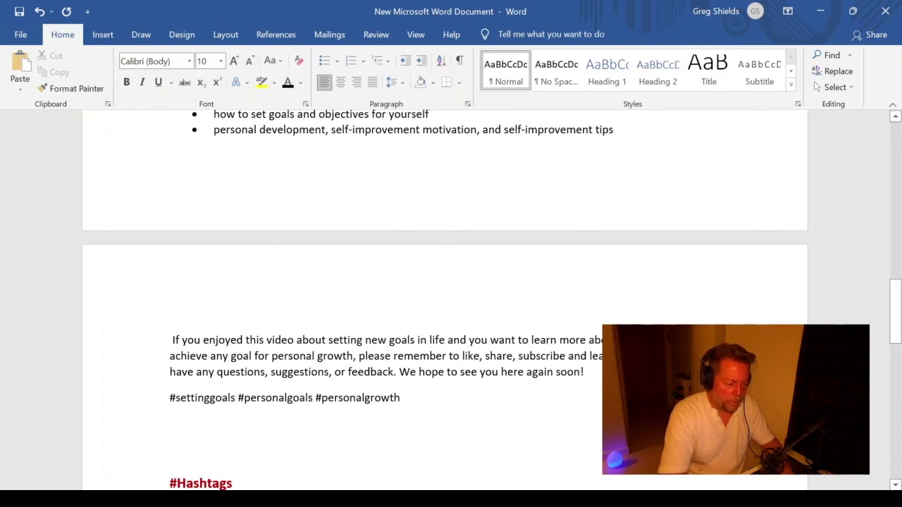
Review the assembled description from the video title through the body paragraphs to the keyword bullets, checking how the title phrases recur.
{"action": "scroll", "coordinate": [451, 296], "scroll_direction": "up", "scroll_amount": 15}
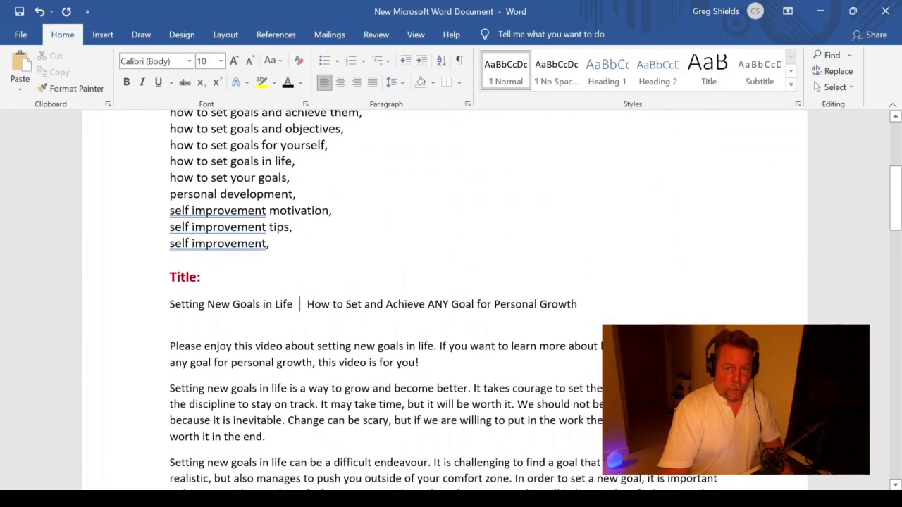
{"action": "scroll", "coordinate": [451, 296], "scroll_direction": "down", "scroll_amount": 1}
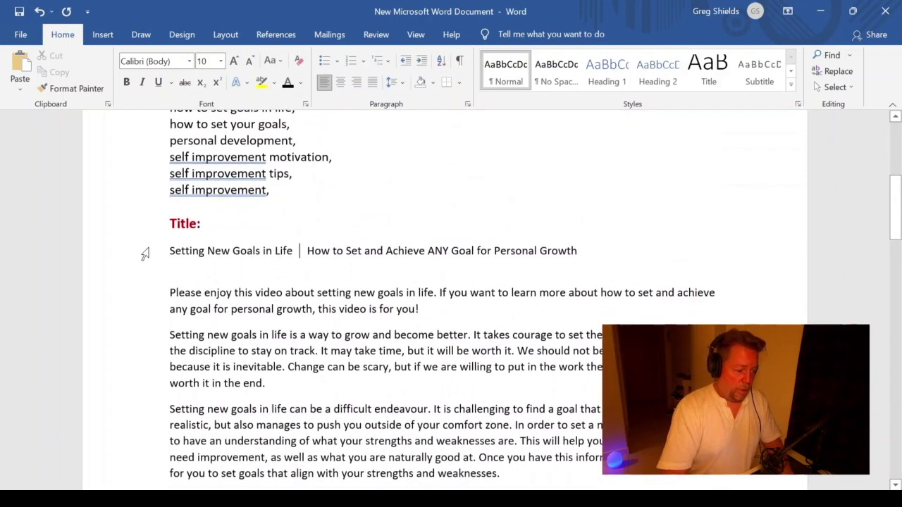
{"action": "left_click_drag", "start_coordinate": [170, 252], "coordinate": [293, 260]}
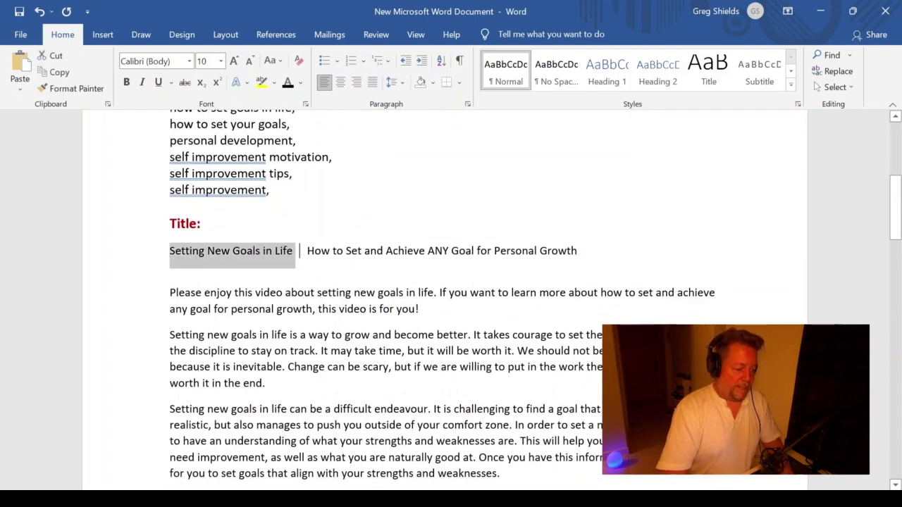
{"action": "scroll", "coordinate": [442, 299], "scroll_direction": "down", "scroll_amount": 2}
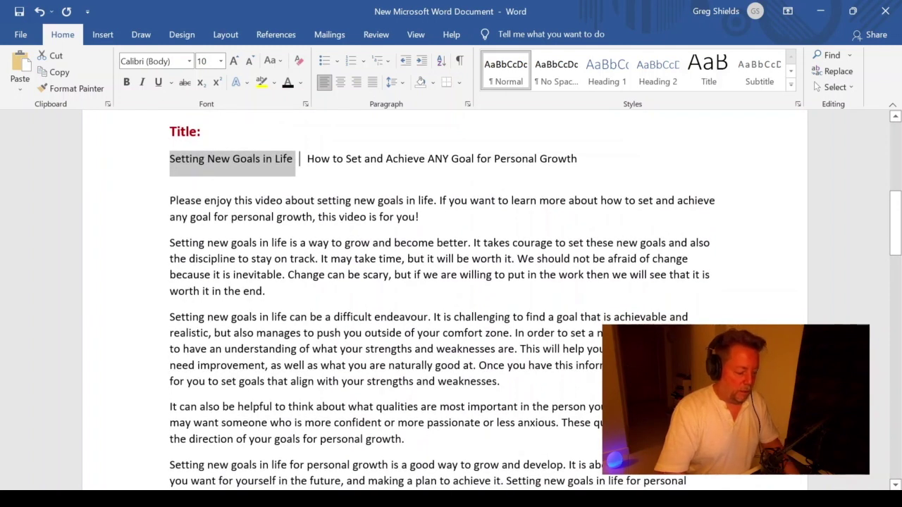
{"action": "left_click", "coordinate": [323, 333]}
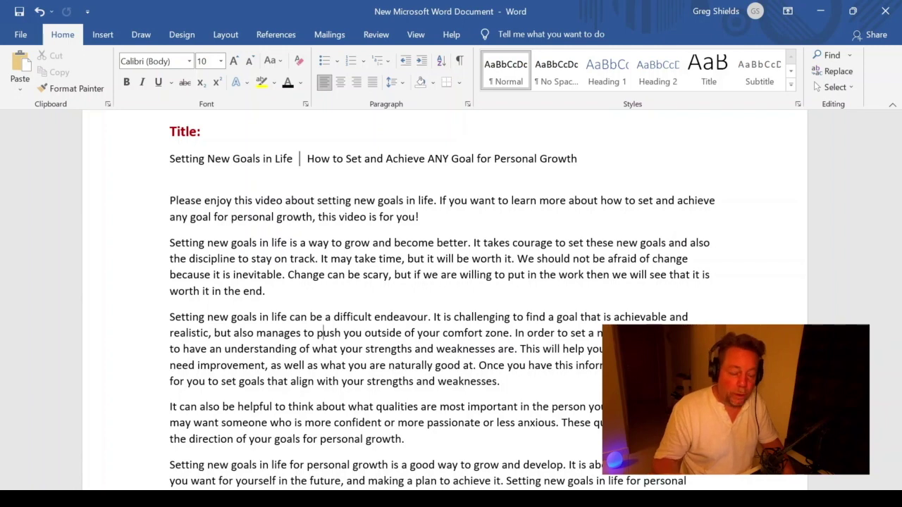
{"action": "scroll", "coordinate": [451, 300], "scroll_direction": "down", "scroll_amount": 1}
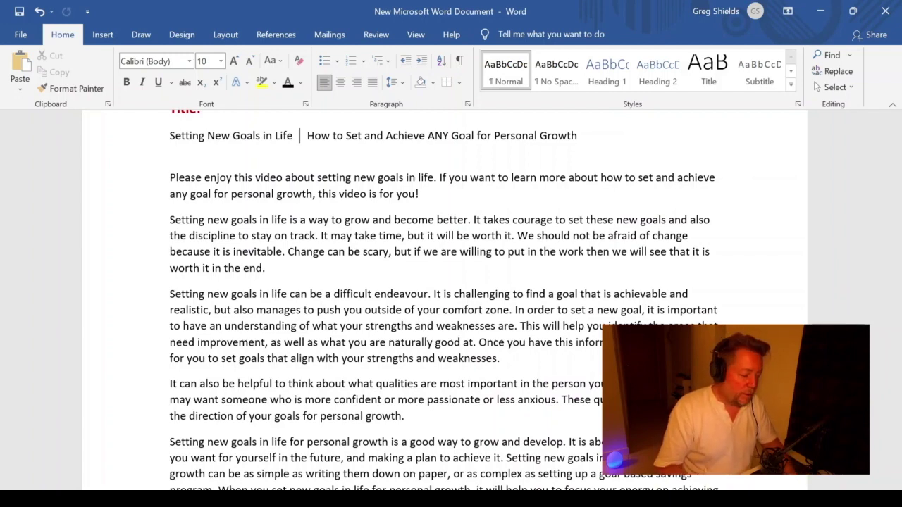
{"action": "scroll", "coordinate": [317, 310], "scroll_direction": "down", "scroll_amount": 6}
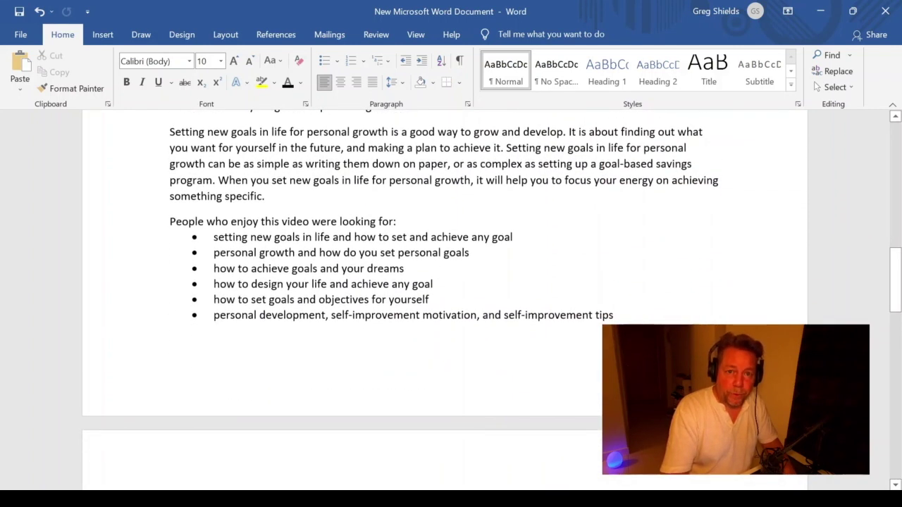
{"action": "scroll", "coordinate": [318, 234], "scroll_direction": "up", "scroll_amount": 5}
{"action": "scroll", "coordinate": [444, 282], "scroll_direction": "up", "scroll_amount": 2}
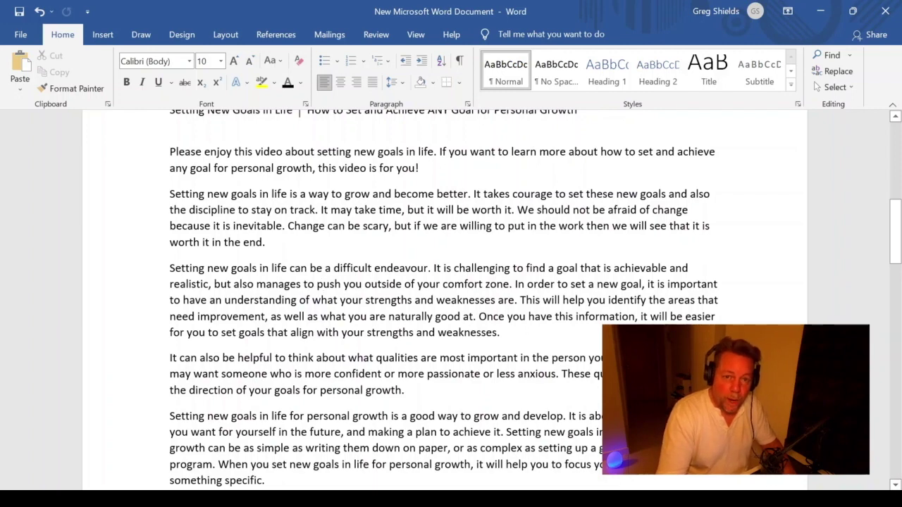
{"action": "scroll", "coordinate": [444, 300], "scroll_direction": "down", "scroll_amount": 3}
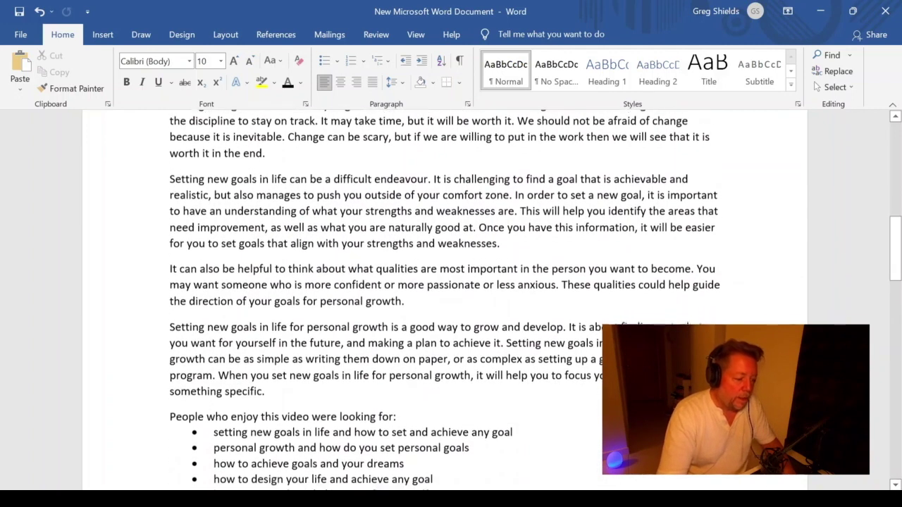
{"action": "scroll", "coordinate": [444, 300], "scroll_direction": "up", "scroll_amount": 5}
{"action": "scroll", "coordinate": [323, 476], "scroll_direction": "up", "scroll_amount": 5}
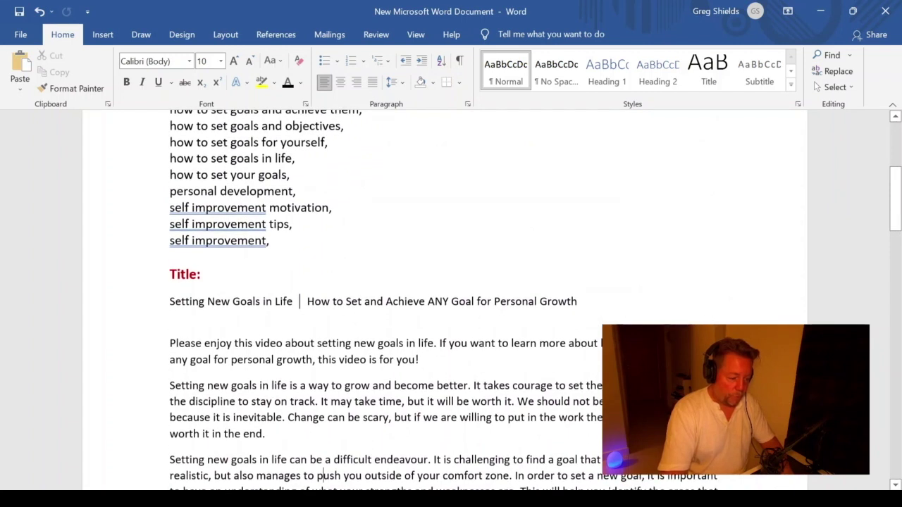
Copy the full video title from the Word document into the empty title field of the video details in YouTube Studio.
{"action": "left_click_drag", "start_coordinate": [578, 302], "coordinate": [150, 315]}
{"action": "key", "text": "ctrl+c"}
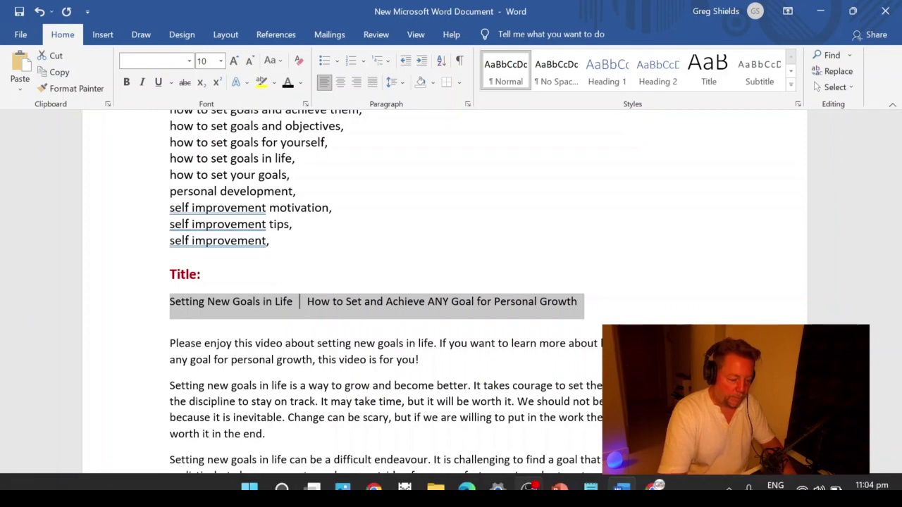
{"action": "mouse_move", "coordinate": [529, 487]}
{"action": "mouse_move", "coordinate": [466, 488]}
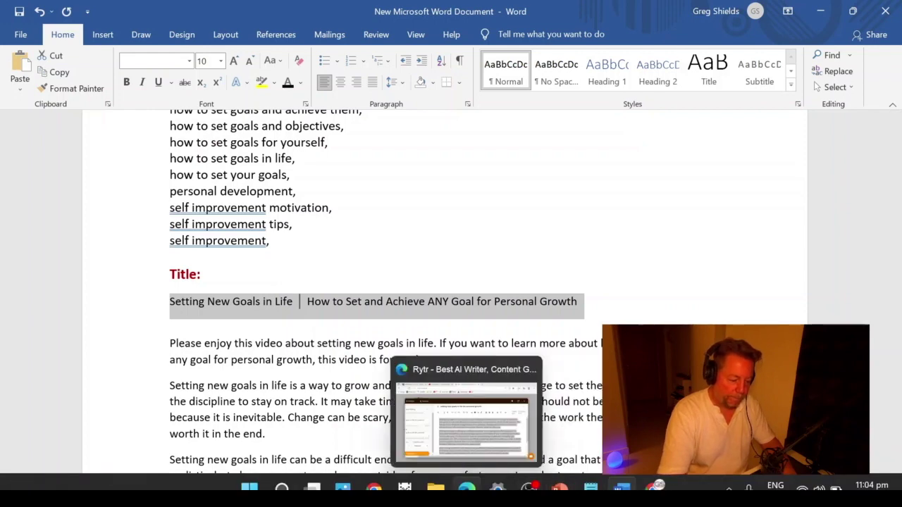
{"action": "left_click", "coordinate": [656, 486]}
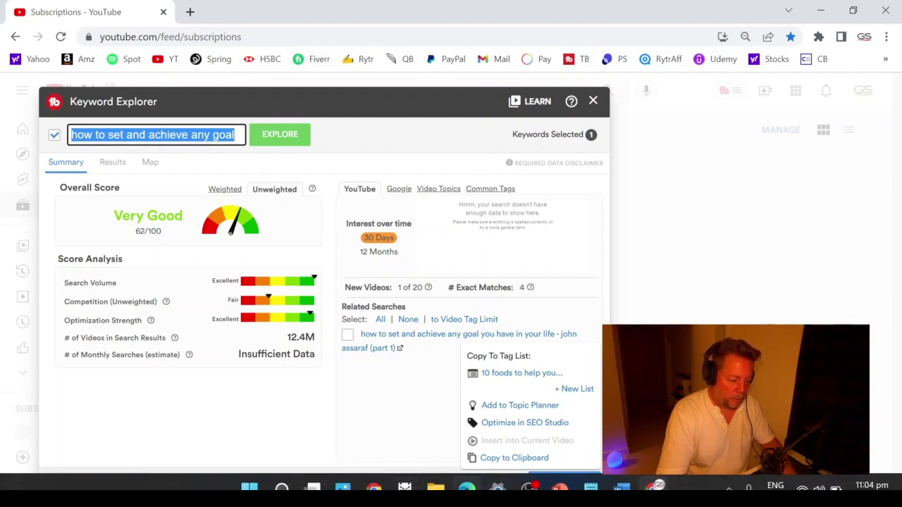
{"action": "left_click", "coordinate": [467, 487]}
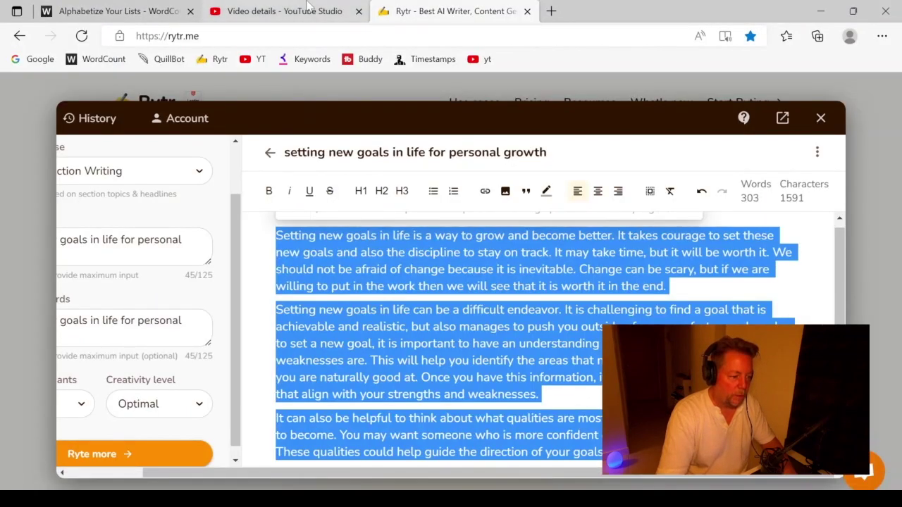
{"action": "left_click", "coordinate": [301, 15]}
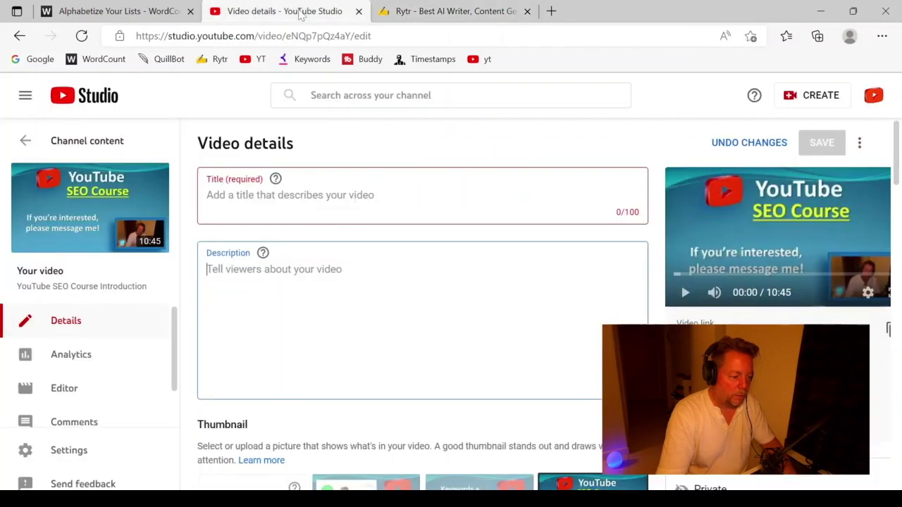
{"action": "left_click", "coordinate": [315, 191]}
{"action": "key", "text": "ctrl+v"}
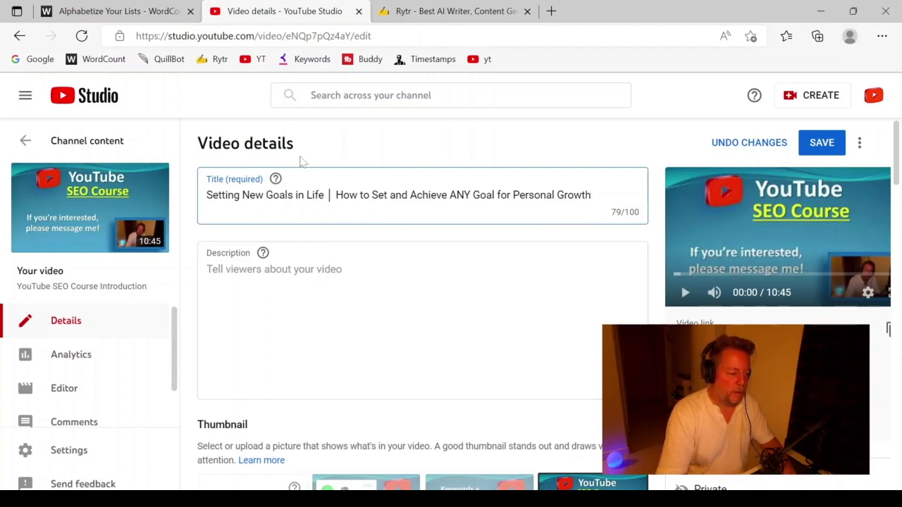
Copy the Word text from "Please enjoy this video" through the hashtags line under the closing paragraph into the YouTube Studio description.
{"action": "left_click", "coordinate": [352, 317]}
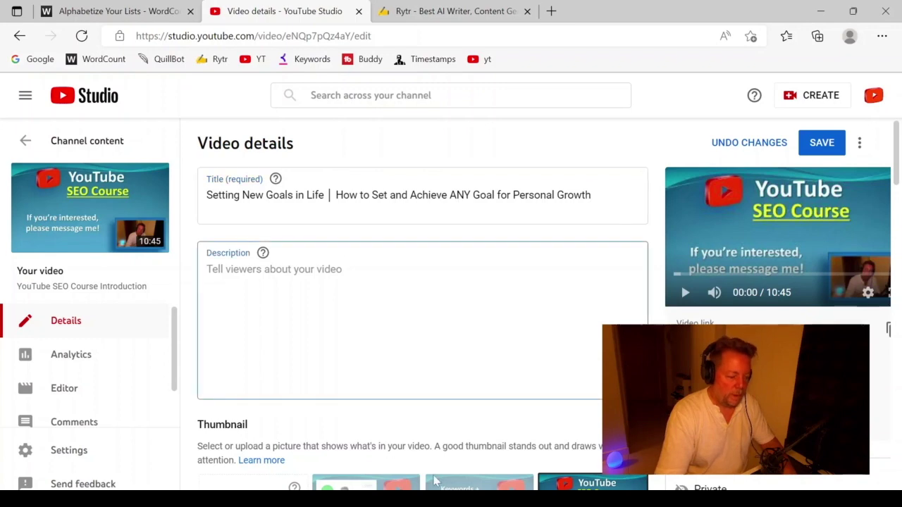
{"action": "mouse_move", "coordinate": [479, 490]}
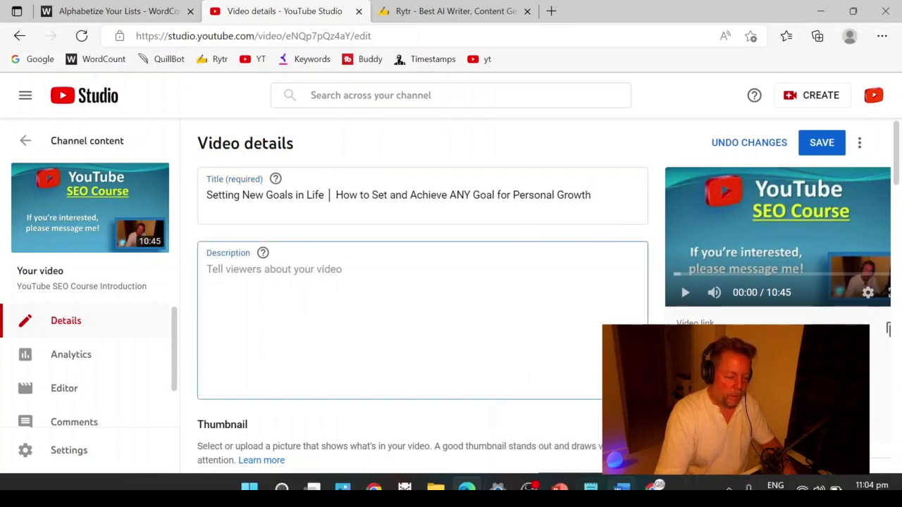
{"action": "left_click", "coordinate": [622, 488]}
{"action": "triple_click", "coordinate": [373, 302]}
{"action": "scroll", "coordinate": [451, 296], "scroll_direction": "down", "scroll_amount": 4}
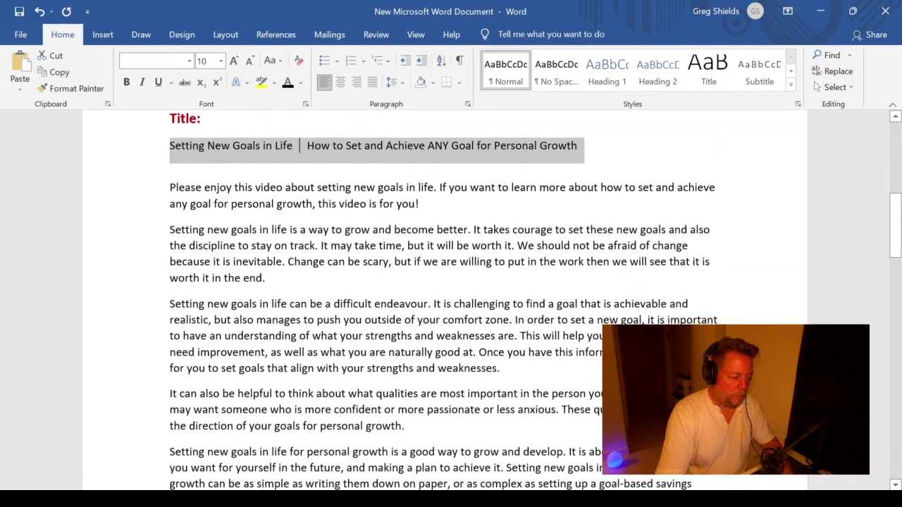
{"action": "left_click_drag", "start_coordinate": [169, 189], "coordinate": [428, 334]}
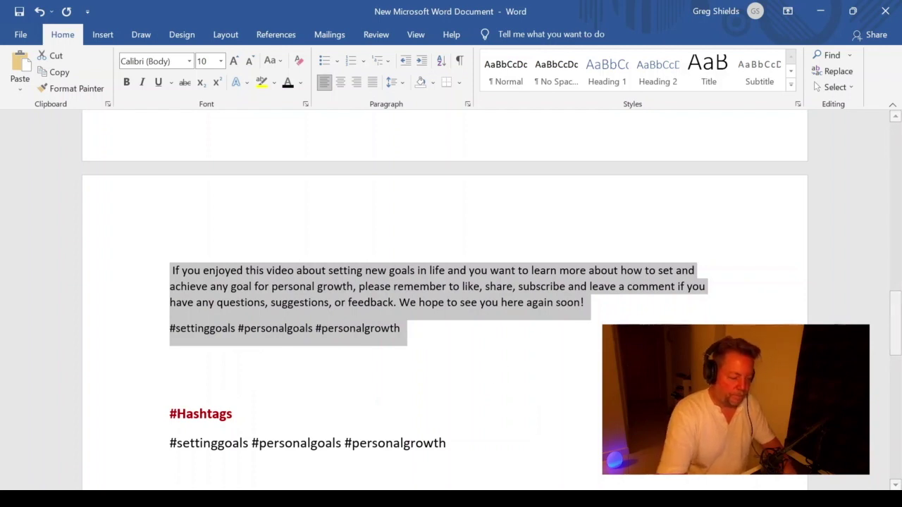
{"action": "mouse_move", "coordinate": [528, 487]}
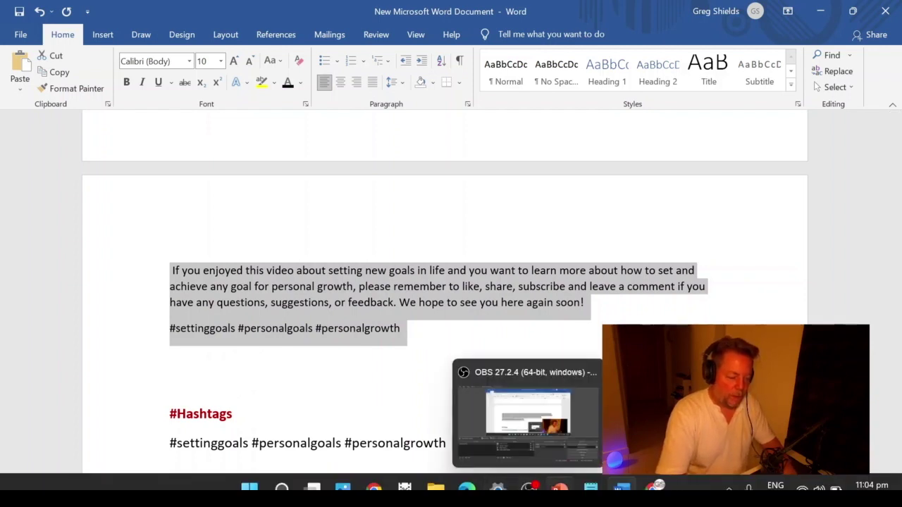
{"action": "left_click", "coordinate": [466, 488]}
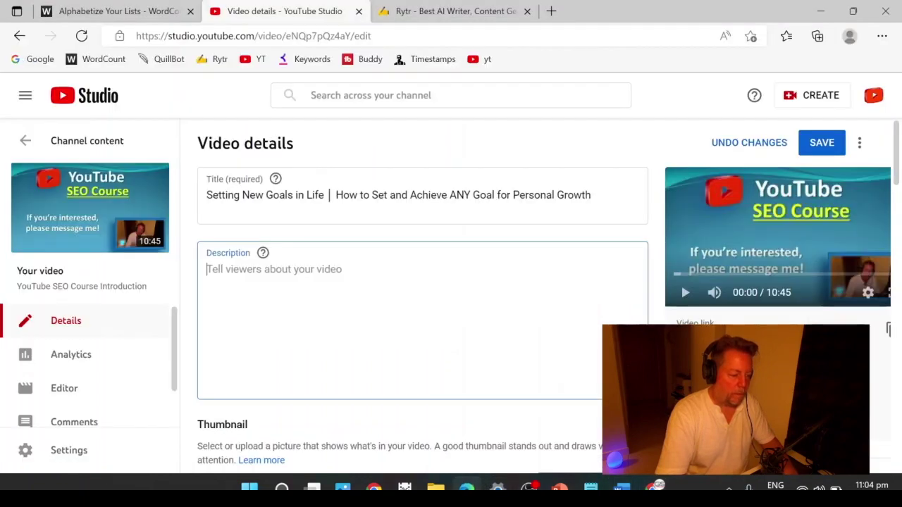
{"action": "key", "text": "ctrl+v"}
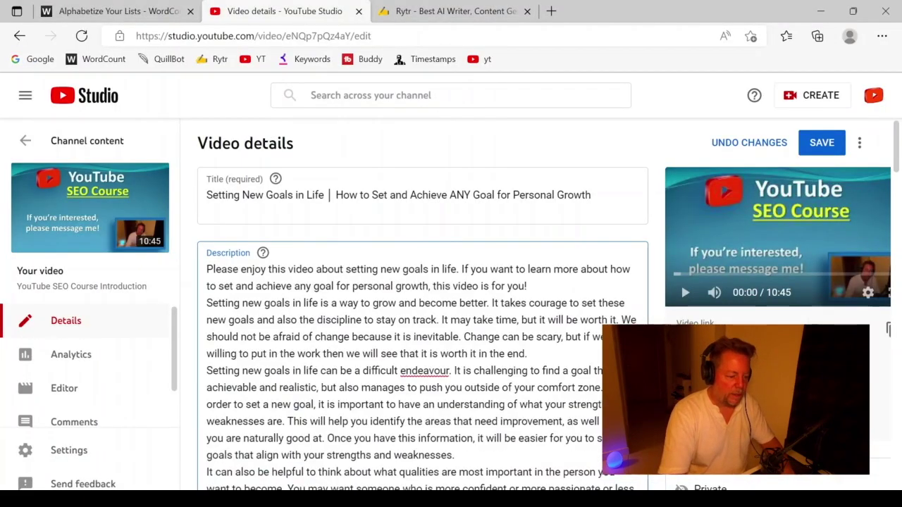
Insert blank lines in the video description after the opening paragraph and between the body paragraphs, down to "It can also be helpful".
{"action": "key", "text": "Return"}
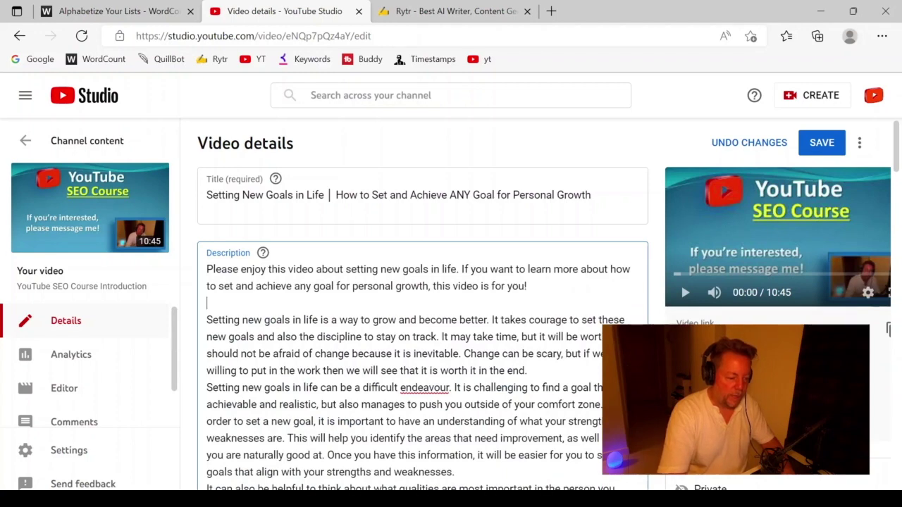
{"action": "type", "text": "\\"}
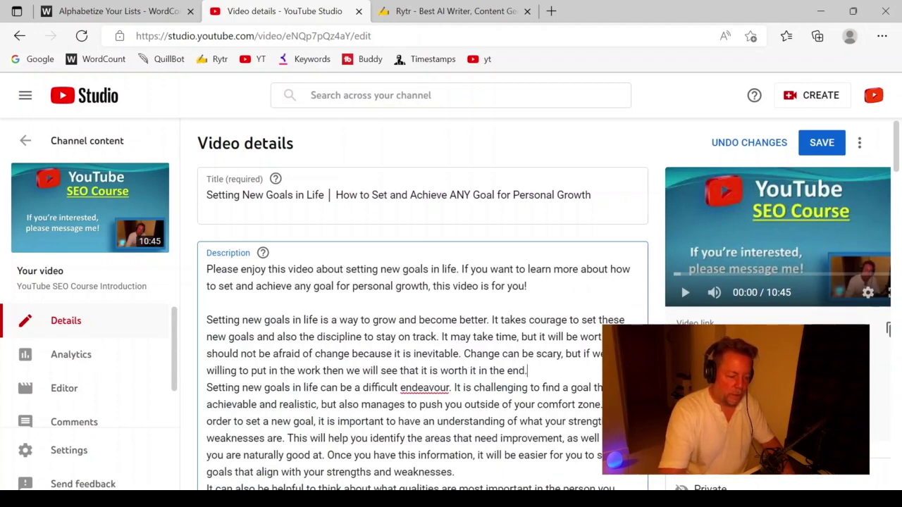
{"action": "key", "text": "Return"}
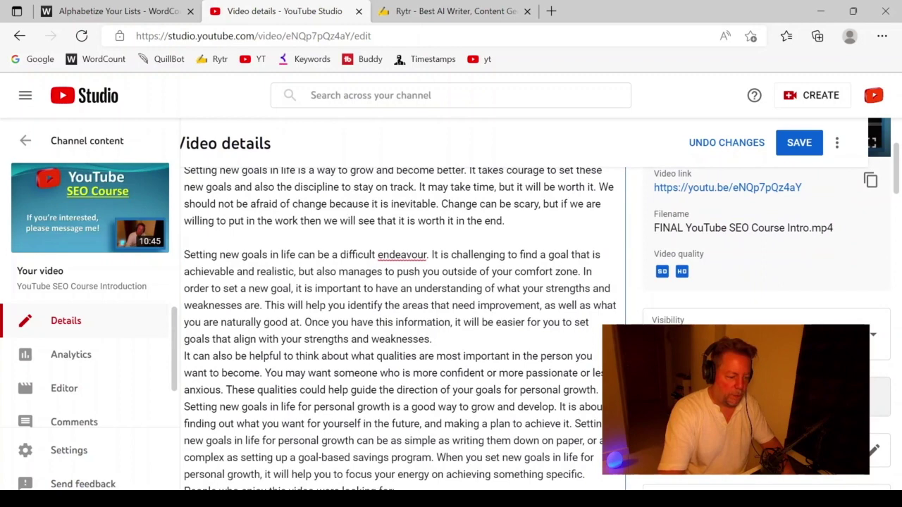
{"action": "key", "text": "Return"}
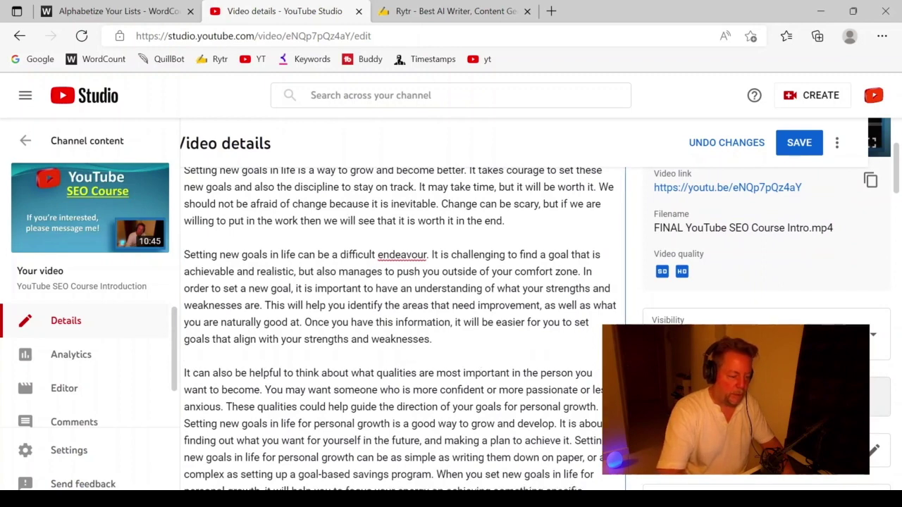
Insert blank lines in the description before "People who enjoy this video were looking for:", before the closing paragraph and before the hashtags.
{"action": "scroll", "coordinate": [422, 317], "scroll_direction": "down", "scroll_amount": 2}
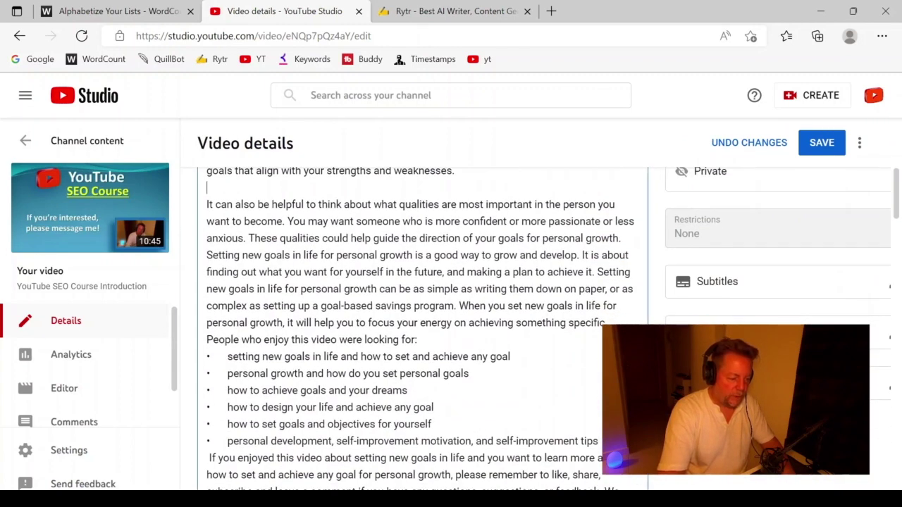
{"action": "key", "text": "Return"}
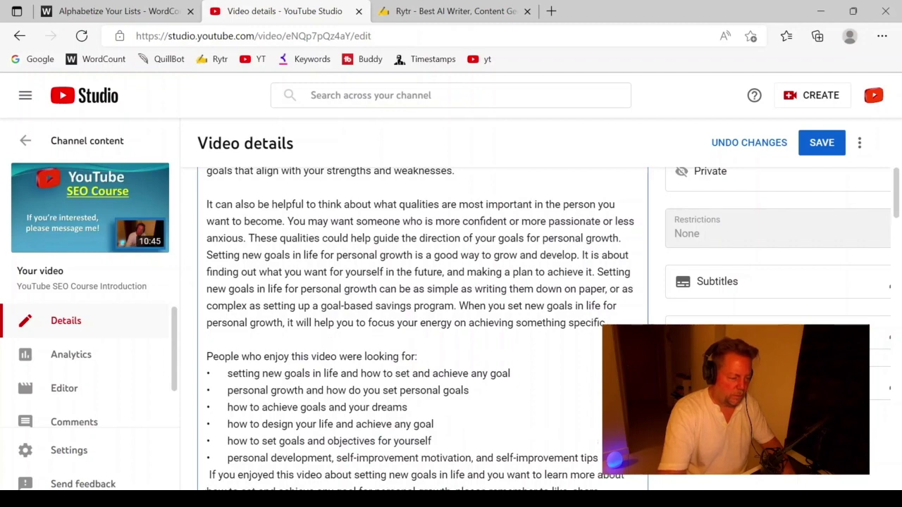
{"action": "scroll", "coordinate": [423, 325], "scroll_direction": "up", "scroll_amount": 1}
{"action": "scroll", "coordinate": [422, 317], "scroll_direction": "down", "scroll_amount": 1}
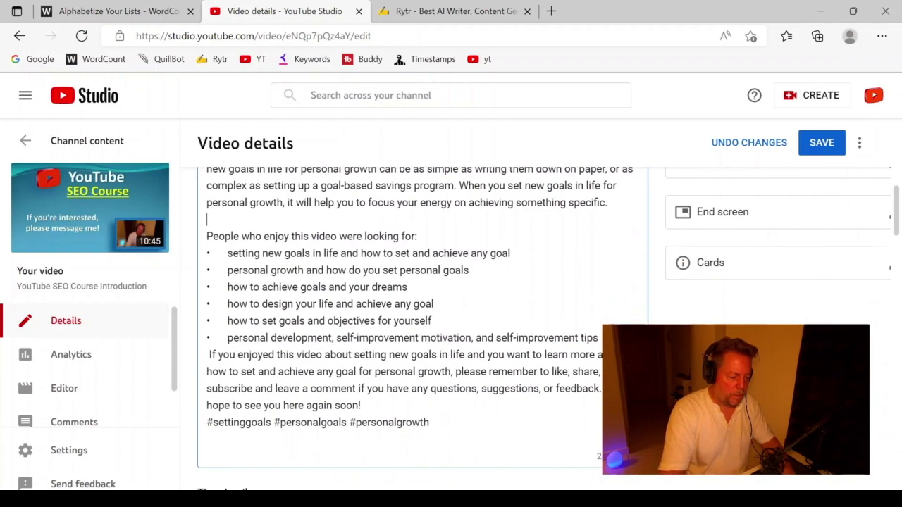
{"action": "key", "text": "Return"}
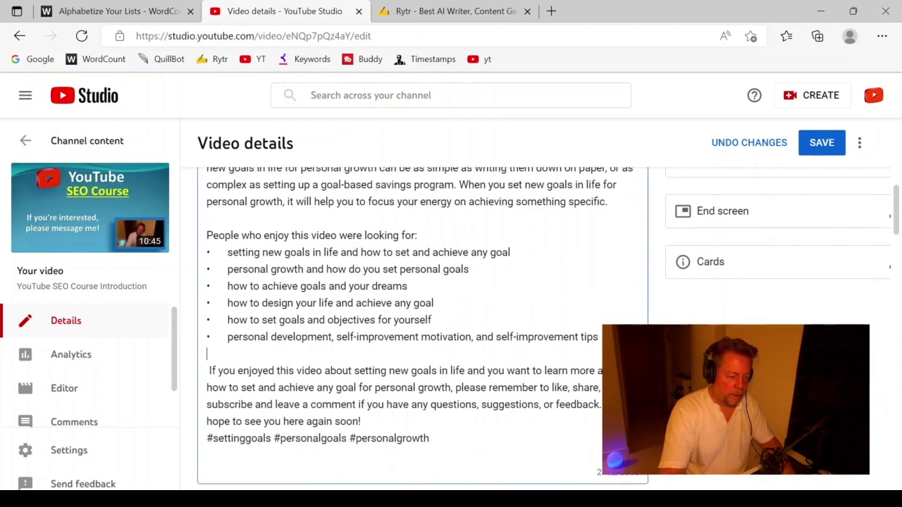
{"action": "scroll", "coordinate": [423, 318], "scroll_direction": "down", "scroll_amount": 1}
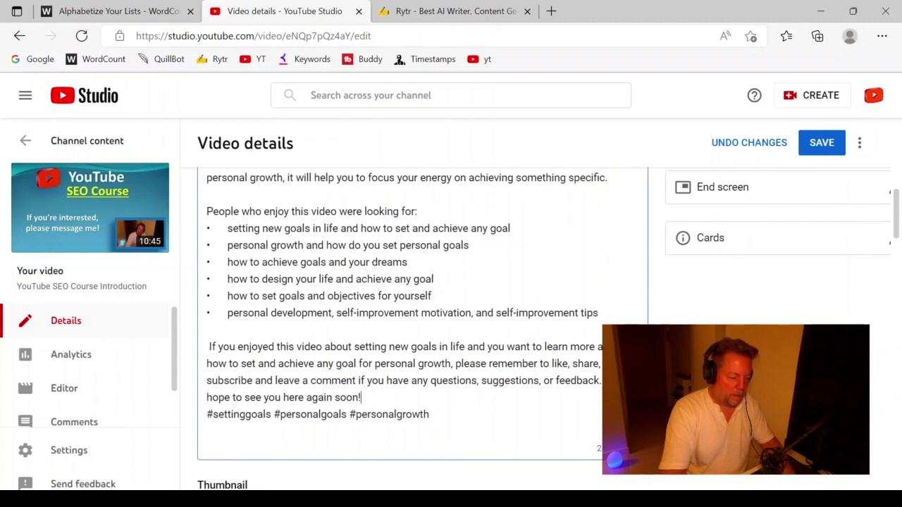
{"action": "key", "text": "Return"}
Review the spaced description from the title and opening paragraph through the keyword bullets to the hashtags.
{"action": "scroll", "coordinate": [397, 402], "scroll_direction": "up", "scroll_amount": 1}
{"action": "scroll", "coordinate": [397, 402], "scroll_direction": "down", "scroll_amount": 2}
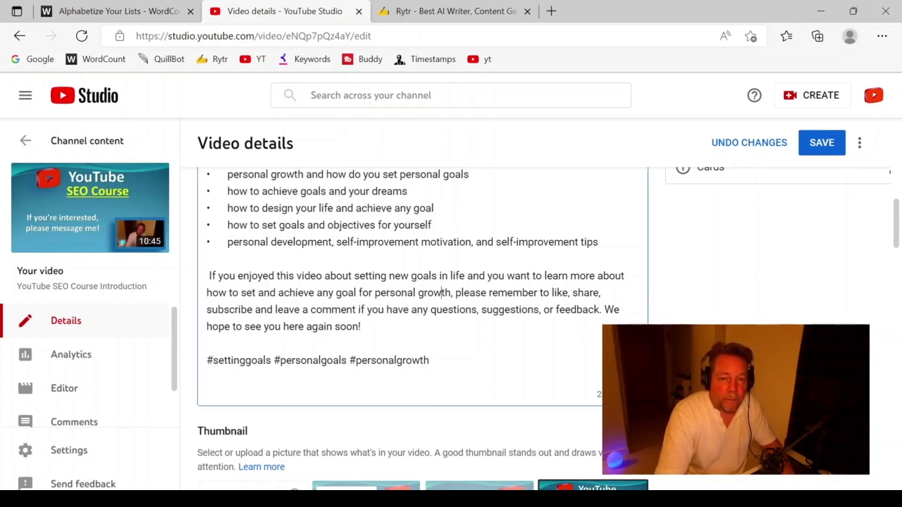
{"action": "scroll", "coordinate": [423, 325], "scroll_direction": "up", "scroll_amount": 4}
{"action": "scroll", "coordinate": [422, 324], "scroll_direction": "down", "scroll_amount": 1}
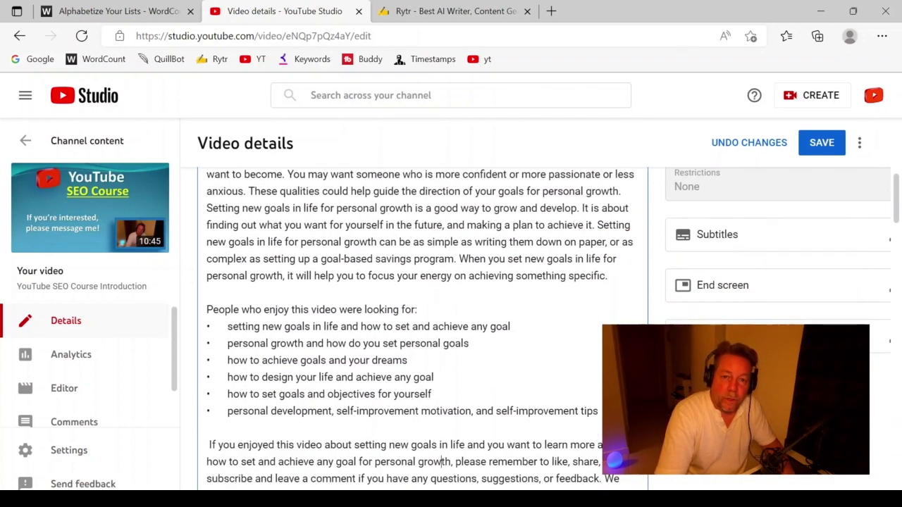
{"action": "scroll", "coordinate": [423, 324], "scroll_direction": "down", "scroll_amount": 1}
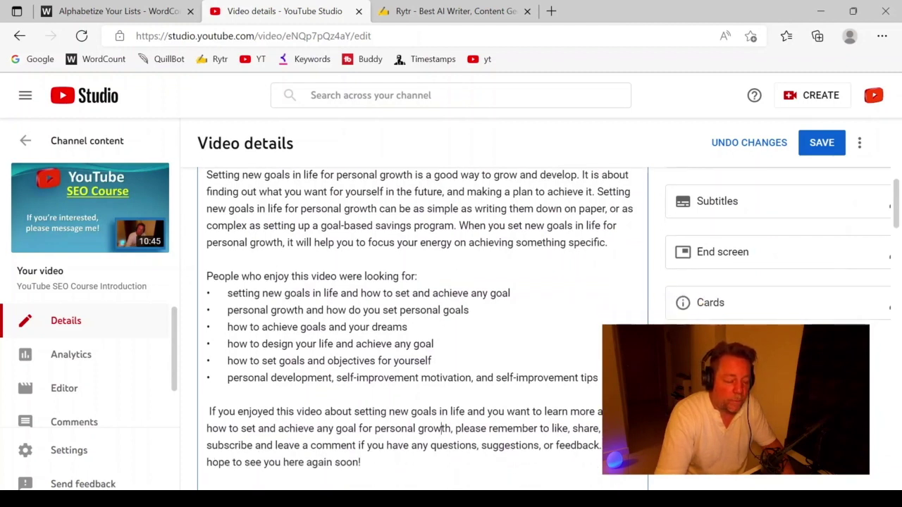
{"action": "scroll", "coordinate": [423, 324], "scroll_direction": "down", "scroll_amount": 1}
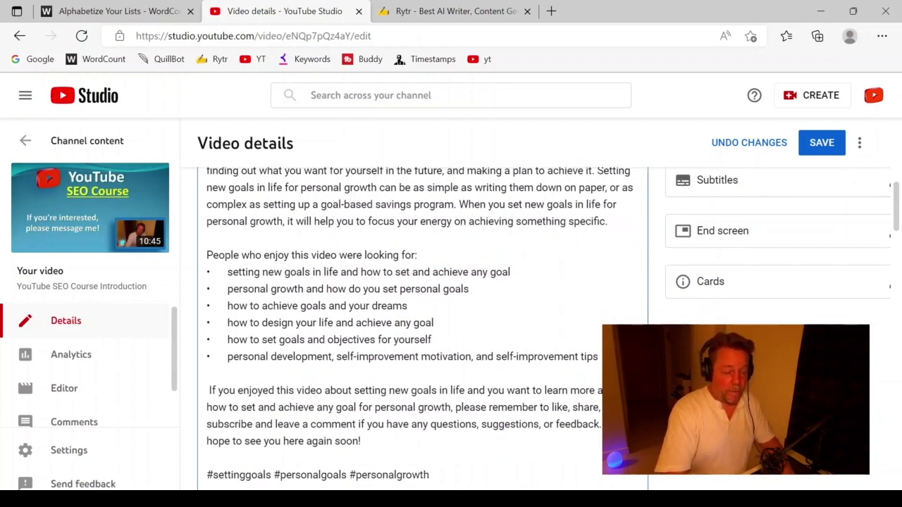
{"action": "scroll", "coordinate": [423, 324], "scroll_direction": "up", "scroll_amount": 5}
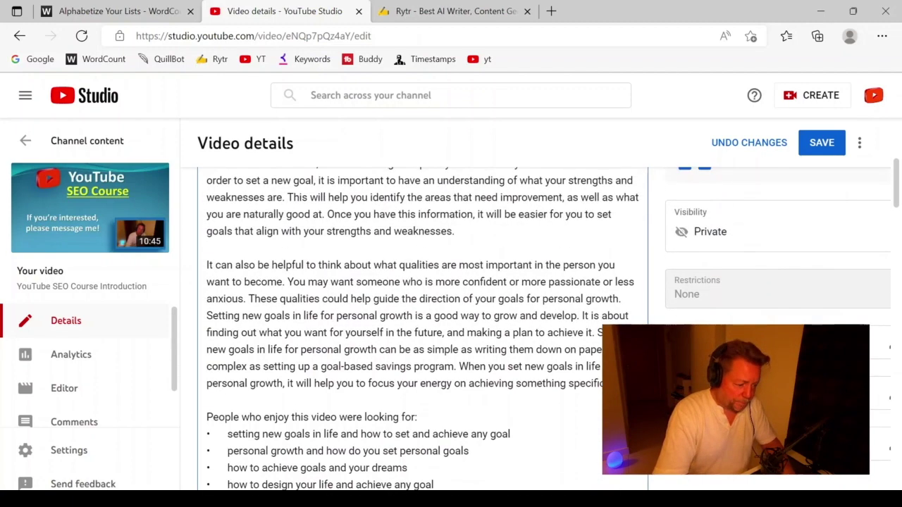
{"action": "scroll", "coordinate": [423, 324], "scroll_direction": "up", "scroll_amount": 7}
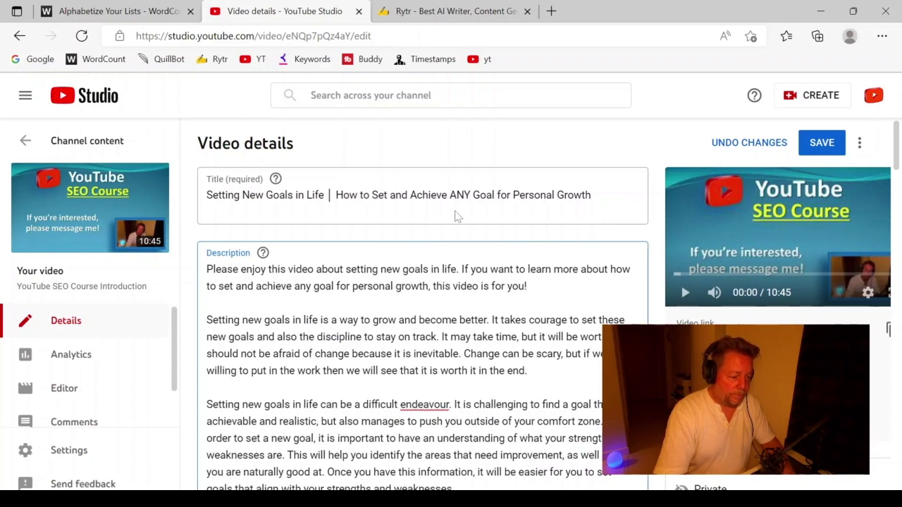
{"action": "scroll", "coordinate": [423, 325], "scroll_direction": "down", "scroll_amount": 3}
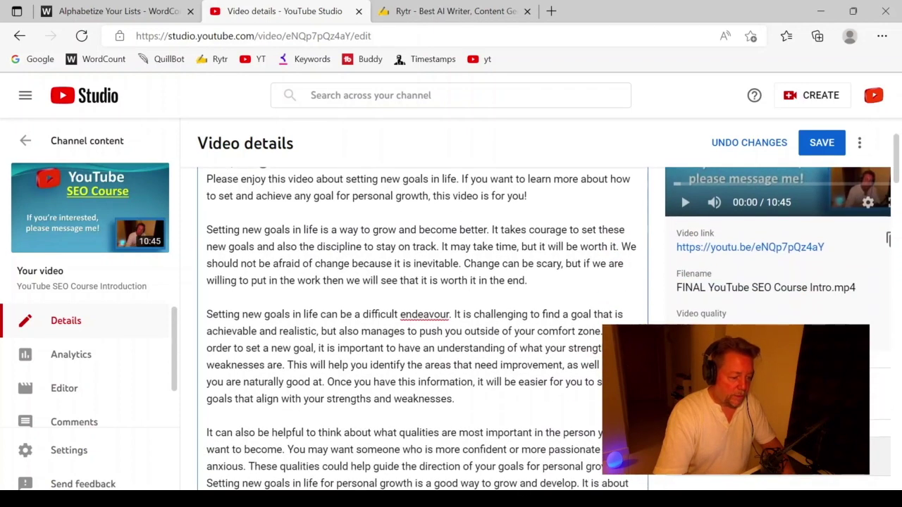
{"action": "scroll", "coordinate": [423, 325], "scroll_direction": "down", "scroll_amount": 3}
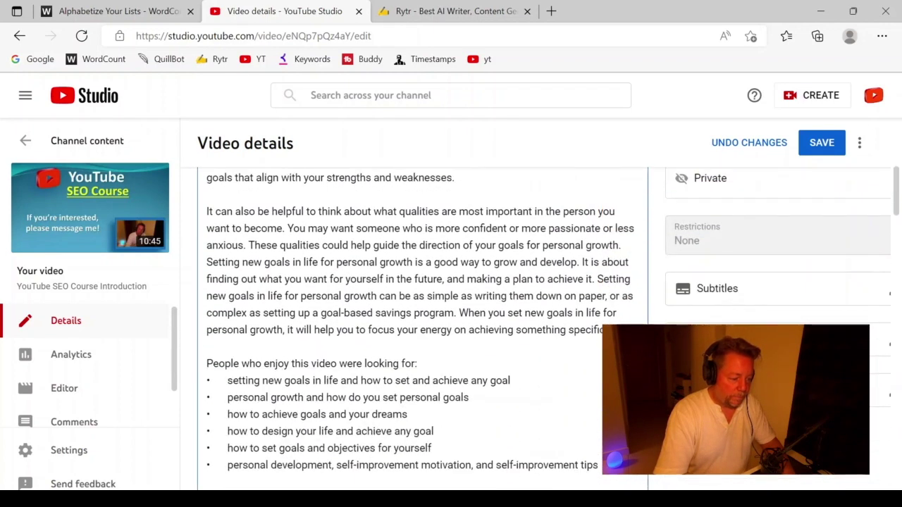
{"action": "scroll", "coordinate": [442, 360], "scroll_direction": "down", "scroll_amount": 2}
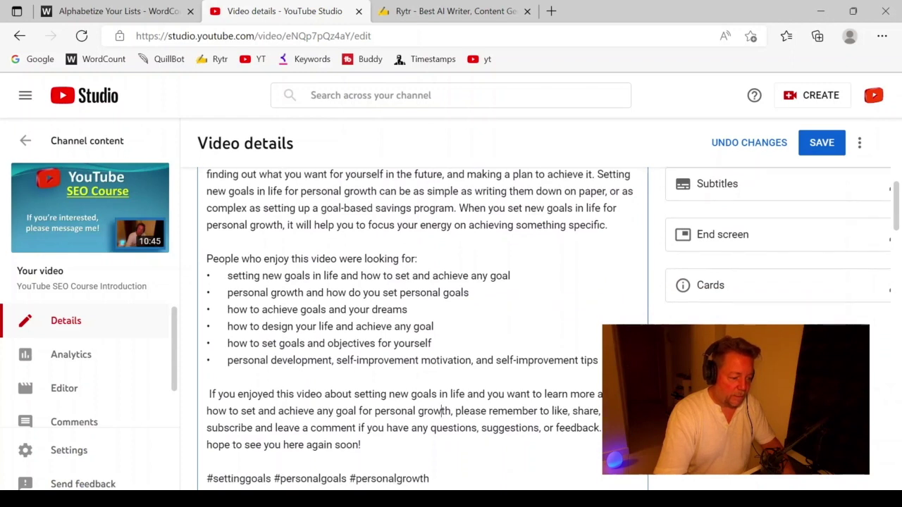
{"action": "scroll", "coordinate": [423, 325], "scroll_direction": "down", "scroll_amount": 1}
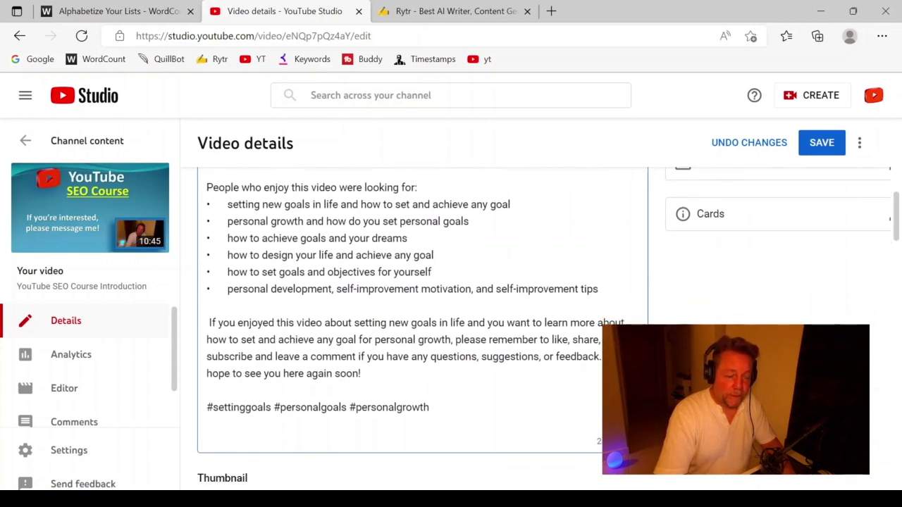
{"action": "left_click", "coordinate": [207, 306]}
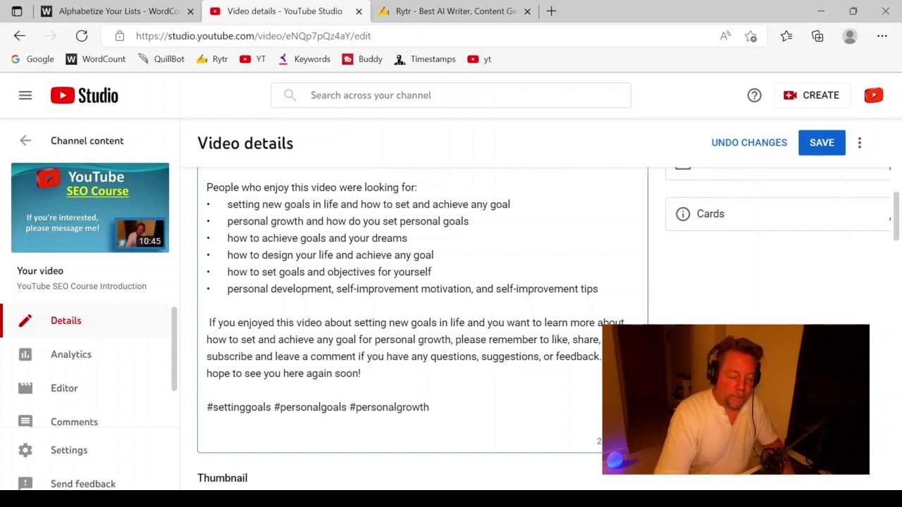
{"action": "key", "text": "ctrl+shift+Left"}
{"action": "key", "text": "ctrl+shift+Left"}
{"action": "key", "text": "ctrl+shift+Left"}
{"action": "key", "text": "ctrl+shift+Left"}
{"action": "key", "text": "ctrl+shift+Left"}
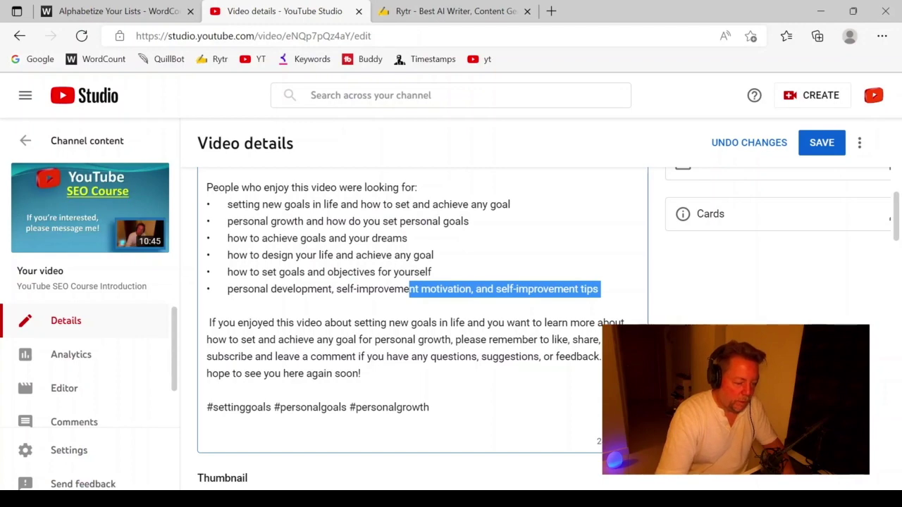
{"action": "key", "text": "Right"}
Look through the thumbnail, playlist and audience settings, and collapse and re-expand the additional video options down to the Tags section.
{"action": "scroll", "coordinate": [423, 317], "scroll_direction": "down", "scroll_amount": 6}
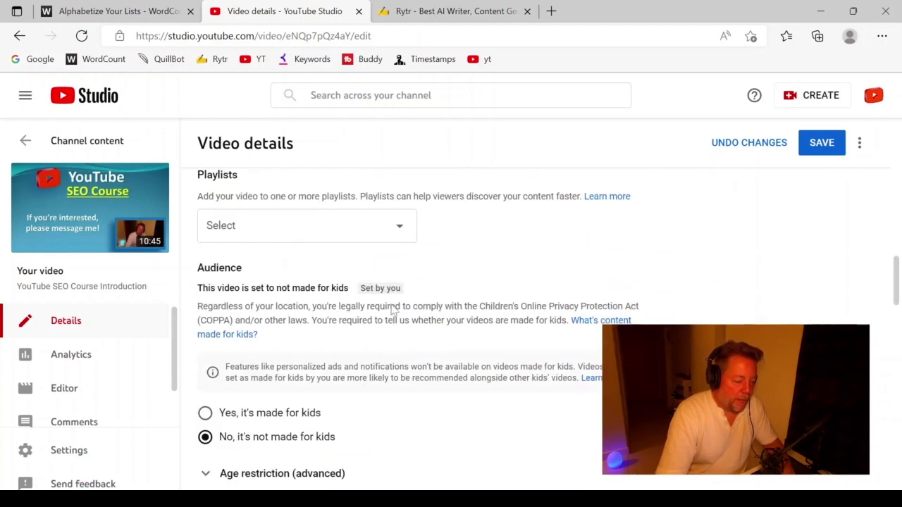
{"action": "scroll", "coordinate": [393, 308], "scroll_direction": "down", "scroll_amount": 3}
{"action": "scroll", "coordinate": [393, 308], "scroll_direction": "up", "scroll_amount": 5}
{"action": "scroll", "coordinate": [393, 308], "scroll_direction": "up", "scroll_amount": 5}
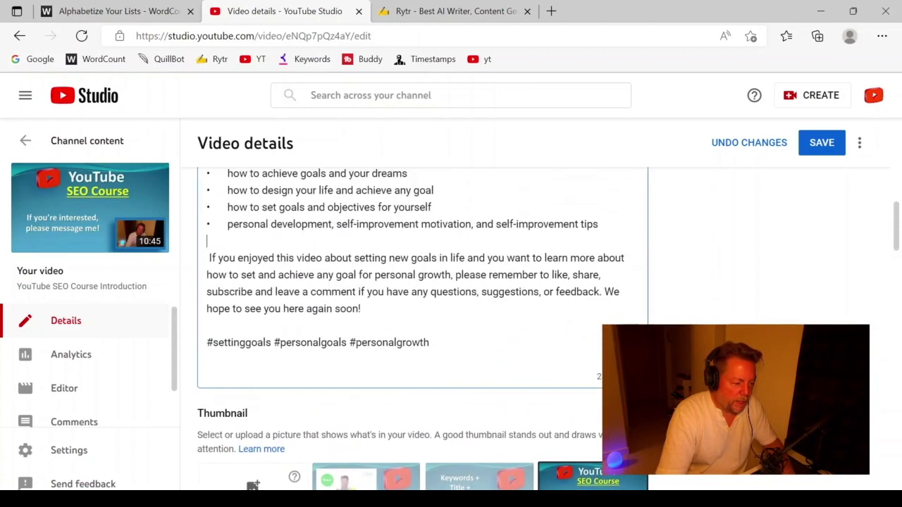
{"action": "scroll", "coordinate": [393, 308], "scroll_direction": "down", "scroll_amount": 3}
{"action": "scroll", "coordinate": [393, 308], "scroll_direction": "down", "scroll_amount": 2}
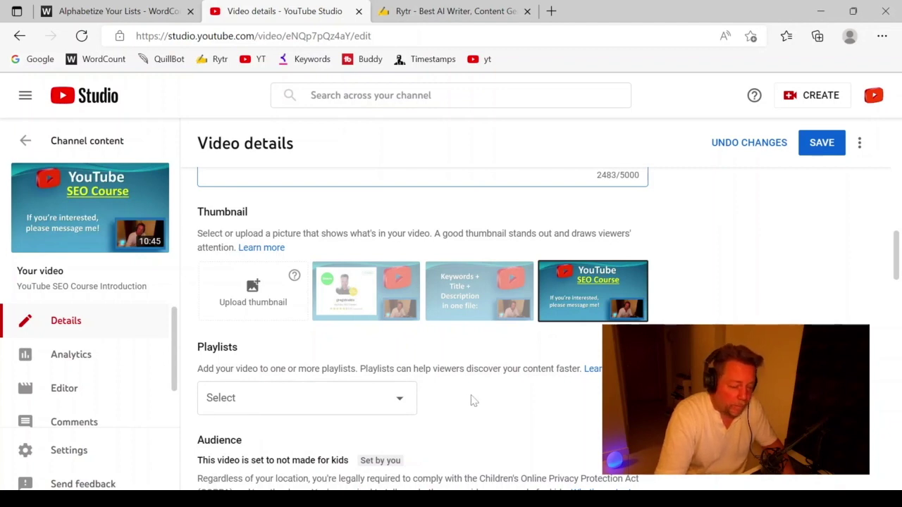
{"action": "scroll", "coordinate": [472, 401], "scroll_direction": "down", "scroll_amount": 3}
{"action": "scroll", "coordinate": [473, 401], "scroll_direction": "down", "scroll_amount": 5}
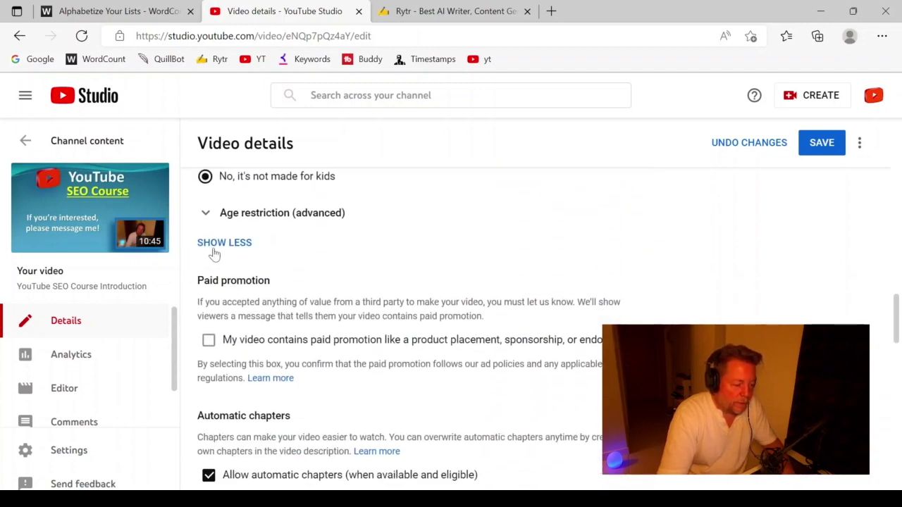
{"action": "left_click", "coordinate": [213, 247]}
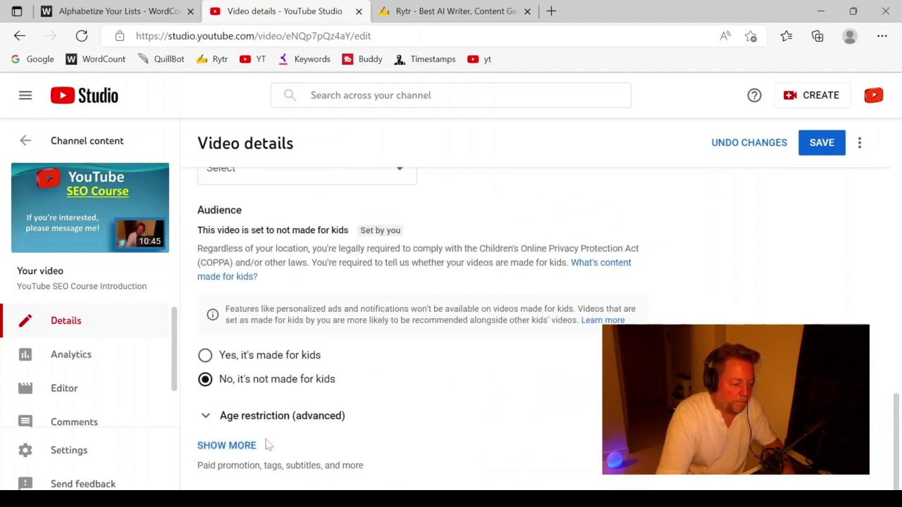
{"action": "left_click", "coordinate": [232, 447]}
{"action": "scroll", "coordinate": [412, 354], "scroll_direction": "down", "scroll_amount": 4}
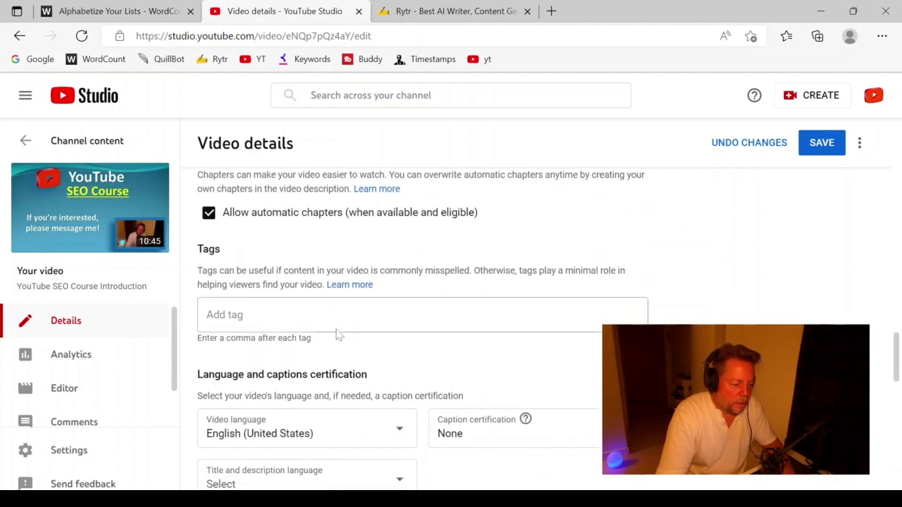
Copy the comma-separated keyword list, from "setting new goals in life" to "self improvement", from the Word document into the YouTube Studio Tags field.
{"action": "mouse_move", "coordinate": [466, 488]}
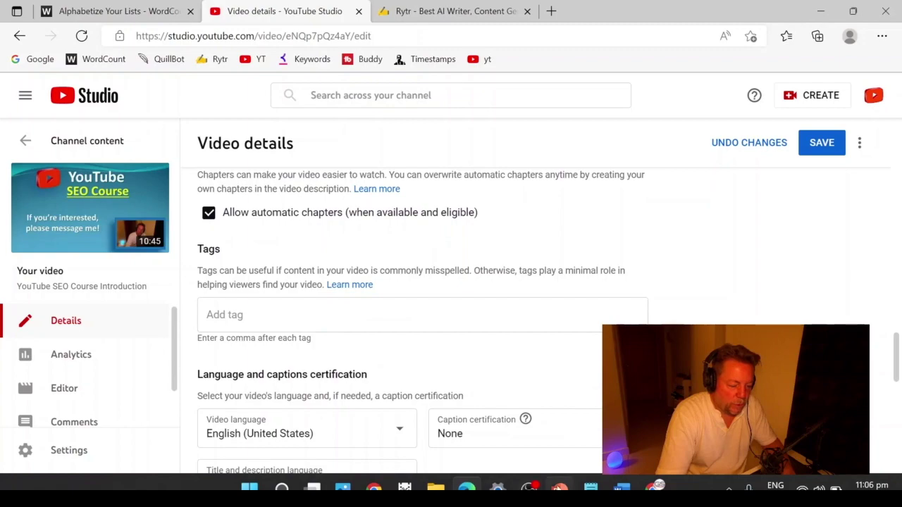
{"action": "mouse_move", "coordinate": [621, 488]}
{"action": "left_click", "coordinate": [574, 416]}
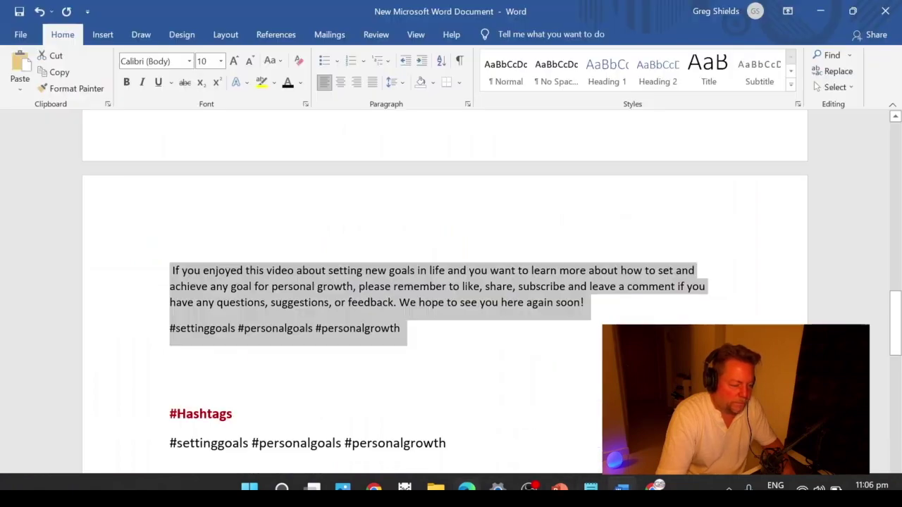
{"action": "scroll", "coordinate": [535, 362], "scroll_direction": "up", "scroll_amount": 15}
{"action": "scroll", "coordinate": [136, 125], "scroll_direction": "down", "scroll_amount": 2}
{"action": "left_click_drag", "start_coordinate": [169, 132], "coordinate": [303, 416]}
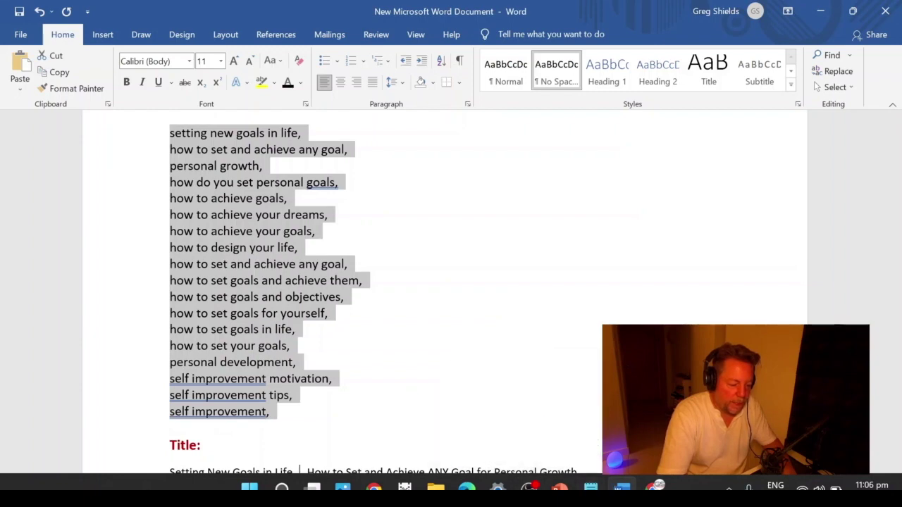
{"action": "left_click", "coordinate": [657, 487]}
{"action": "left_click", "coordinate": [621, 486]}
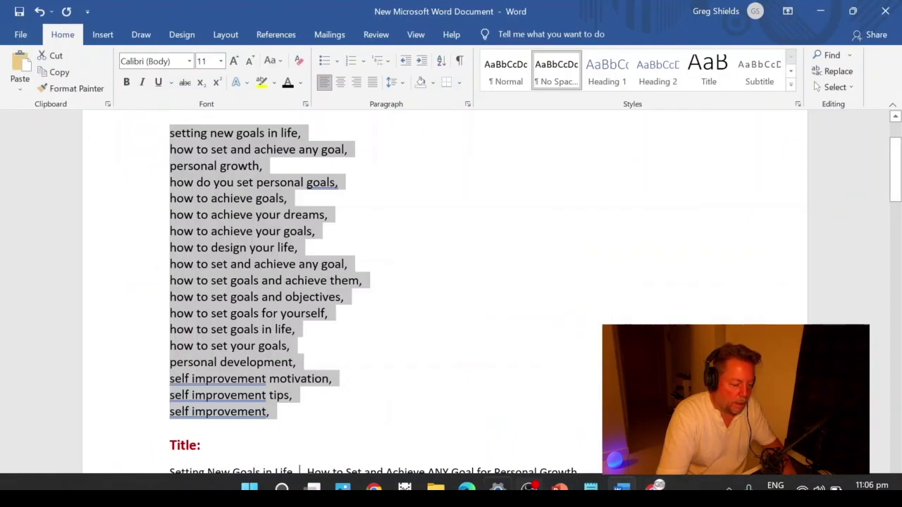
{"action": "key", "text": "alt+Tab"}
{"action": "left_click", "coordinate": [423, 315]}
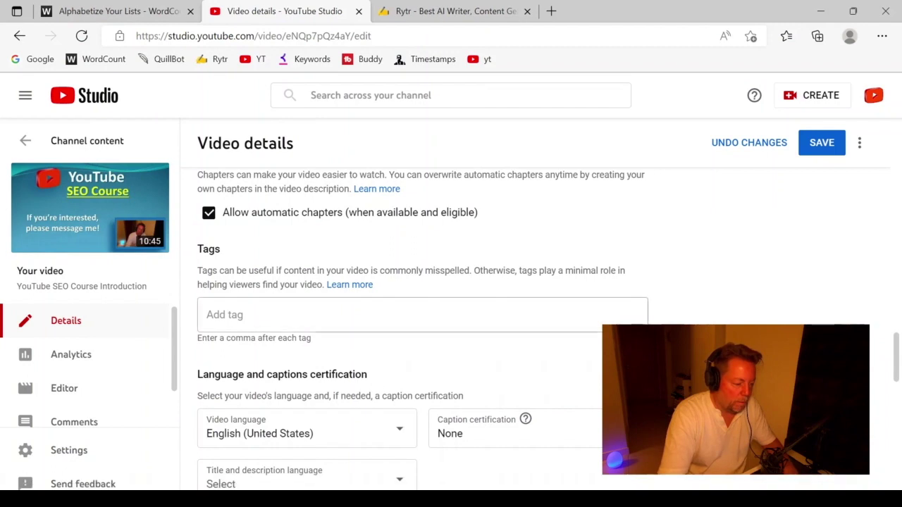
{"action": "key", "text": "ctrl+v"}
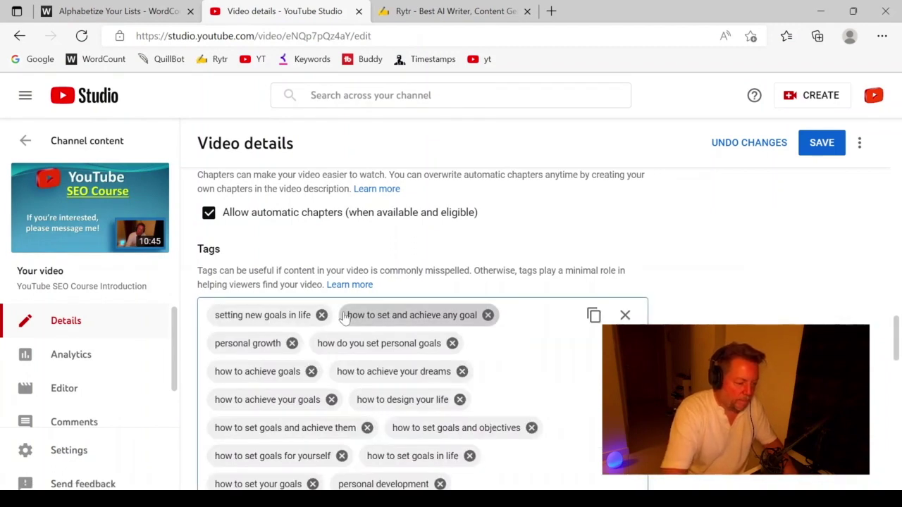
{"action": "scroll", "coordinate": [538, 387], "scroll_direction": "down", "scroll_amount": 2}
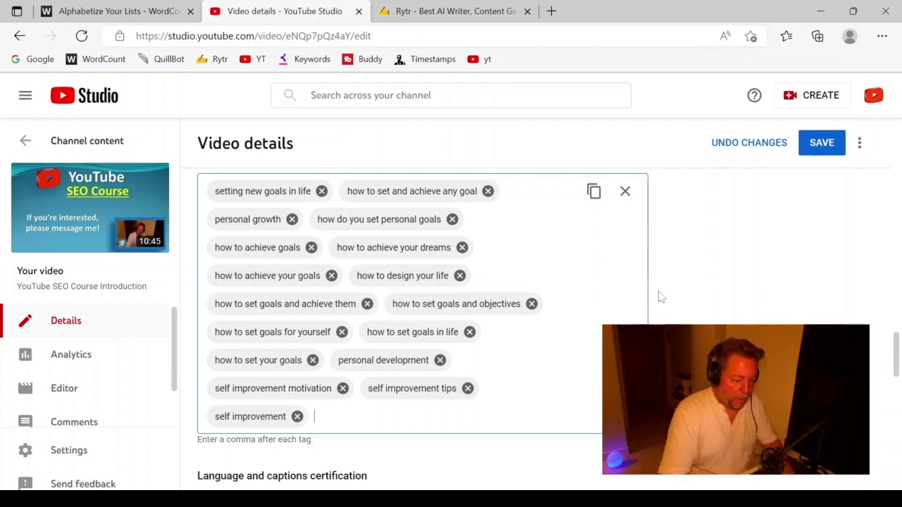
{"action": "scroll", "coordinate": [674, 313], "scroll_direction": "down", "scroll_amount": 2}
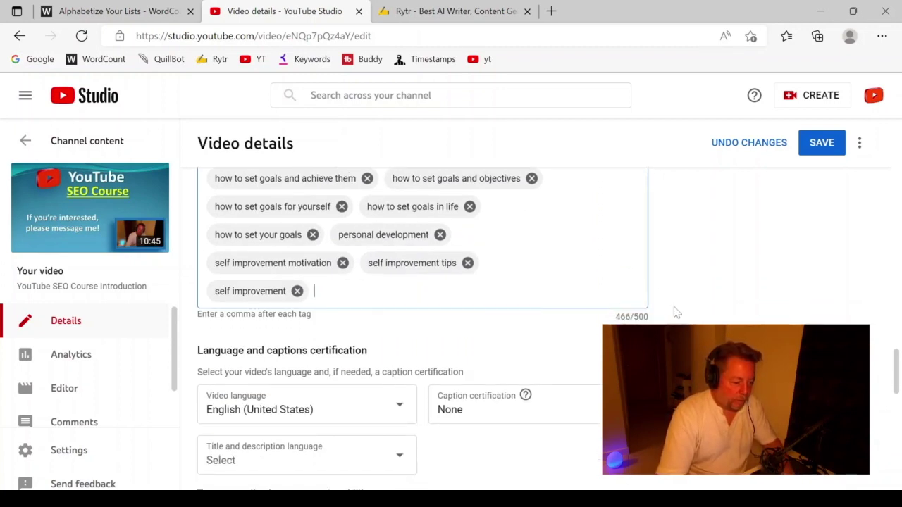
Check the language and caption settings and the video's visibility options, leaving the visibility set to Private.
{"action": "scroll", "coordinate": [675, 312], "scroll_direction": "down", "scroll_amount": 3}
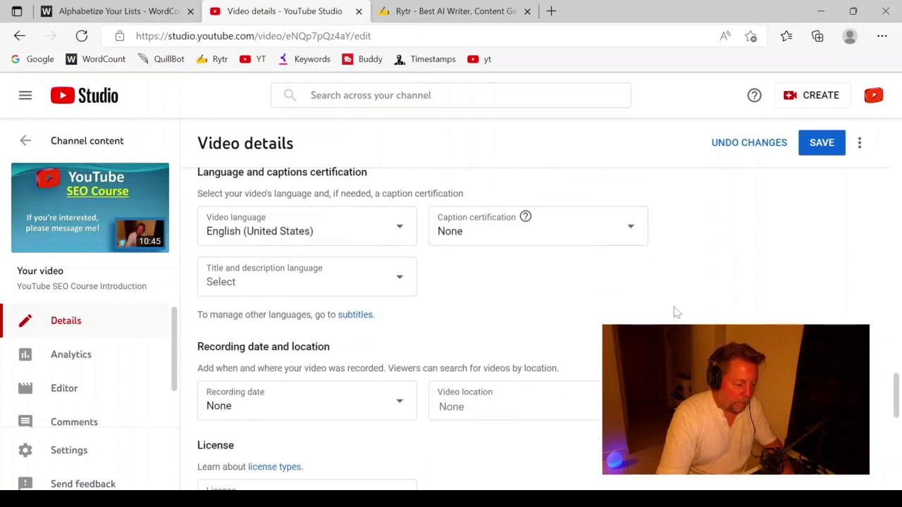
{"action": "scroll", "coordinate": [674, 312], "scroll_direction": "up", "scroll_amount": 10}
{"action": "scroll", "coordinate": [675, 312], "scroll_direction": "up", "scroll_amount": 20}
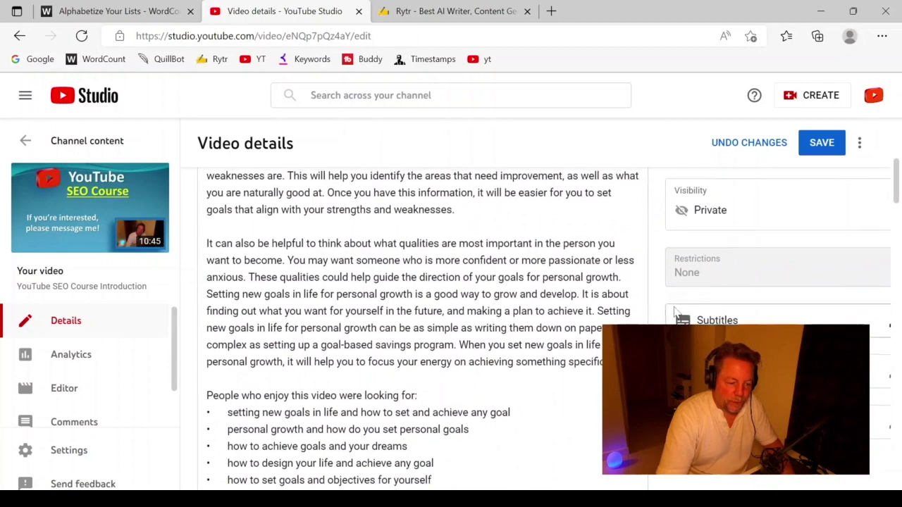
{"action": "scroll", "coordinate": [675, 312], "scroll_direction": "up", "scroll_amount": 4}
{"action": "scroll", "coordinate": [674, 312], "scroll_direction": "down", "scroll_amount": 2}
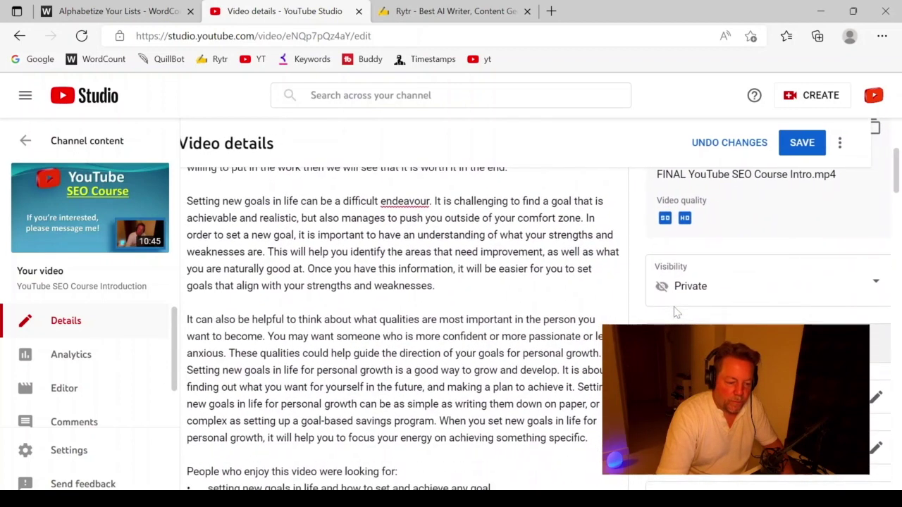
{"action": "left_click", "coordinate": [877, 283]}
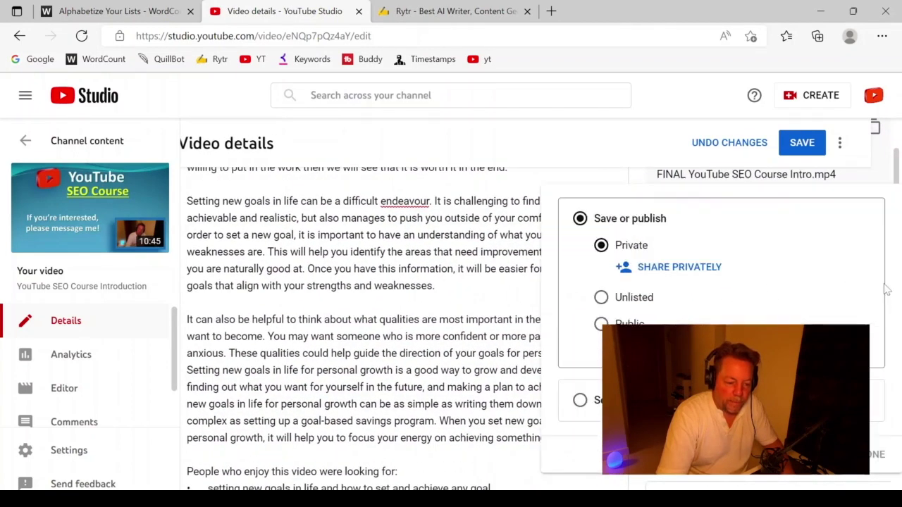
{"action": "left_click", "coordinate": [574, 153]}
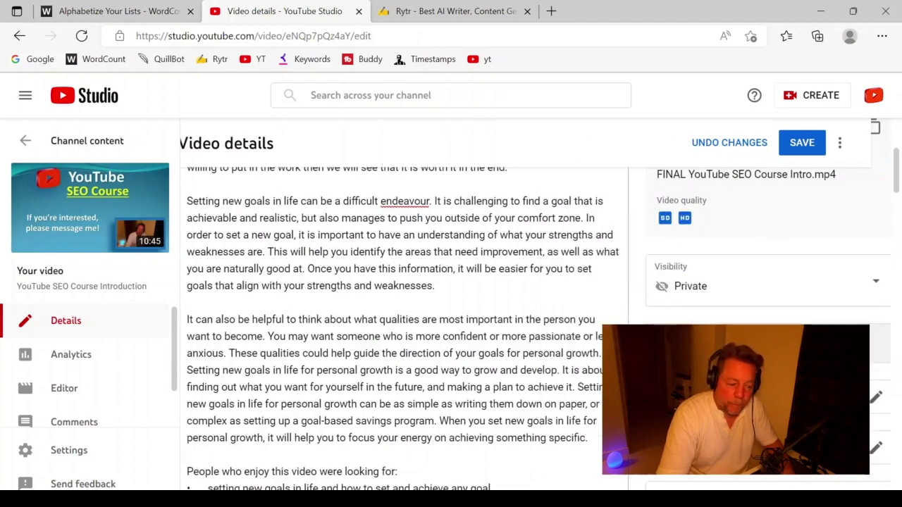
Review the video's details from the title and description through the thumbnail and playlist settings to the tags and language section.
{"action": "scroll", "coordinate": [540, 304], "scroll_direction": "down", "scroll_amount": 3}
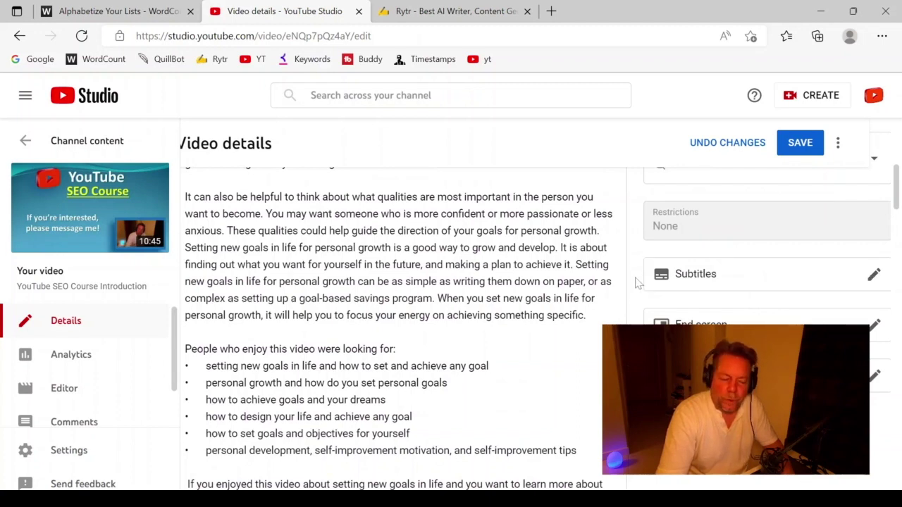
{"action": "scroll", "coordinate": [636, 284], "scroll_direction": "down", "scroll_amount": 1}
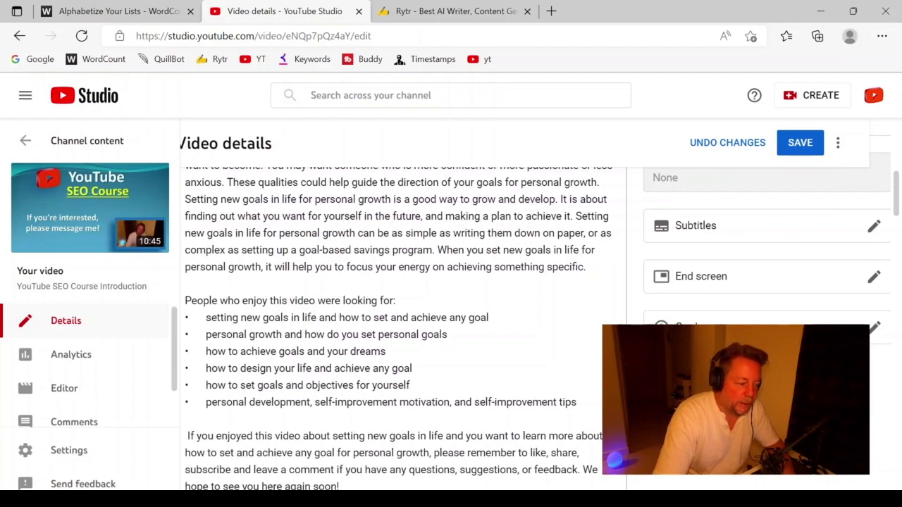
{"action": "scroll", "coordinate": [395, 317], "scroll_direction": "up", "scroll_amount": 3}
{"action": "scroll", "coordinate": [395, 317], "scroll_direction": "up", "scroll_amount": 3}
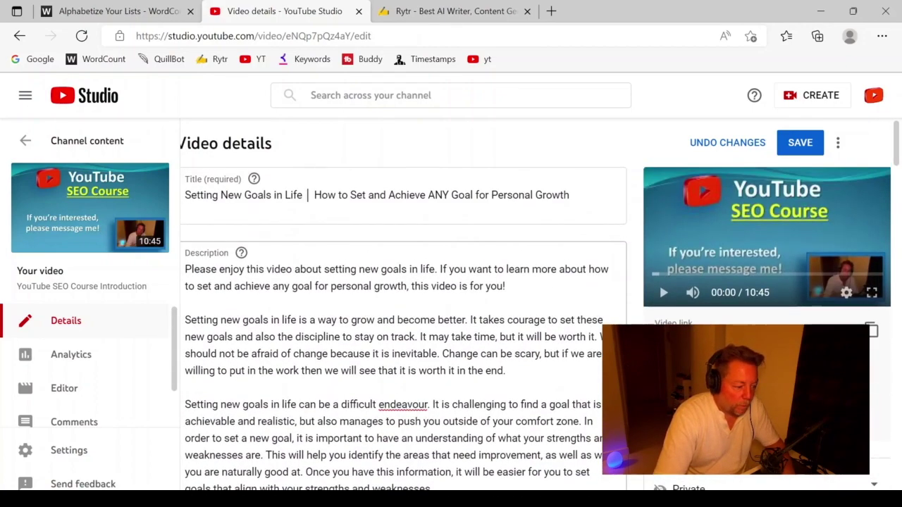
{"action": "scroll", "coordinate": [423, 317], "scroll_direction": "down", "scroll_amount": 10}
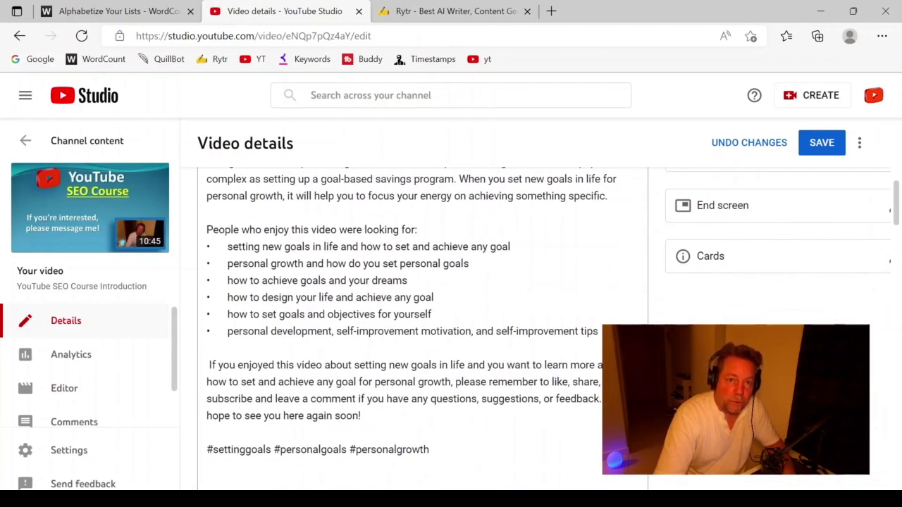
{"action": "scroll", "coordinate": [423, 317], "scroll_direction": "down", "scroll_amount": 3}
{"action": "scroll", "coordinate": [423, 317], "scroll_direction": "up", "scroll_amount": 1}
{"action": "scroll", "coordinate": [514, 313], "scroll_direction": "down", "scroll_amount": 15}
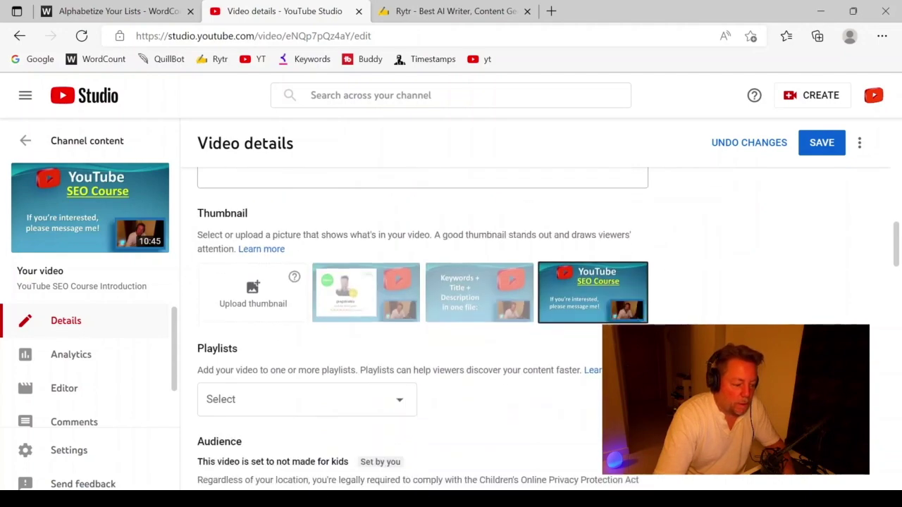
{"action": "scroll", "coordinate": [514, 313], "scroll_direction": "down", "scroll_amount": 4}
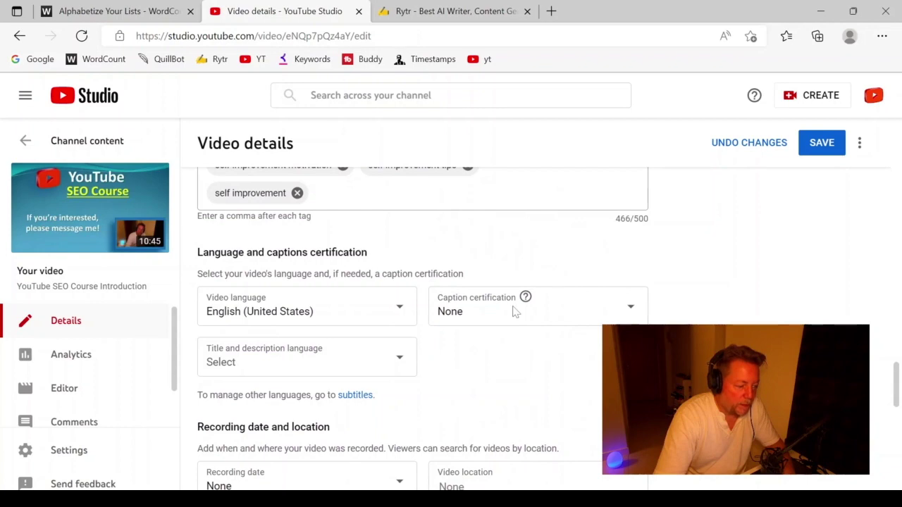
{"action": "scroll", "coordinate": [515, 312], "scroll_direction": "up", "scroll_amount": 15}
{"action": "scroll", "coordinate": [423, 318], "scroll_direction": "up", "scroll_amount": 4}
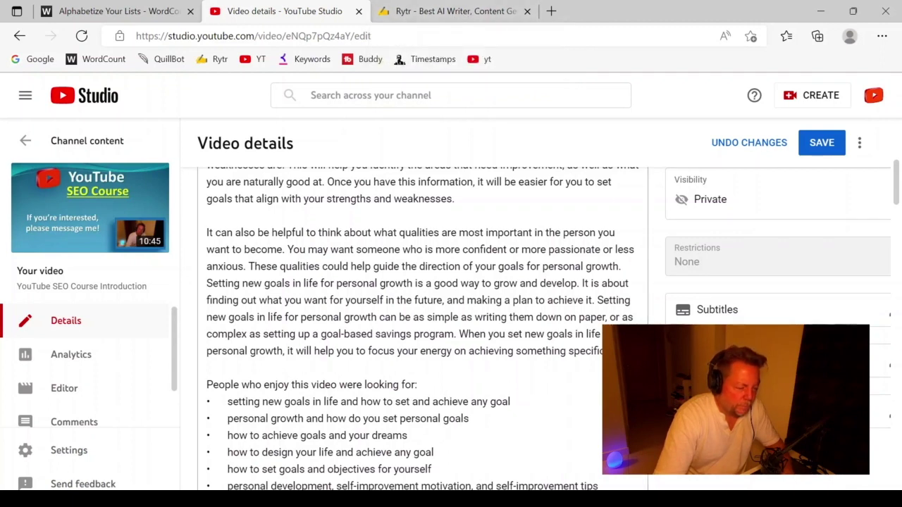
Copy the description paragraph starting "Setting new goals in life is a way to grow" into the QuillBot paraphraser, dismissing the Google sign-in prompt.
{"action": "scroll", "coordinate": [423, 317], "scroll_direction": "down", "scroll_amount": 2}
{"action": "scroll", "coordinate": [423, 317], "scroll_direction": "up", "scroll_amount": 3}
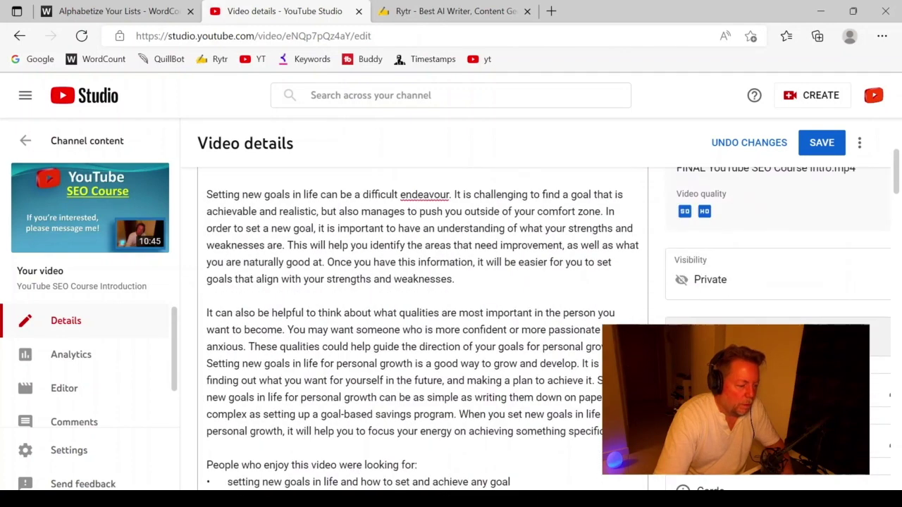
{"action": "scroll", "coordinate": [423, 318], "scroll_direction": "up", "scroll_amount": 2}
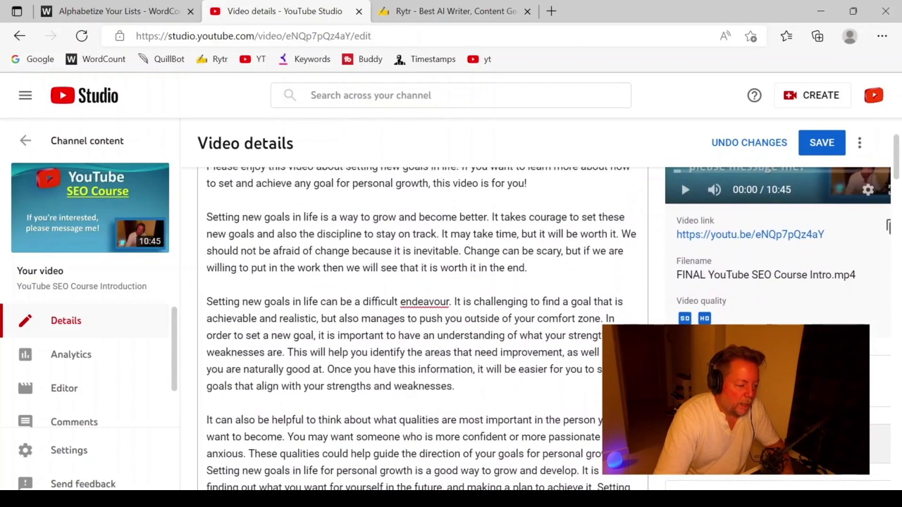
{"action": "left_click_drag", "start_coordinate": [208, 218], "coordinate": [527, 269]}
{"action": "key", "text": "ctrl+c"}
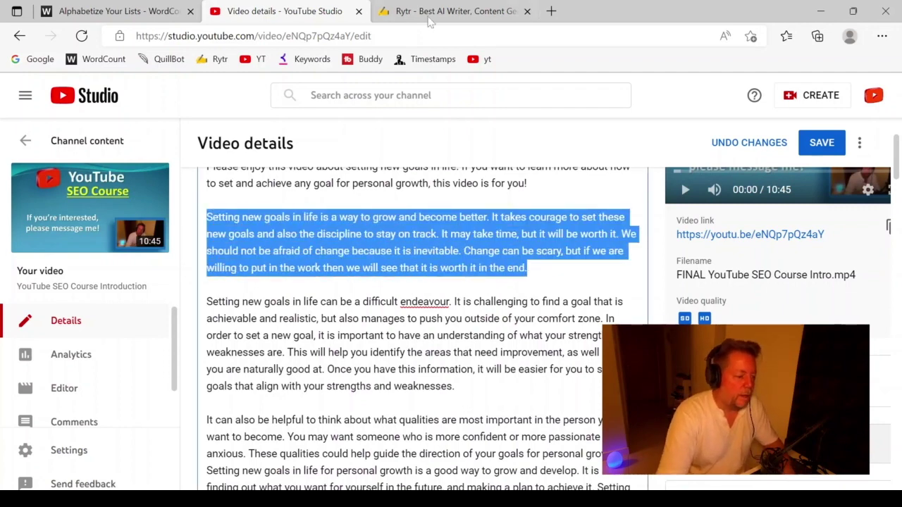
{"action": "left_click", "coordinate": [465, 13]}
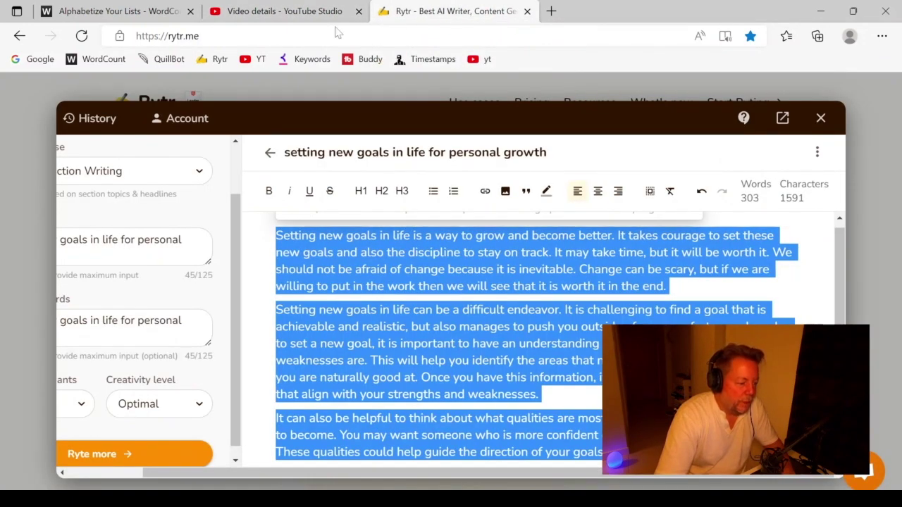
{"action": "left_click", "coordinate": [168, 61]}
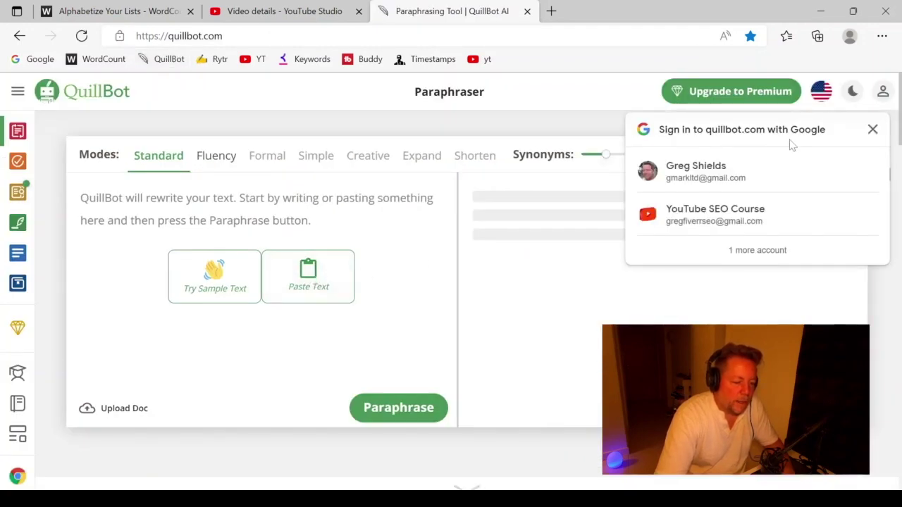
{"action": "left_click", "coordinate": [873, 126]}
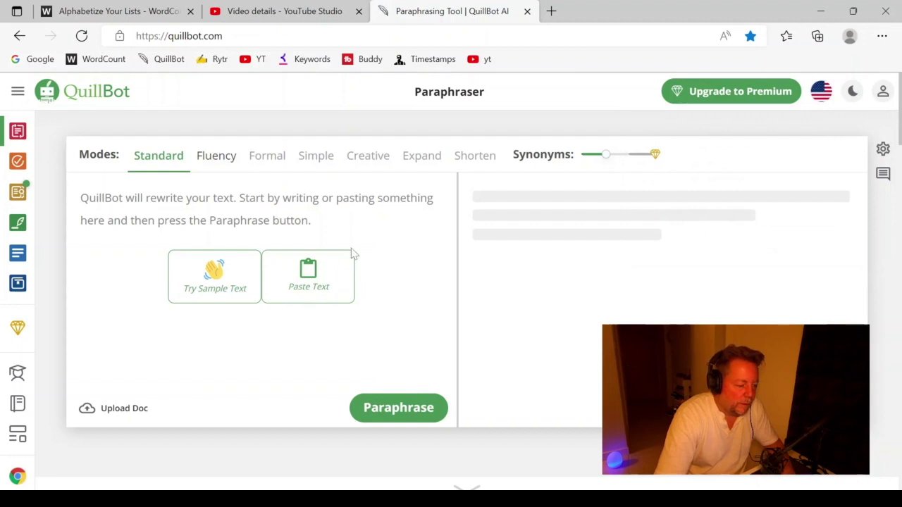
{"action": "left_click", "coordinate": [308, 275]}
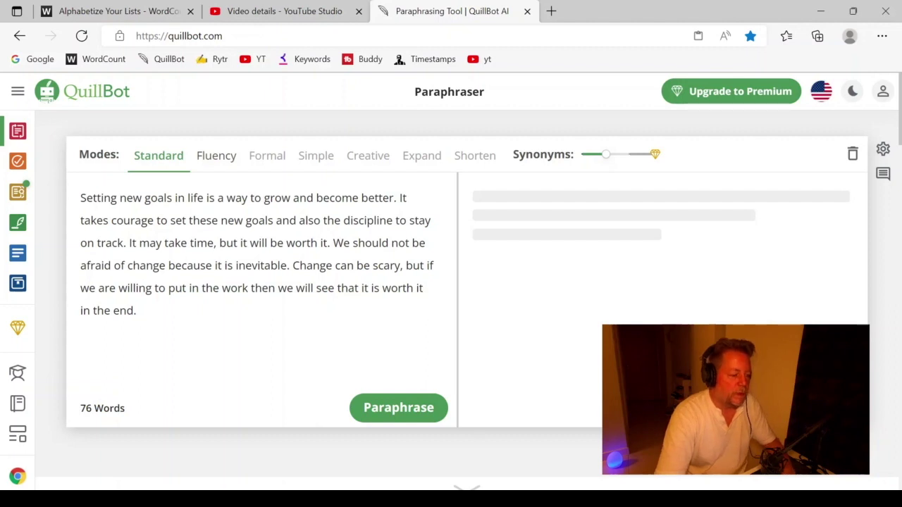
Paraphrase the paragraph in Standard mode and copy the rewritten text to the end of the Notepad document.
{"action": "left_click", "coordinate": [406, 412]}
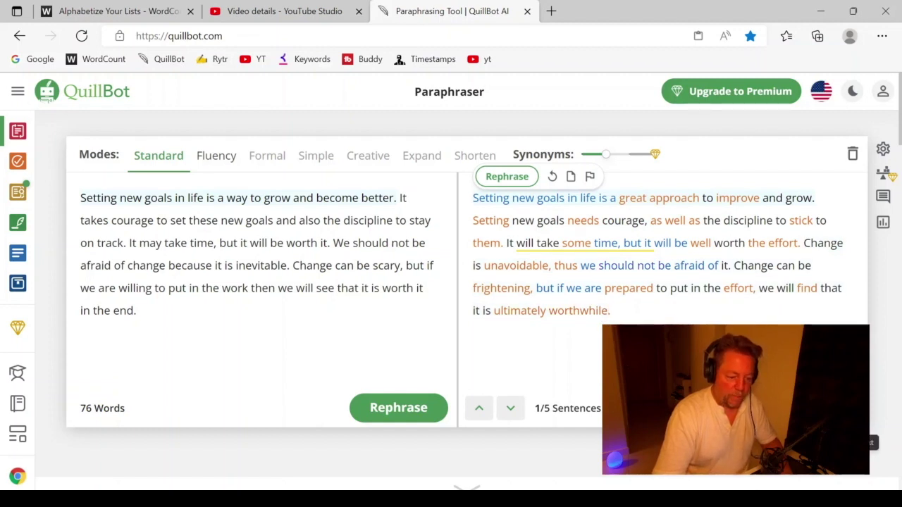
{"action": "left_click", "coordinate": [850, 409]}
{"action": "mouse_move", "coordinate": [572, 481]}
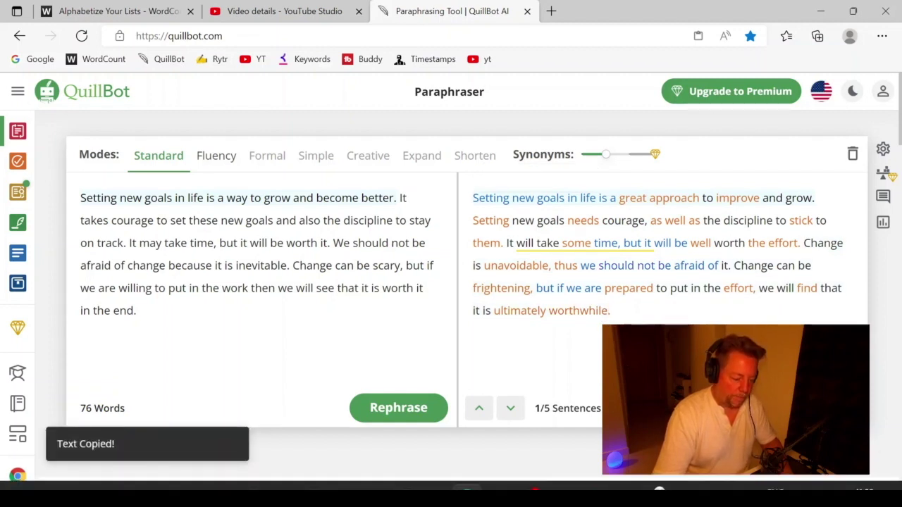
{"action": "left_click", "coordinate": [604, 486]}
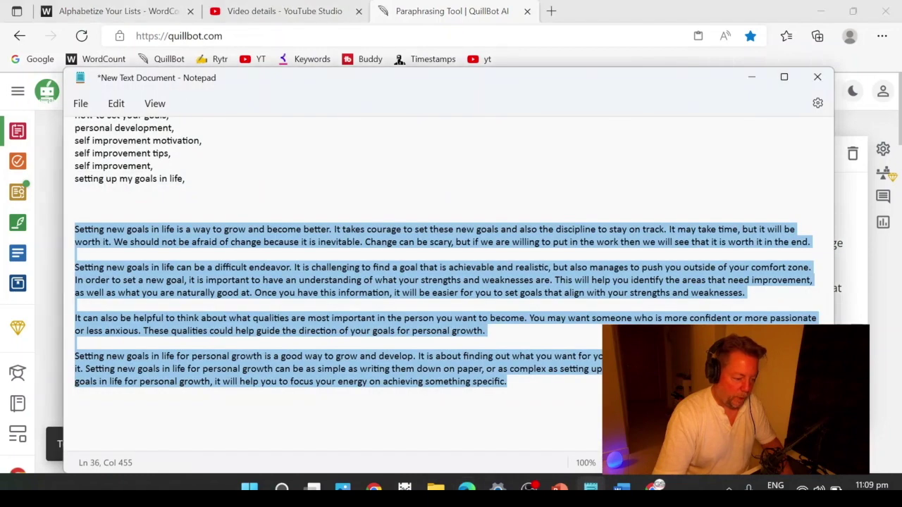
{"action": "key", "text": "ctrl+End"}
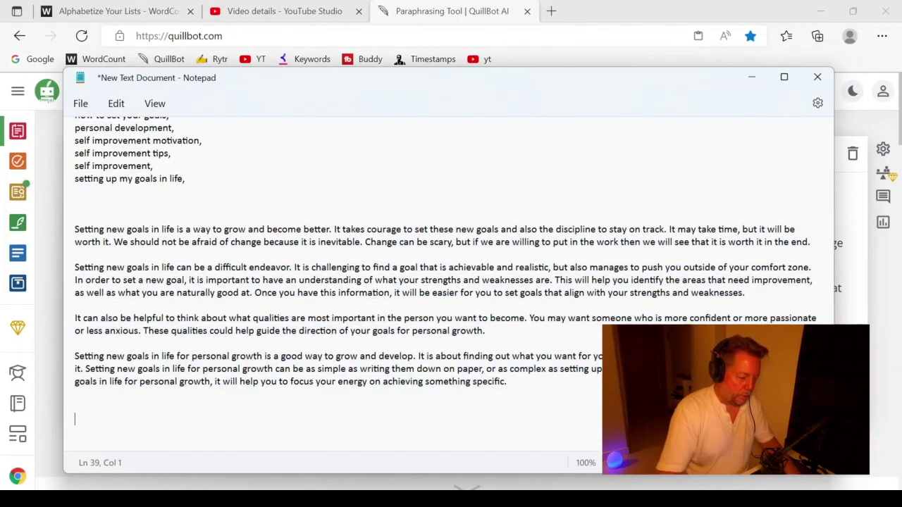
{"action": "key", "text": "ctrl+v"}
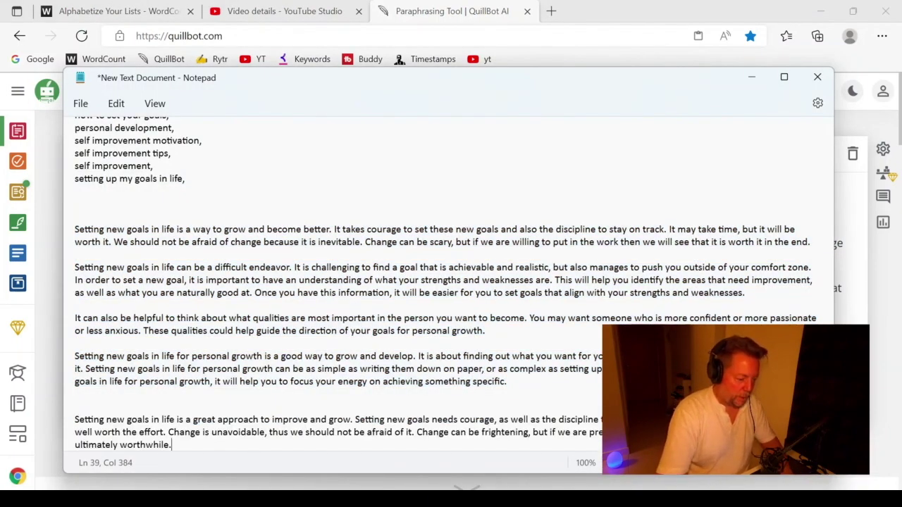
Insert the paraphrased paragraph from Notepad into the YouTube Studio description as a separate paragraph below the original "Setting new goals in life is a way to grow" one.
{"action": "left_click_drag", "start_coordinate": [171, 445], "coordinate": [50, 415]}
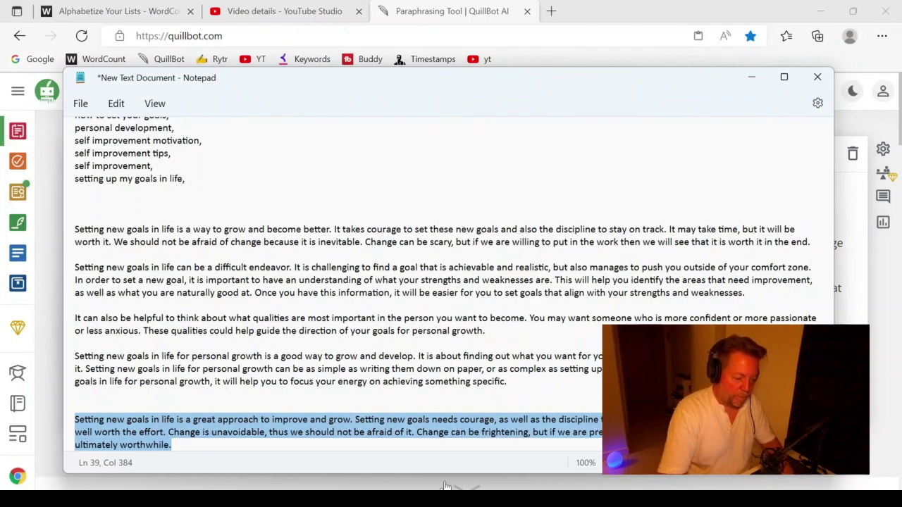
{"action": "mouse_move", "coordinate": [529, 487]}
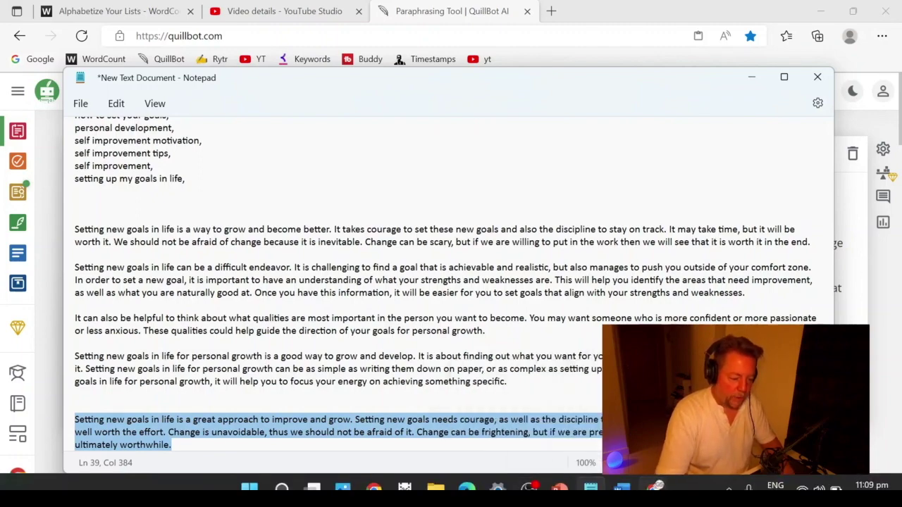
{"action": "key", "text": "alt+Tab"}
{"action": "key", "text": "alt+Tab"}
{"action": "key", "text": "alt+Tab"}
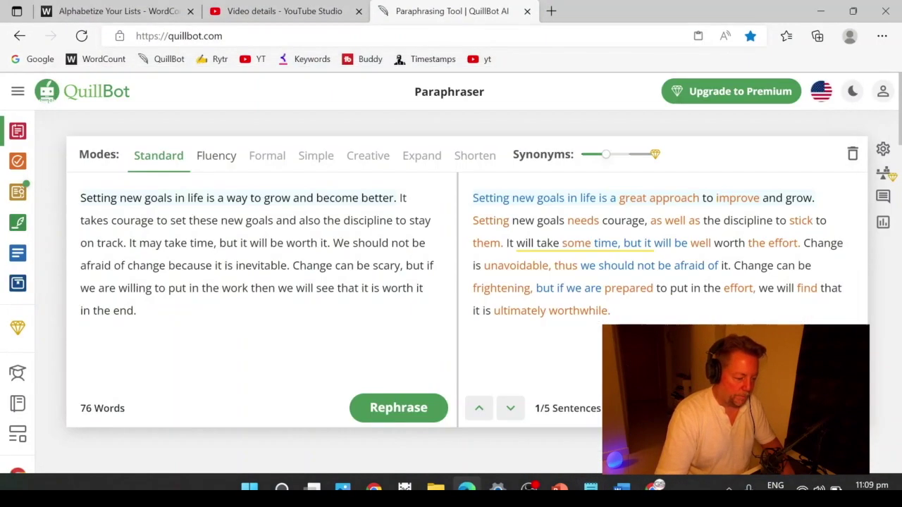
{"action": "left_click", "coordinate": [286, 13]}
{"action": "left_click", "coordinate": [339, 301]}
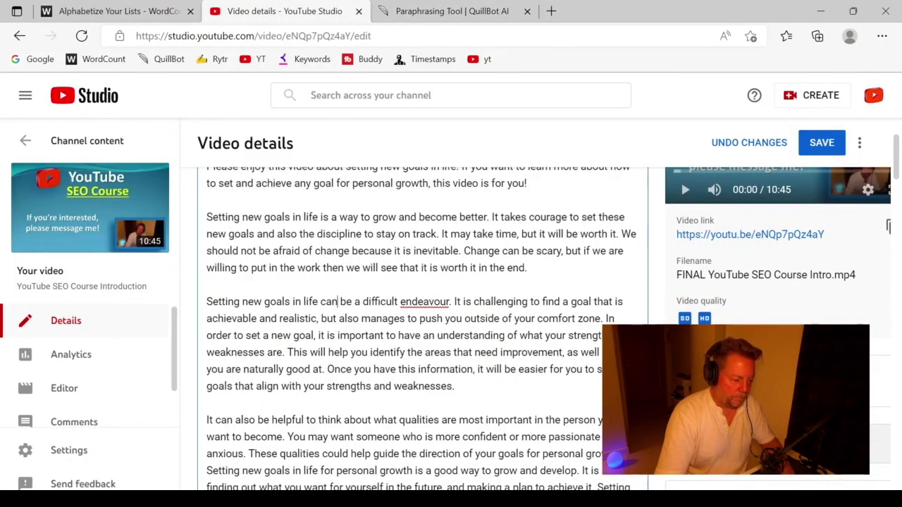
{"action": "left_click", "coordinate": [527, 268]}
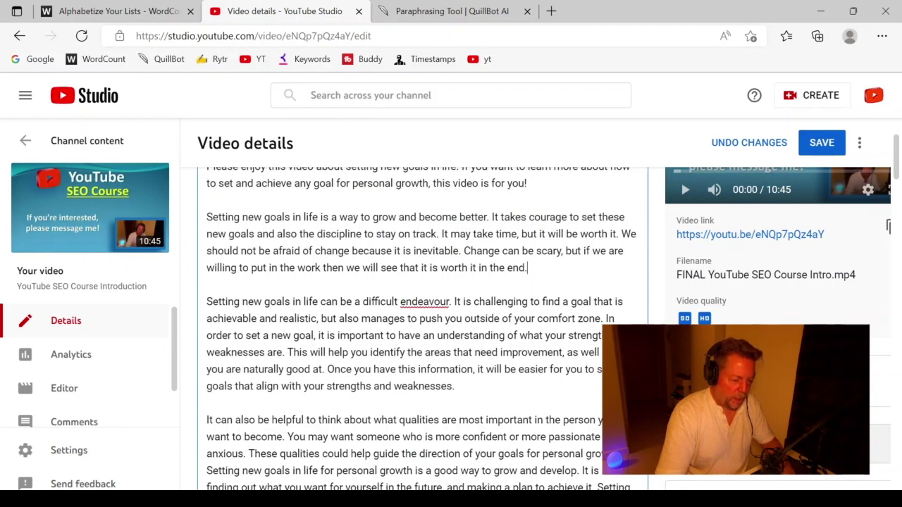
{"action": "key", "text": "Return"}
{"action": "key", "text": "Return"}
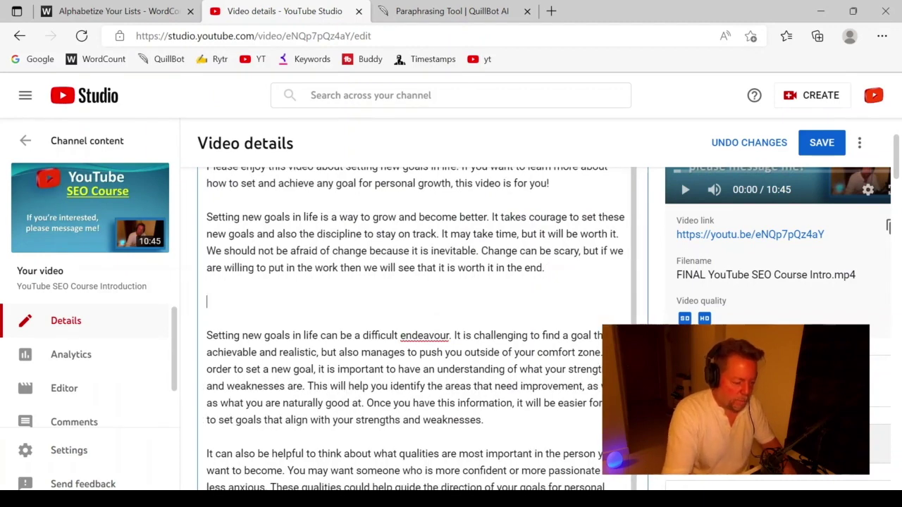
{"action": "key", "text": "ctrl+v"}
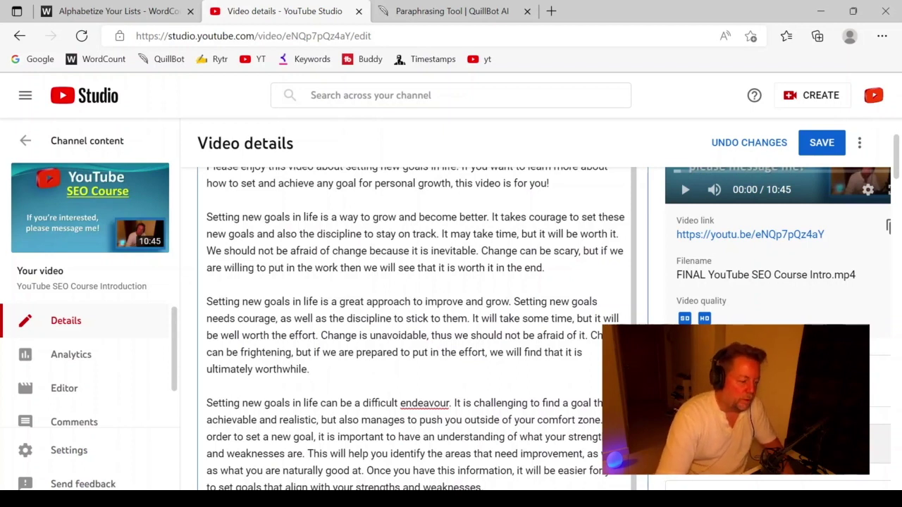
Compare the original "way to grow and become better" paragraph with the paraphrased "great approach to improve and grow" paragraph in the description.
{"action": "left_click_drag", "start_coordinate": [262, 234], "coordinate": [207, 200]}
{"action": "left_click", "coordinate": [552, 251]}
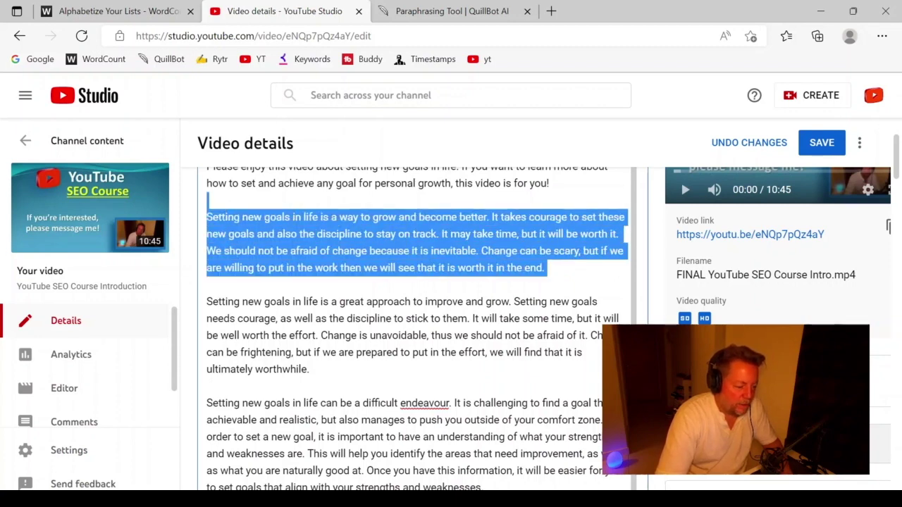
{"action": "left_click", "coordinate": [311, 370]}
{"action": "left_click_drag", "start_coordinate": [311, 370], "coordinate": [207, 301]}
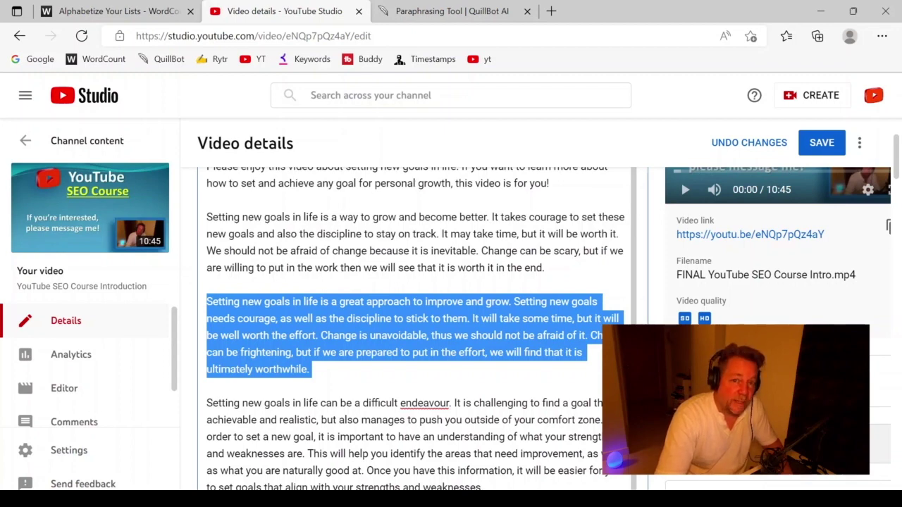
{"action": "left_click", "coordinate": [310, 369]}
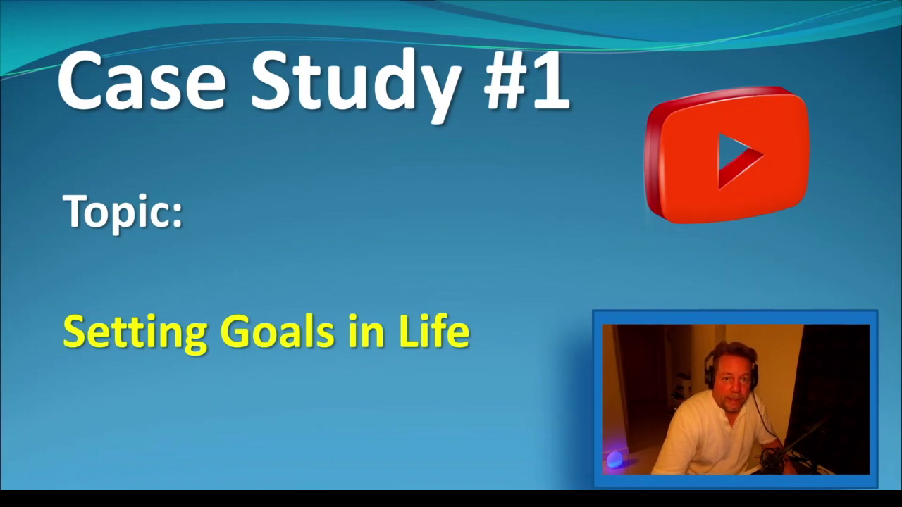
{"action": "key", "text": "Right"}
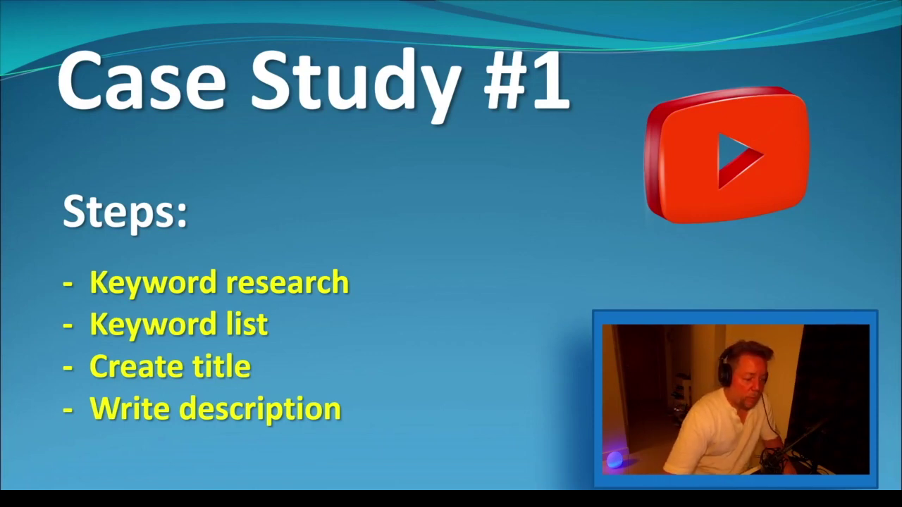
{"action": "key", "text": "Right"}
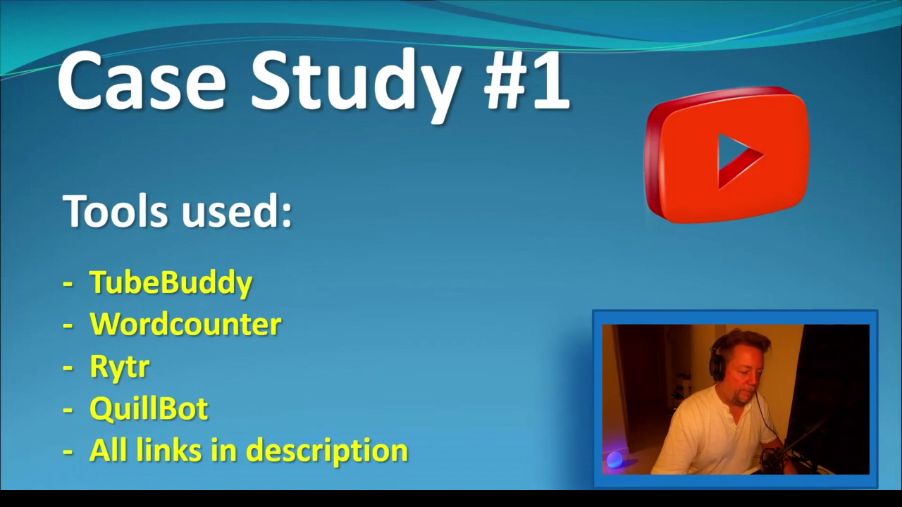
{"action": "key", "text": "Right"}
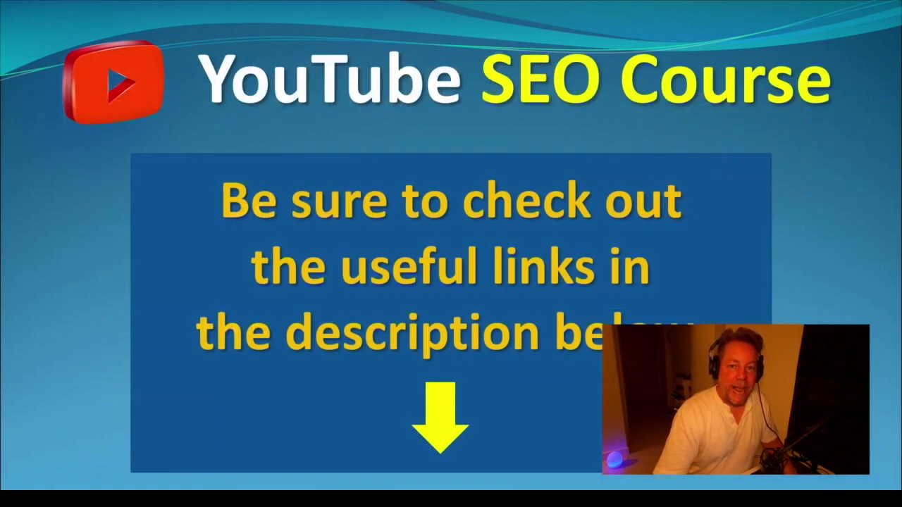